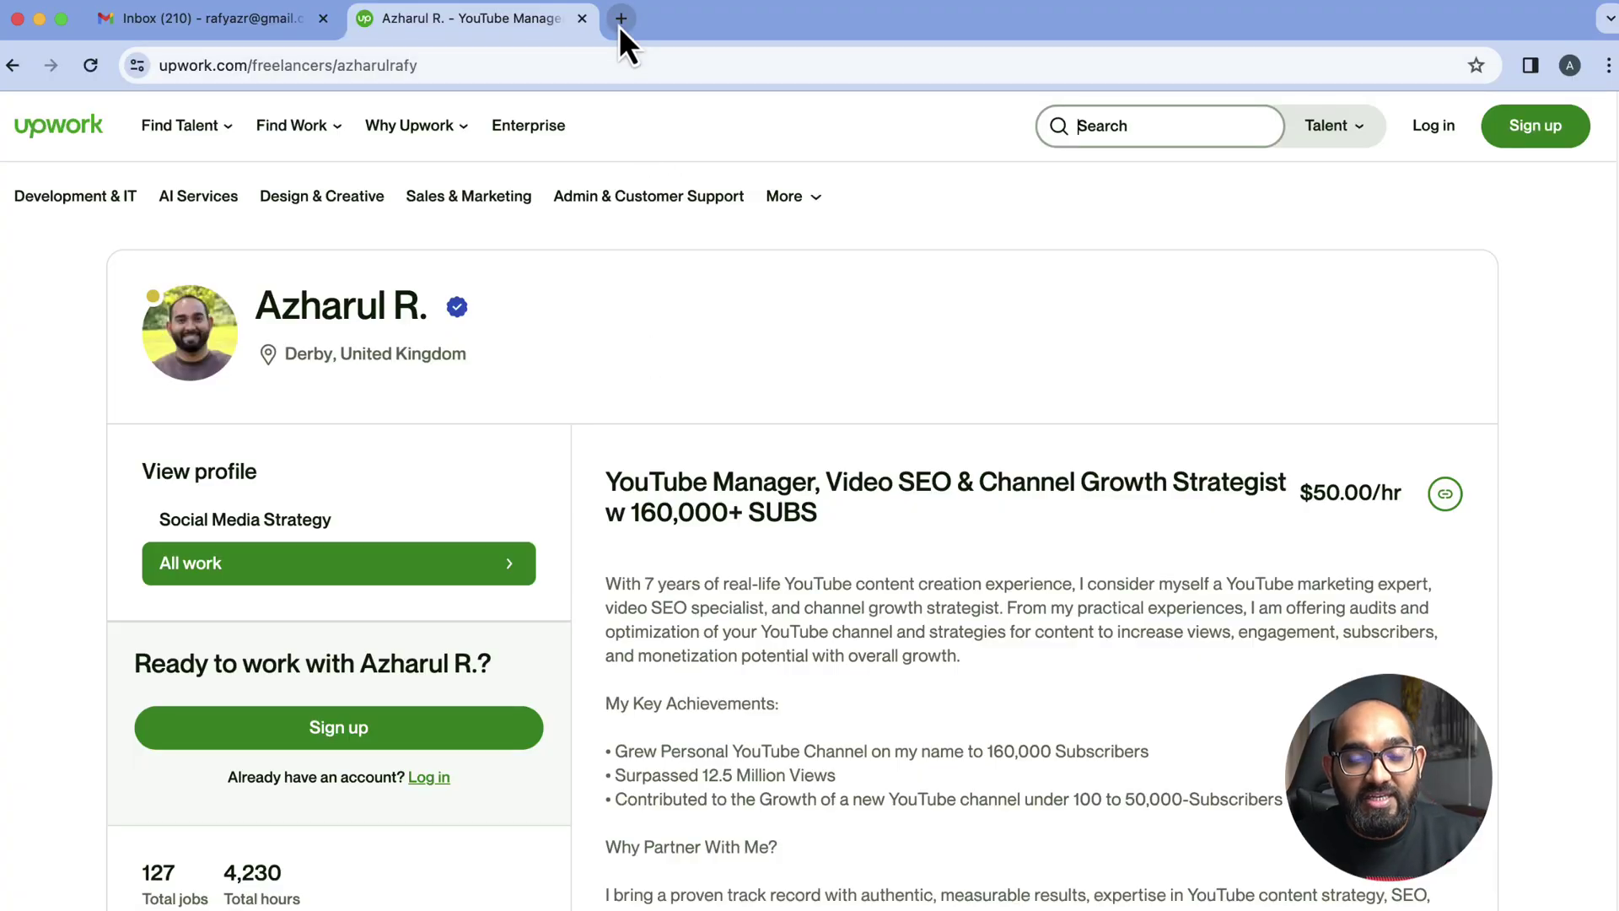
# Open a new browser tab beside the Upwork freelancer profile
pyautogui.click(620, 20)
# Go to rafys.net/dorik and log in to Dorik with the Google account
pyautogui.write('raf')
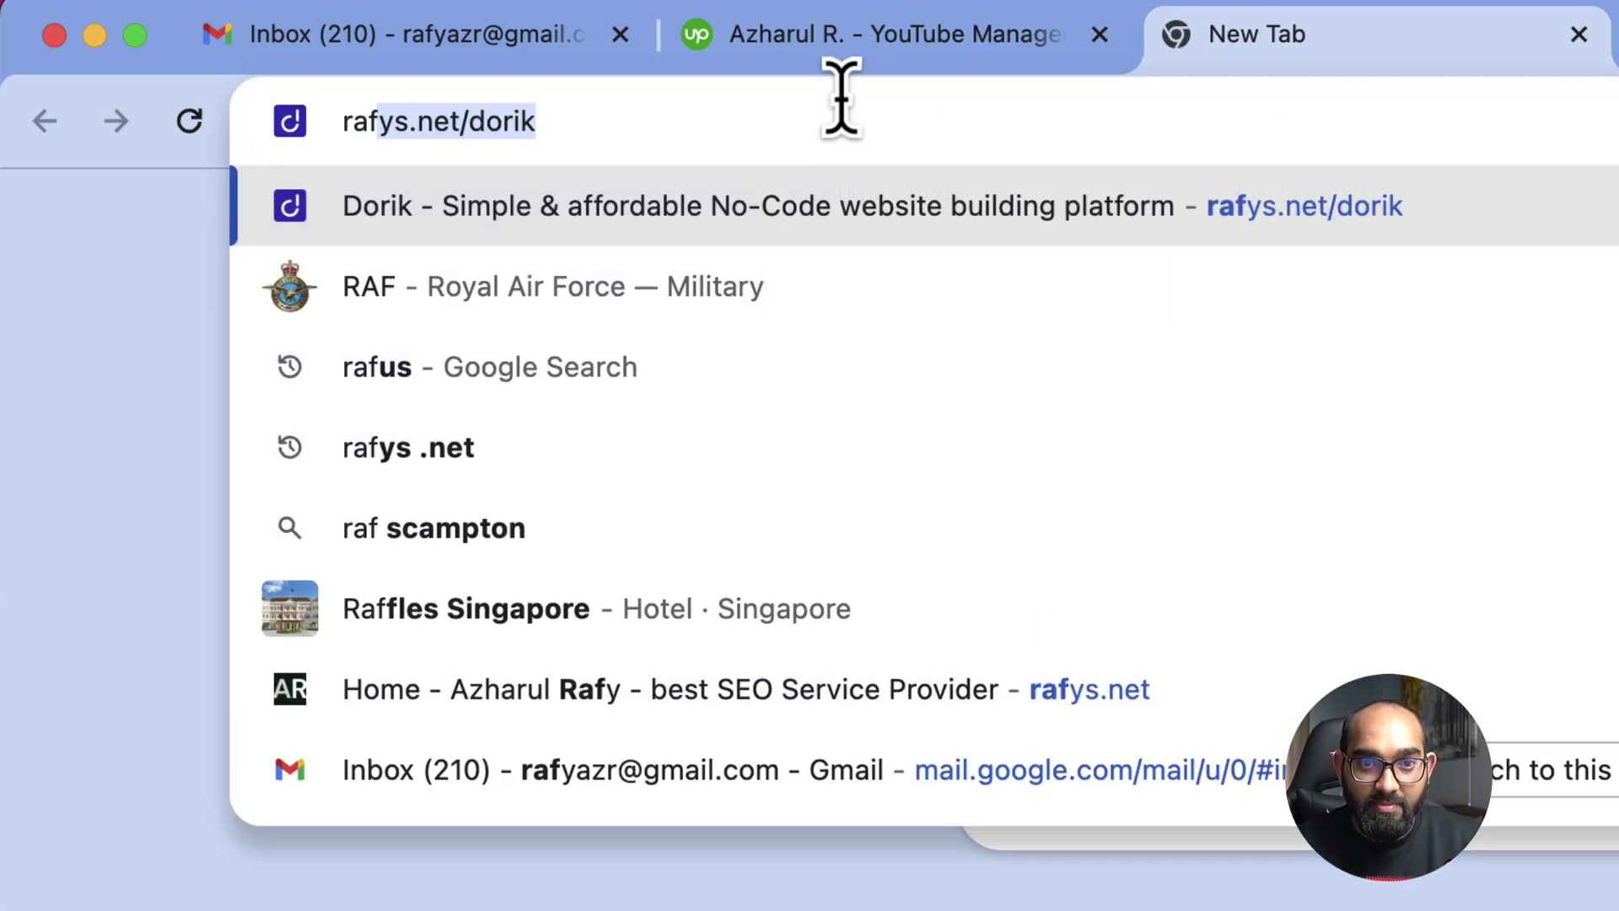
pyautogui.write('ys.net')
pyautogui.press('Return')
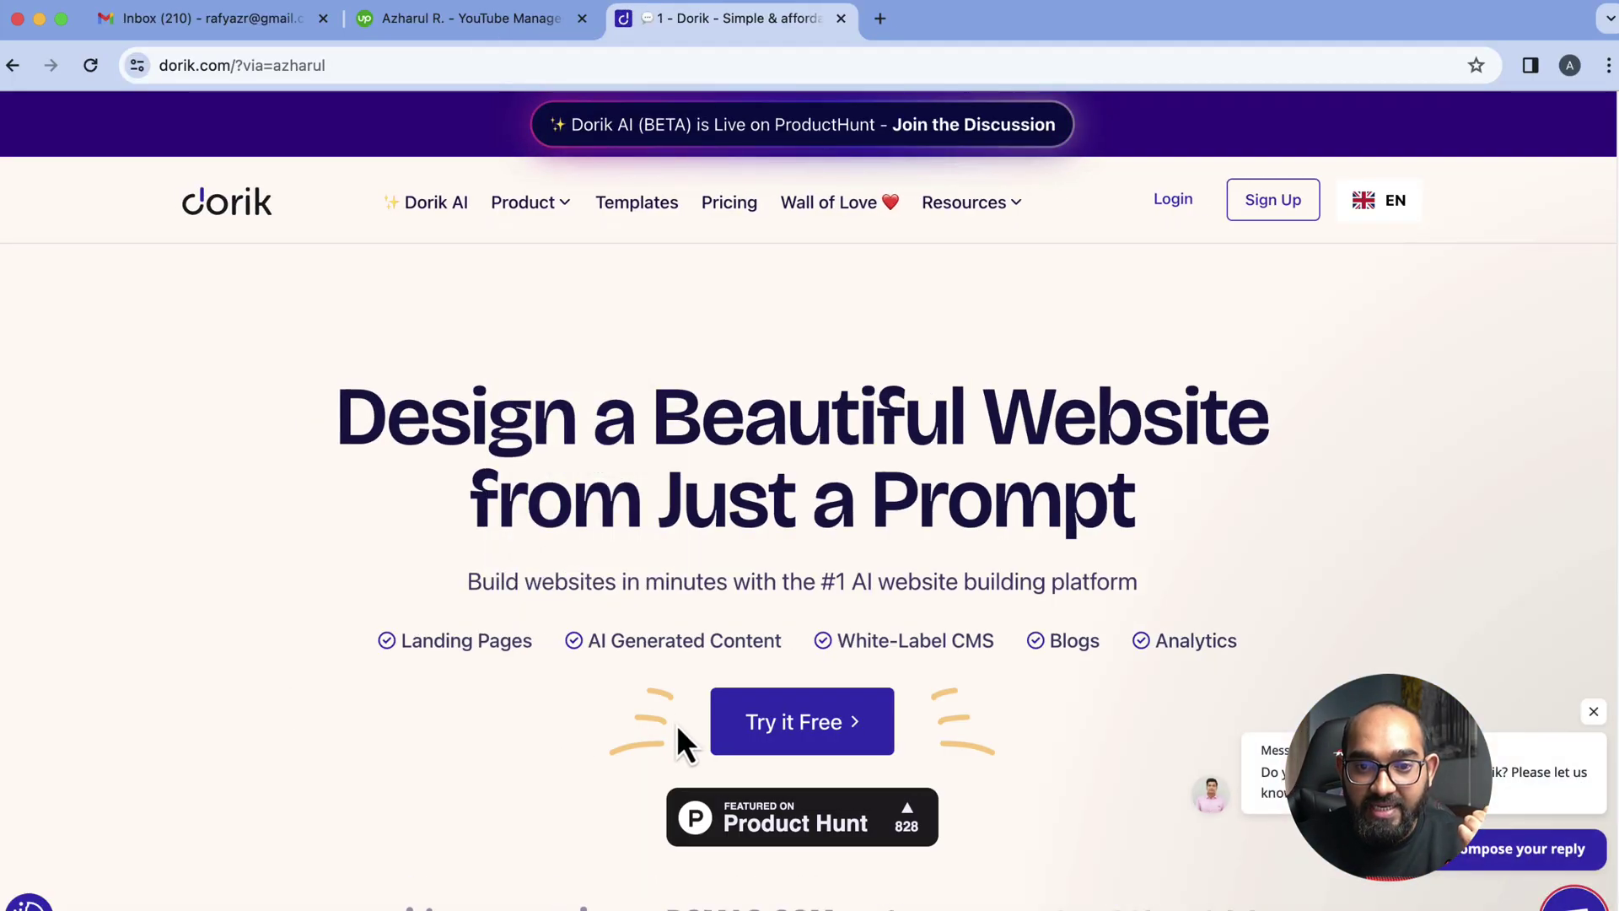
pyautogui.click(803, 740)
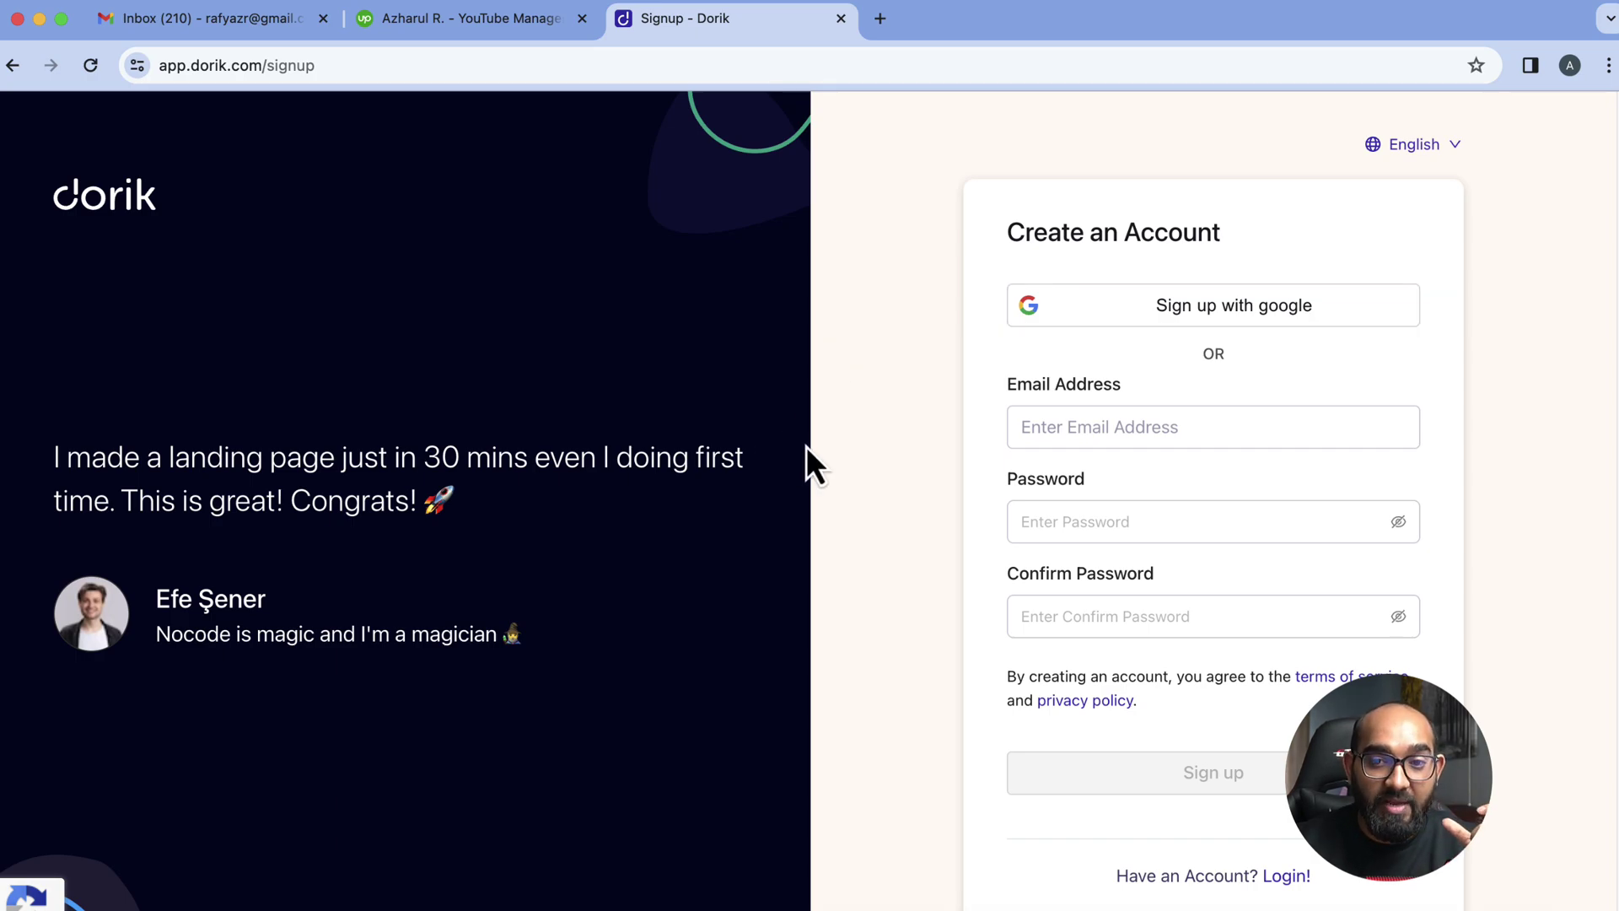
pyautogui.click(1080, 437)
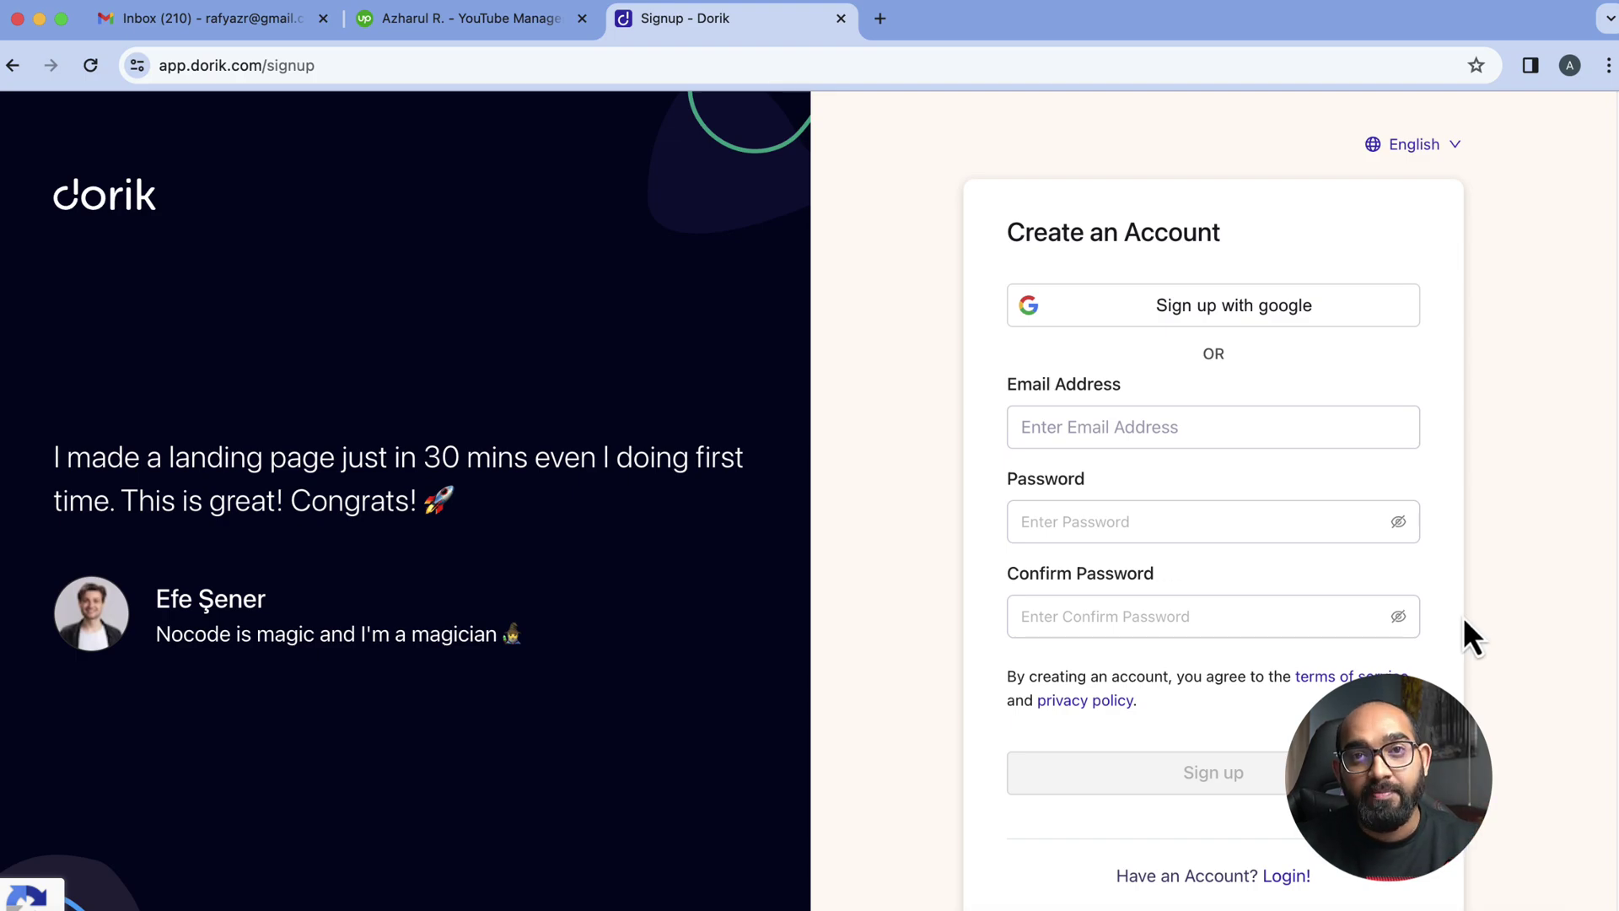
pyautogui.click(1287, 875)
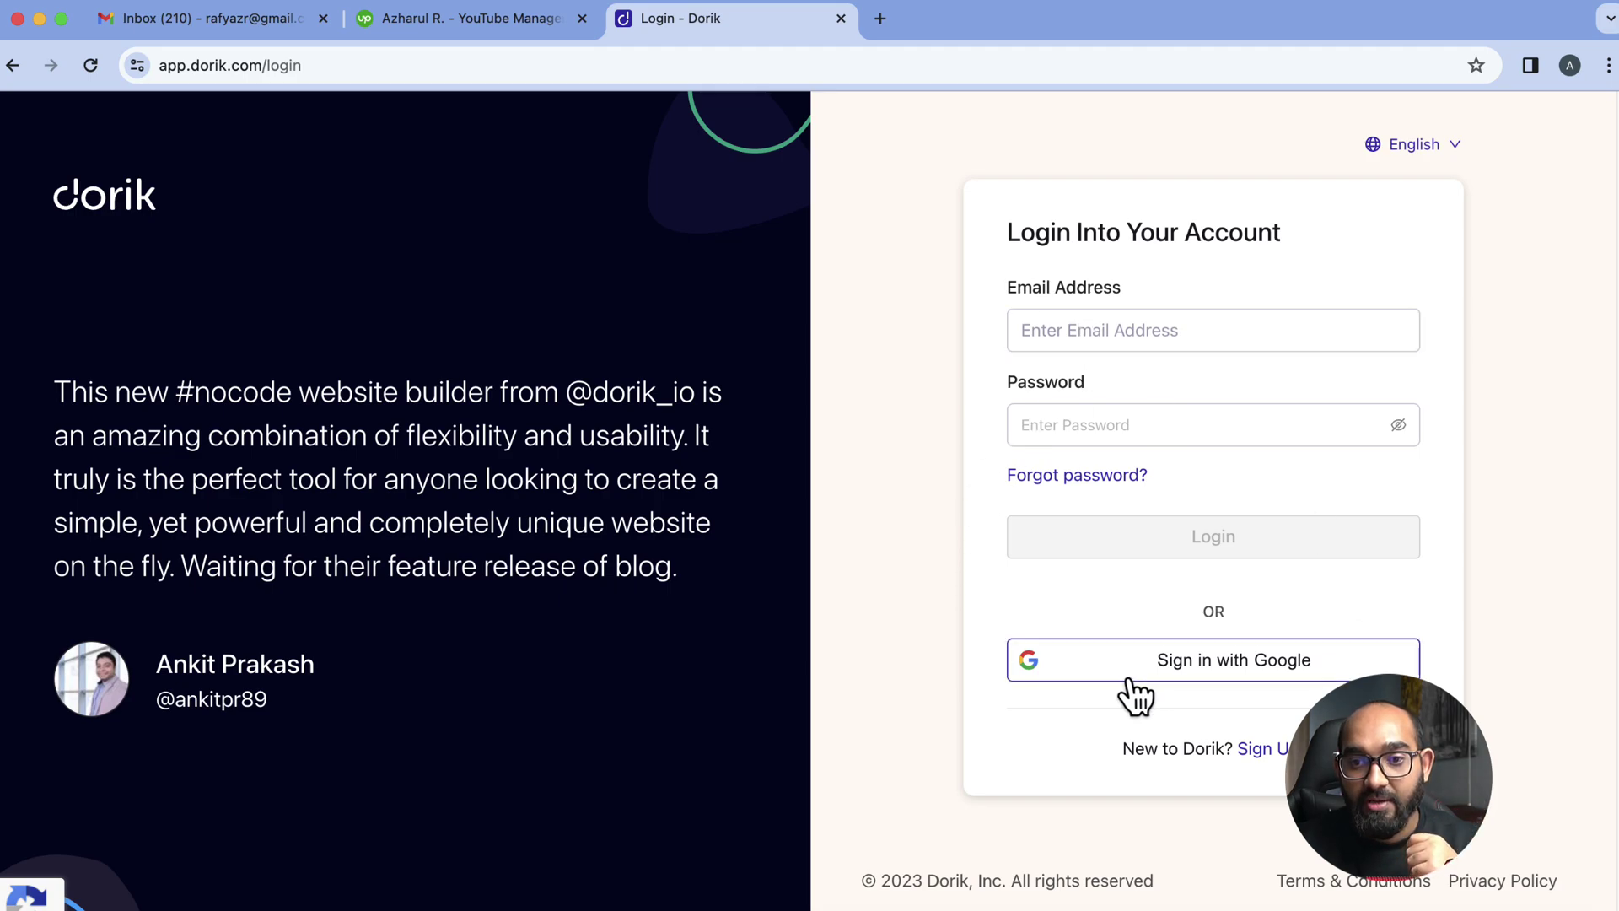
pyautogui.click(1272, 672)
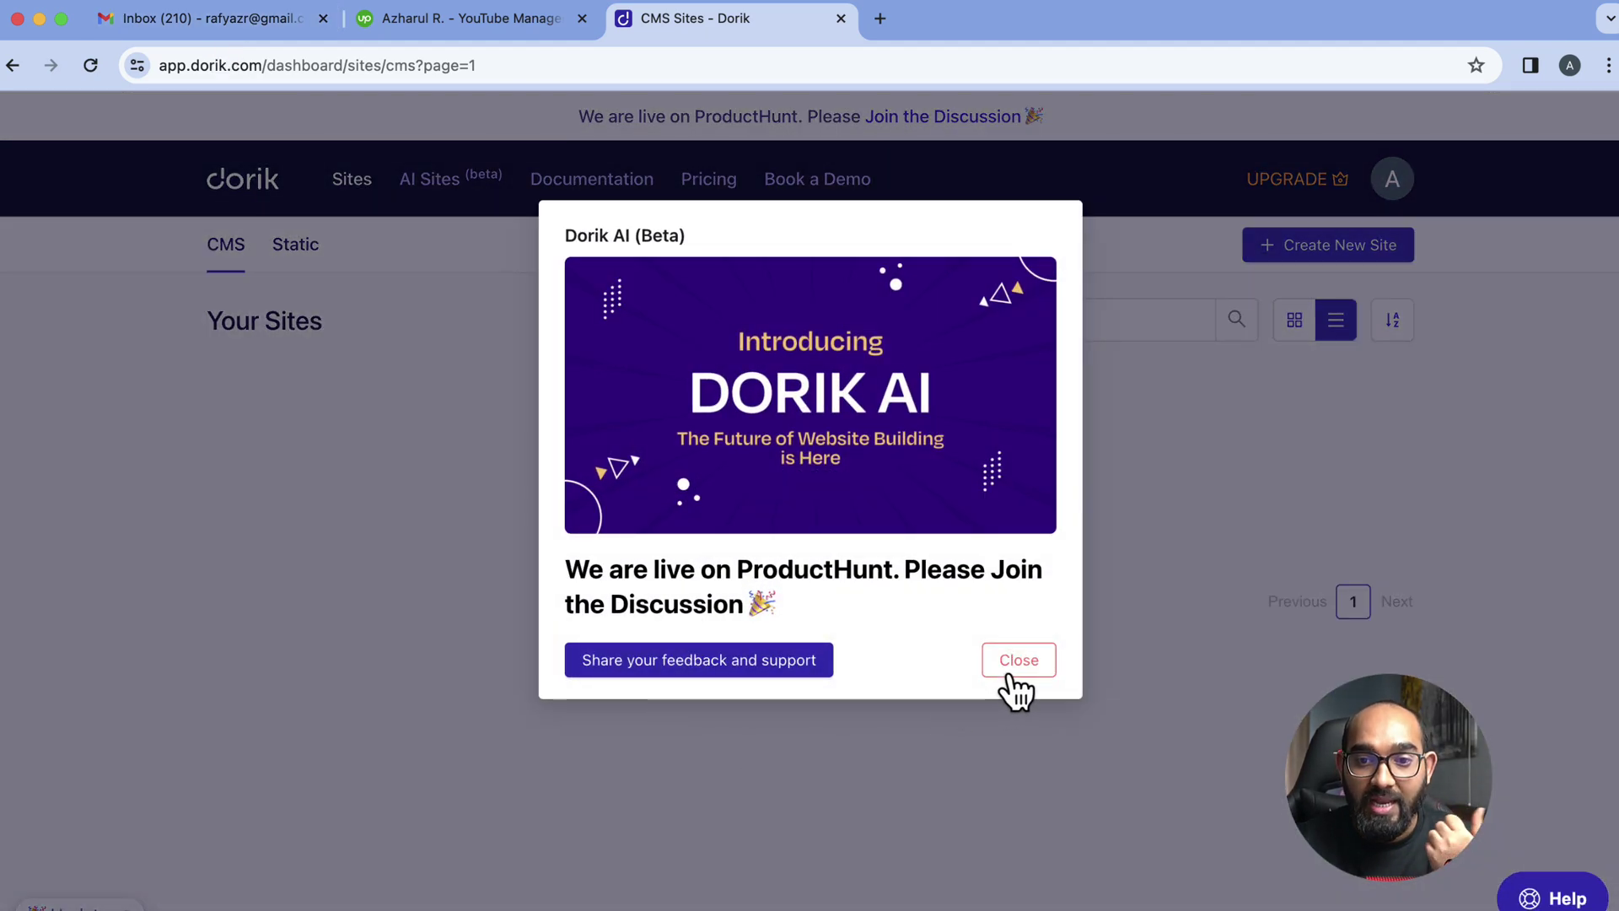
# Dismiss the Dorik AI promo and start a new site from the AI Sites list
pyautogui.click(1012, 667)
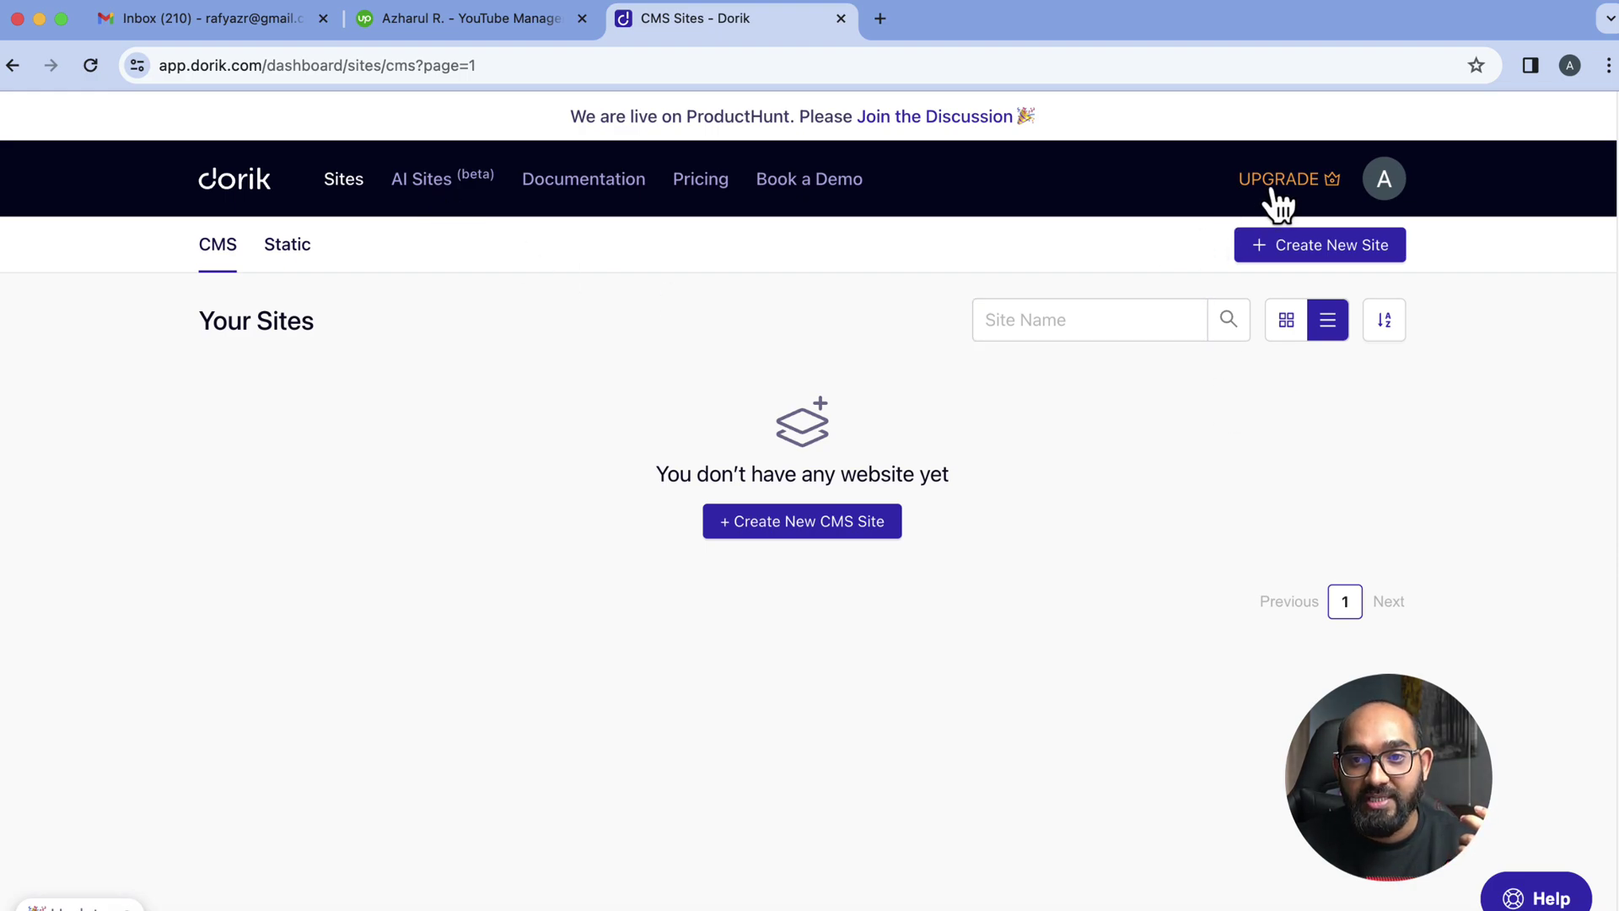
pyautogui.click(426, 181)
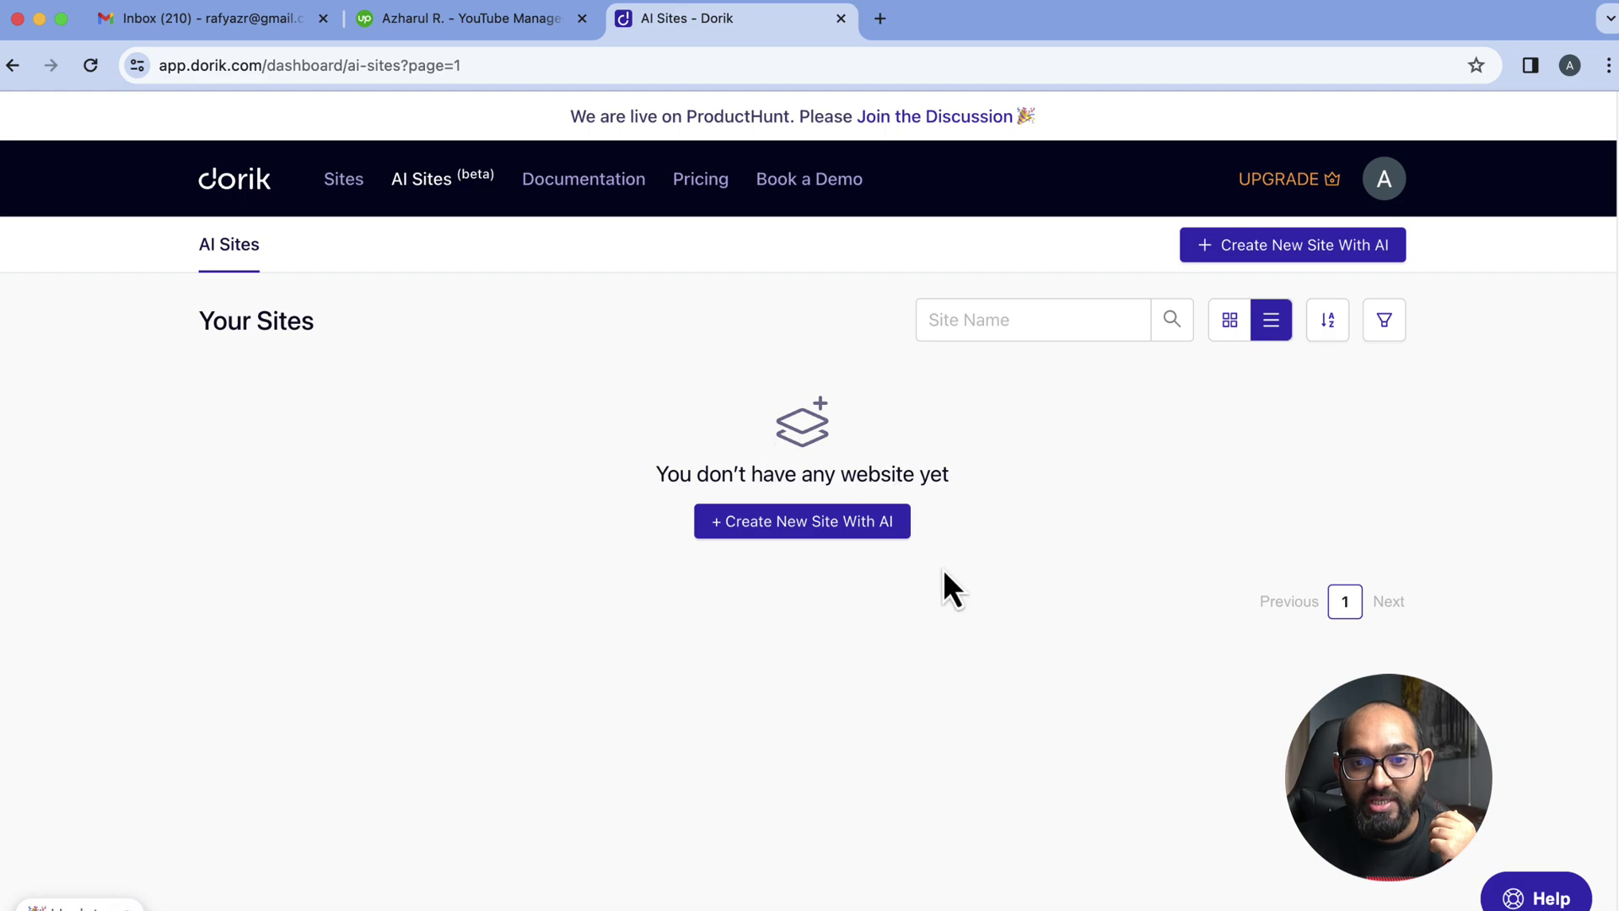
pyautogui.click(858, 533)
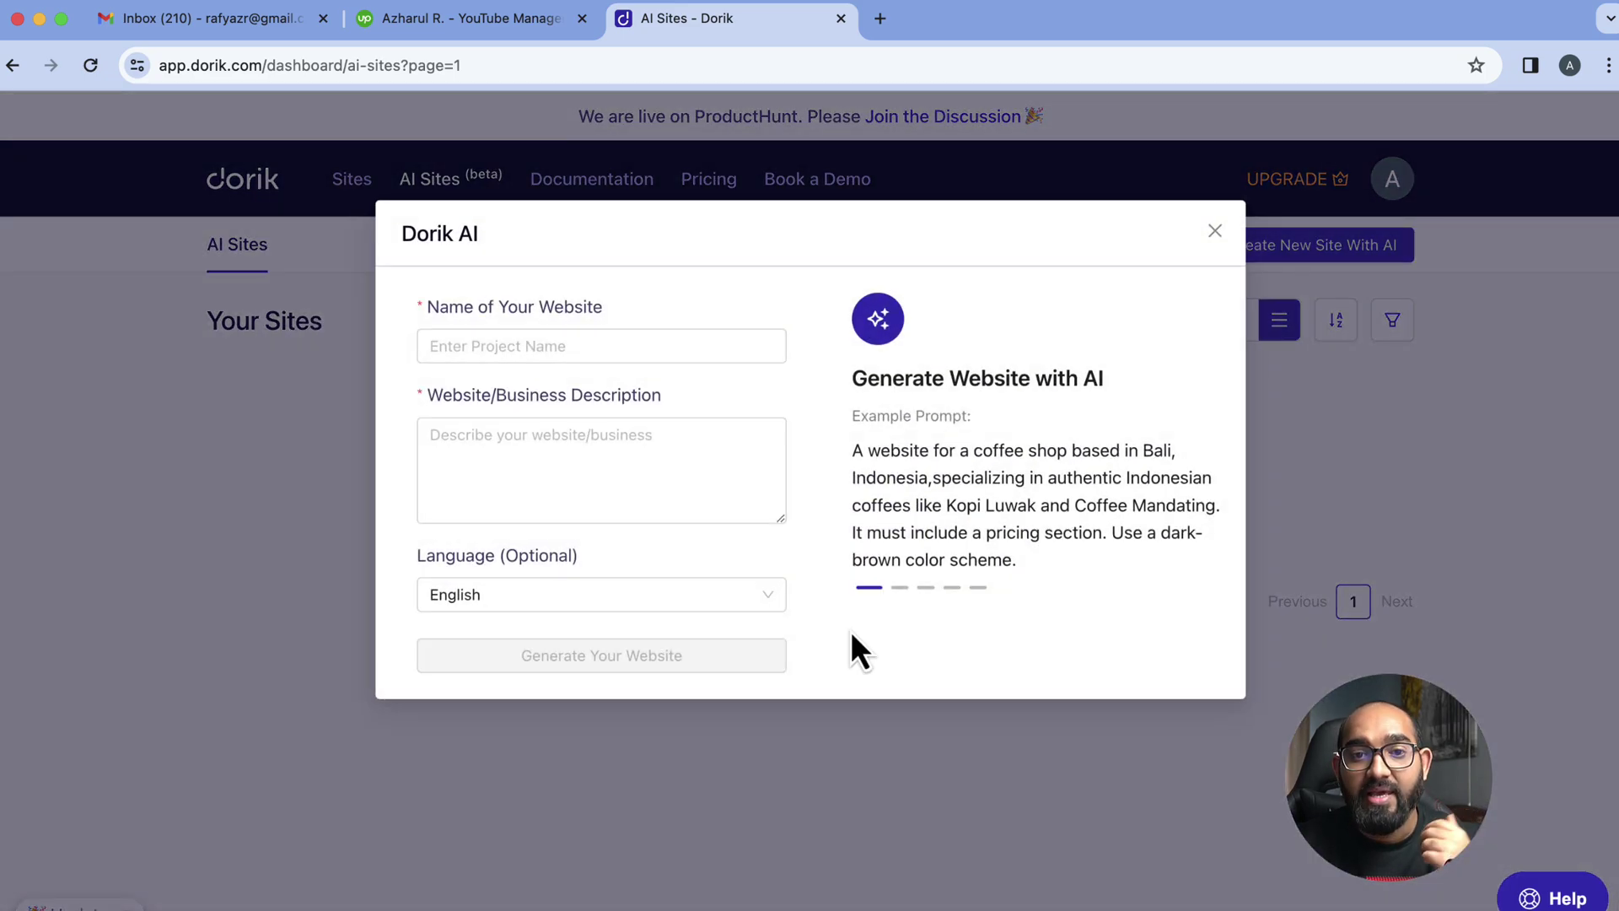
pyautogui.click(524, 483)
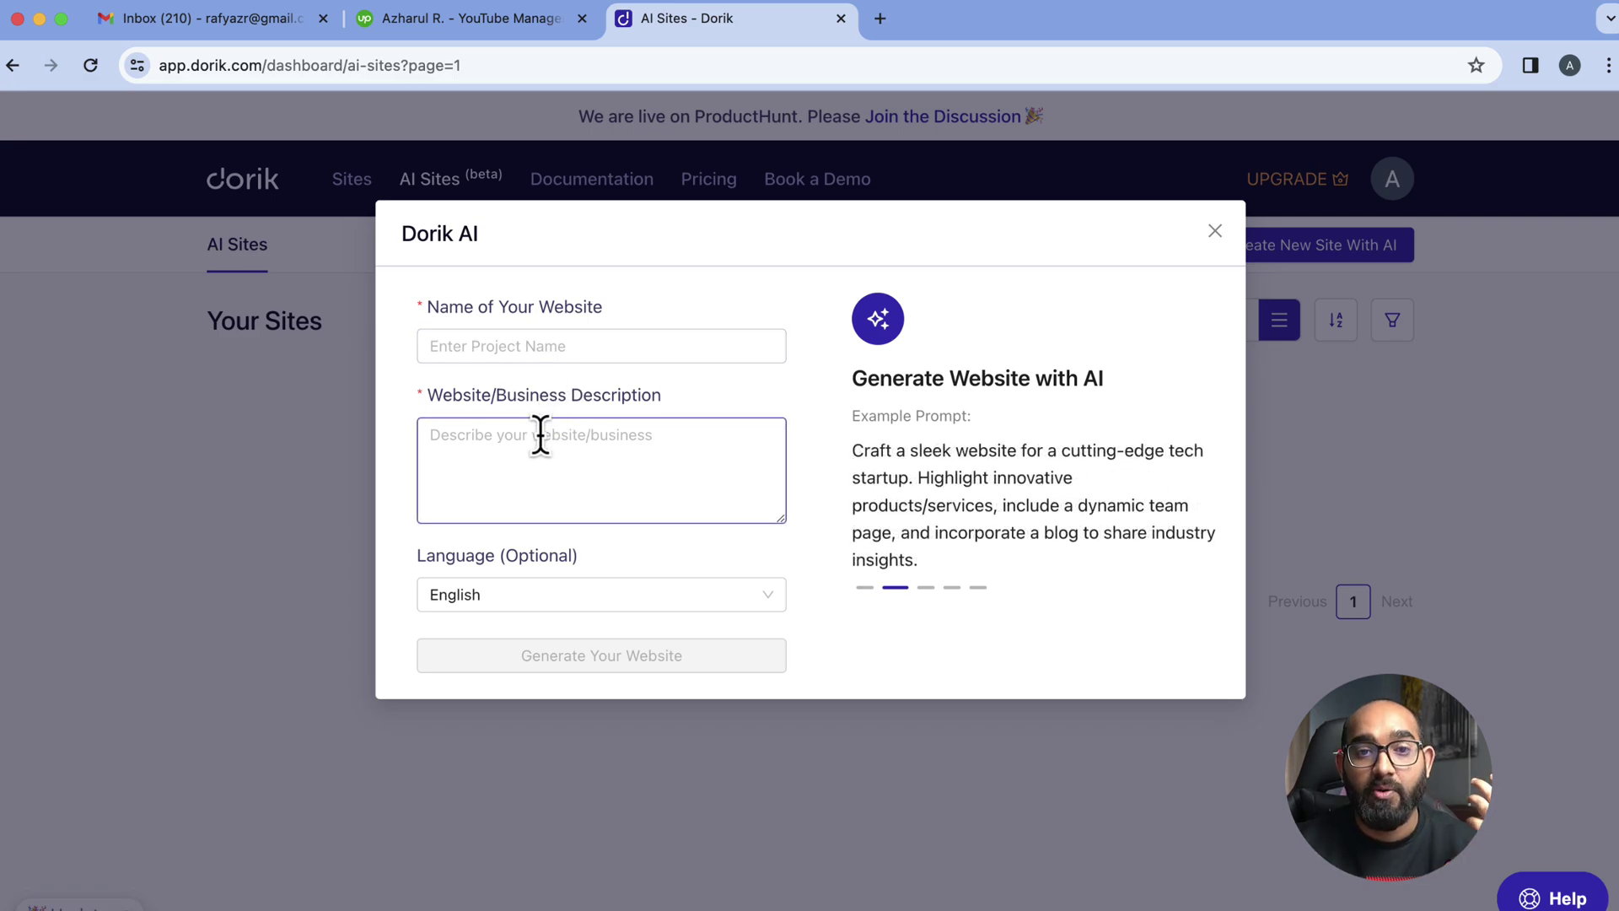
pyautogui.click(492, 344)
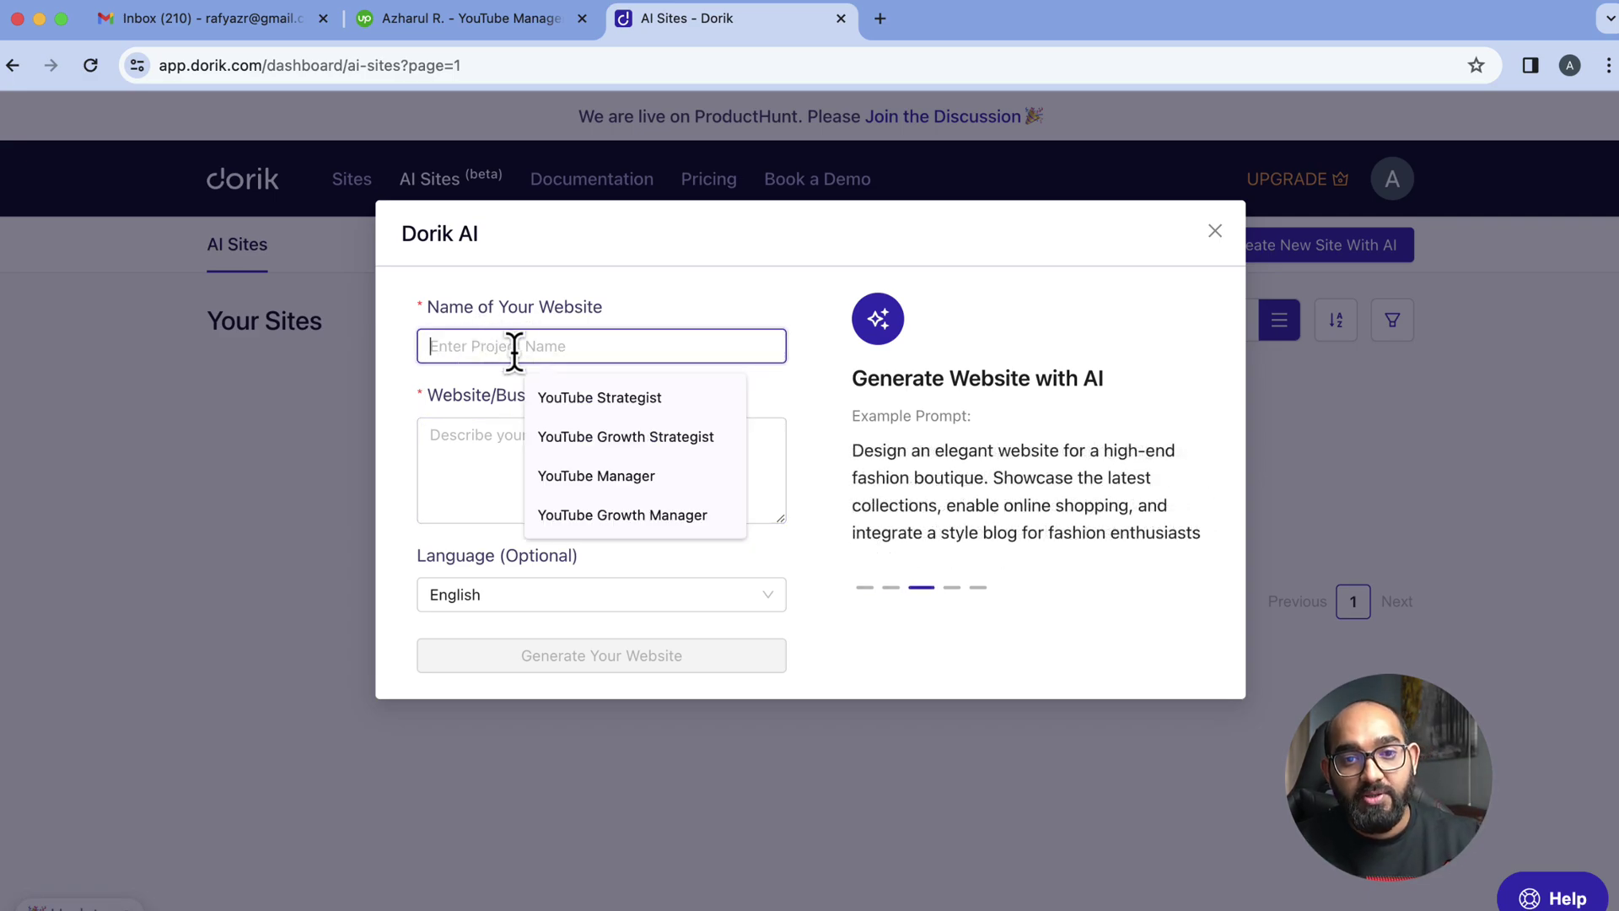
# Name the AI site 'YouTube Channel Growth Manager'
pyautogui.click(473, 25)
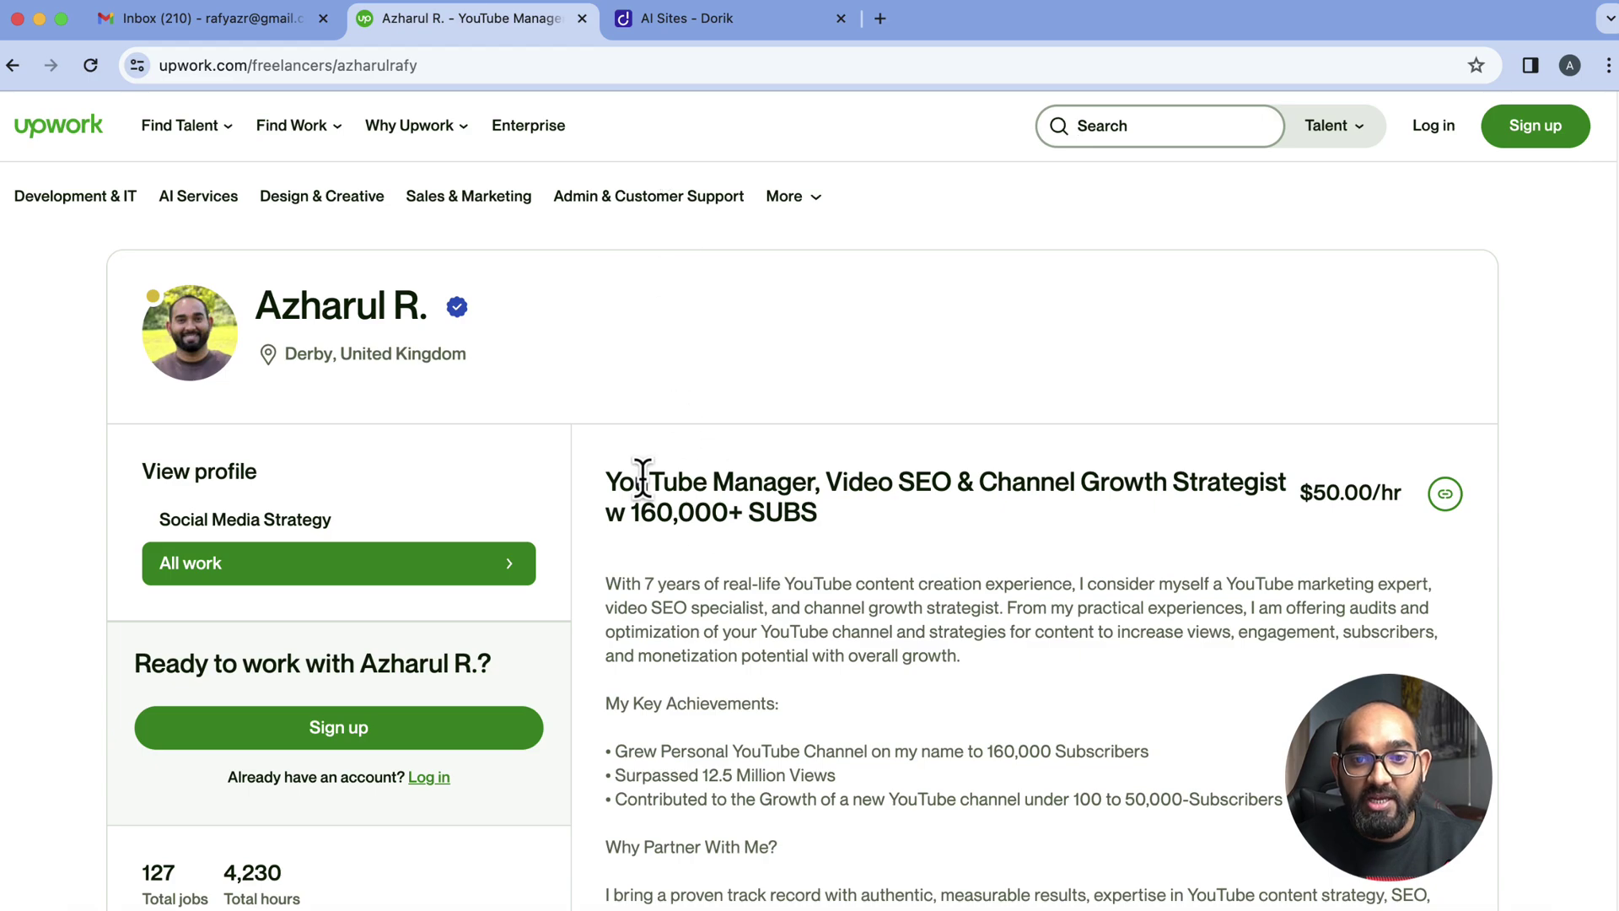
pyautogui.moveTo(643, 479); pyautogui.dragTo(766, 420)
pyautogui.click(687, 19)
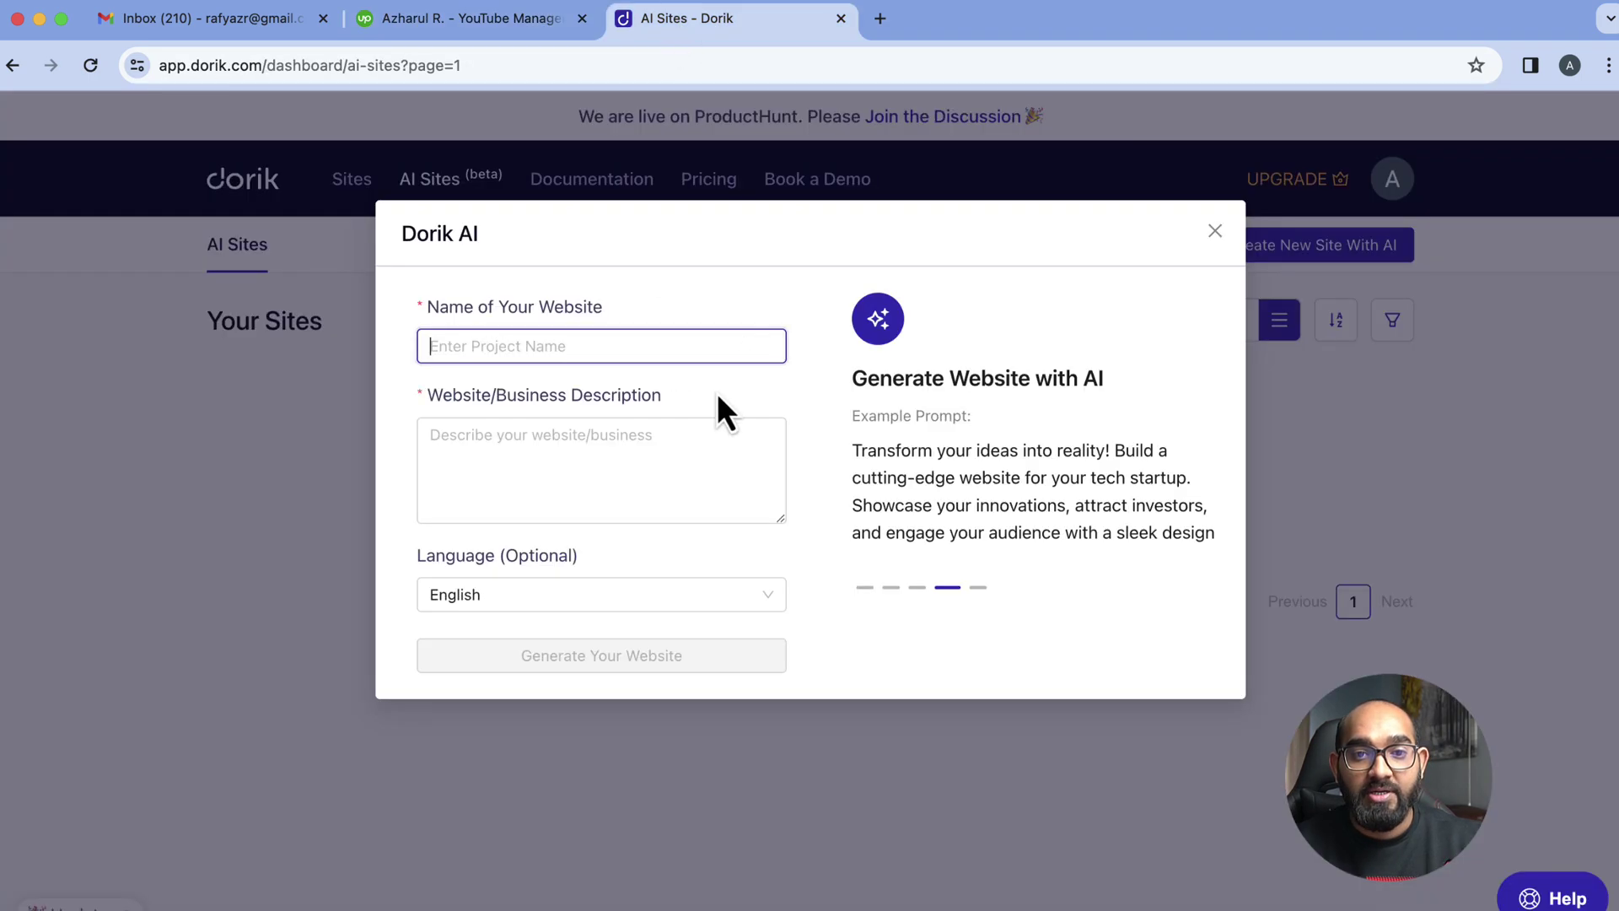
pyautogui.click(680, 348)
pyautogui.write('YouTube')
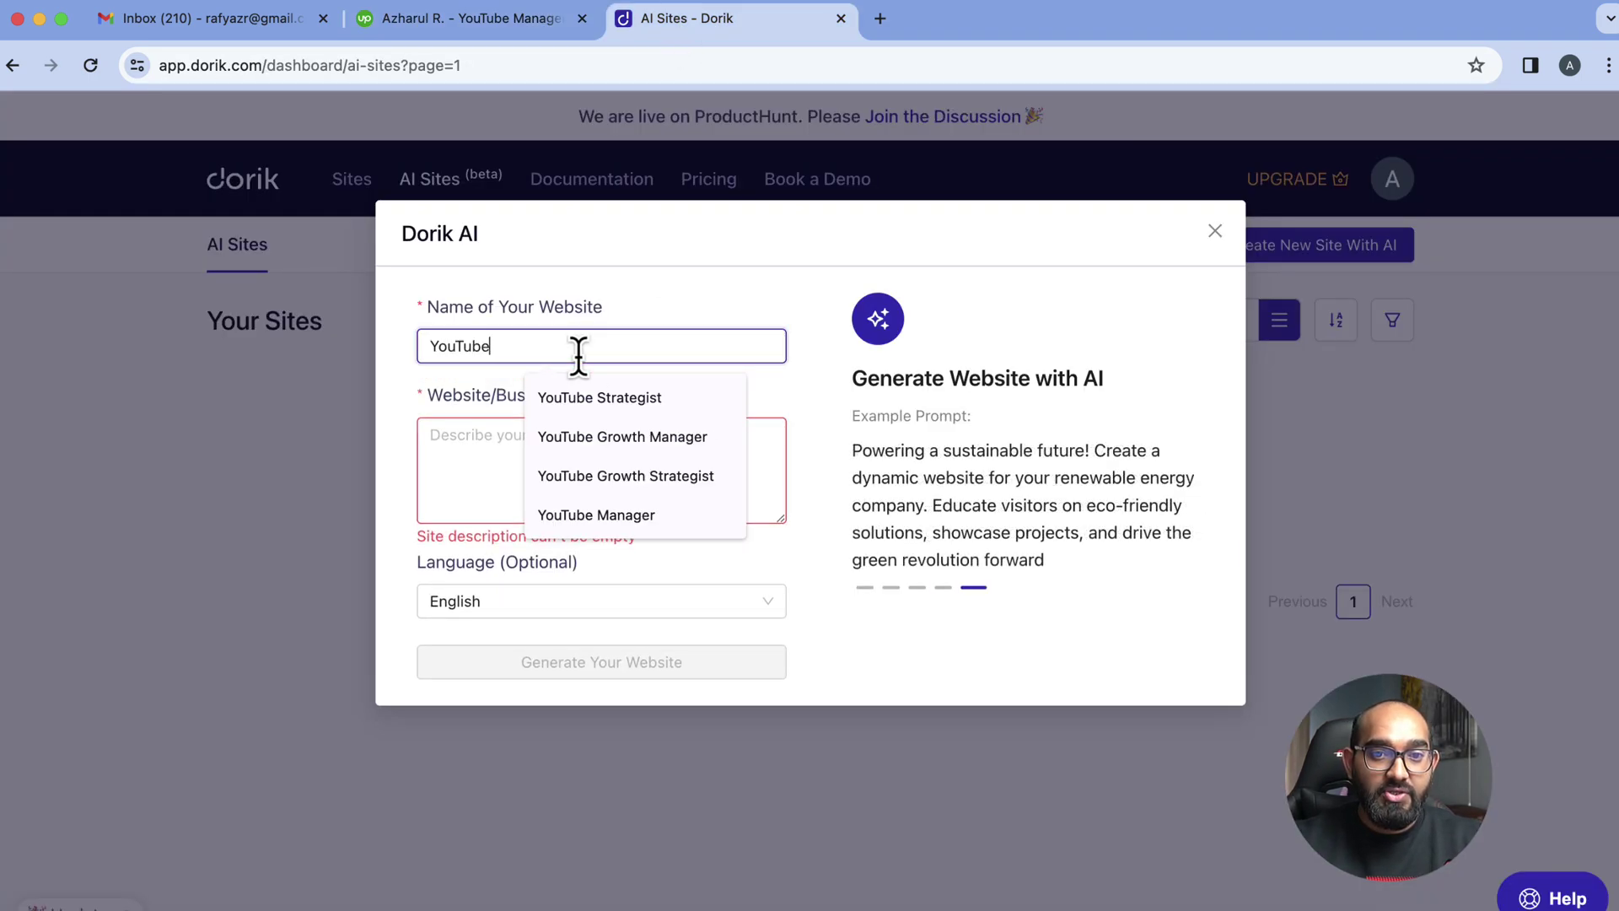
pyautogui.write(' Channel Growth Manager')
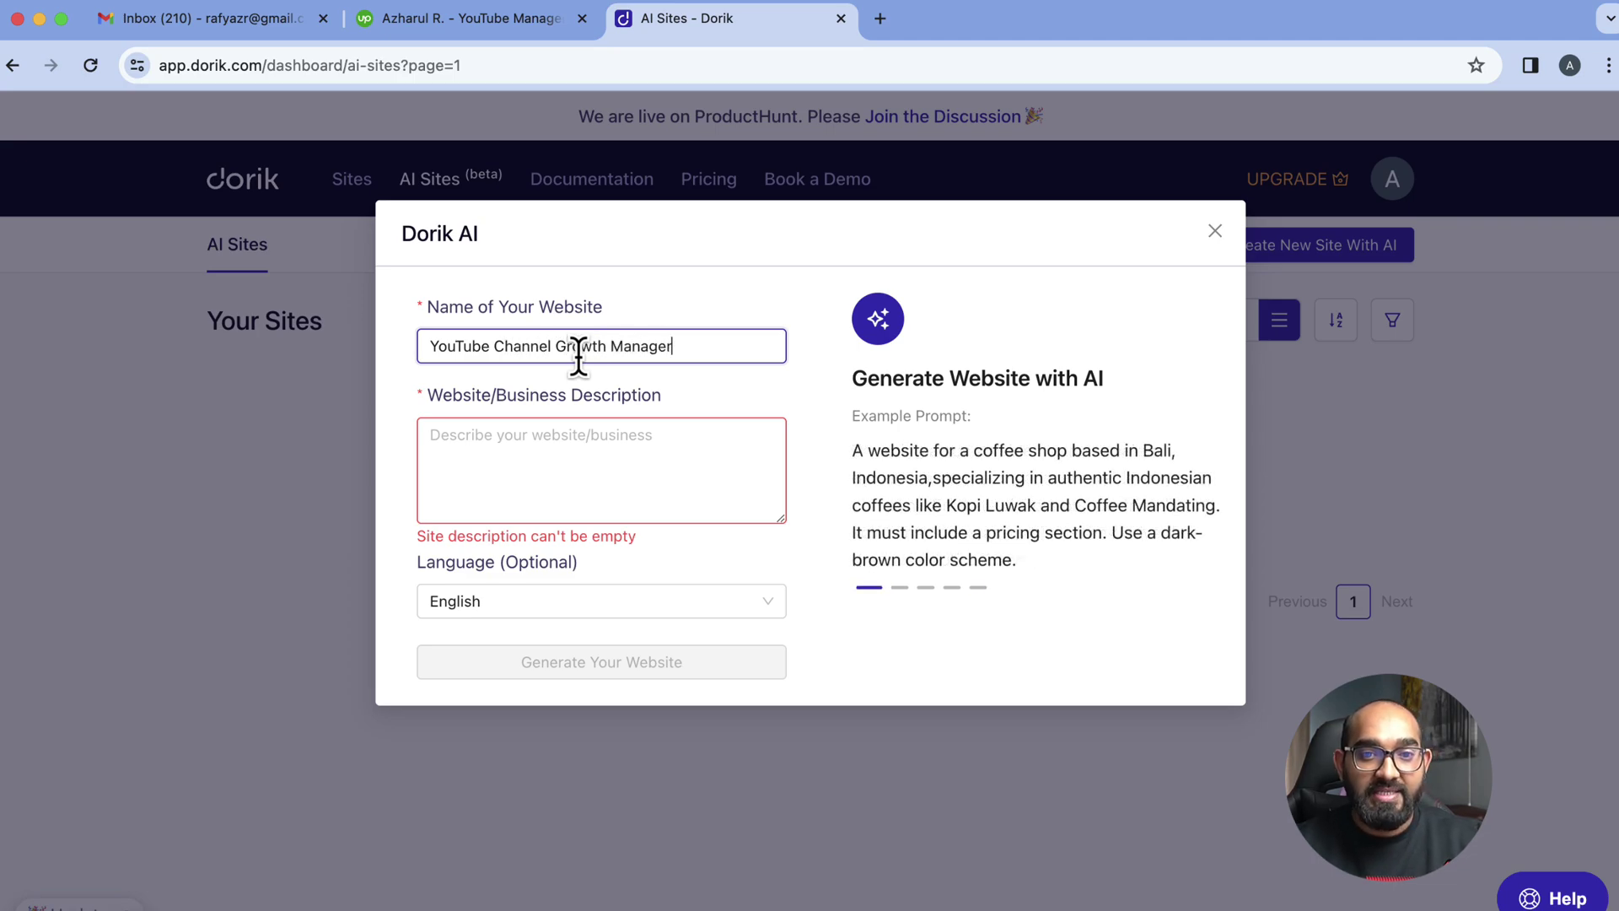
pyautogui.click(518, 431)
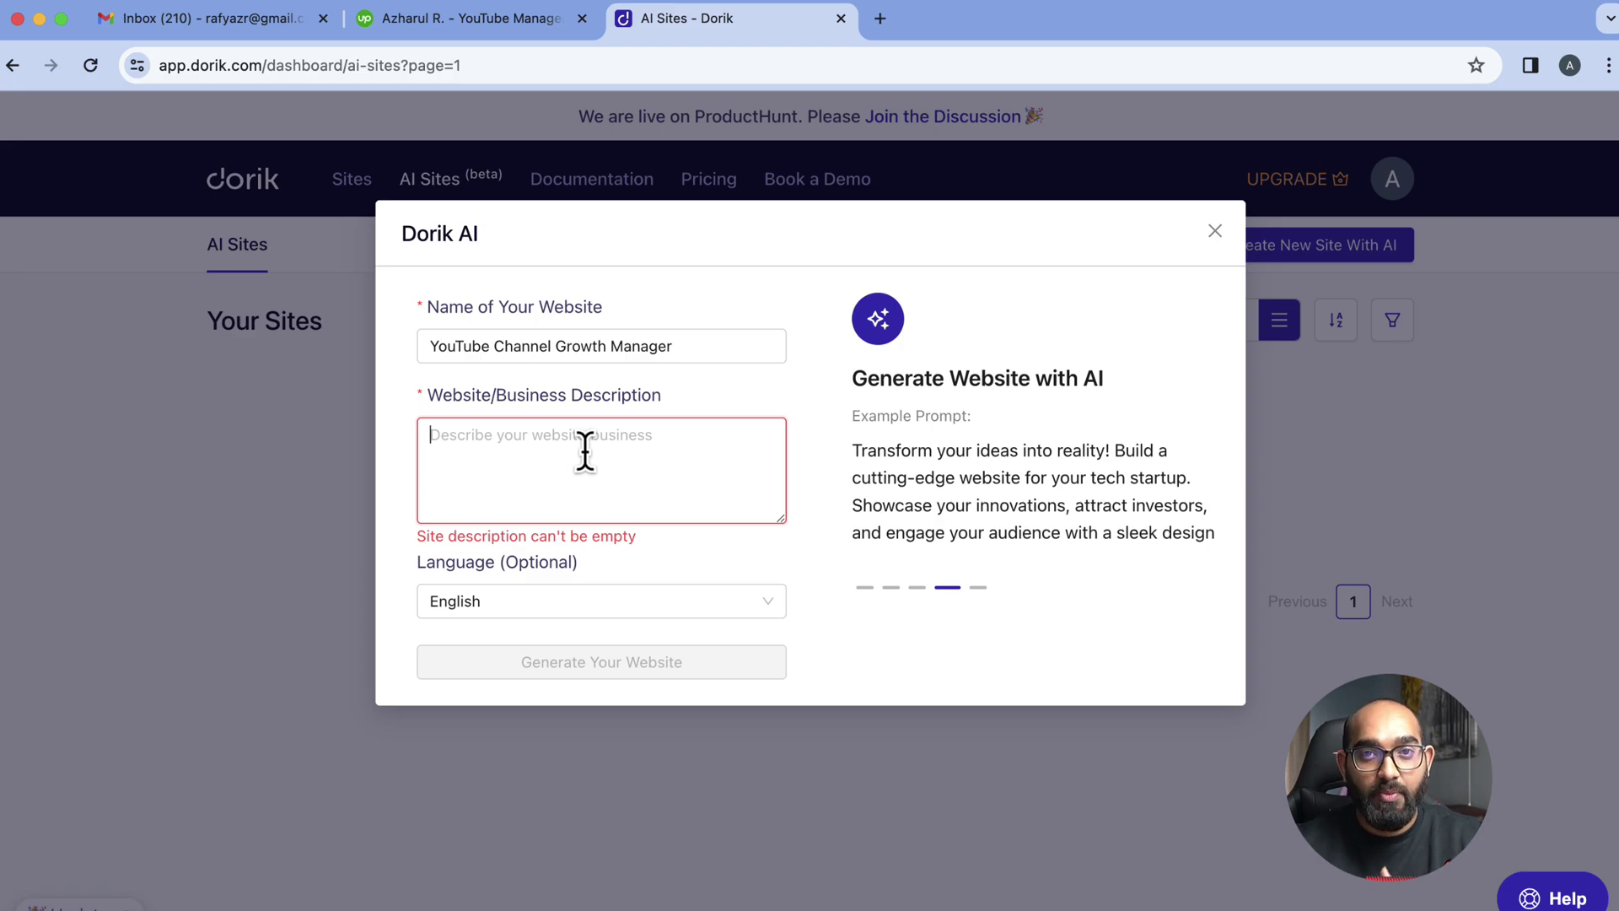
# Write the description as a self-introduction plus the copied Upwork headline, changing '+ SUBS' to 'subscriber'
pyautogui.click(457, 18)
pyautogui.rightClick(690, 499)
pyautogui.moveTo(607, 482); pyautogui.dragTo(789, 513)
pyautogui.rightClick(768, 507)
pyautogui.click(798, 555)
pyautogui.click(711, 17)
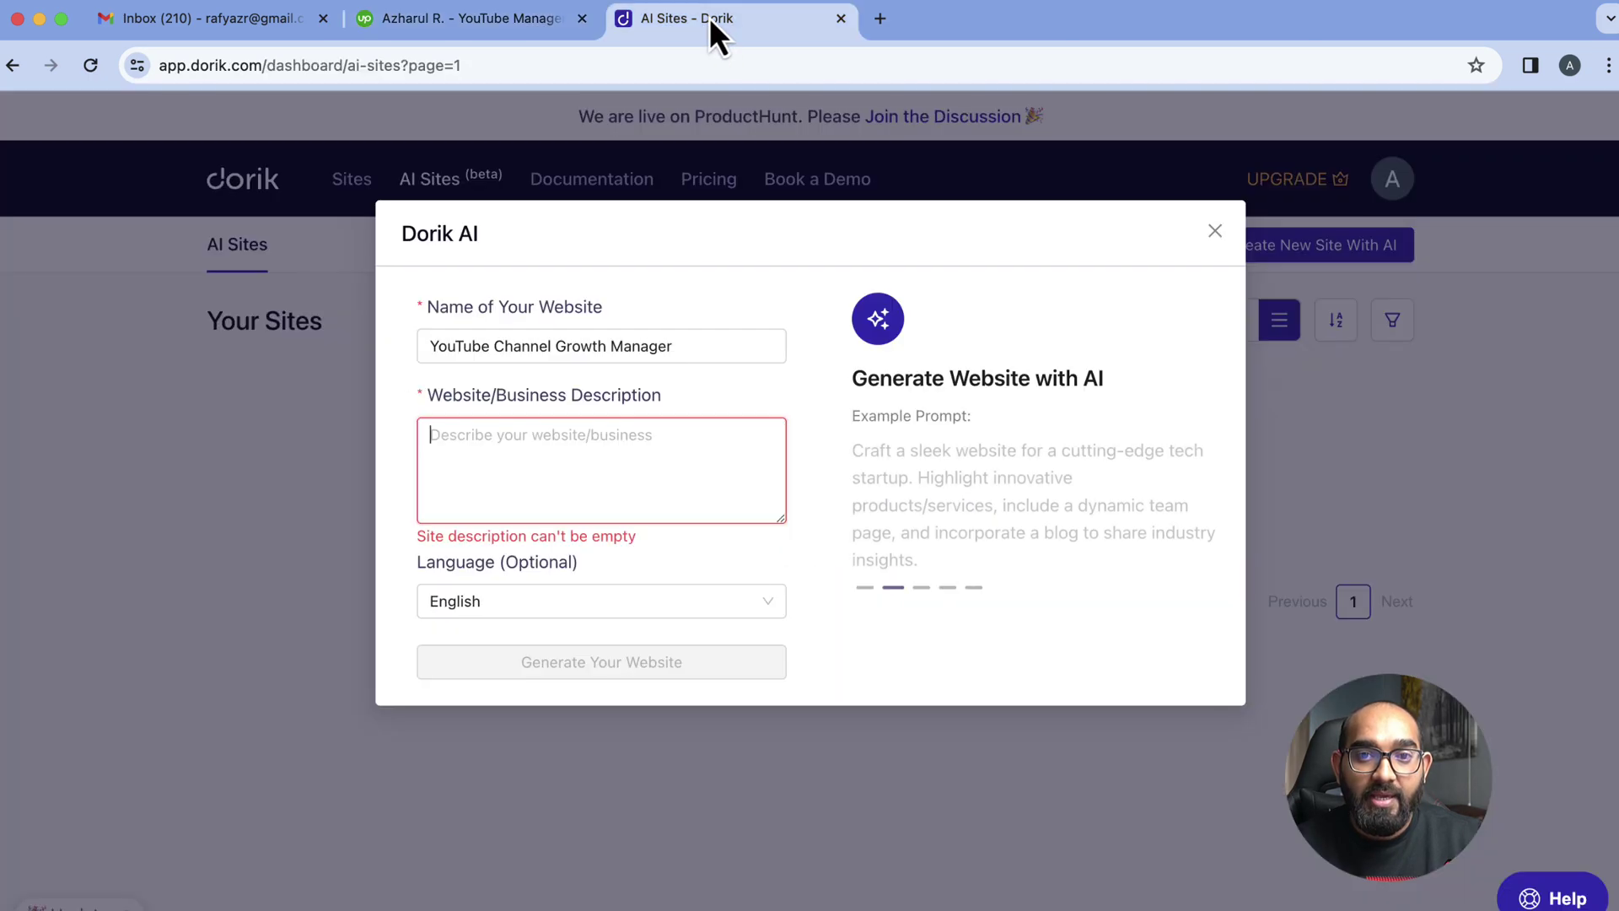
pyautogui.write('I am')
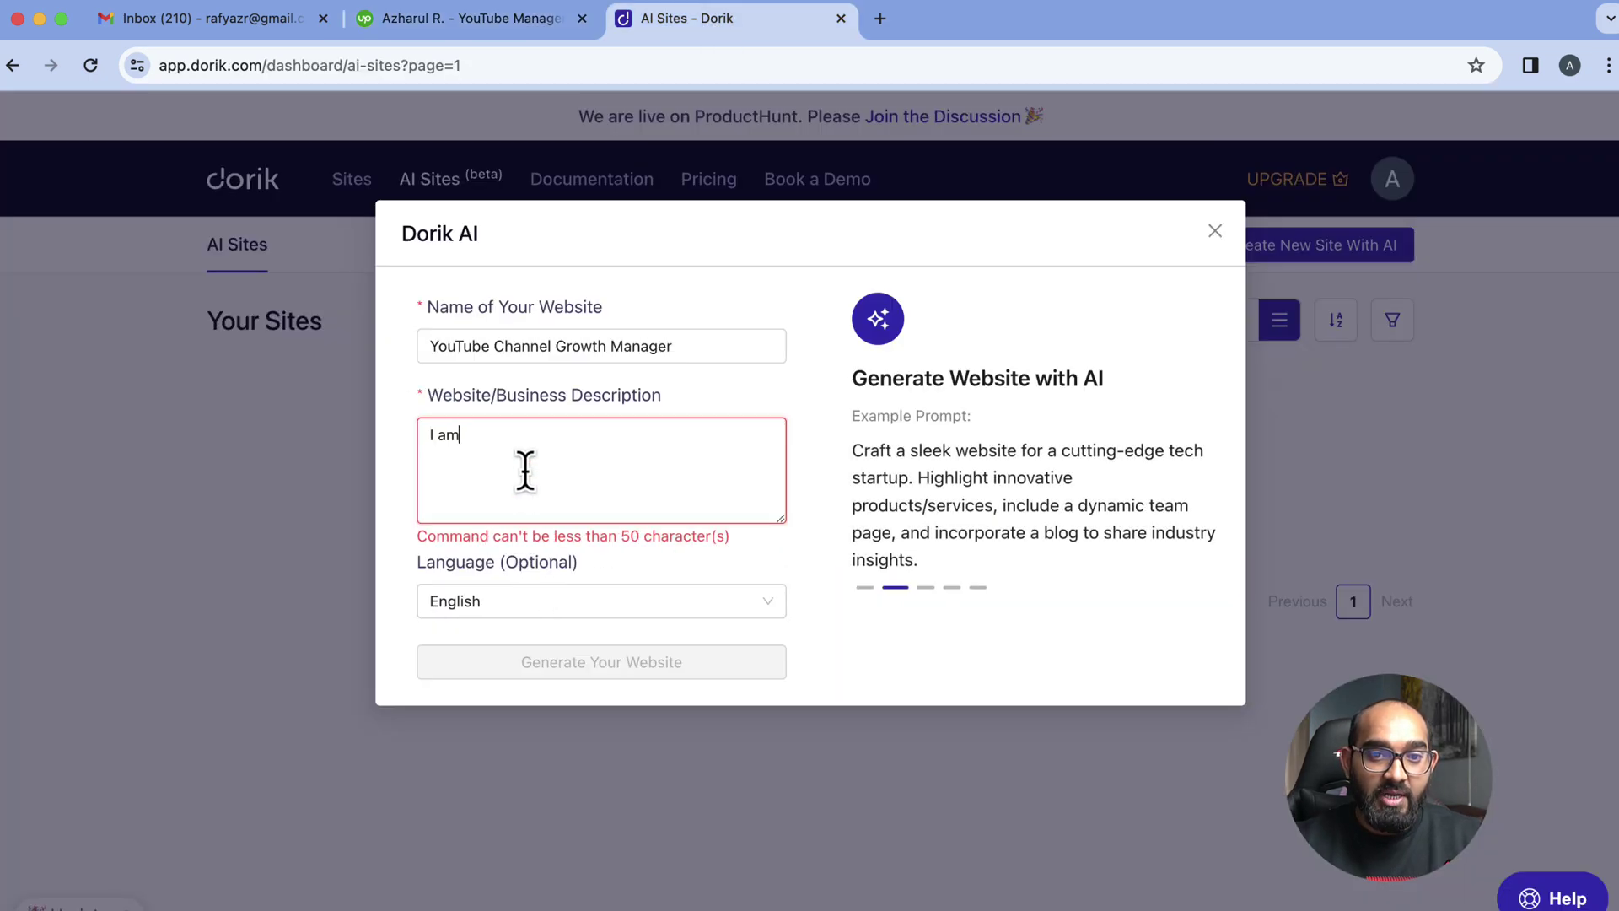
pyautogui.write(' Ah')
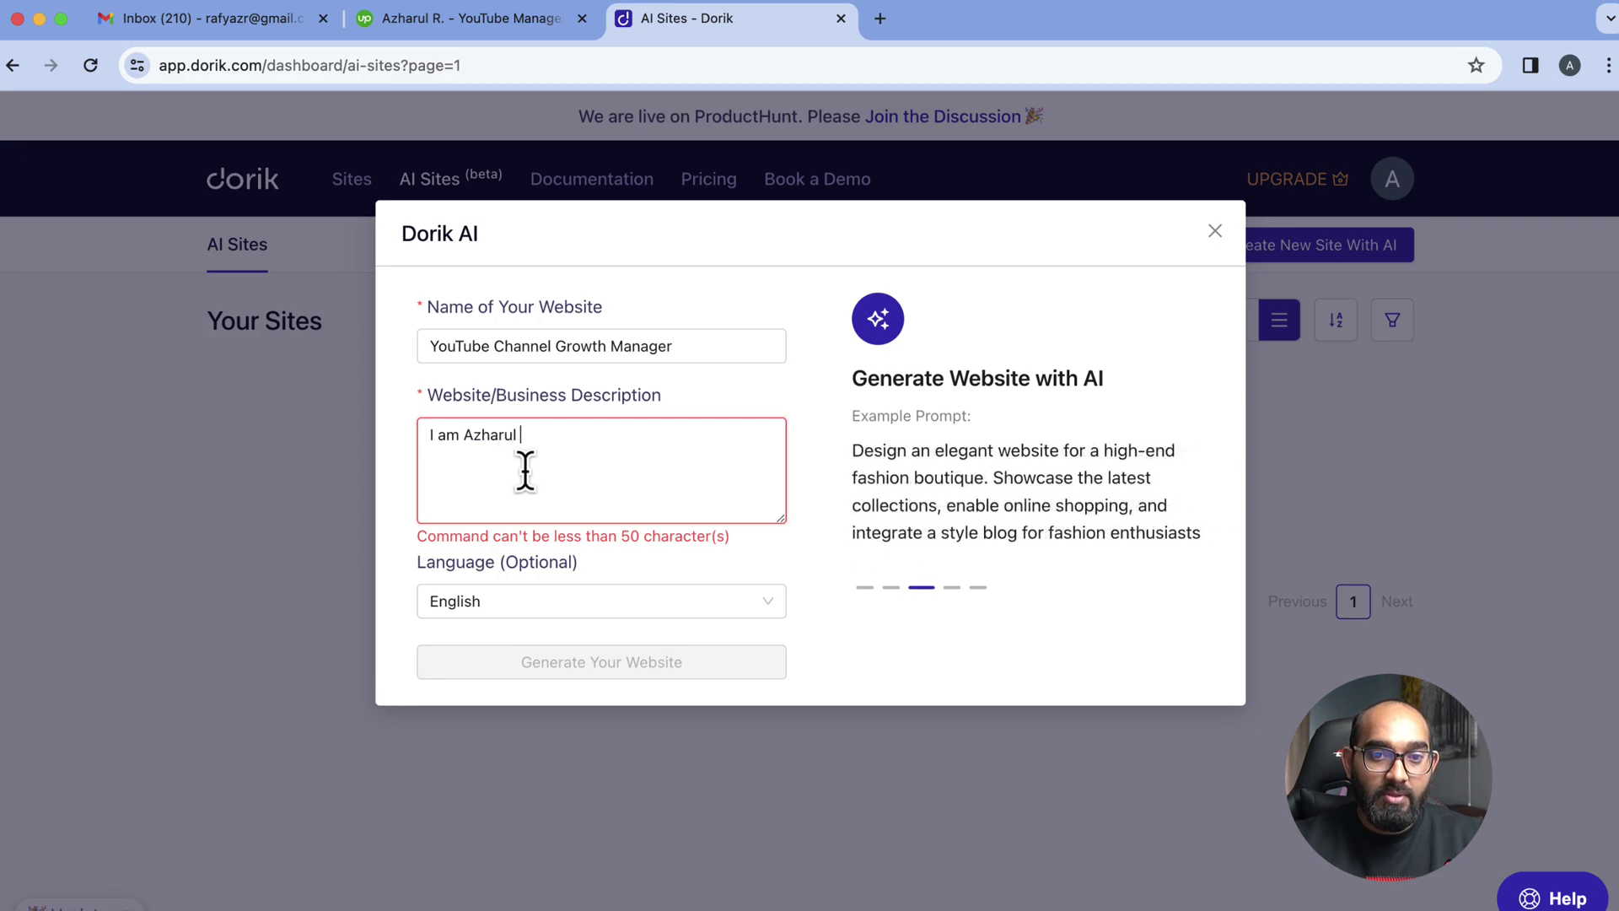
pyautogui.write('arul r')
pyautogui.press('BackSpace')
pyautogui.write('Rafy')
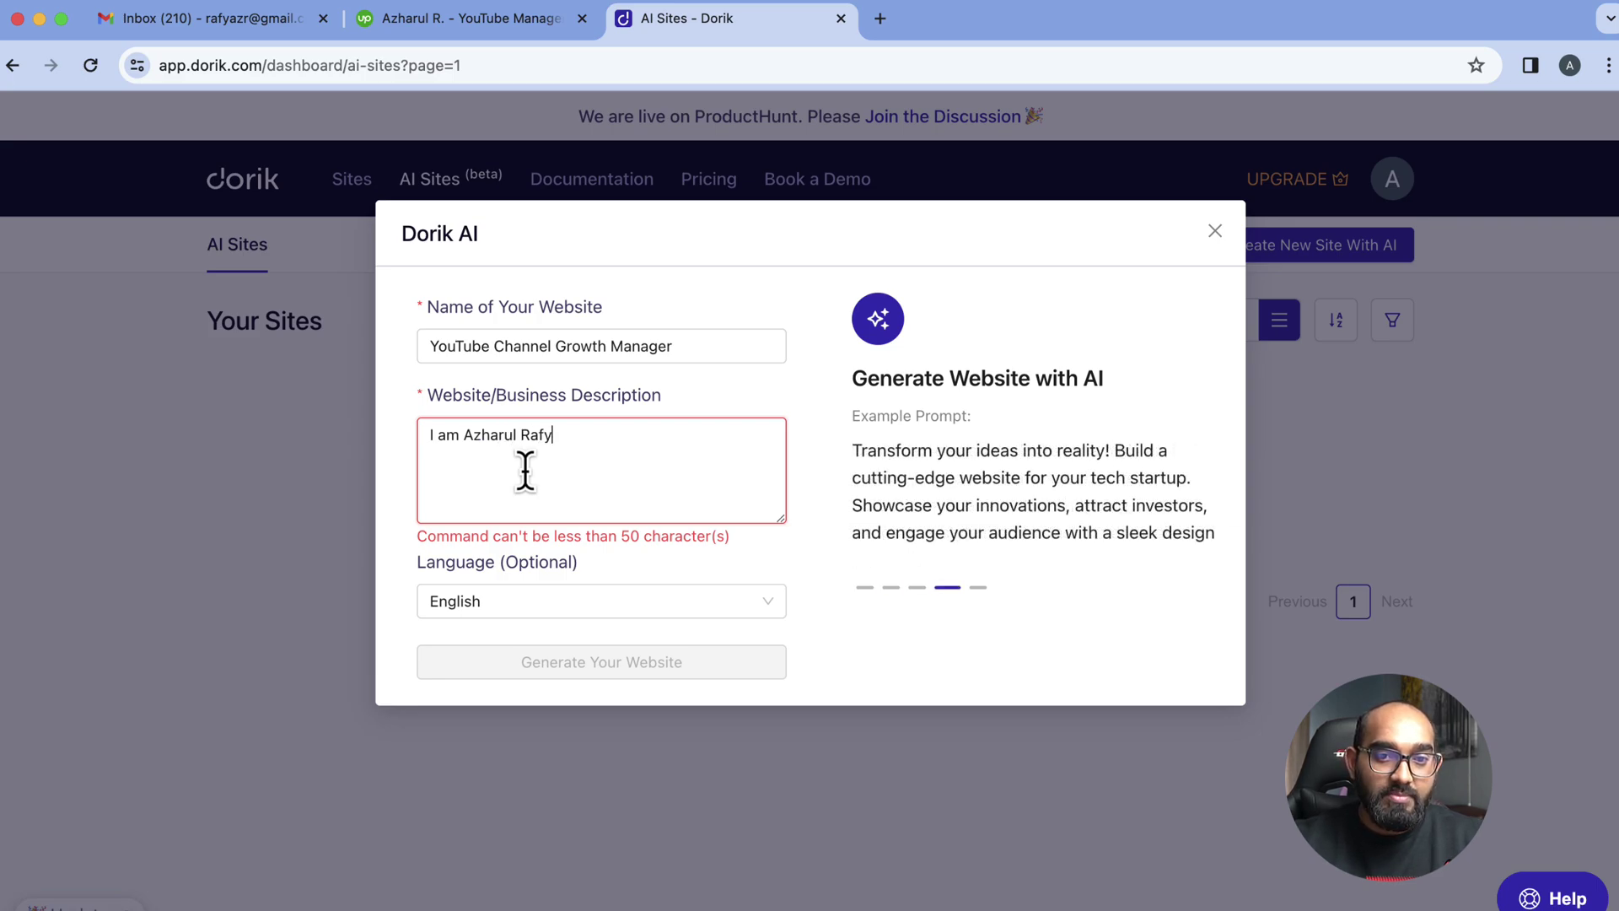
pyautogui.write(', a')
pyautogui.press('super+v')
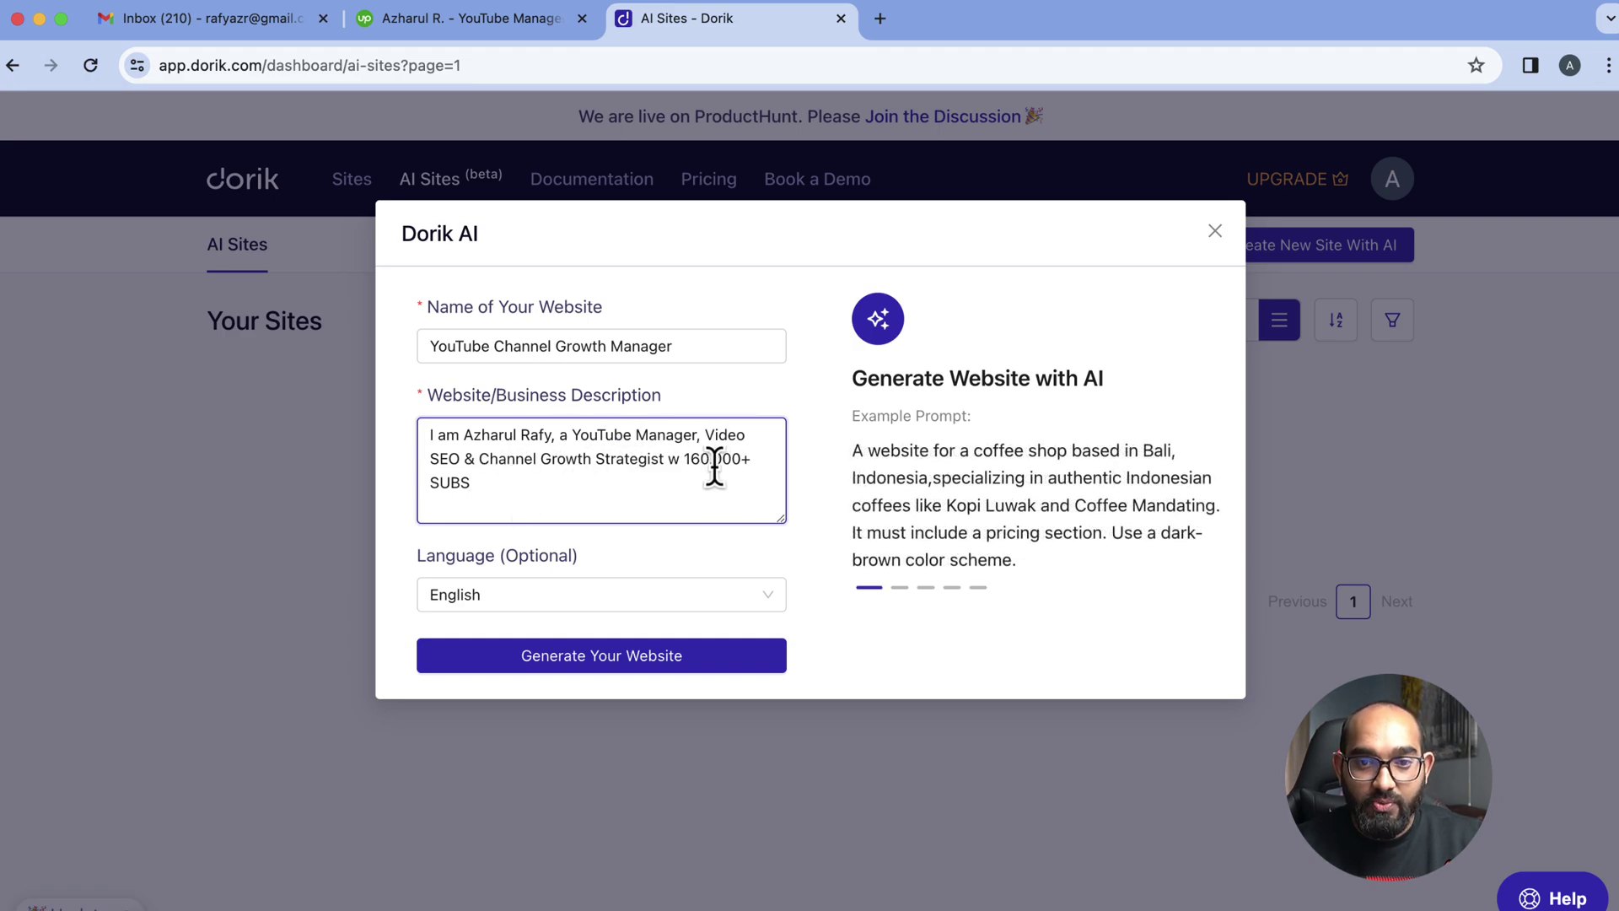
pyautogui.moveTo(739, 459); pyautogui.dragTo(756, 481)
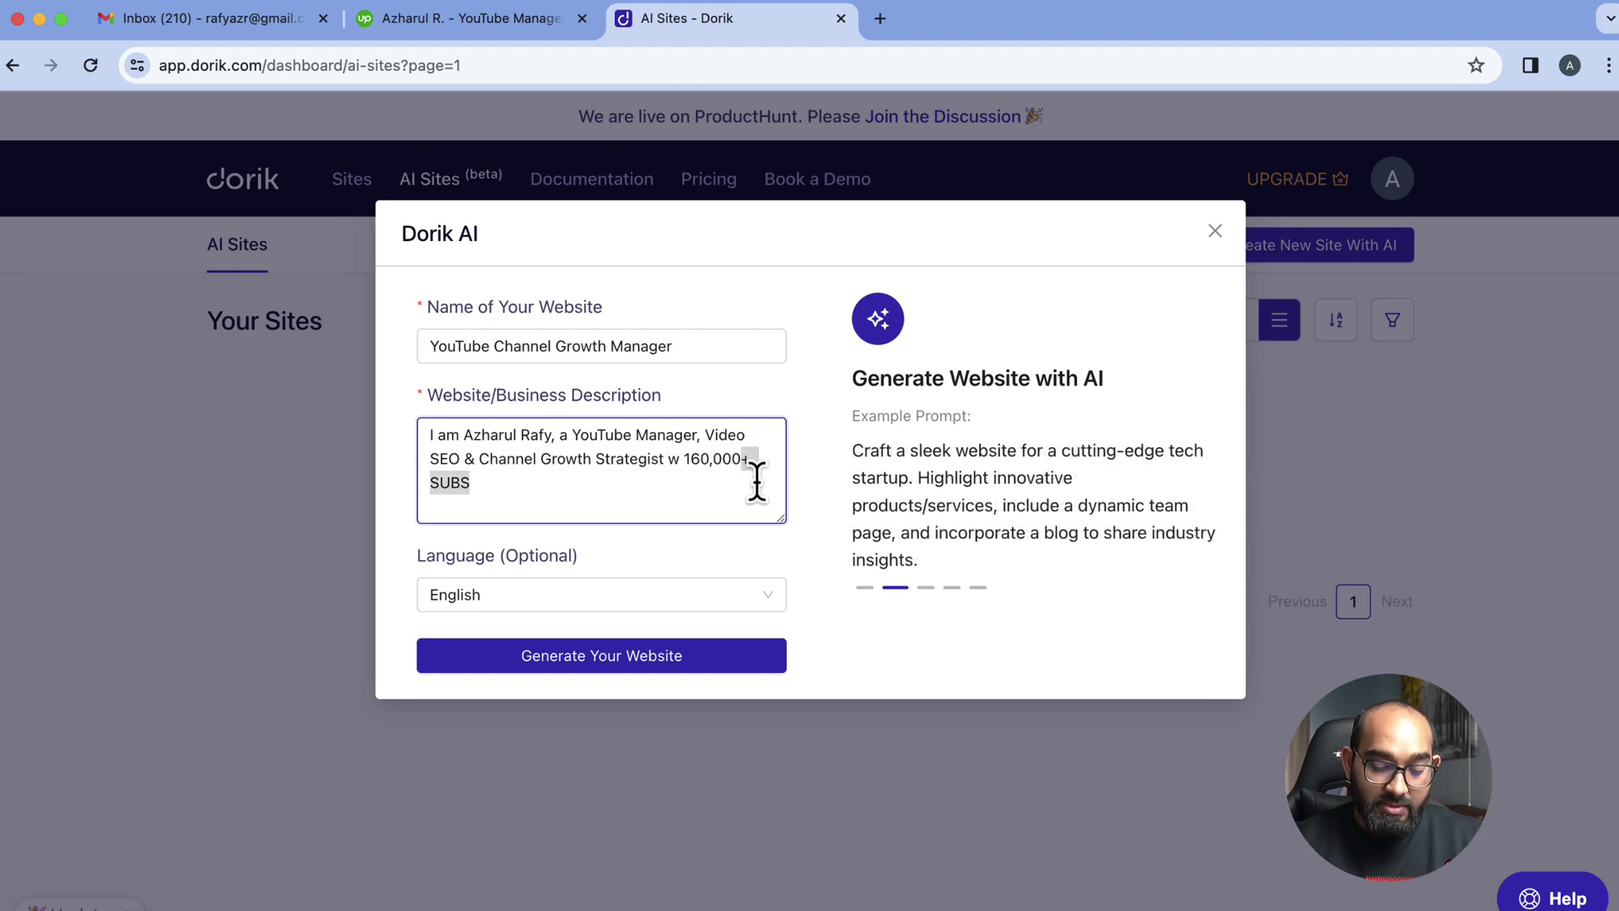
pyautogui.write('subscri')
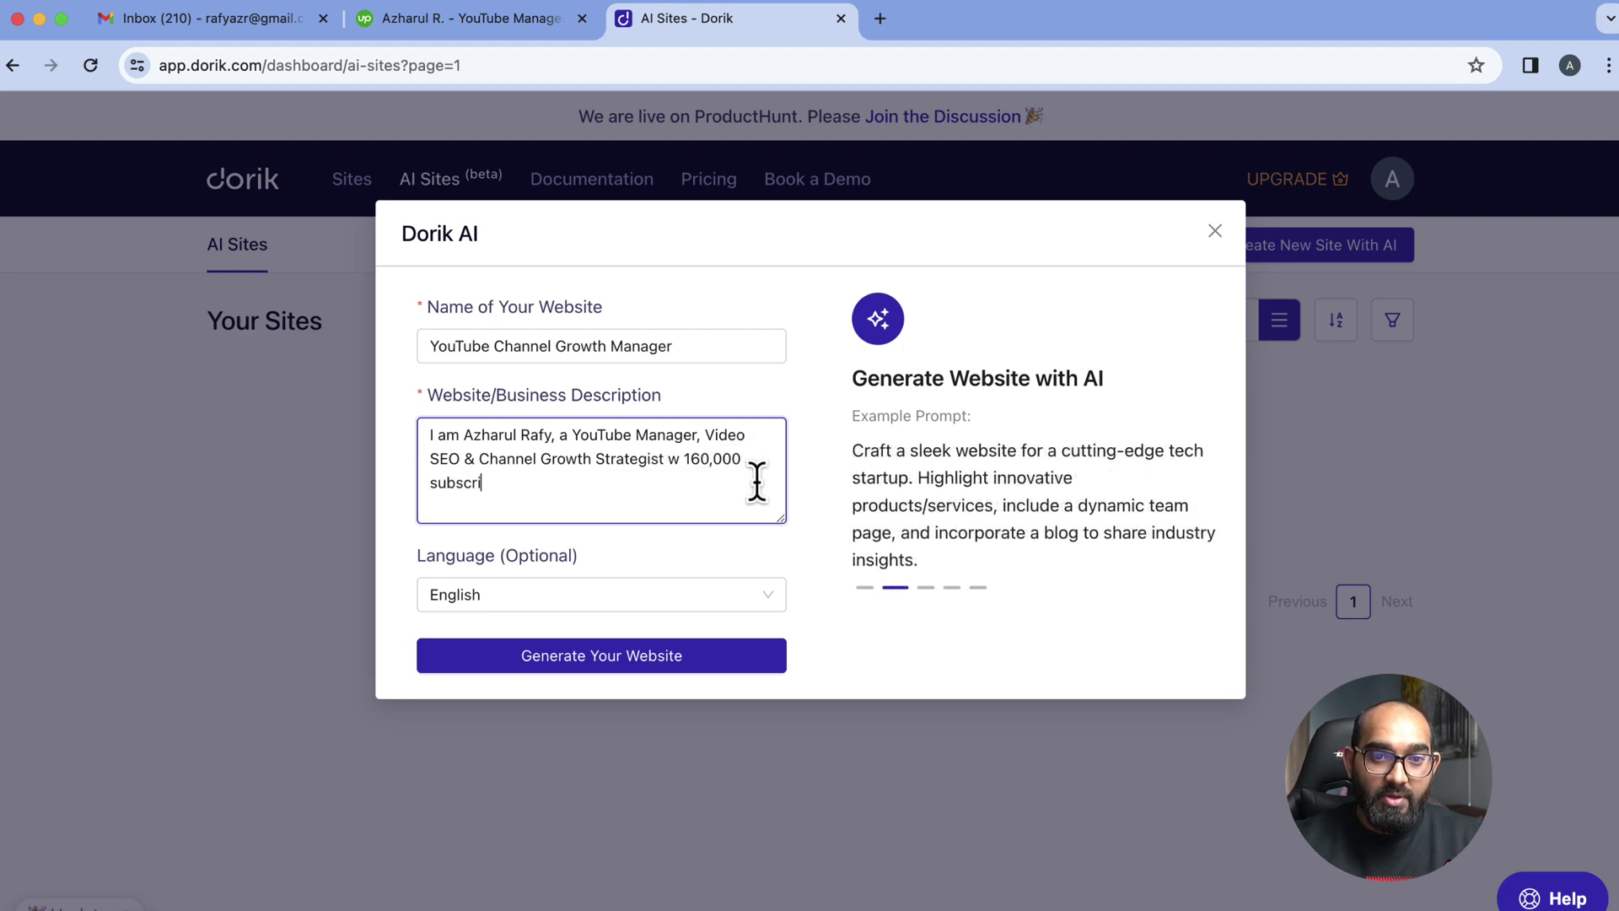
pyautogui.write('bers on YouTube.')
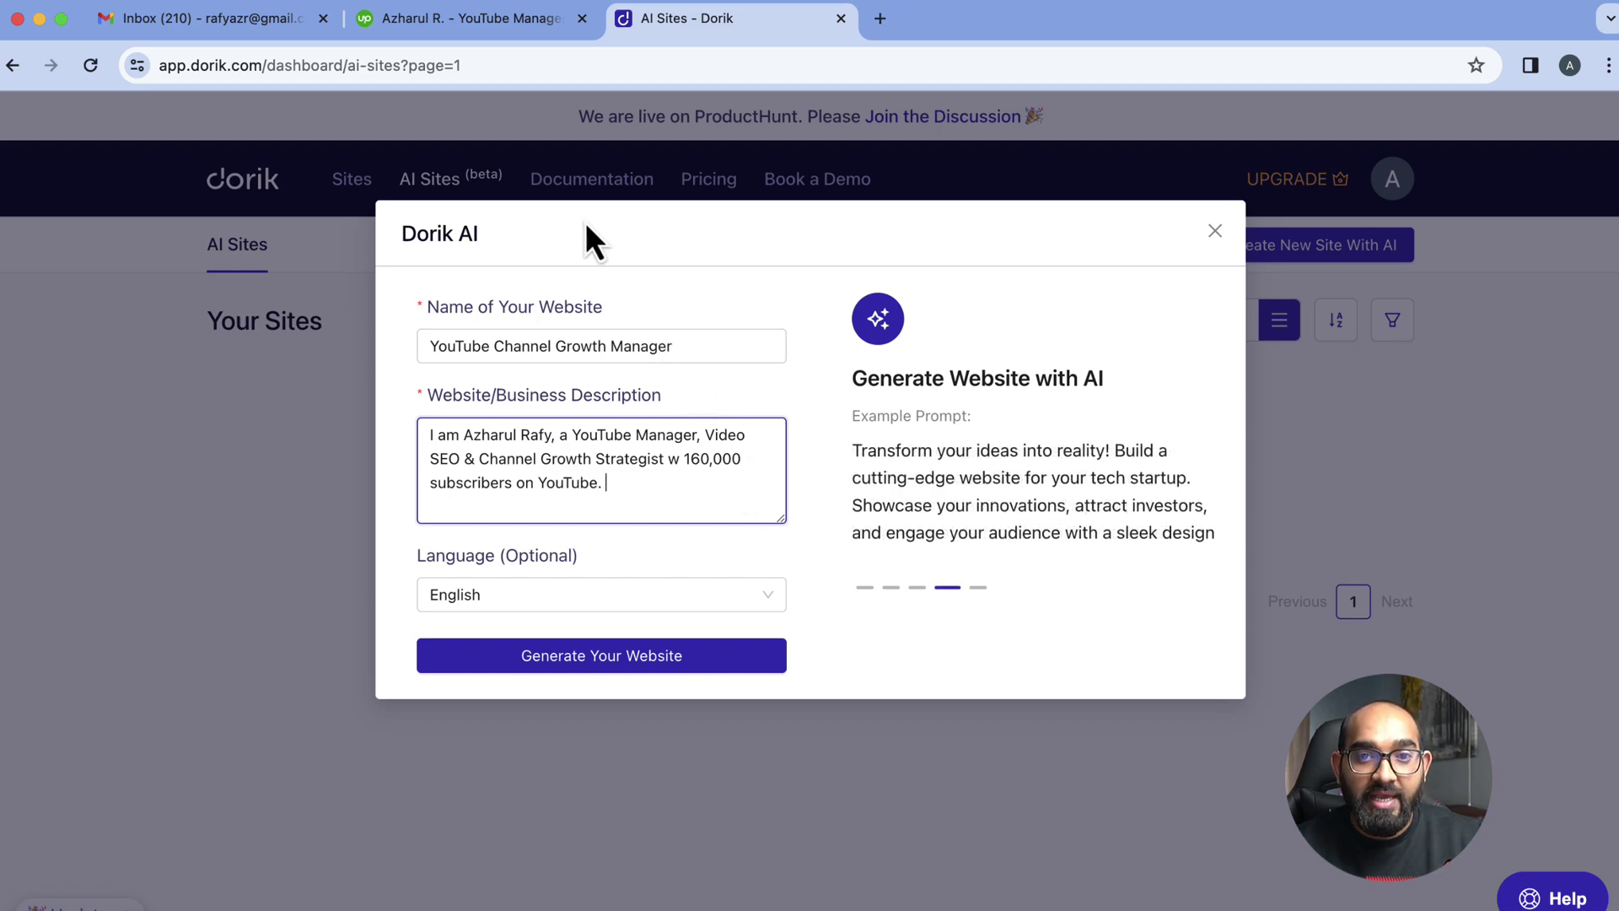
pyautogui.click(501, 16)
# Copy the Upwork overview text through the third Key Achievements bullet
pyautogui.scroll(-1, 679, 567)
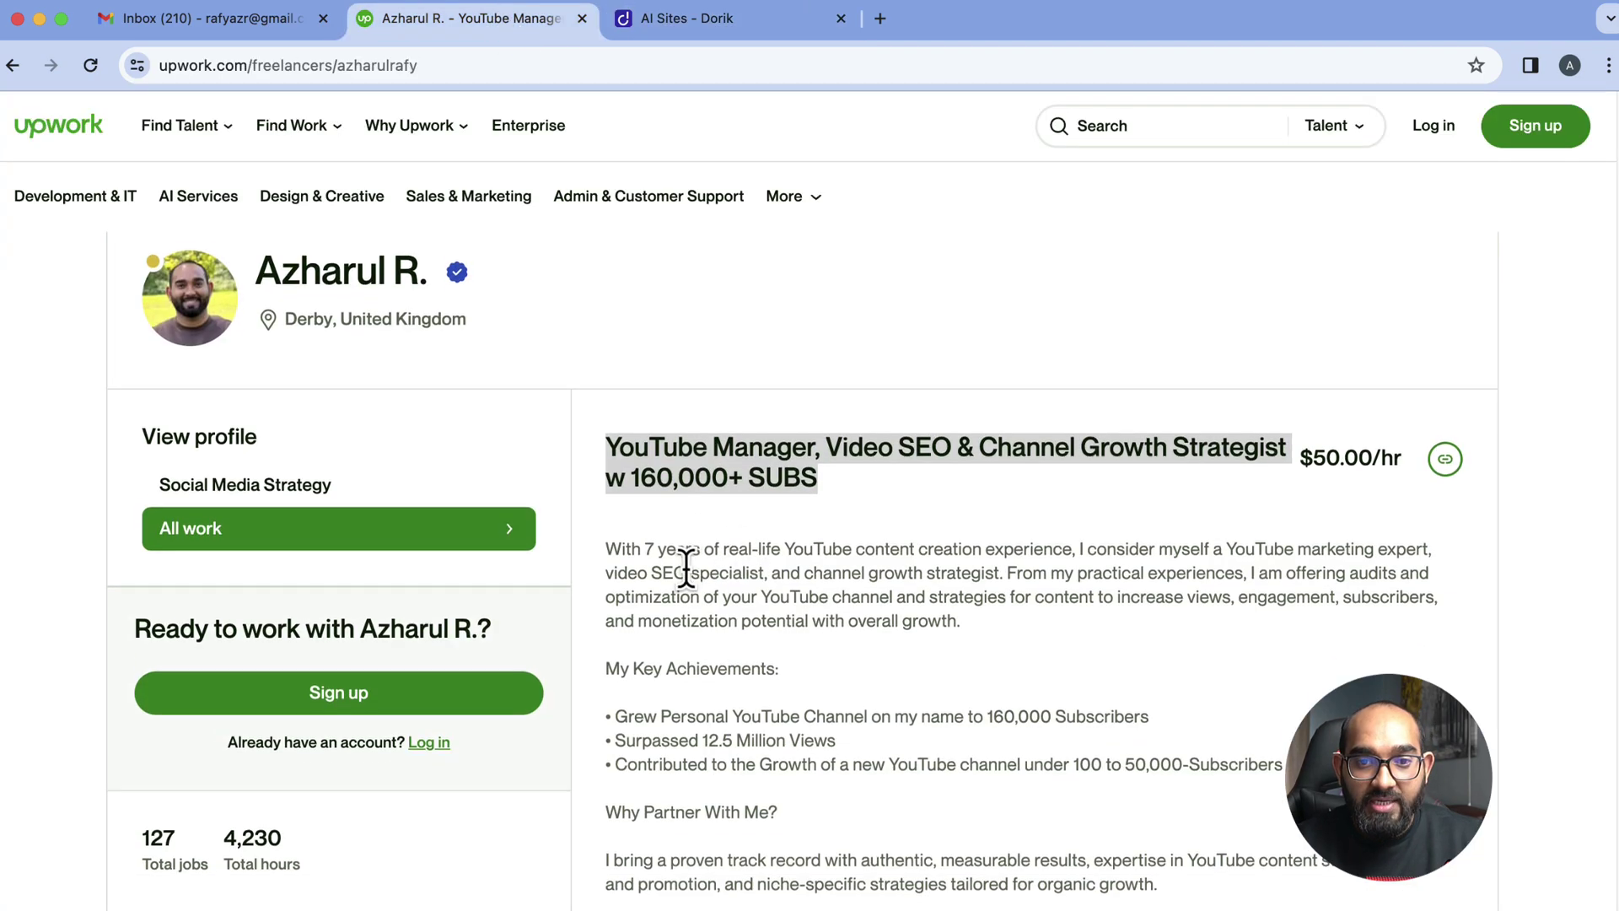
pyautogui.moveTo(607, 542); pyautogui.dragTo(899, 616)
pyautogui.rightClick(899, 616)
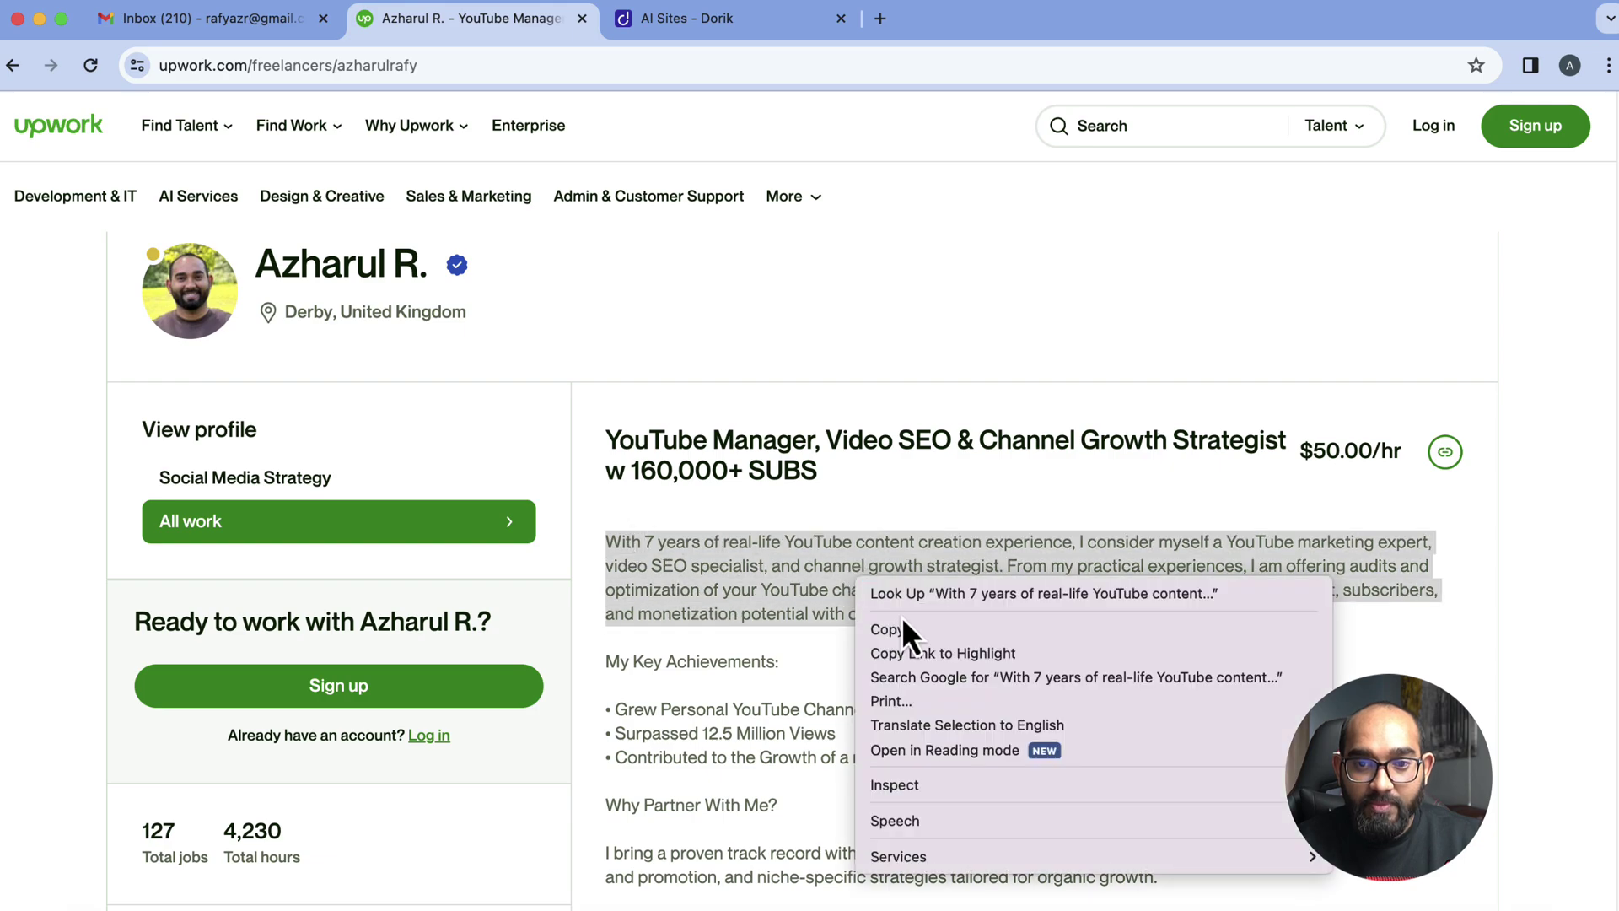
pyautogui.click(904, 628)
pyautogui.click(678, 18)
pyautogui.click(475, 34)
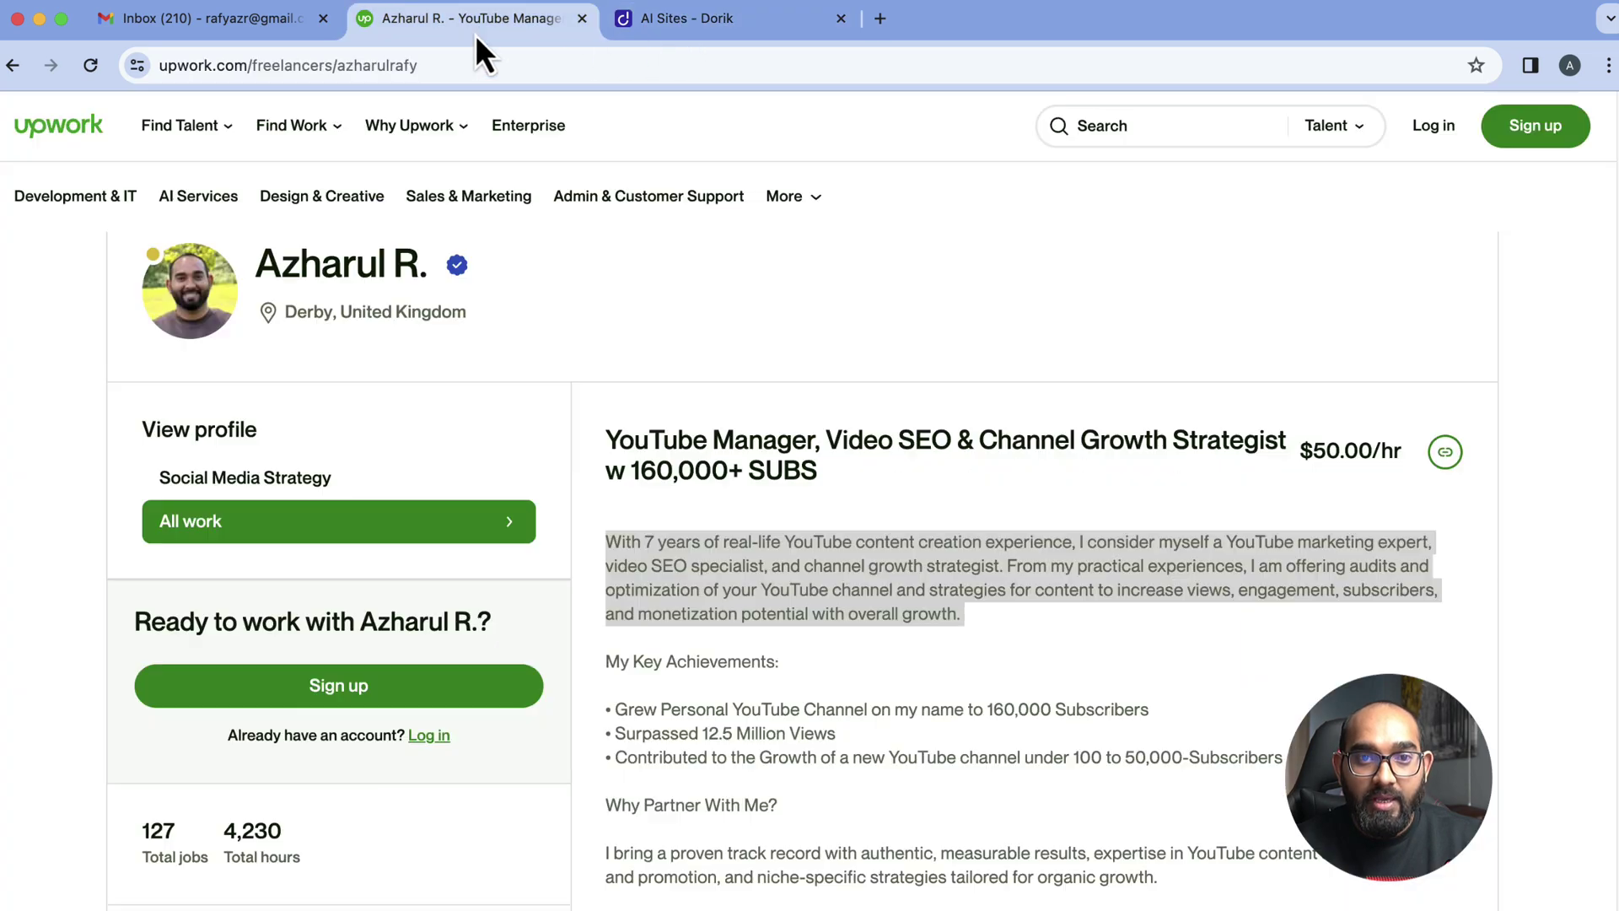
pyautogui.click(696, 588)
pyautogui.moveTo(607, 541); pyautogui.dragTo(1257, 757)
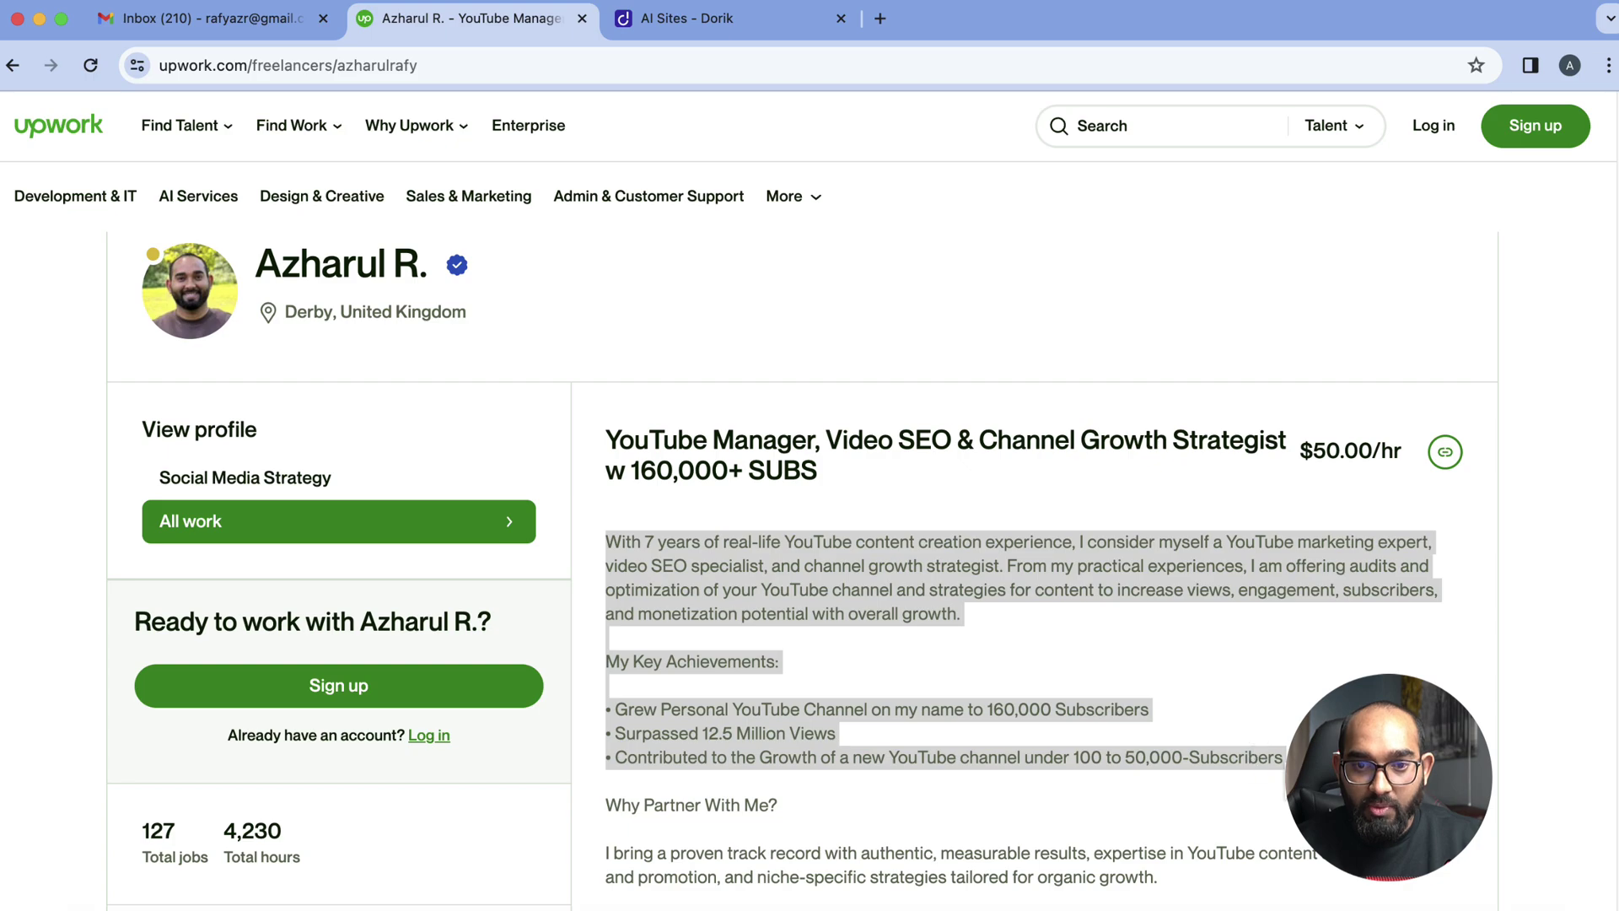
pyautogui.rightClick(924, 715)
pyautogui.click(968, 715)
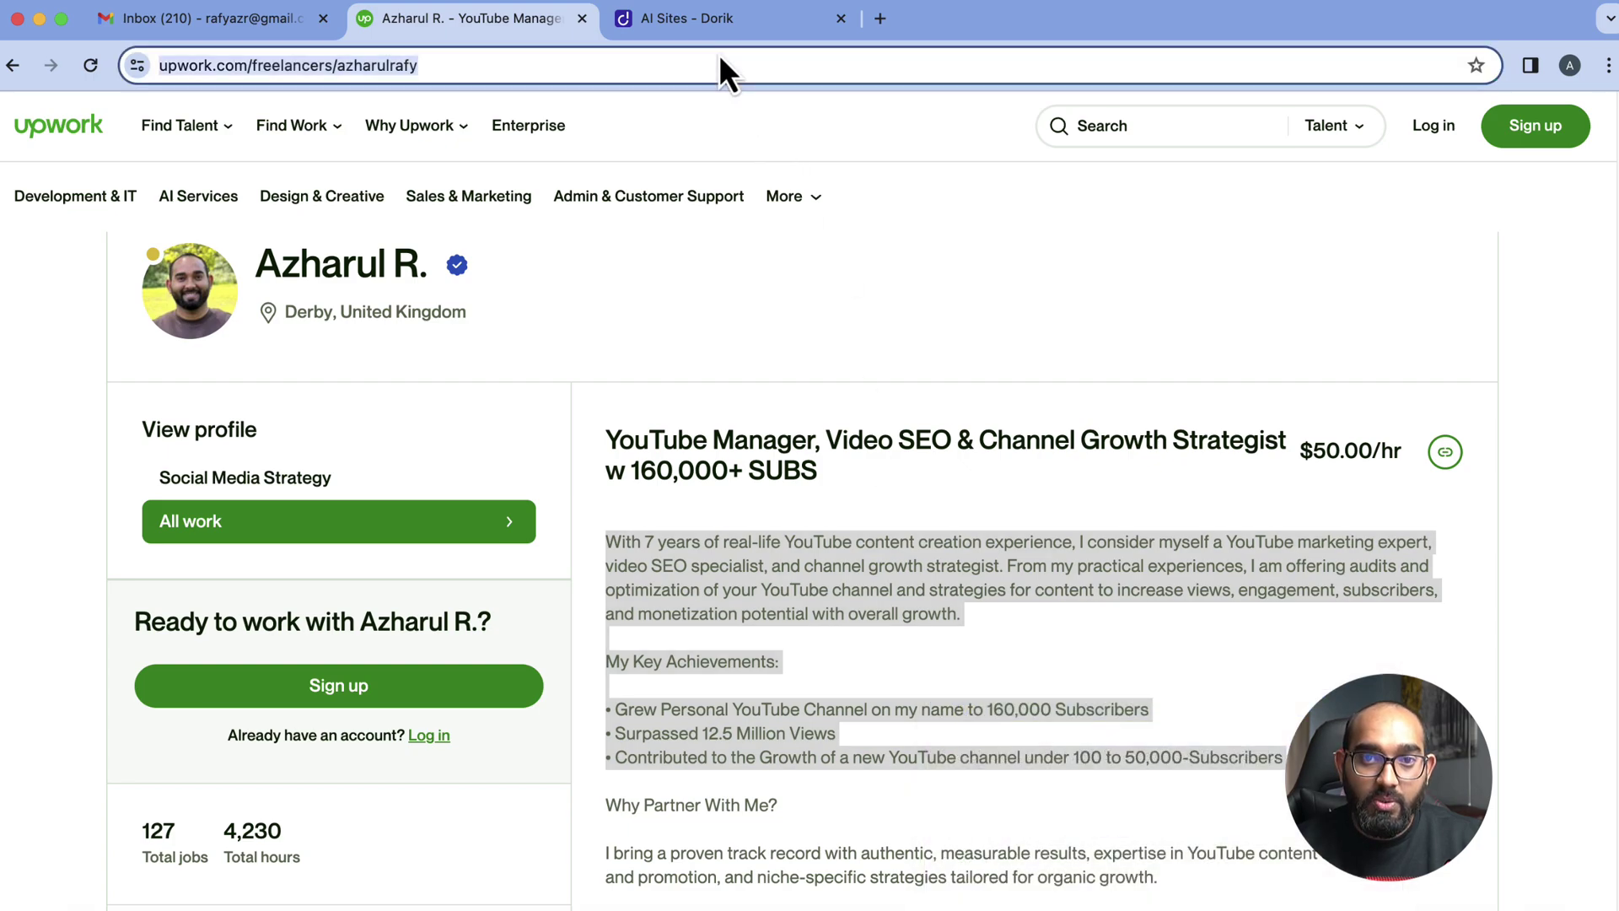
pyautogui.click(717, 19)
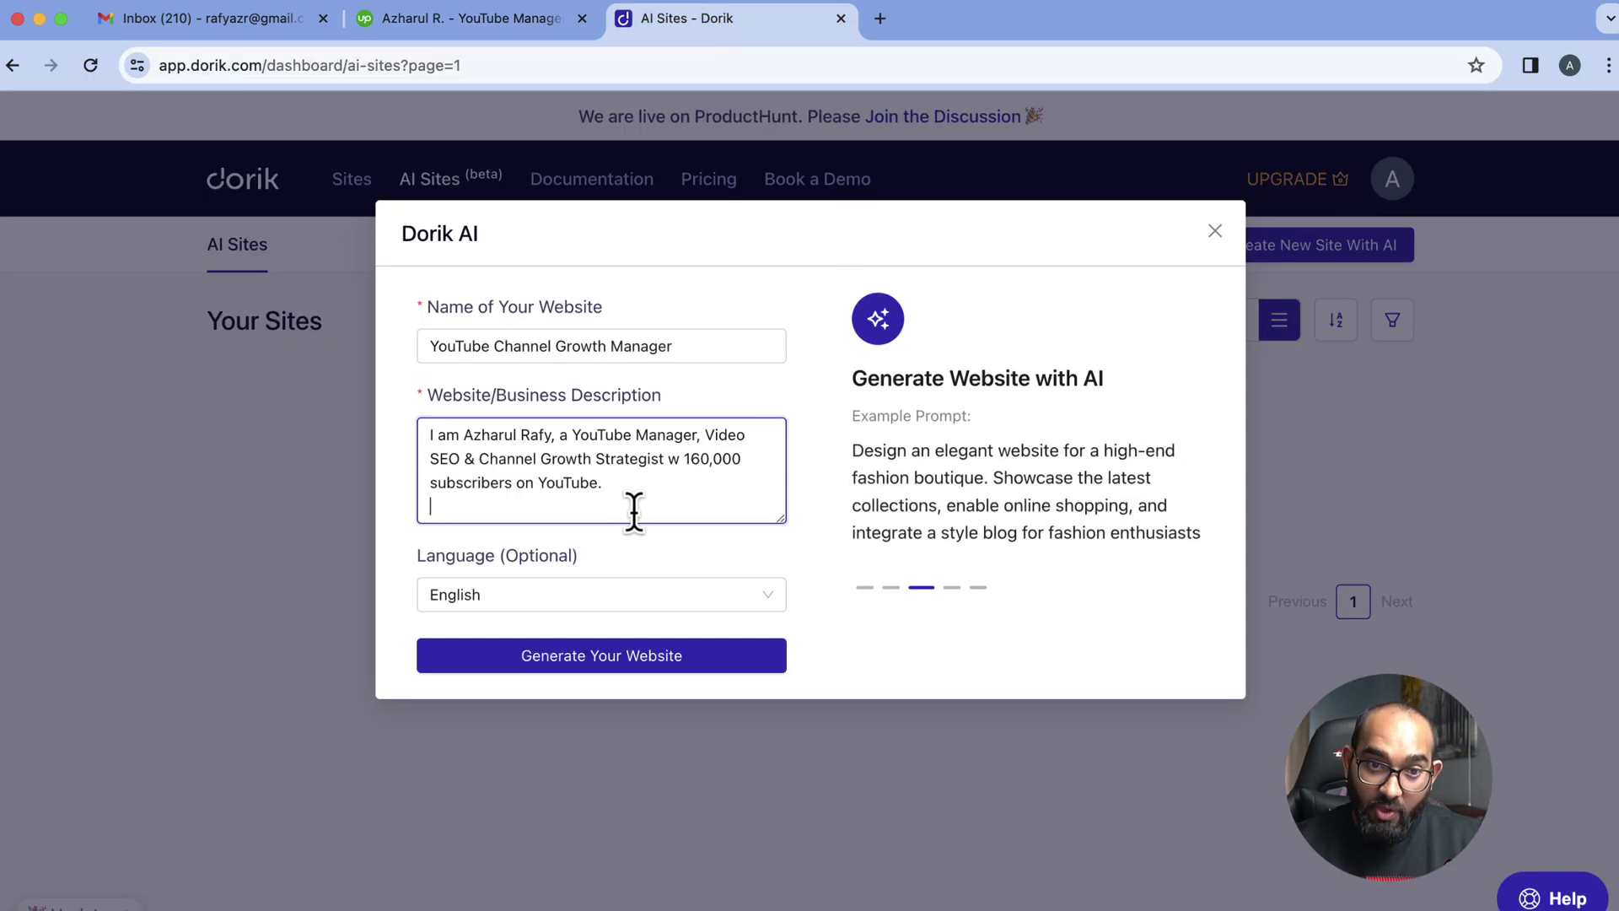
# Paste the Upwork overview and achievements into the Website/Business Description box
pyautogui.press('super+v')
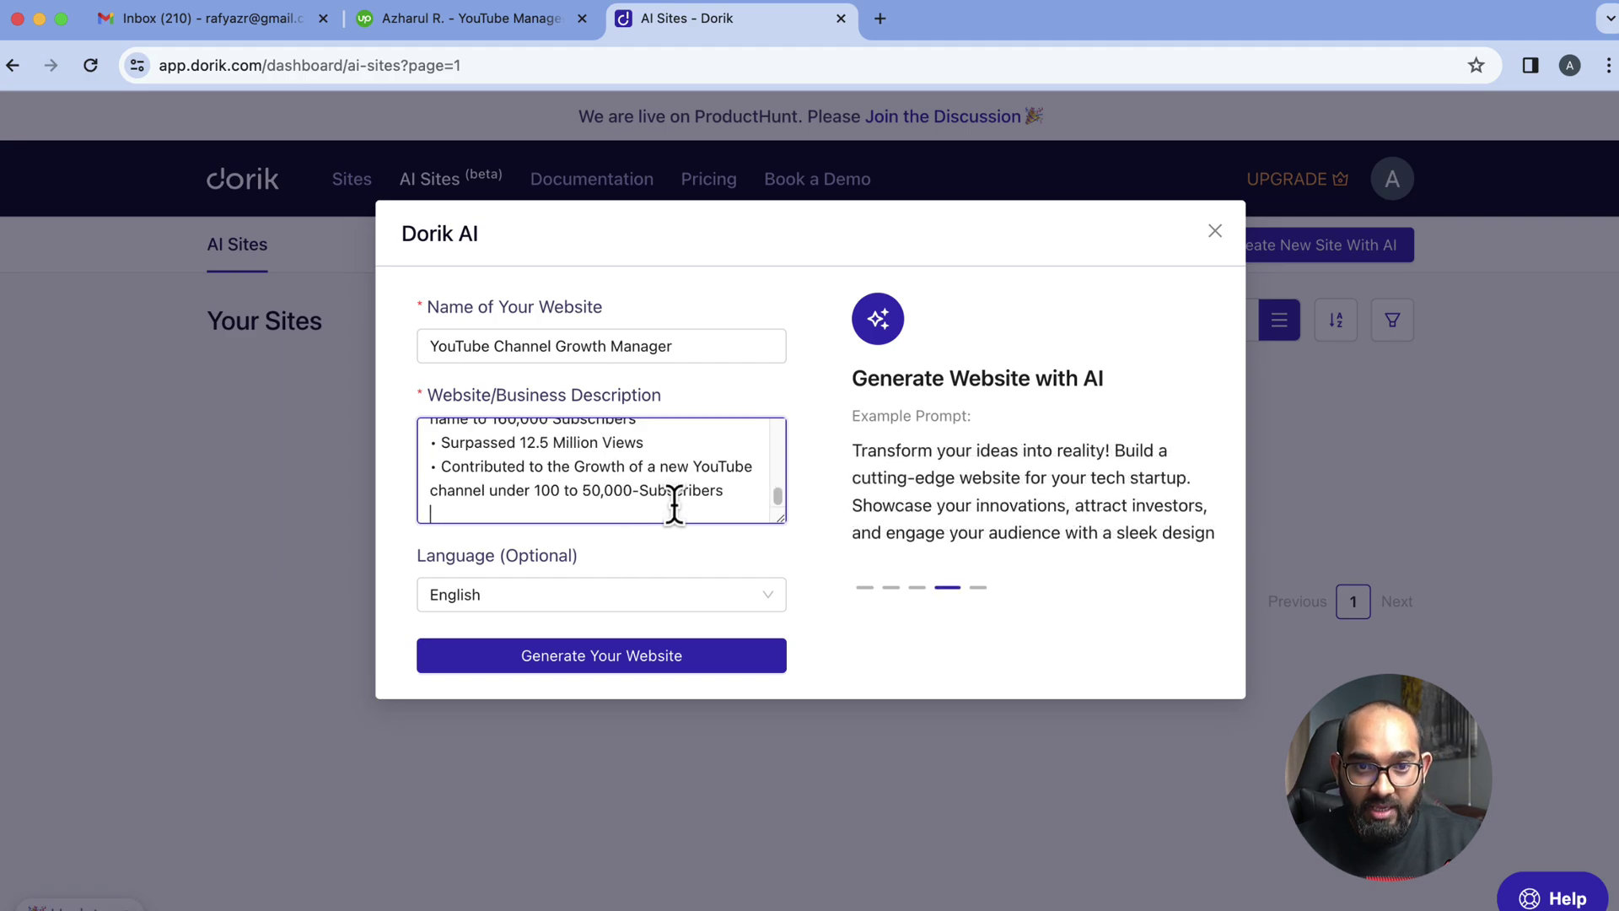
pyautogui.scroll(5, 672, 499)
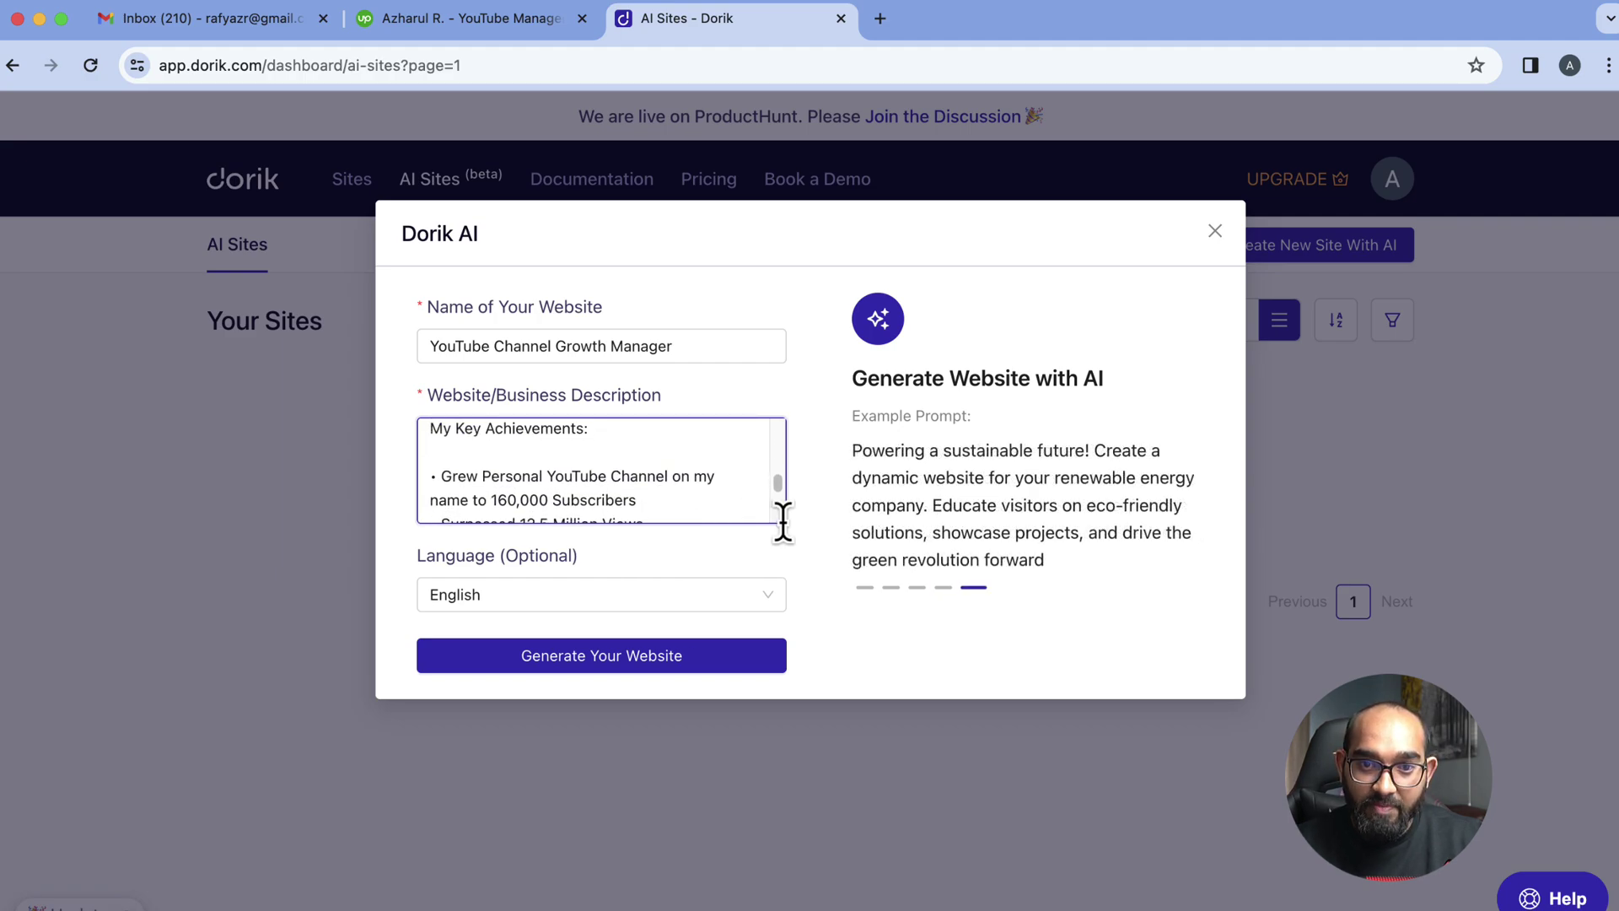
pyautogui.moveTo(783, 521); pyautogui.dragTo(767, 735)
pyautogui.scroll(3, 627, 624)
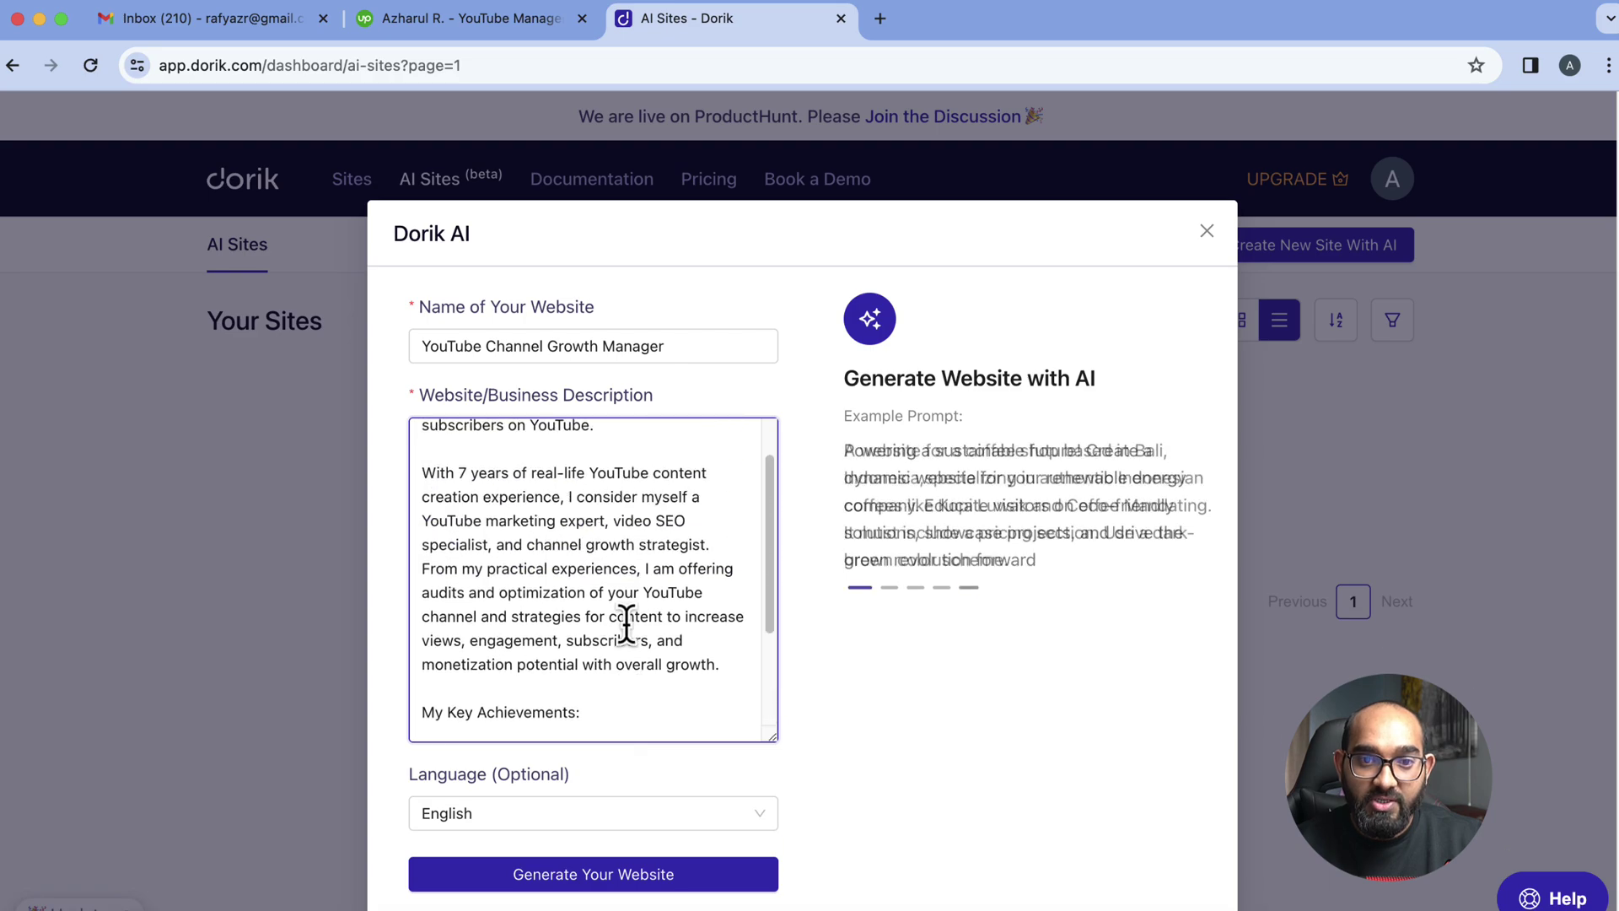
pyautogui.scroll(1, 447, 514)
pyautogui.scroll(-4, 582, 571)
pyautogui.scroll(5, 576, 566)
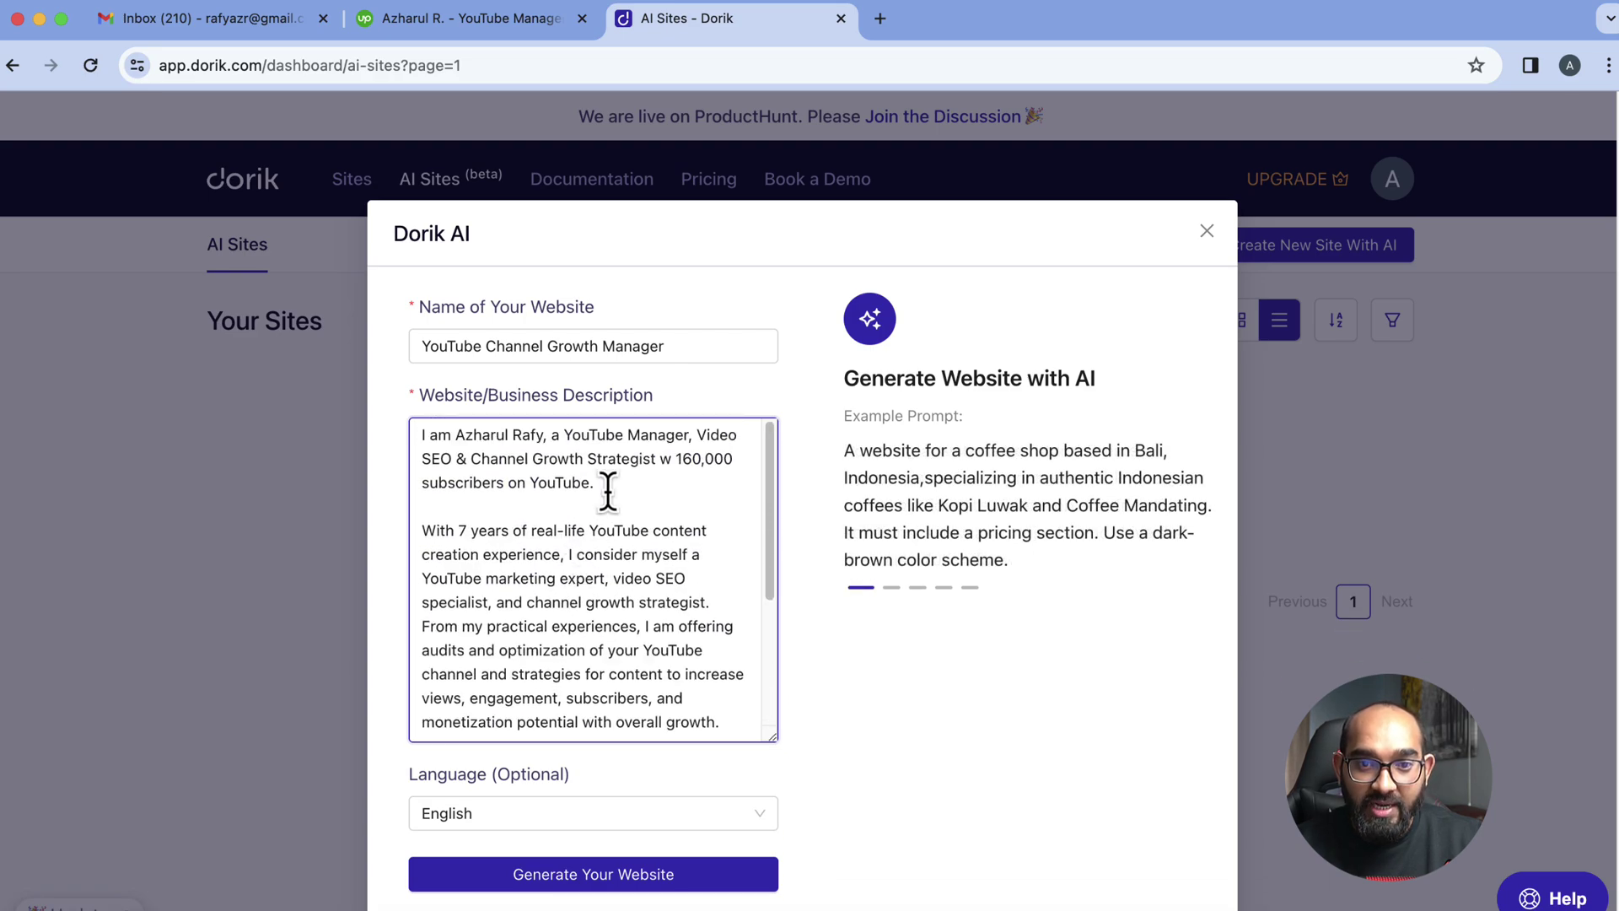
pyautogui.moveTo(601, 490); pyautogui.dragTo(396, 438)
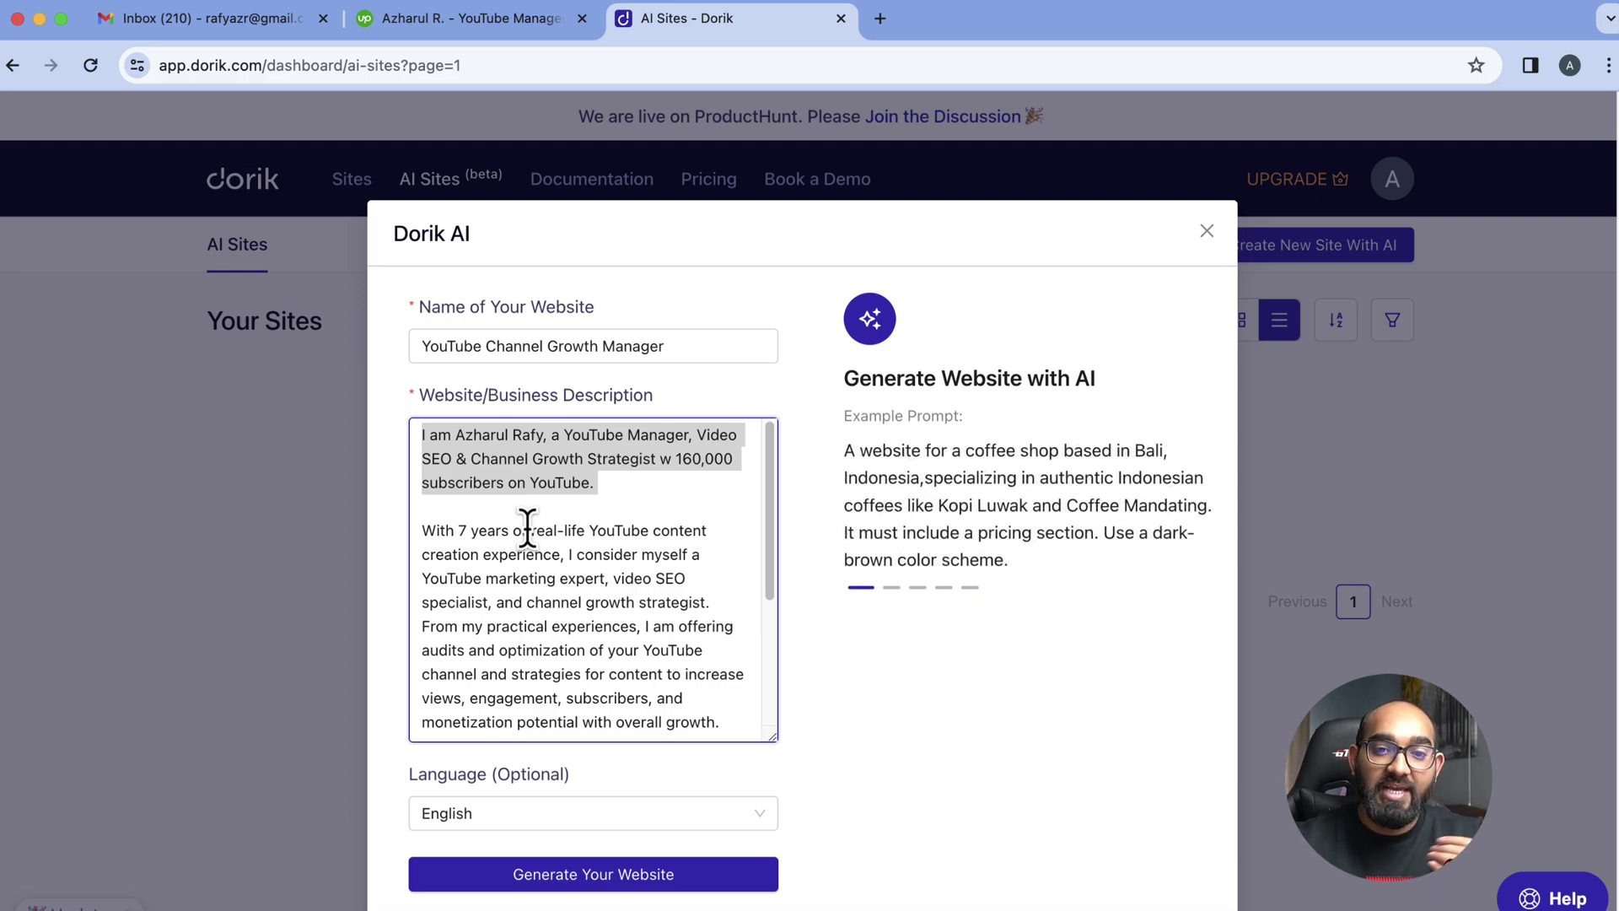
pyautogui.scroll(-5, 530, 529)
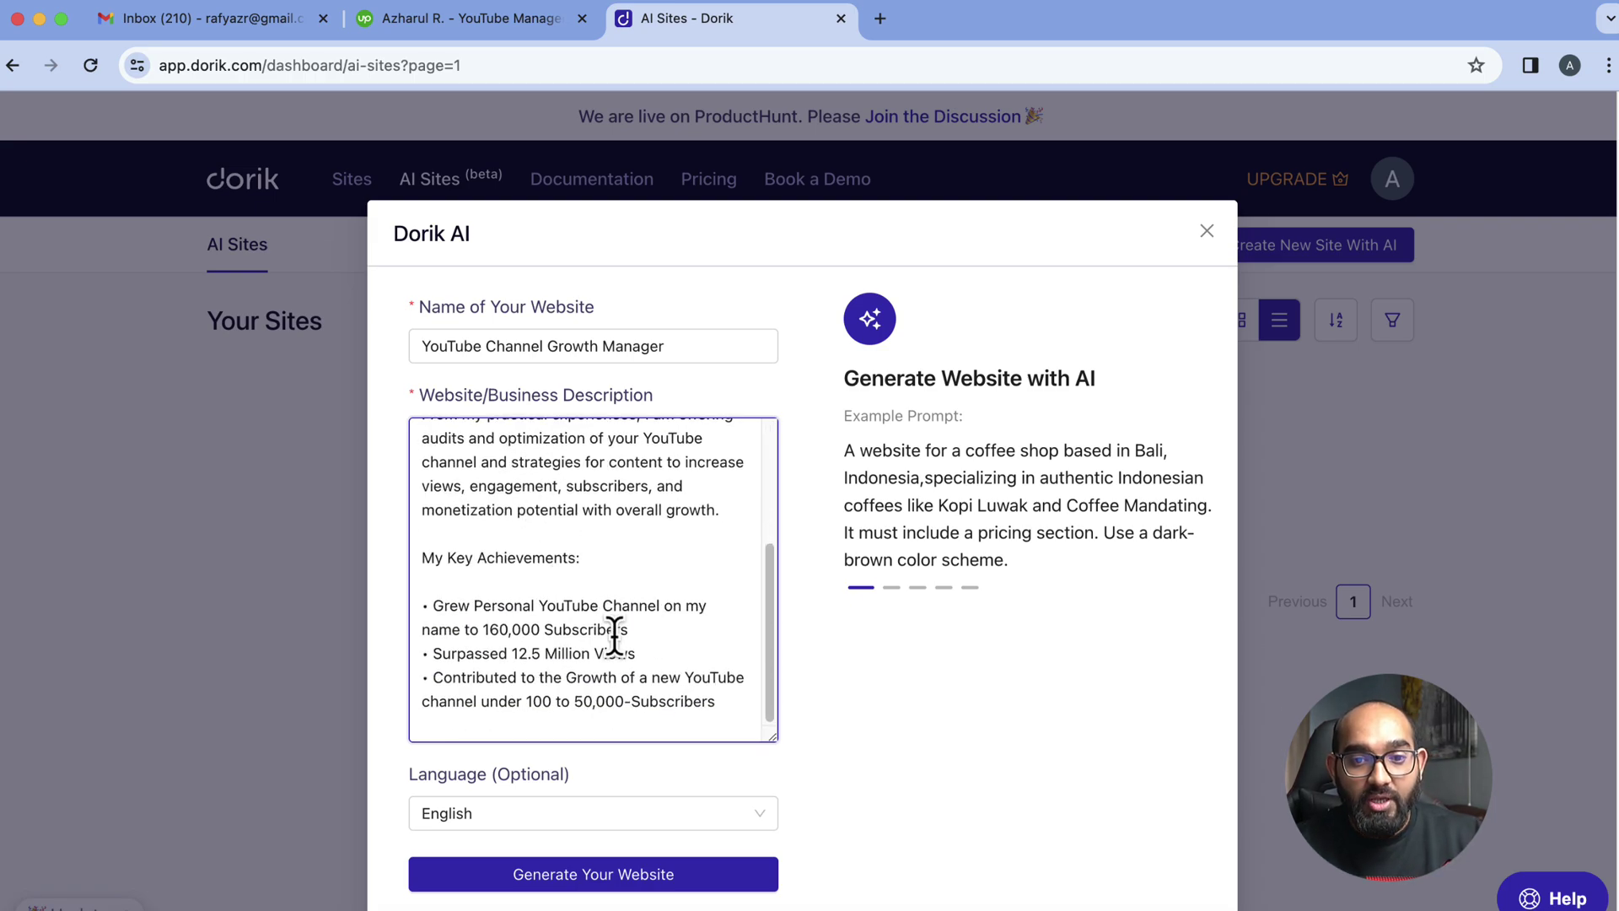
# Add a closing line asking for a simple, clean and professional looking website
pyautogui.click(726, 705)
pyautogui.press('Return')
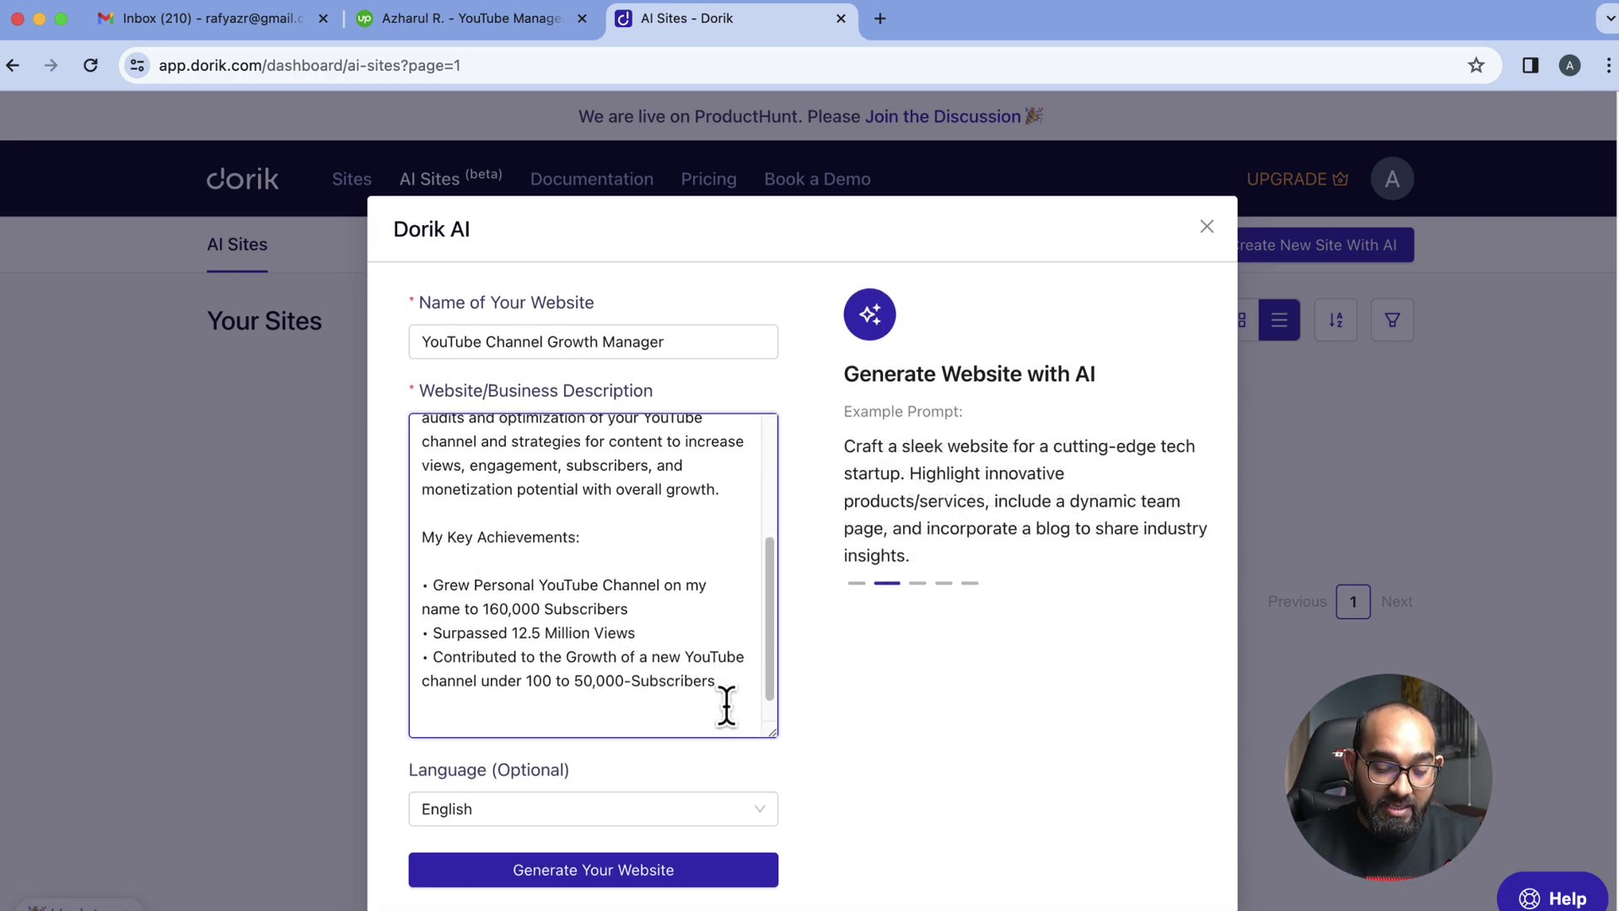
pyautogui.write('Create a ')
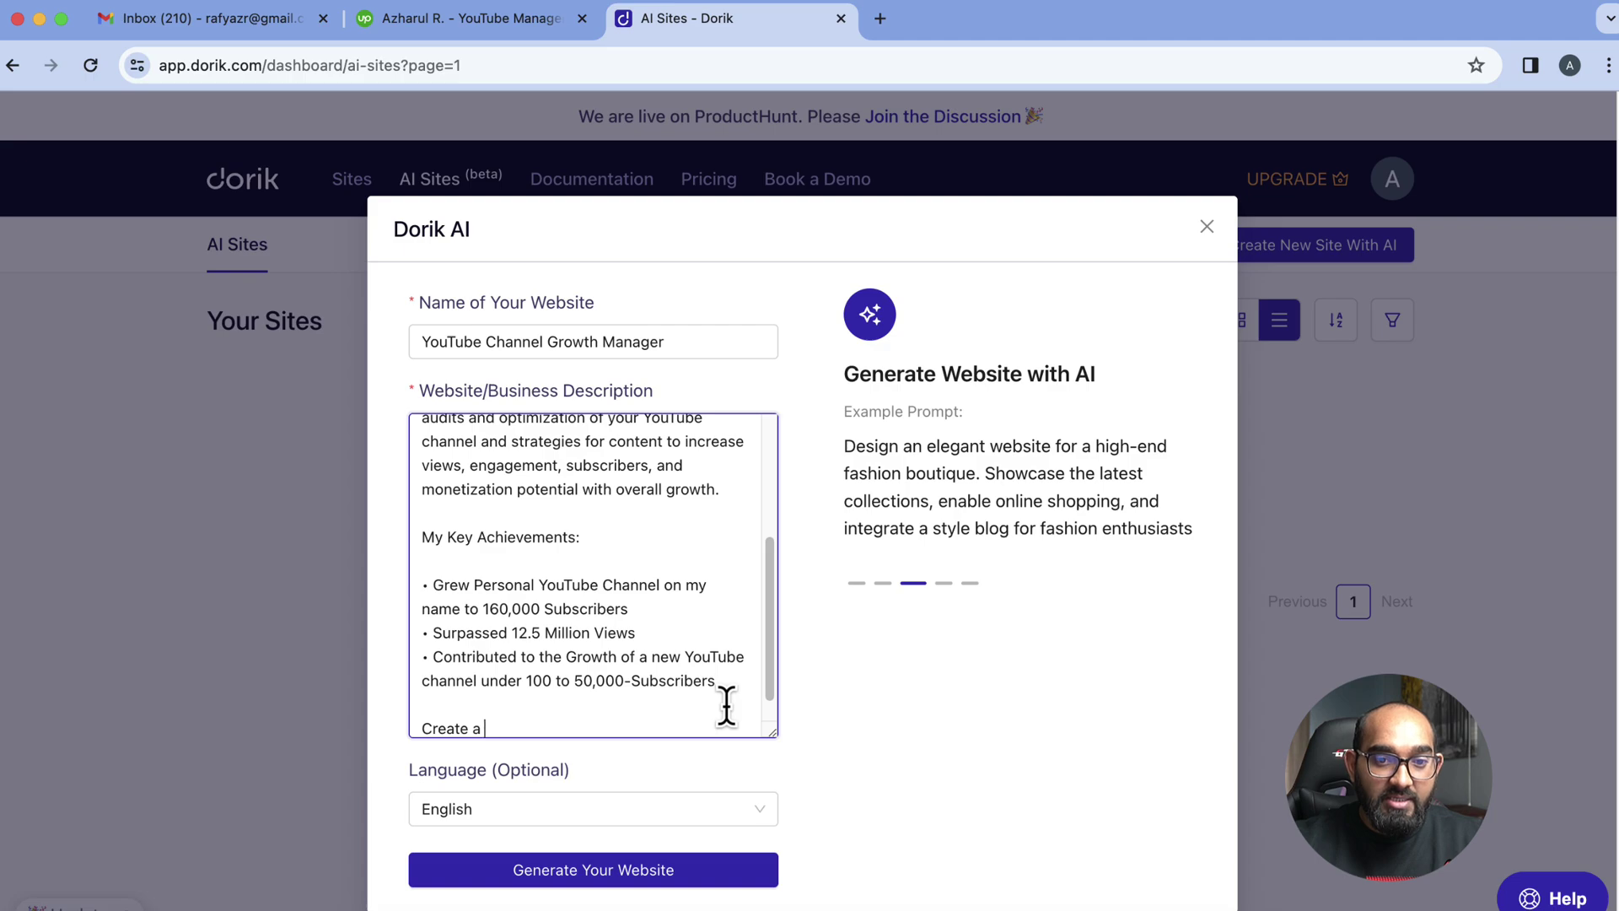
pyautogui.write('simple, pro')
pyautogui.press('BackSpace')
pyautogui.press('BackSpace')
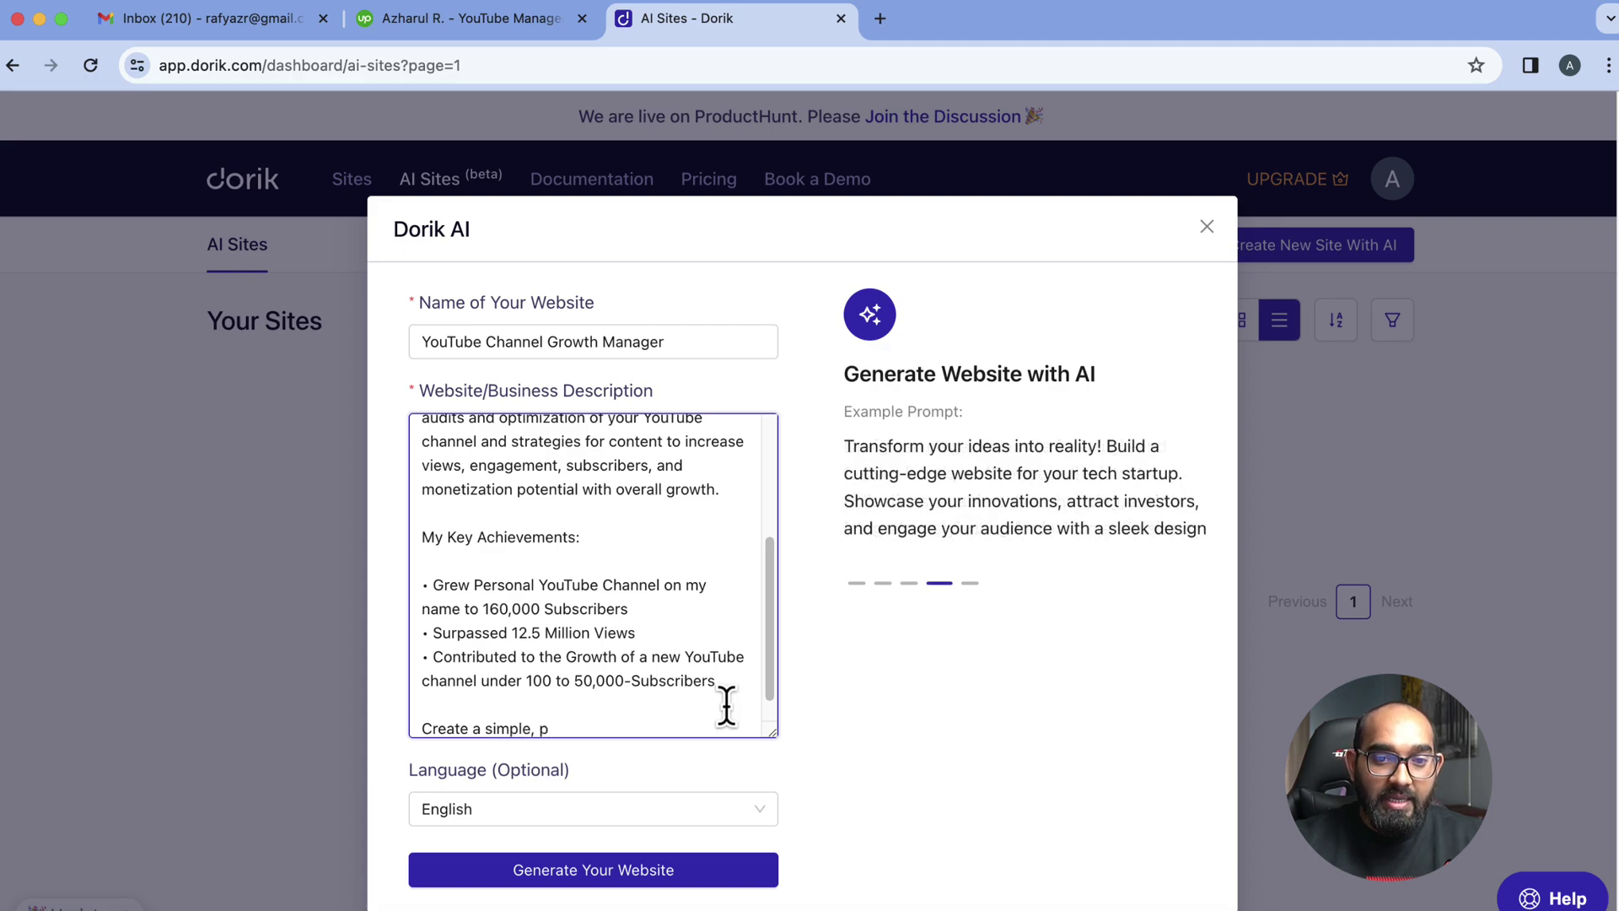
pyautogui.write('clean and prof')
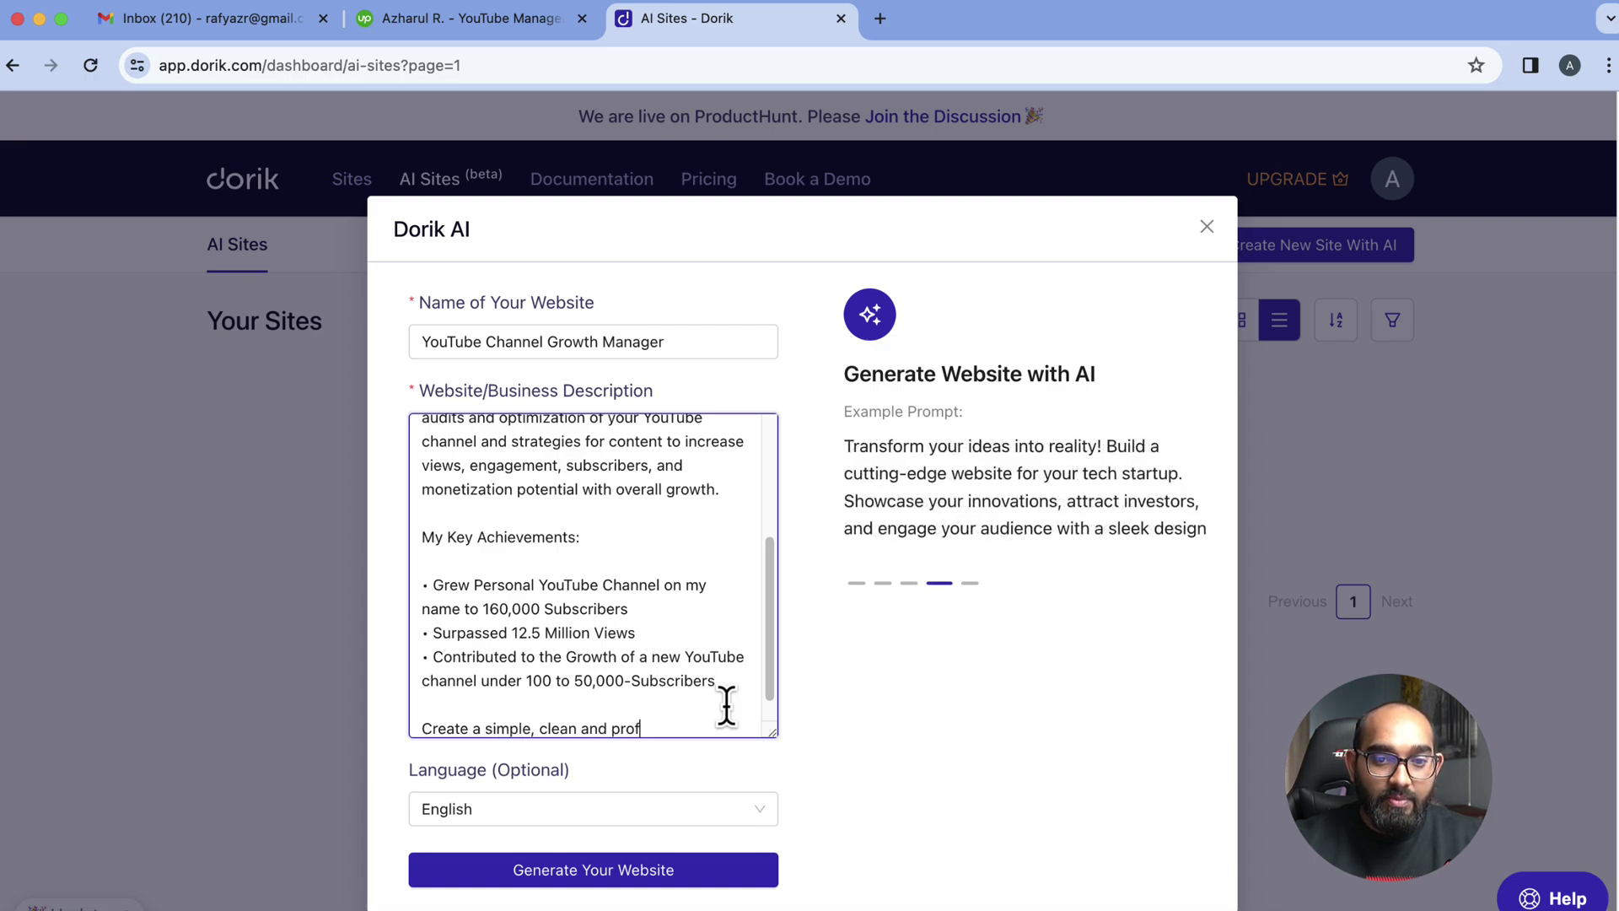
pyautogui.write('essioanl lookin')
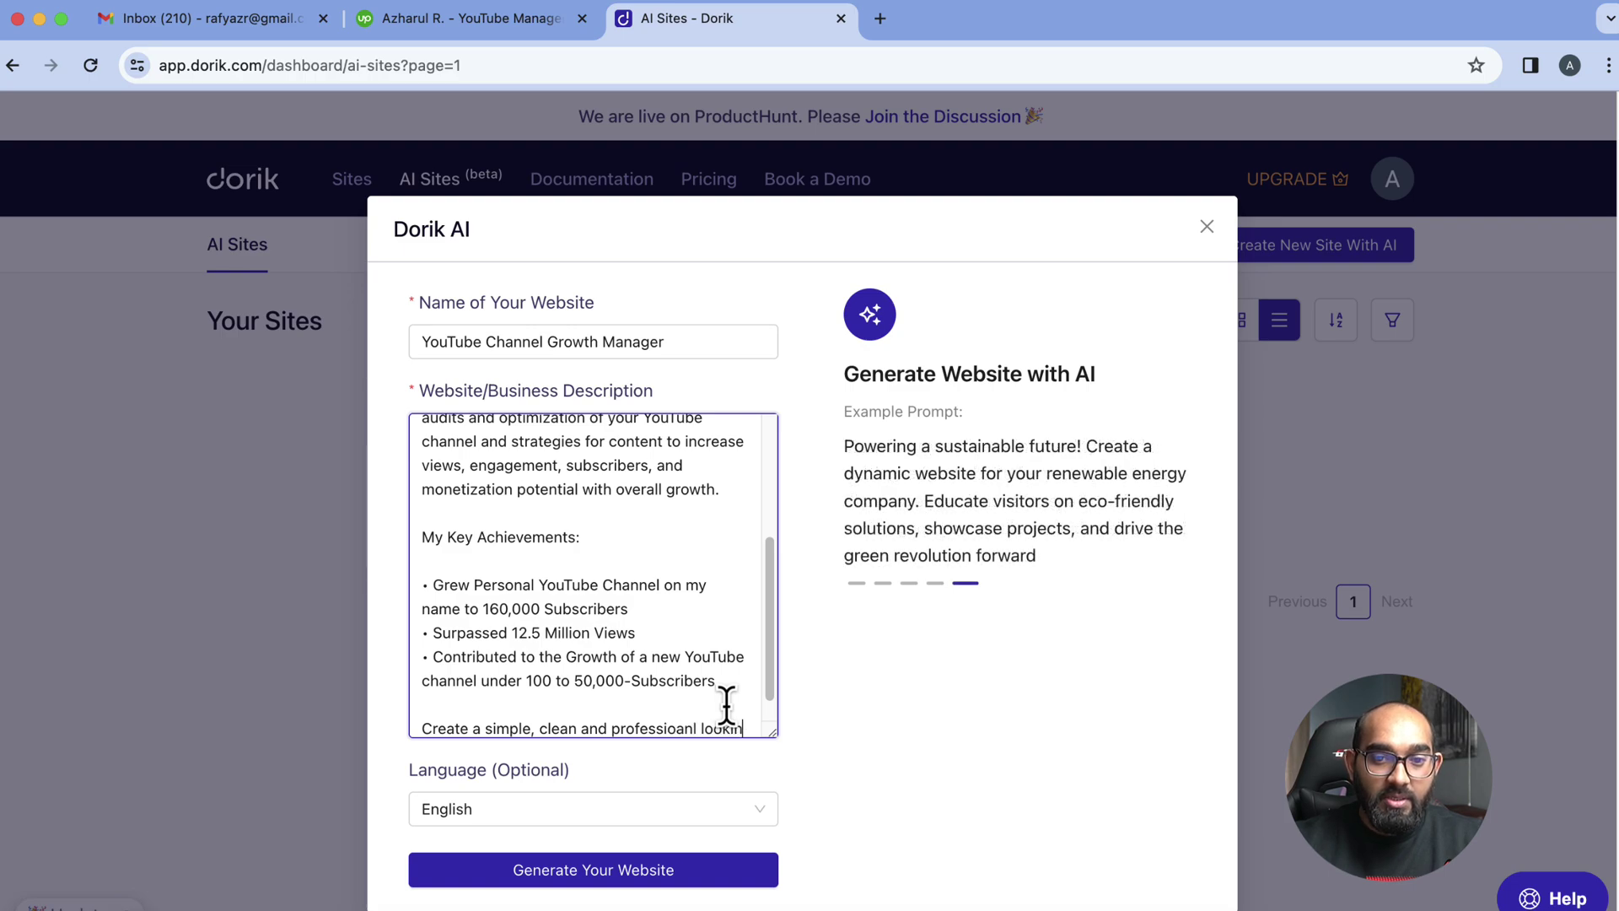
pyautogui.write('g website for me. If')
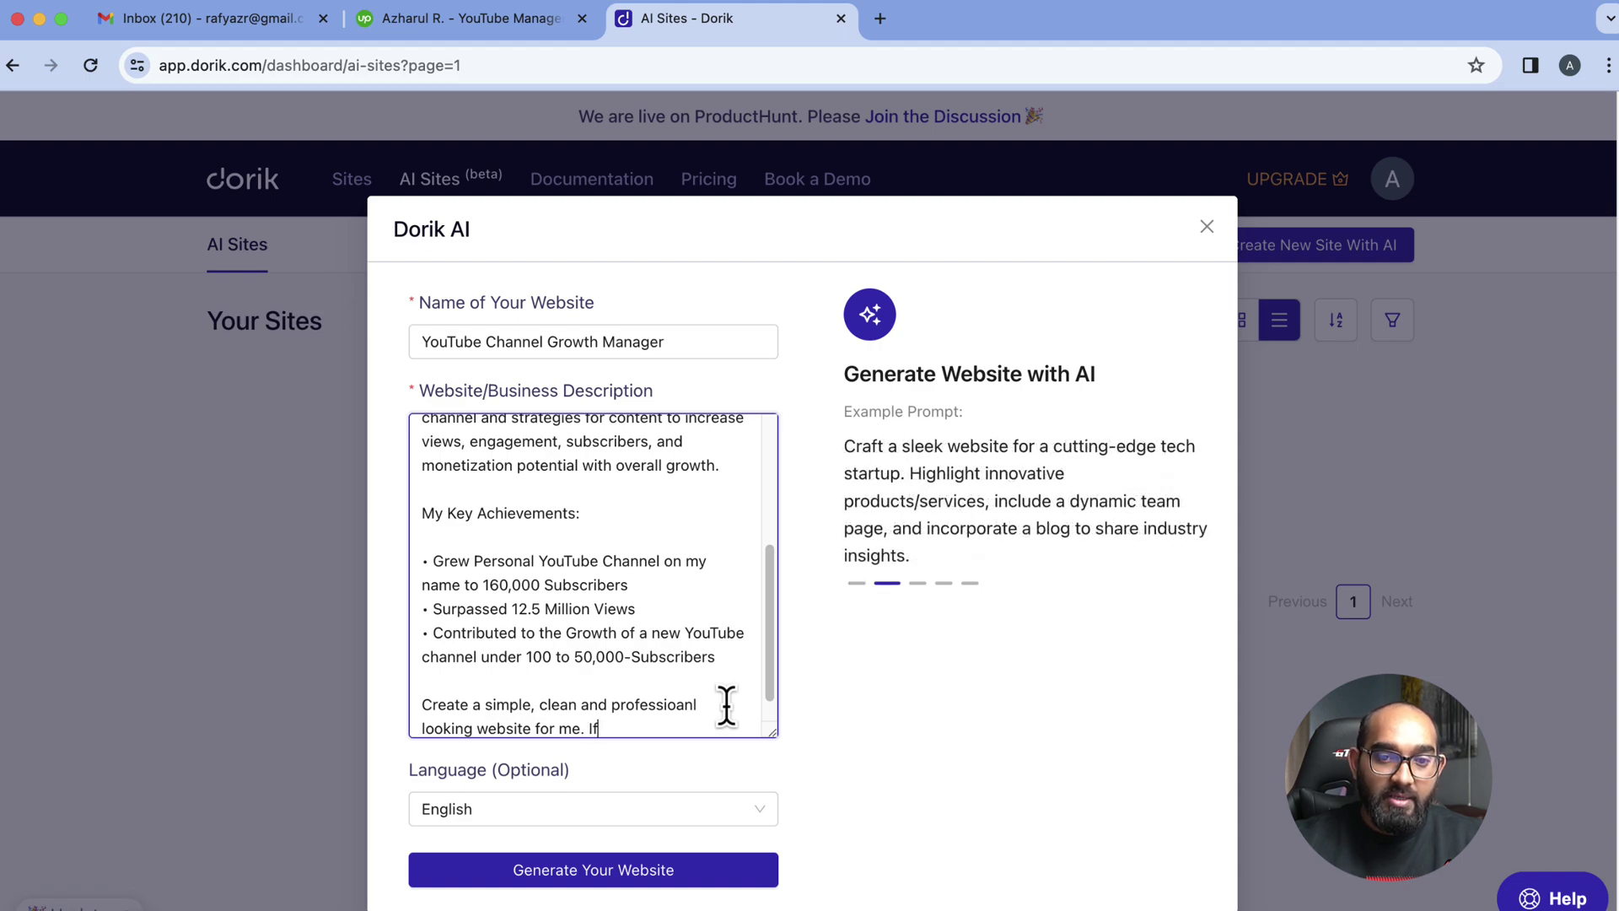
pyautogui.press('BackSpace')
pyautogui.press('BackSpace')
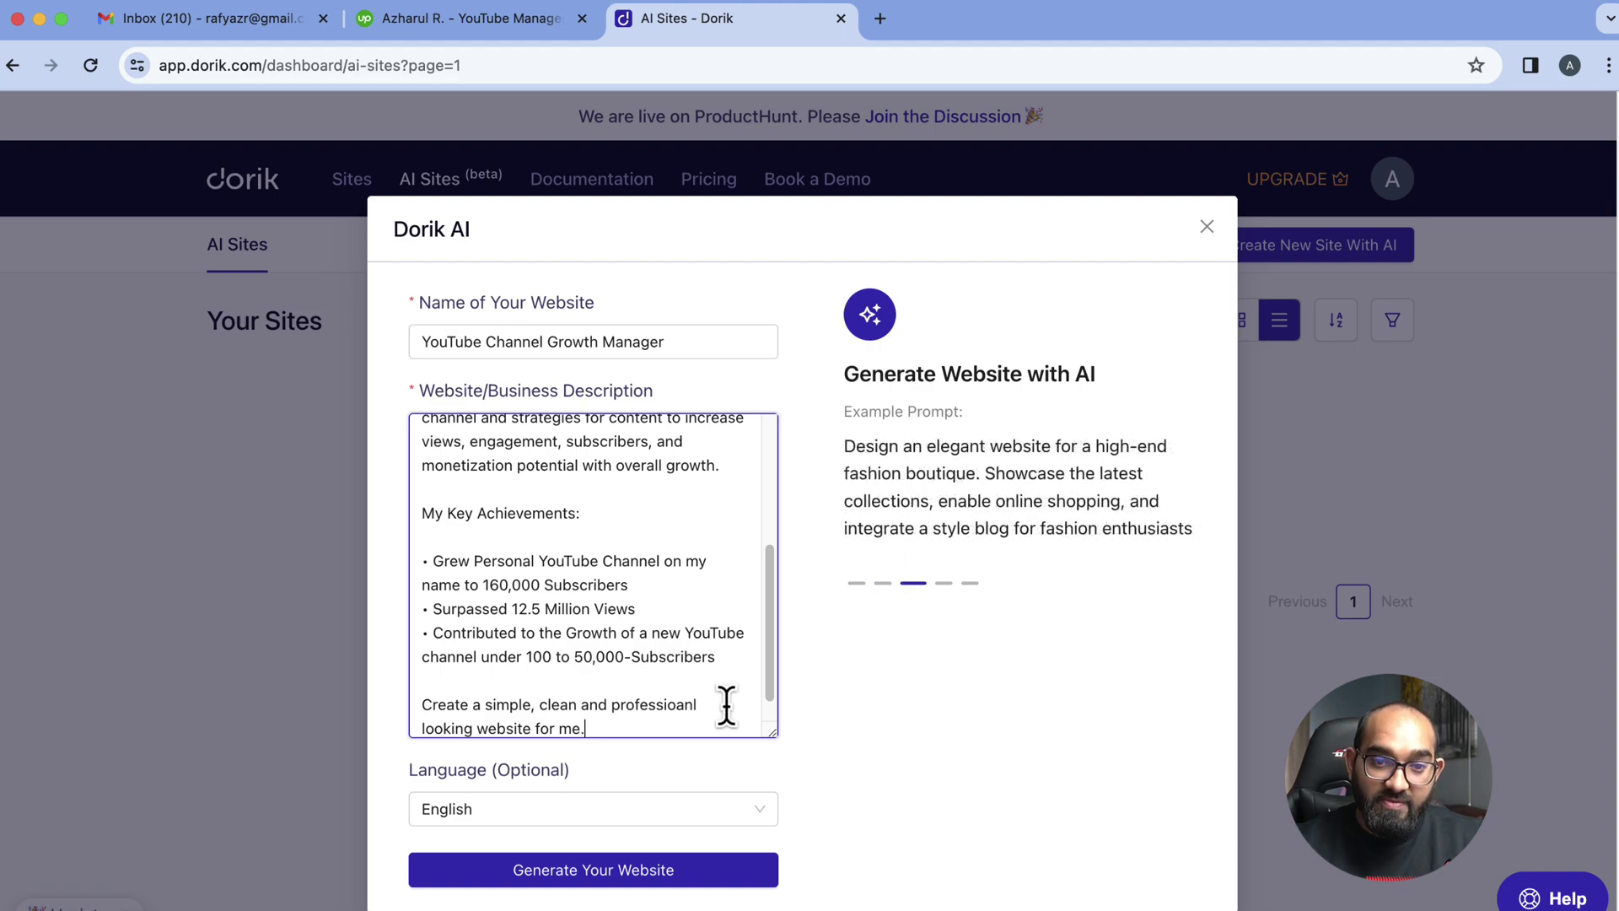
pyautogui.scroll(-1, 727, 705)
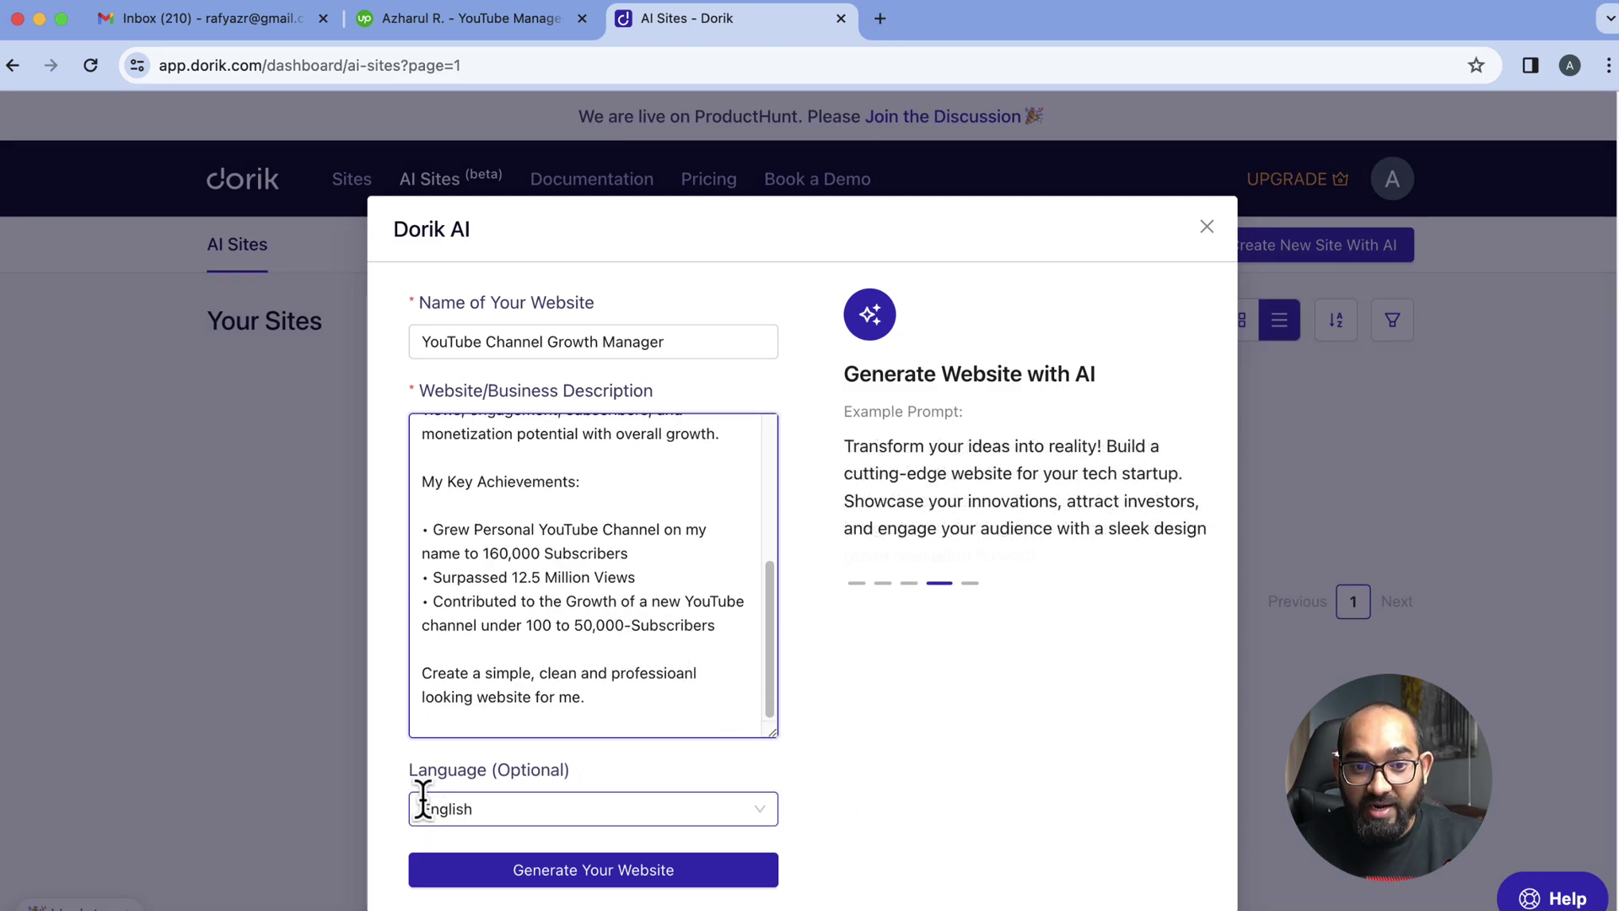
# Keep the site language as English and generate the website
pyautogui.click(485, 814)
pyautogui.scroll(10, 565, 666)
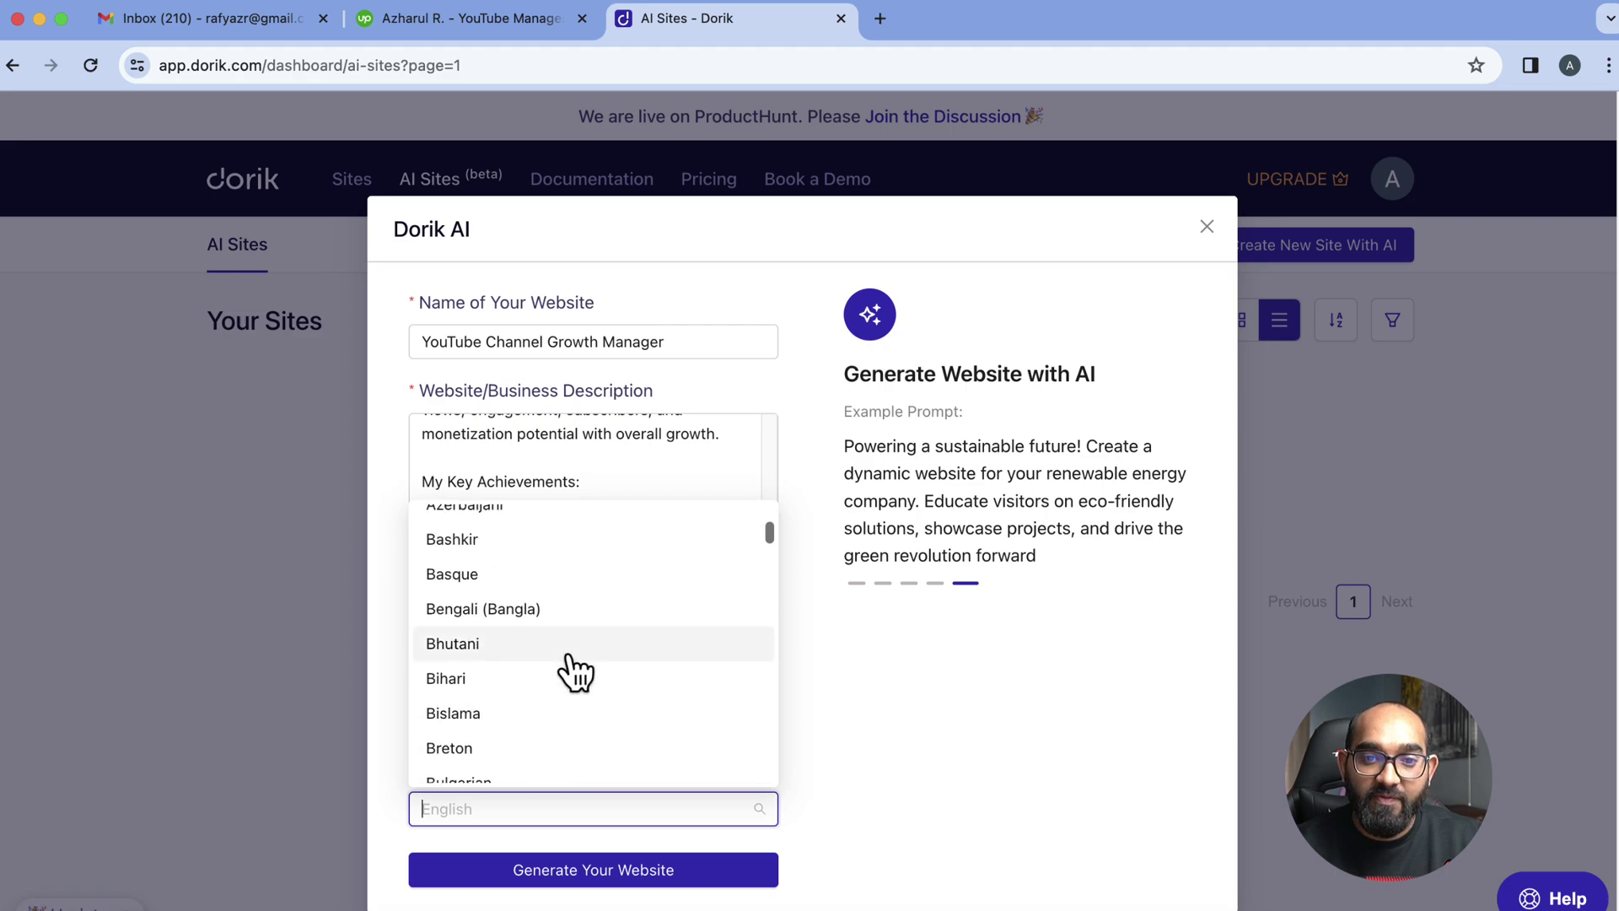
pyautogui.scroll(-5, 598, 657)
pyautogui.scroll(-20, 615, 678)
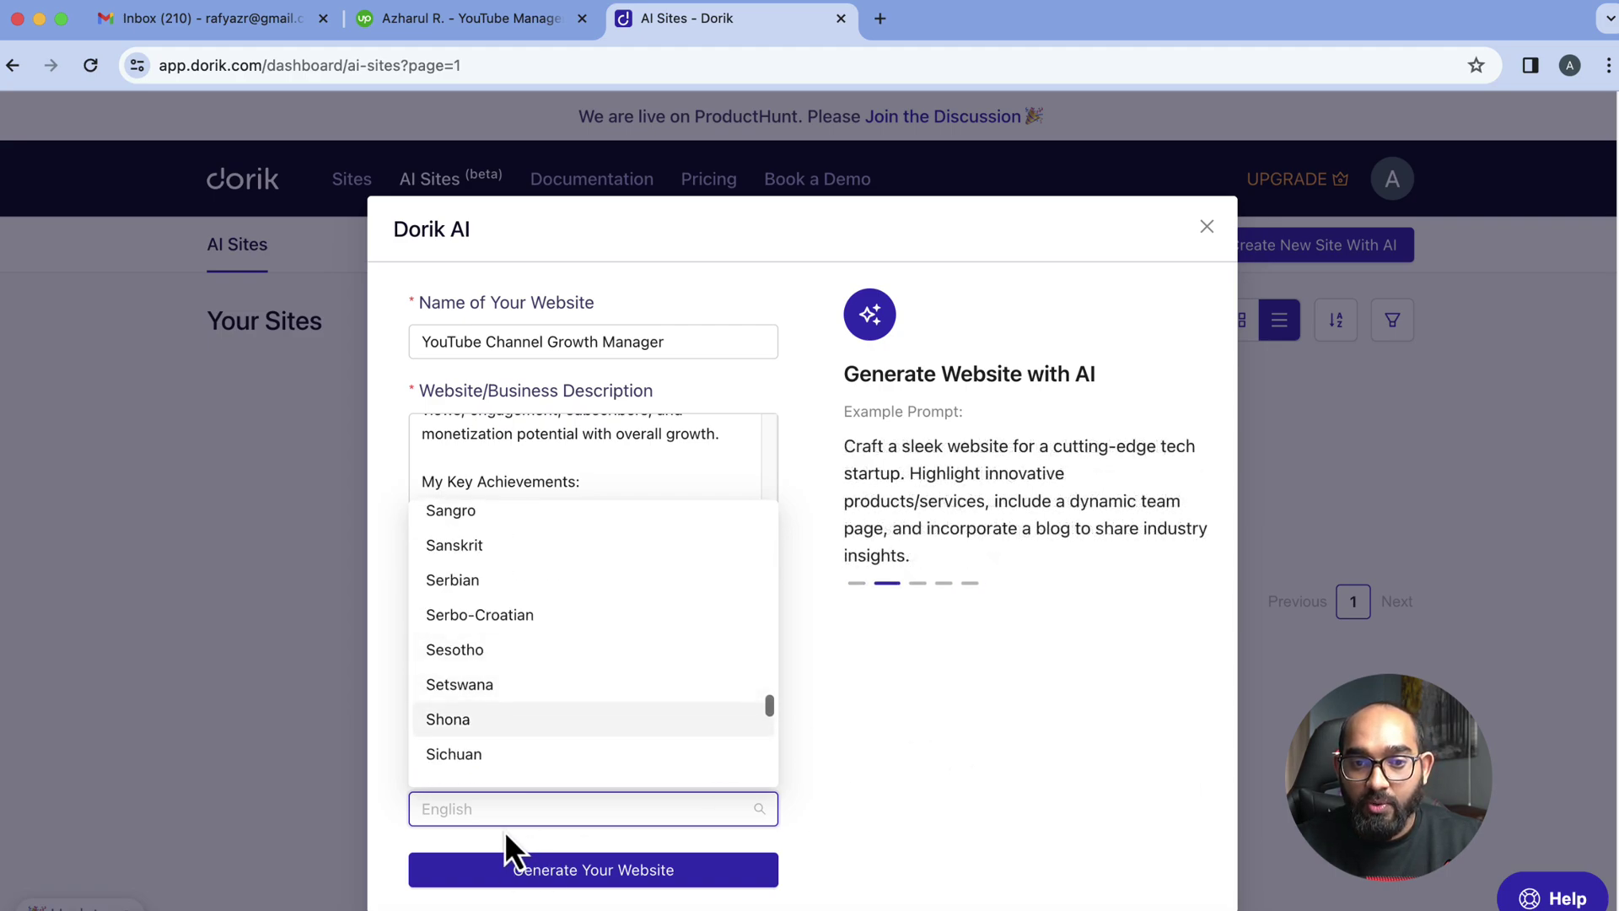
pyautogui.click(868, 793)
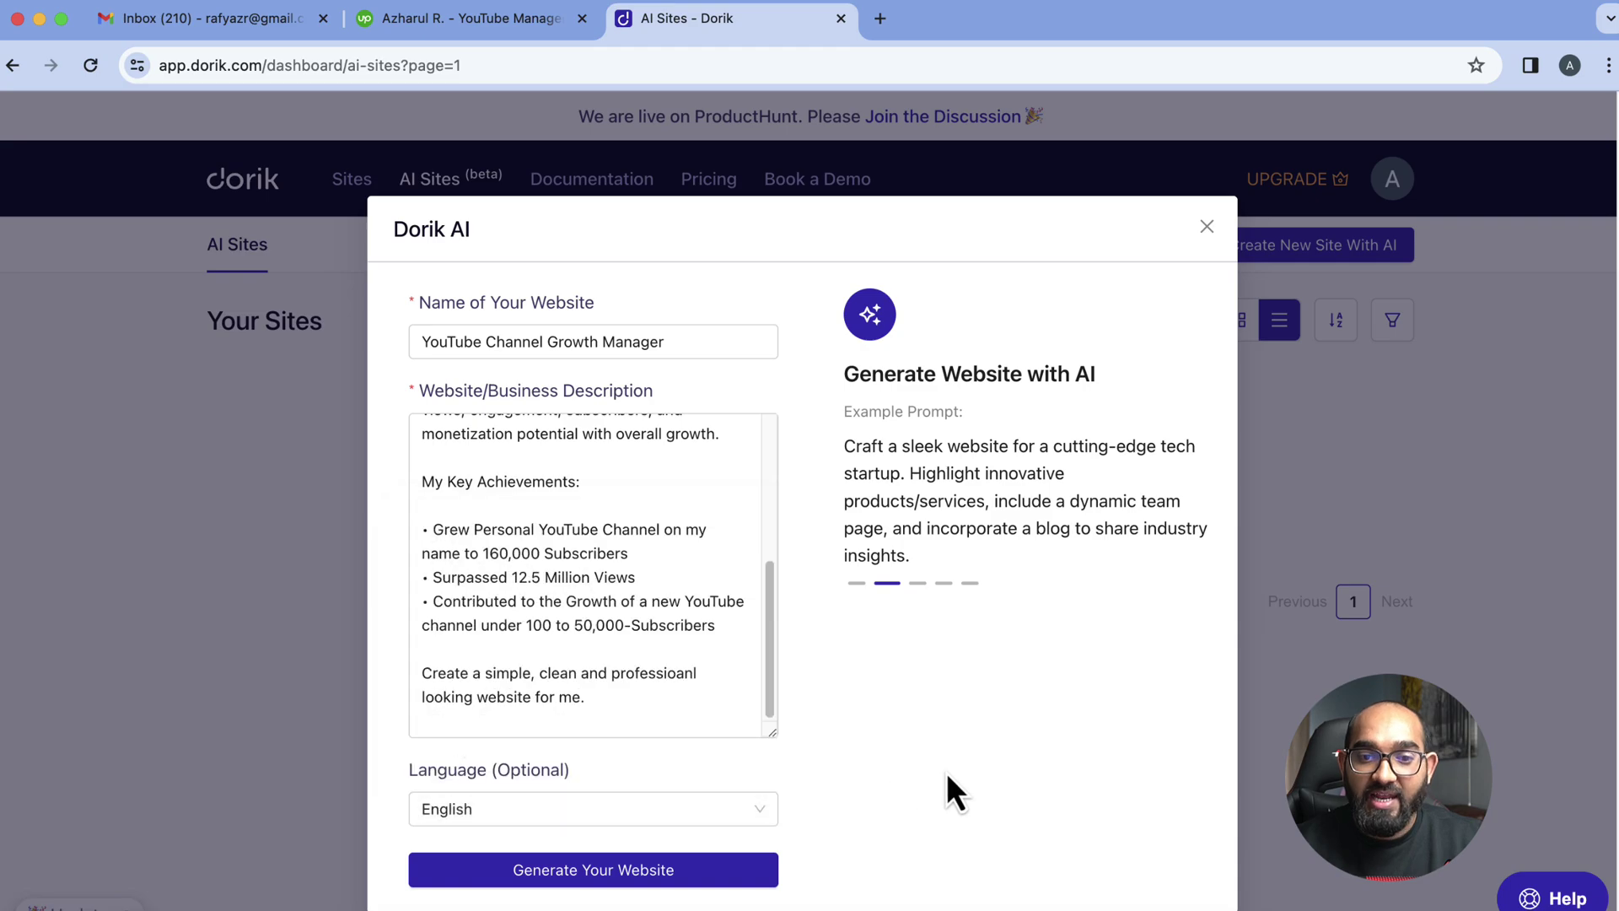
pyautogui.click(614, 877)
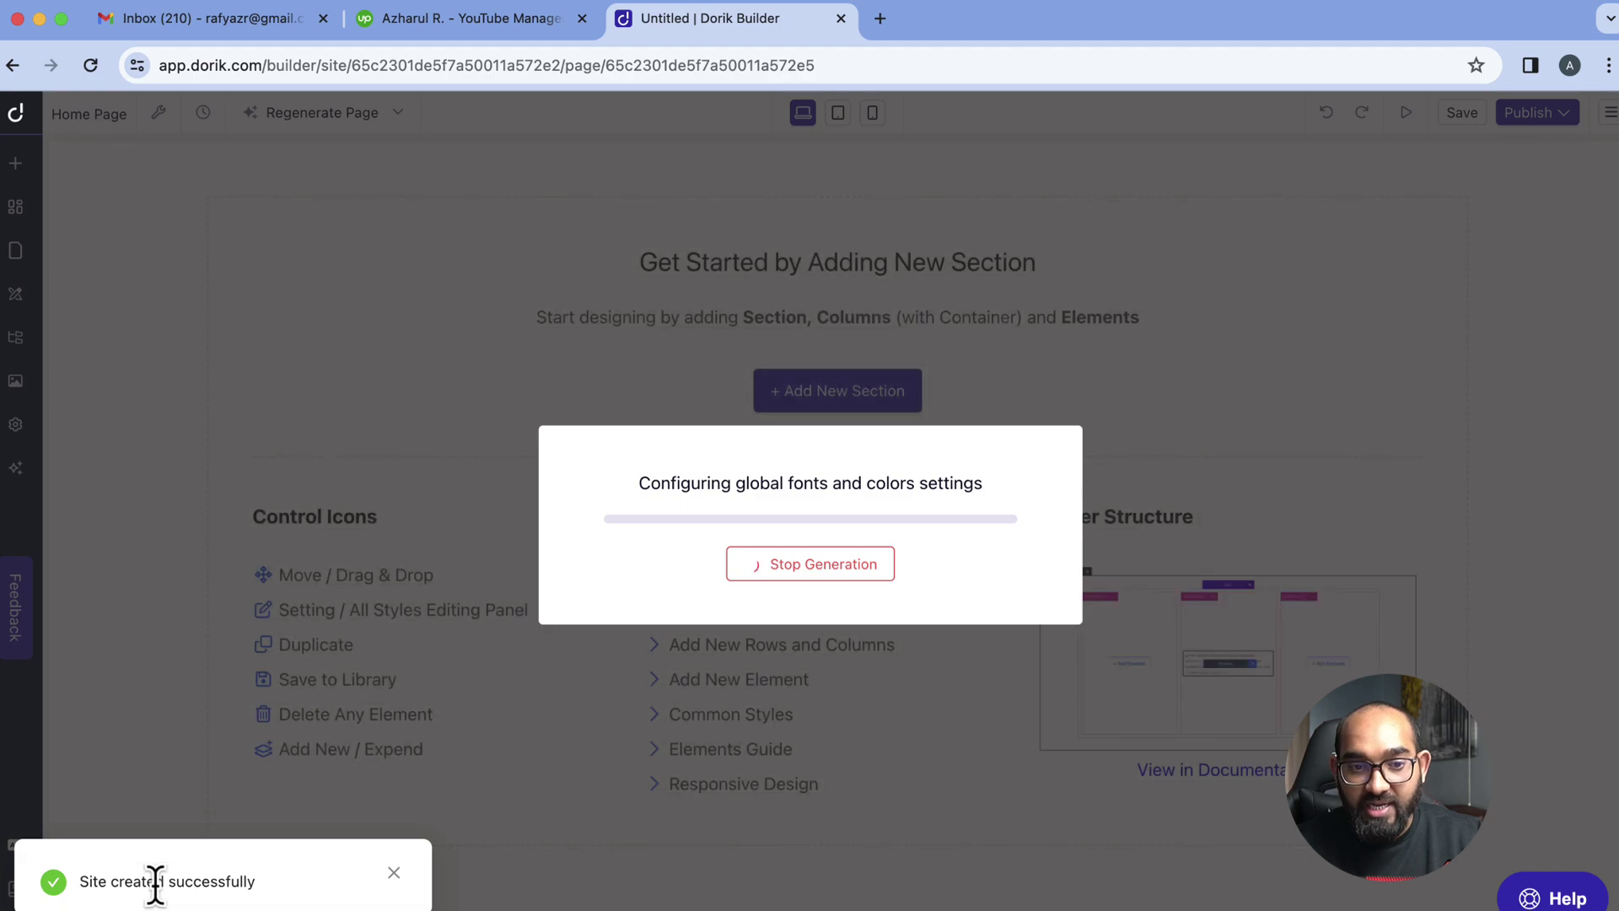
# Wait for the AI to build the page through testimonials and the 'Ready to Grow Your YouTube Channel?' section
pyautogui.moveTo(662, 476); pyautogui.dragTo(944, 489)
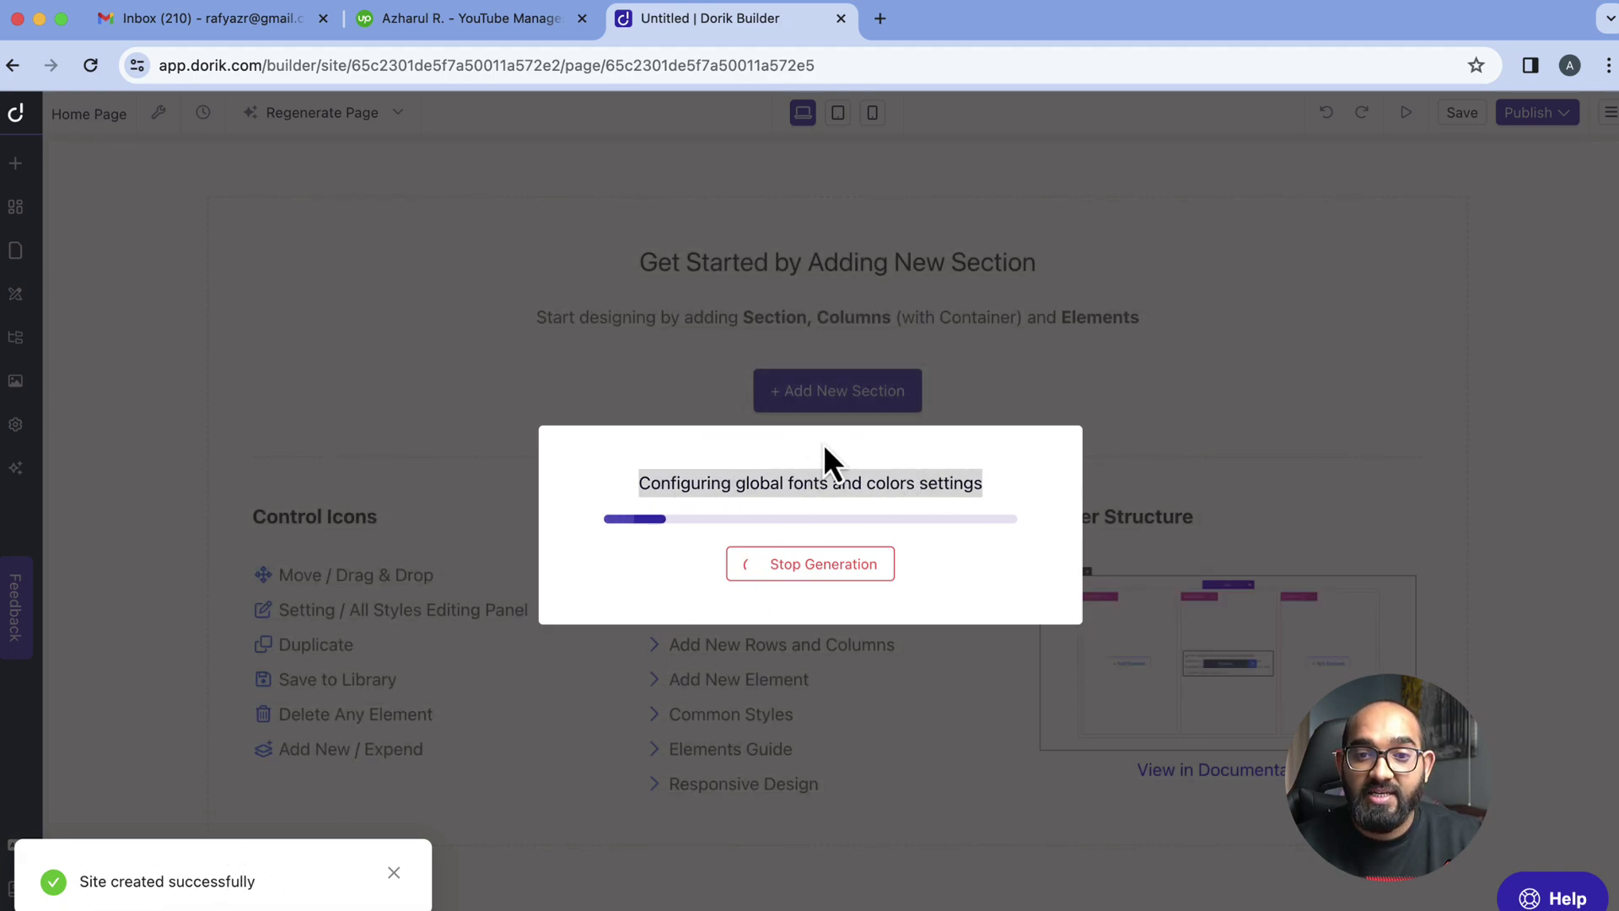
pyautogui.click(615, 483)
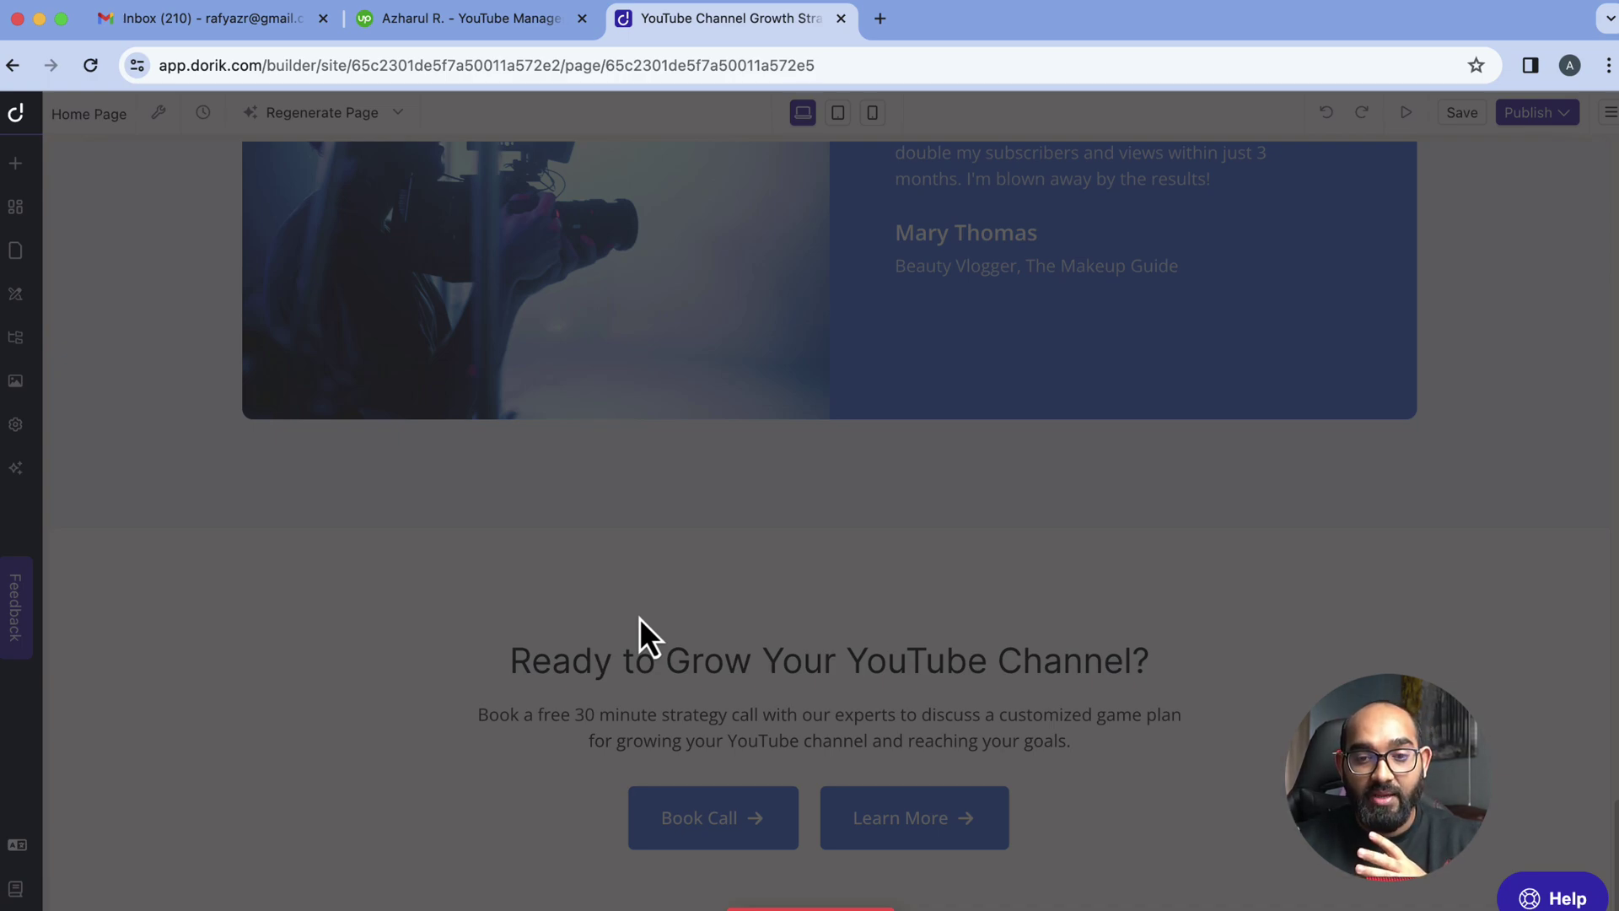
# Open the header navigation settings and check the logo picker, leaving the logo unchanged
pyautogui.scroll(-6, 639, 618)
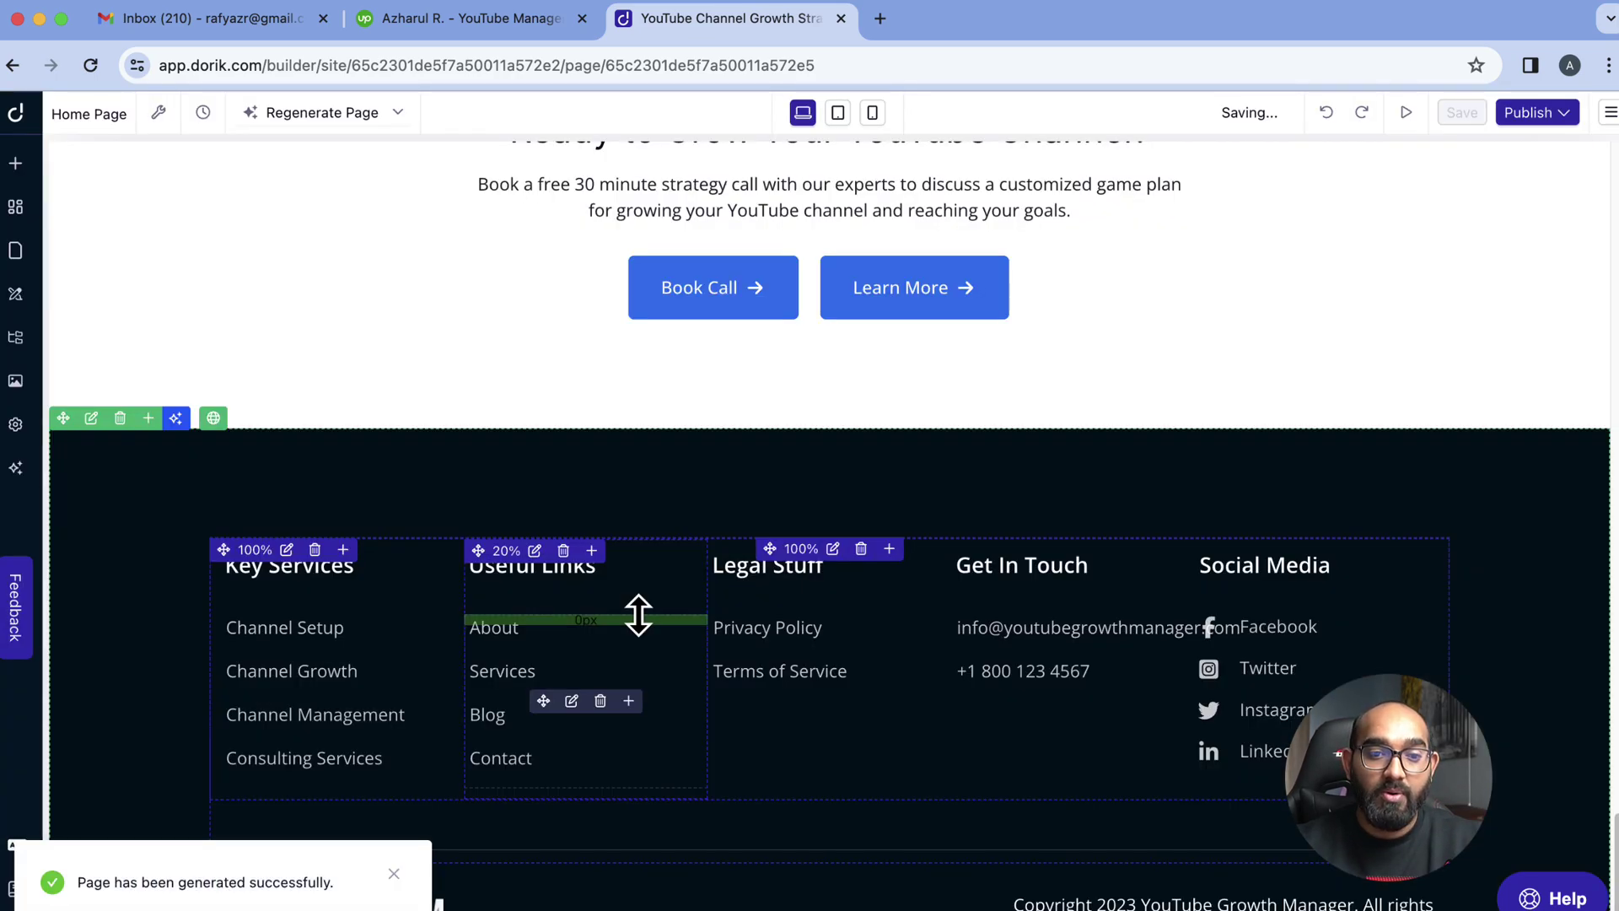
pyautogui.scroll(20, 567, 582)
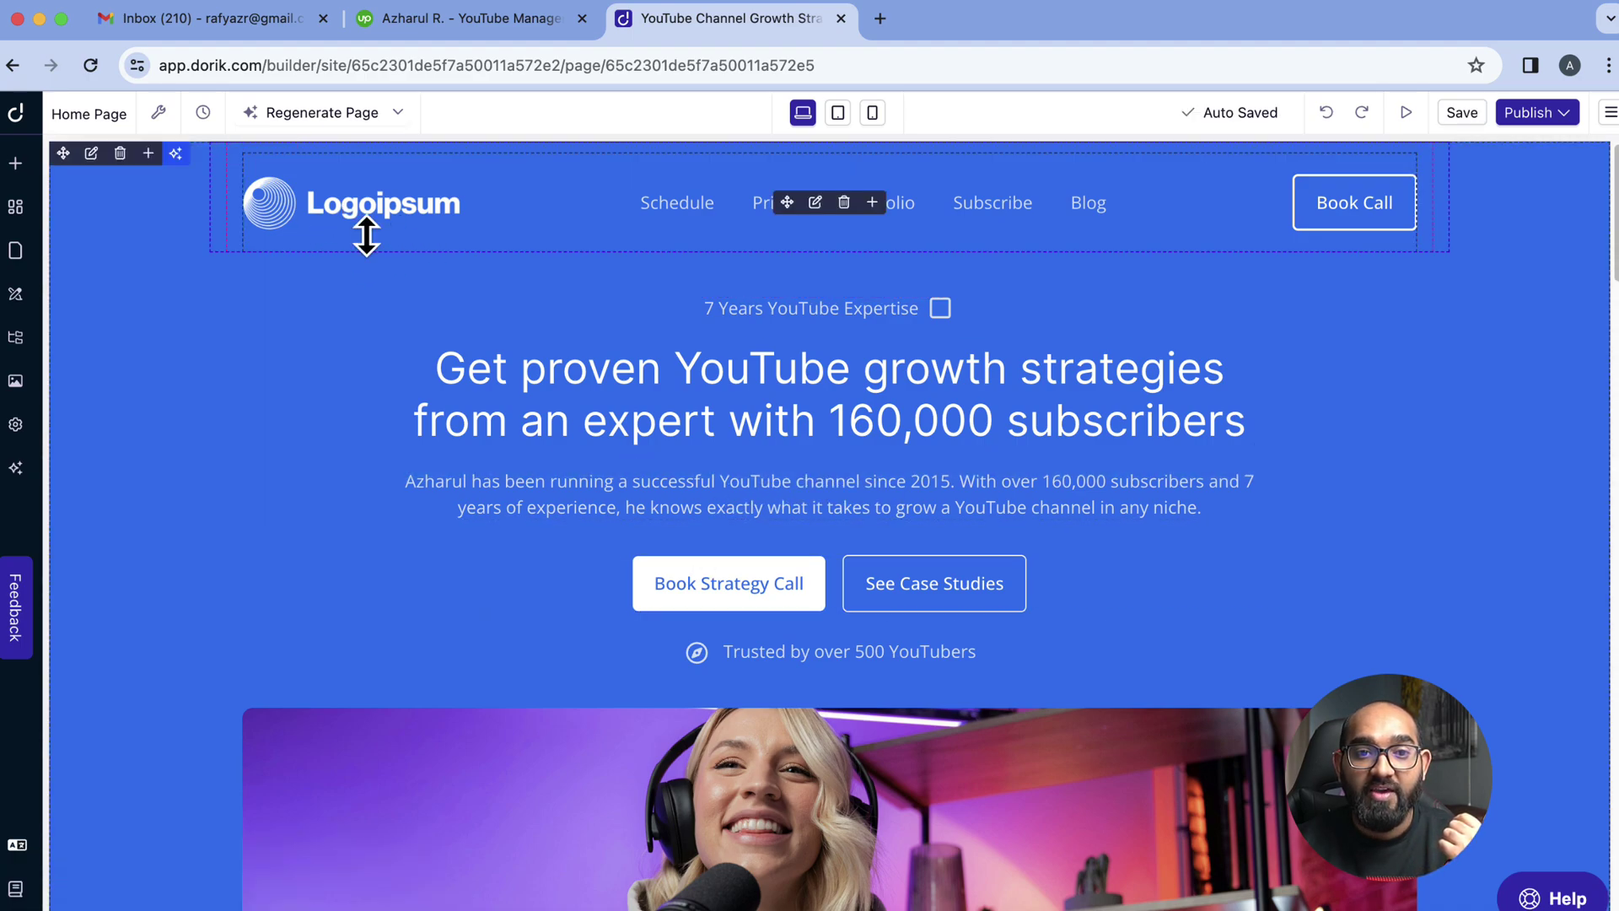
pyautogui.click(389, 230)
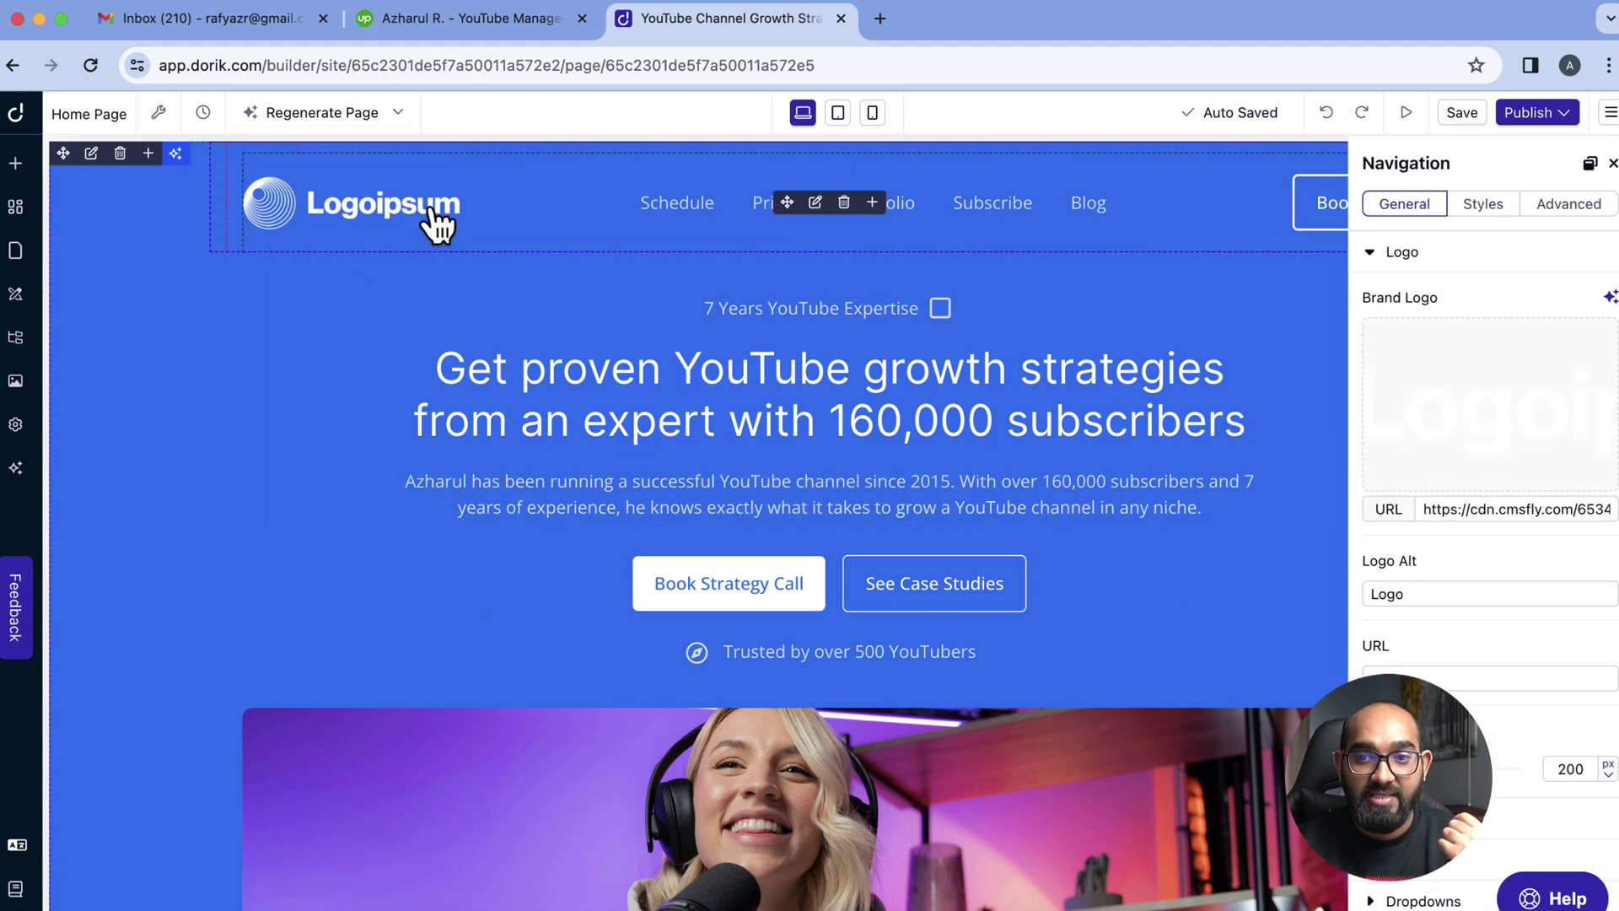
pyautogui.moveTo(1575, 431)
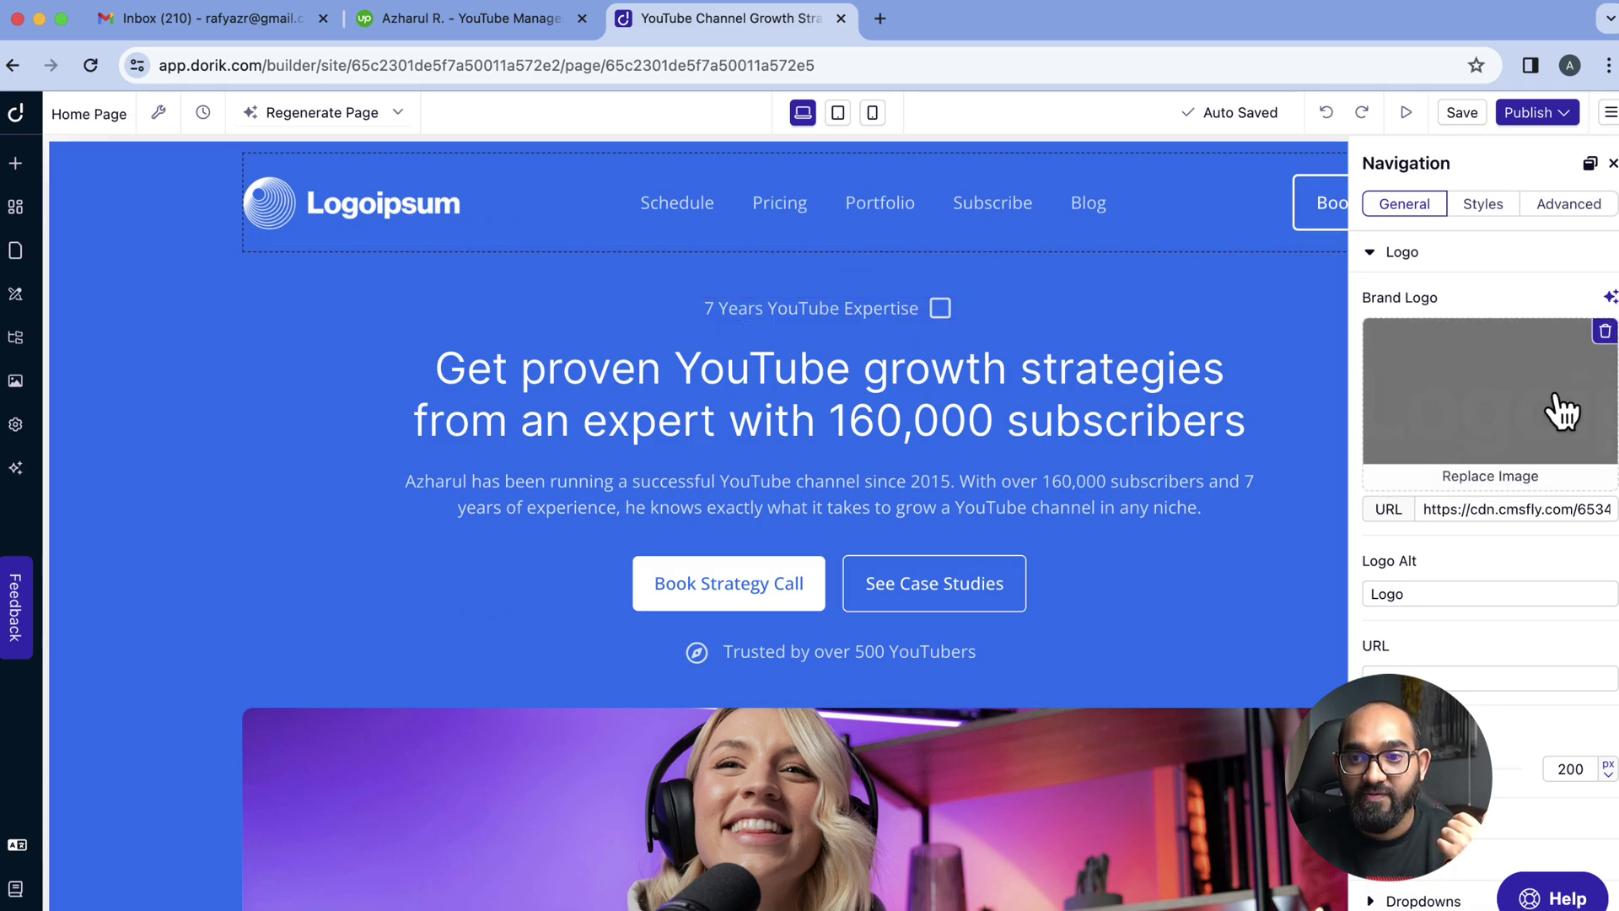
pyautogui.click(1561, 412)
pyautogui.click(450, 305)
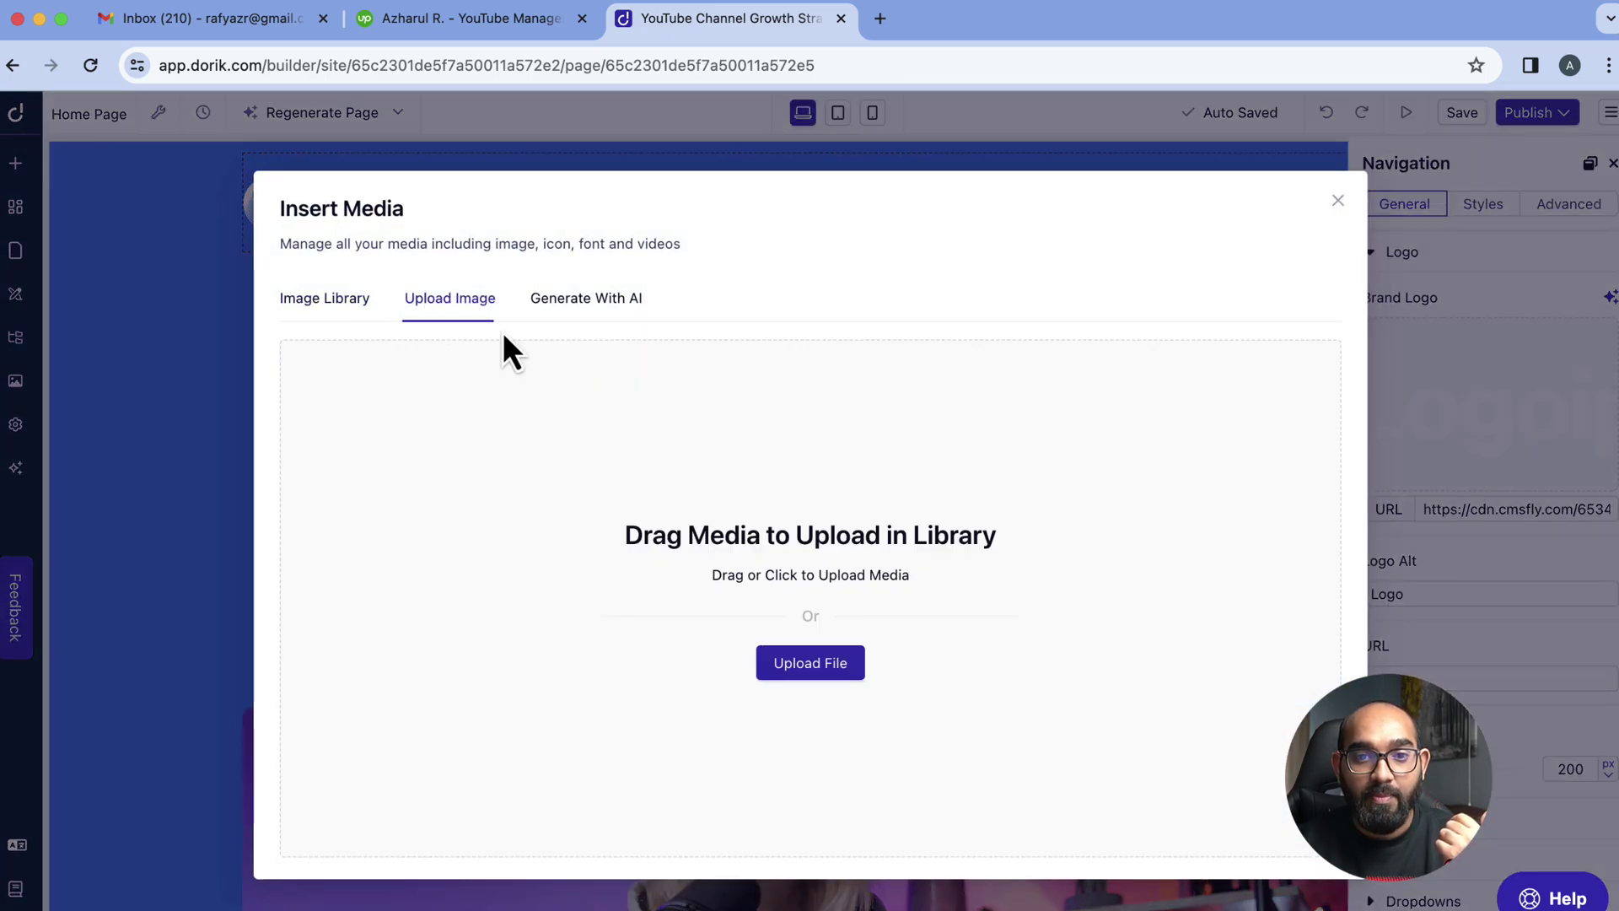
pyautogui.click(1339, 205)
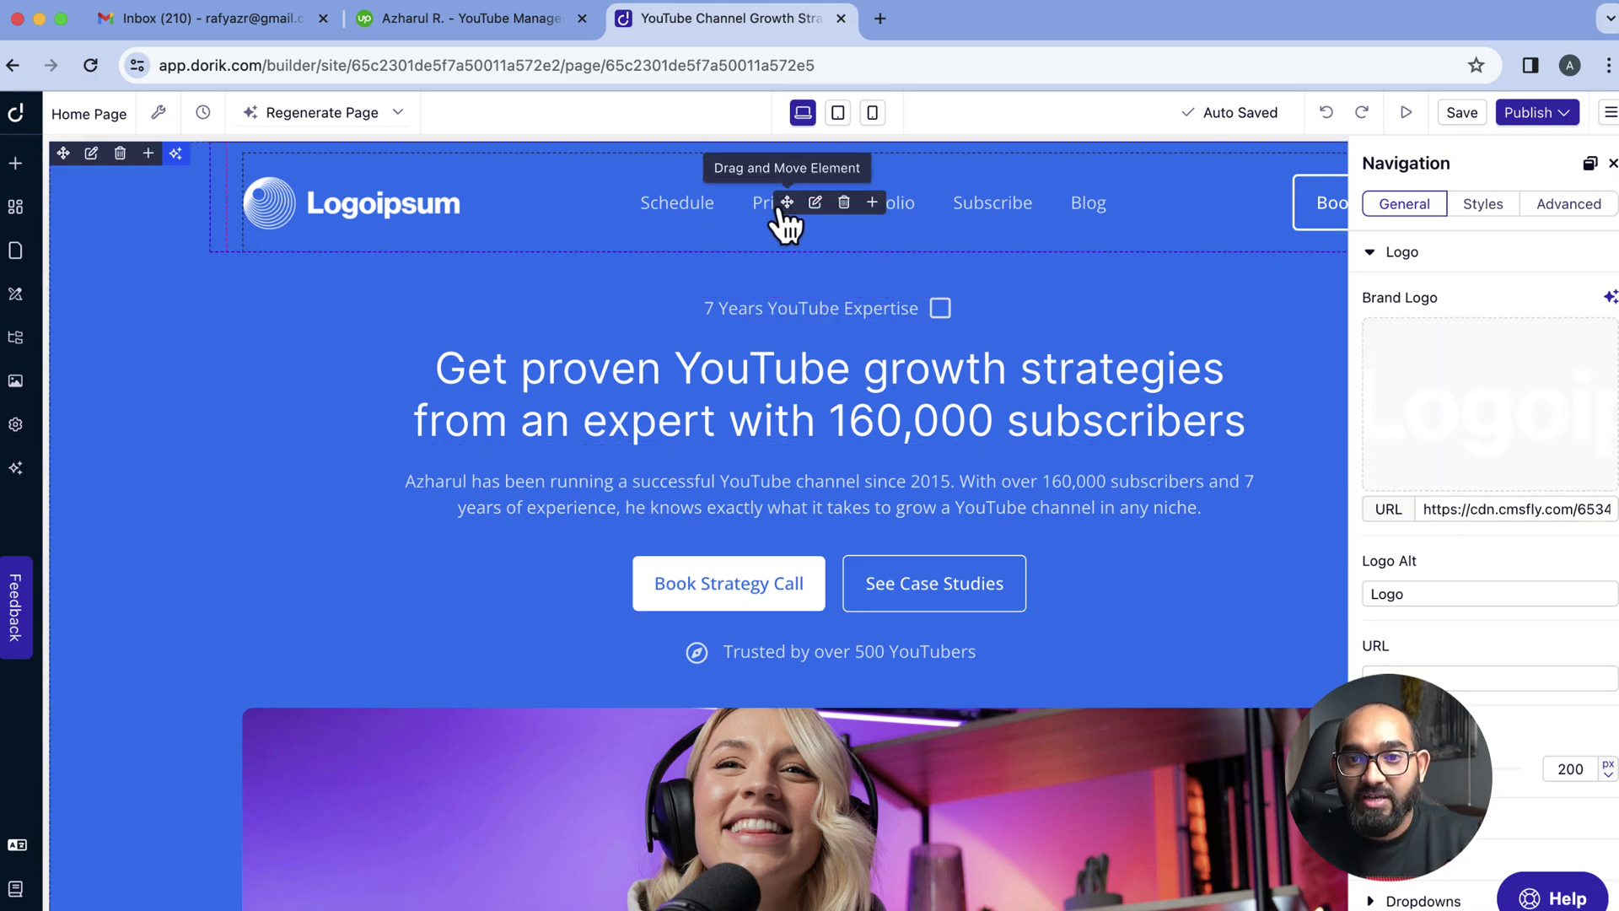
# Review the navigation links, including Pricing, then close the navigation settings
pyautogui.scroll(-2, 1444, 590)
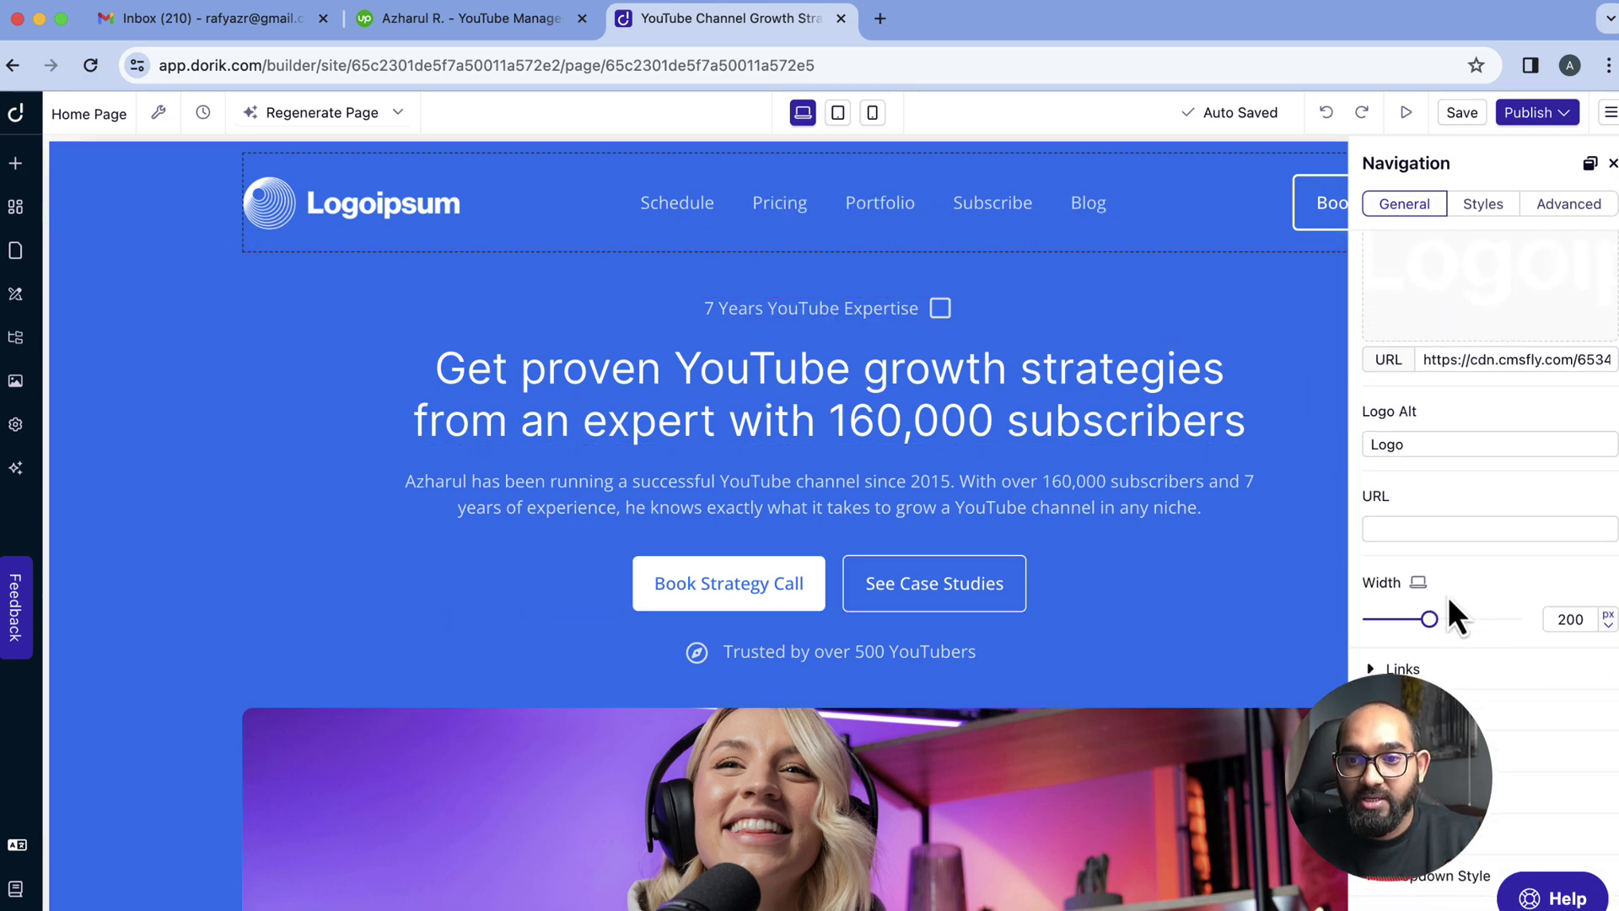
pyautogui.scroll(-2, 1434, 615)
pyautogui.click(1407, 609)
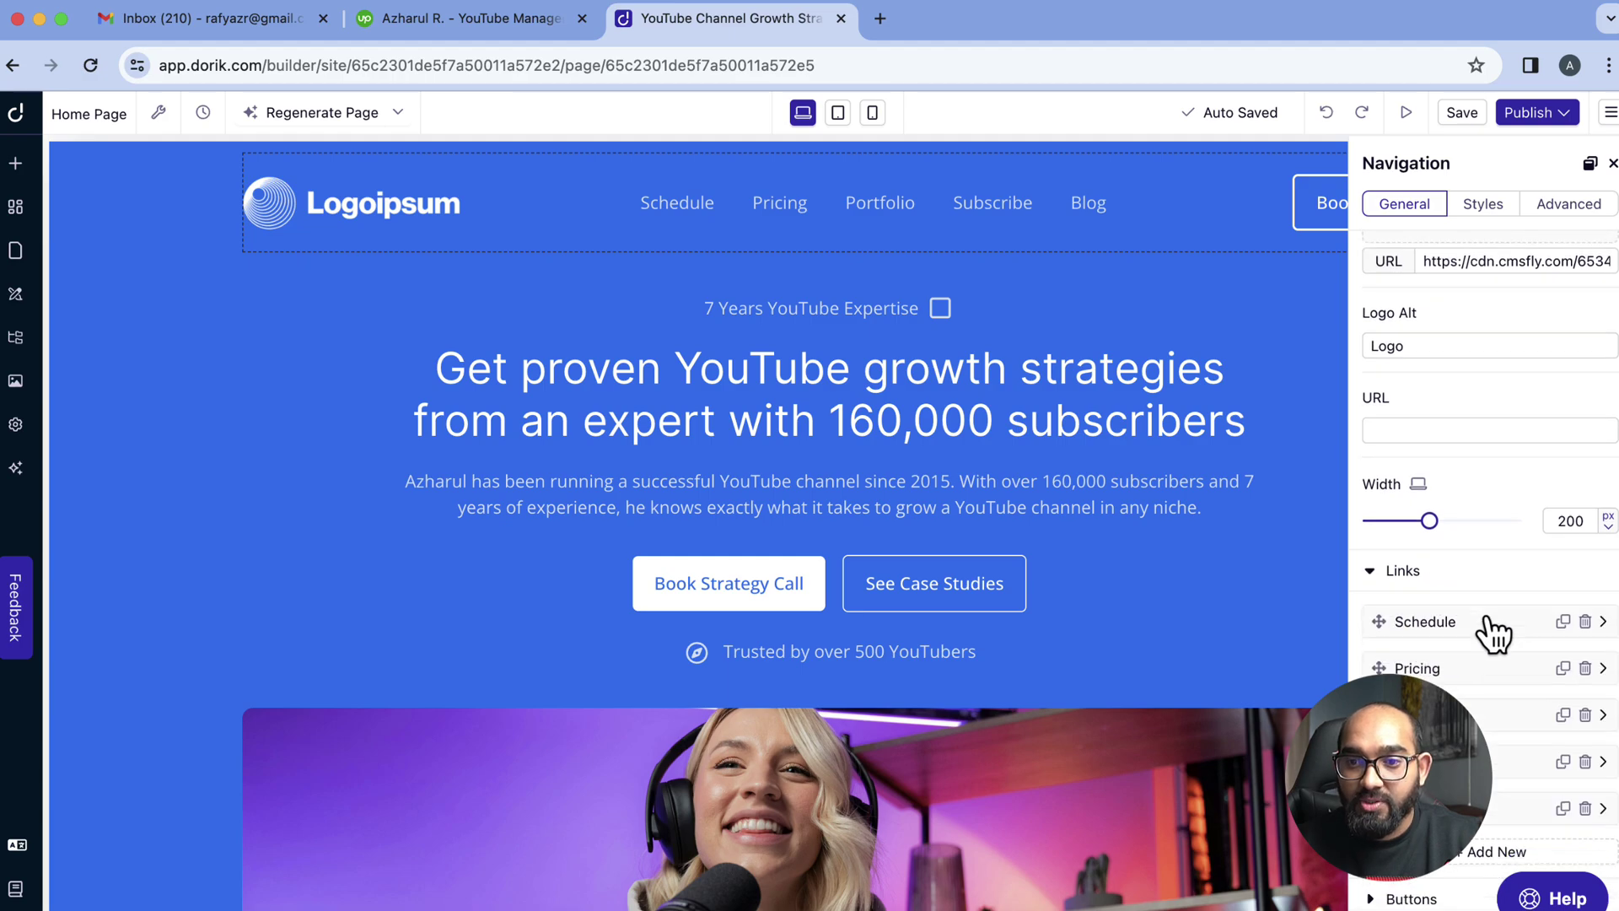
pyautogui.scroll(-2, 1492, 633)
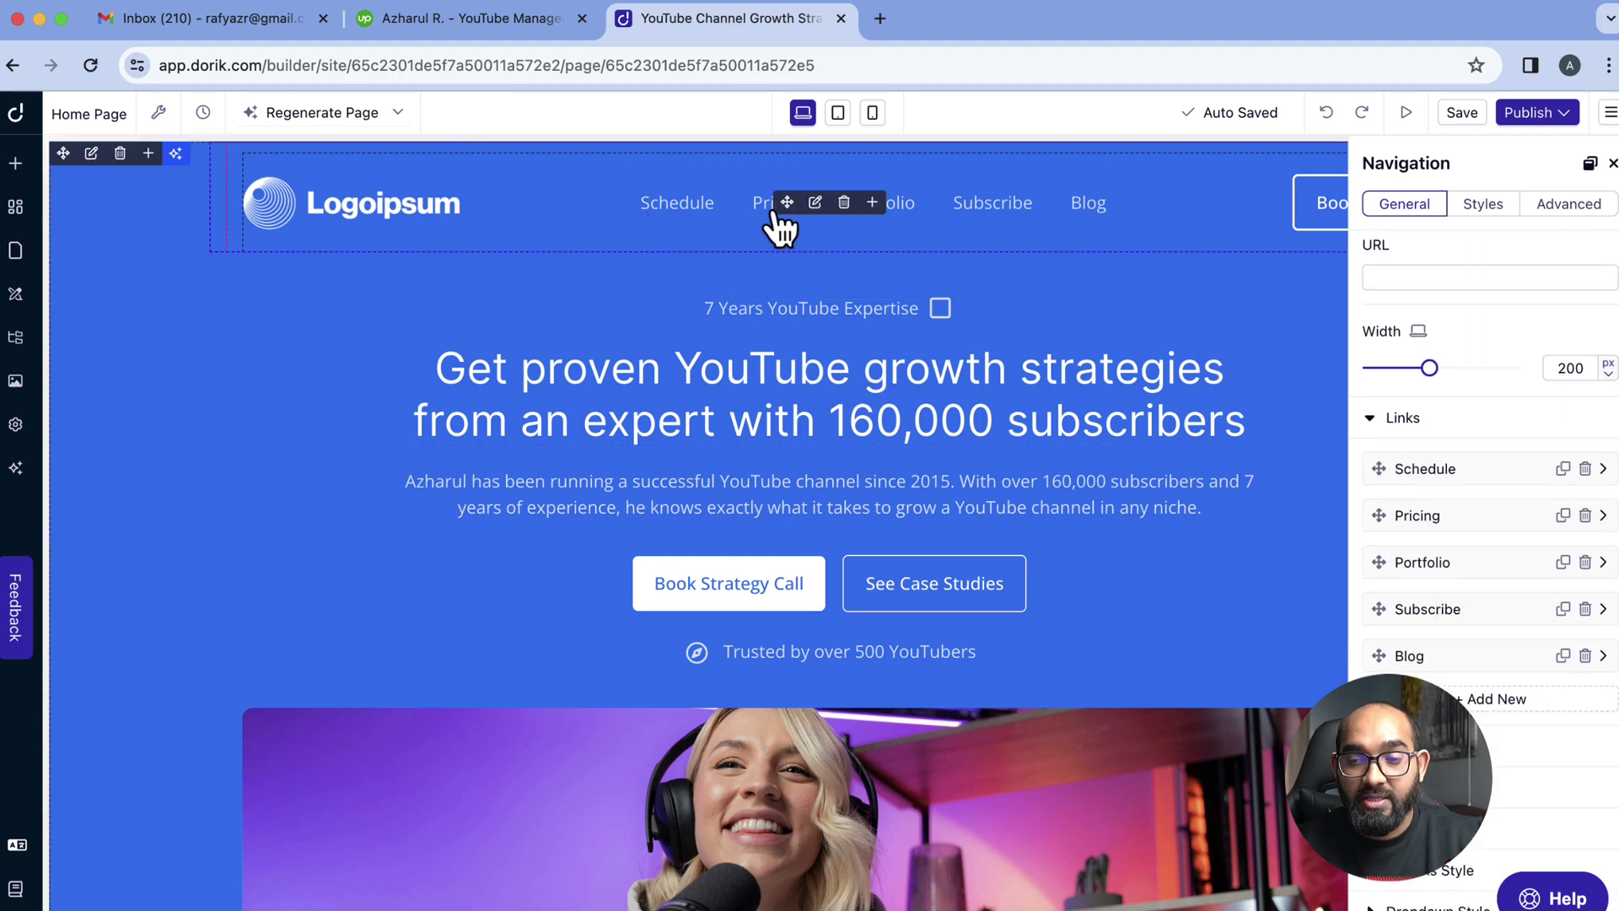
pyautogui.click(1603, 517)
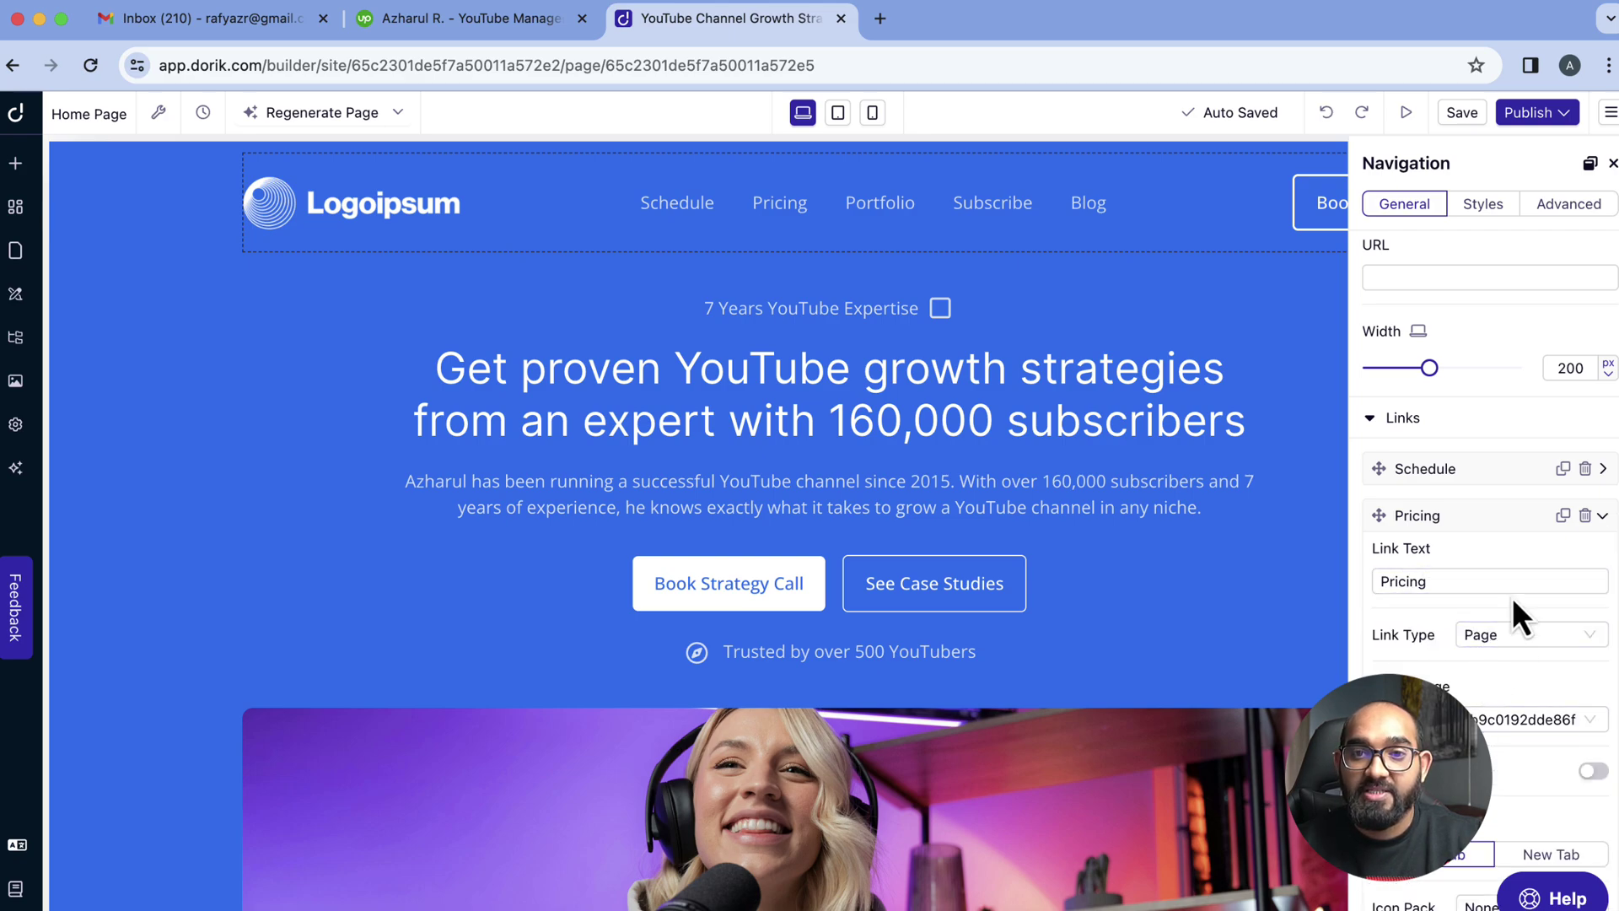
pyautogui.press('Escape')
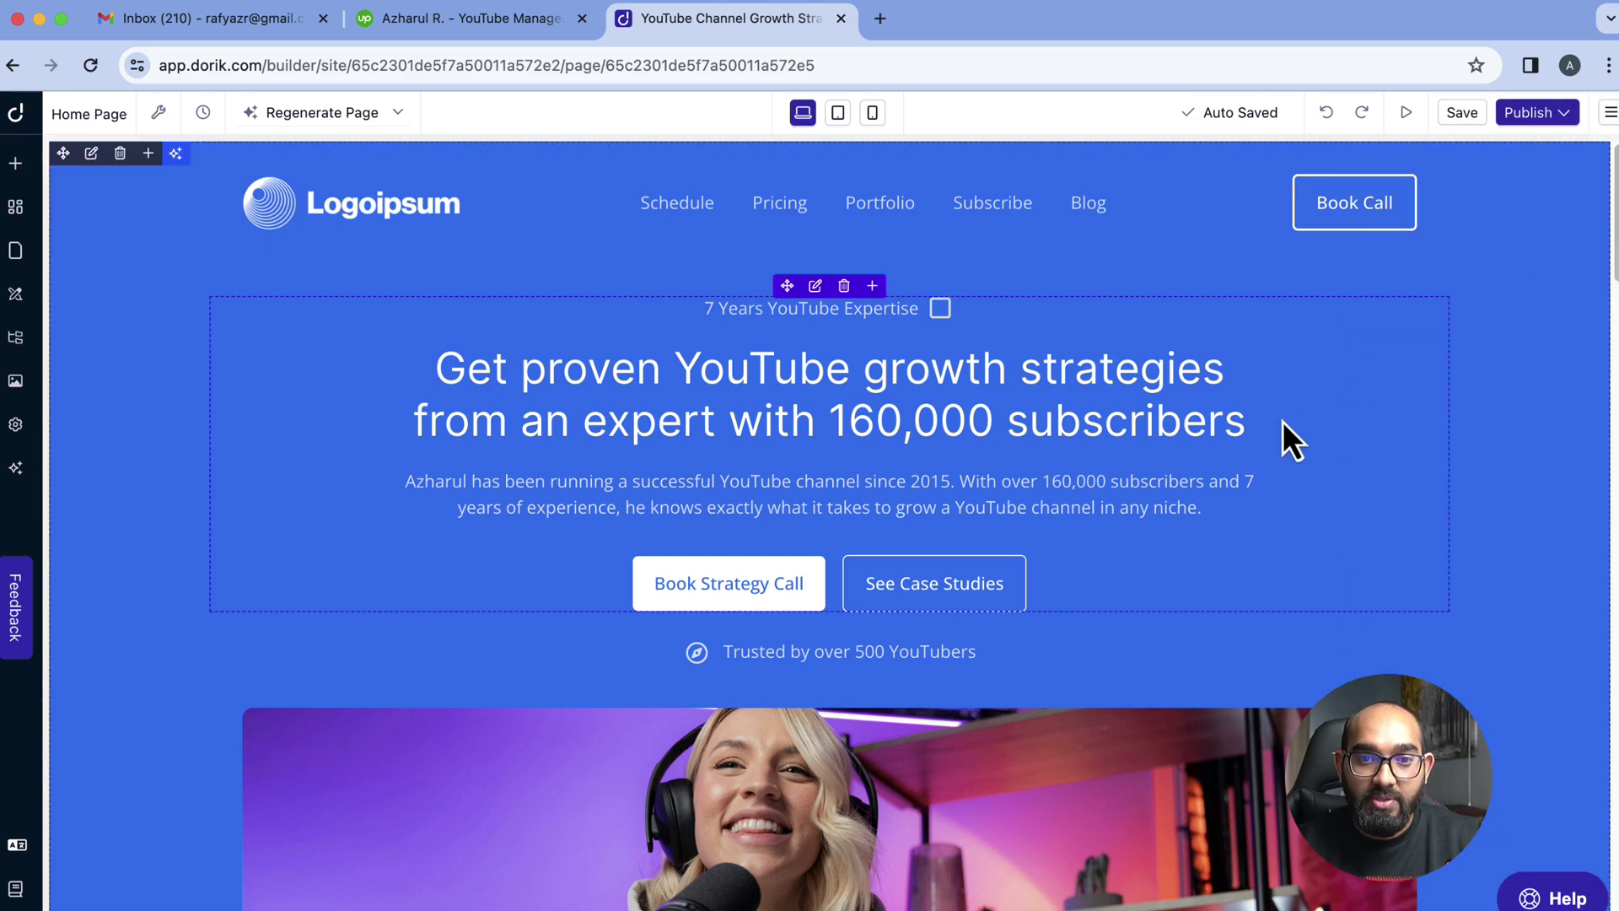
# Dismiss the Tally survey and edit the hero bio paragraph to read 2017 instead of 2015
pyautogui.scroll(-1, 1341, 439)
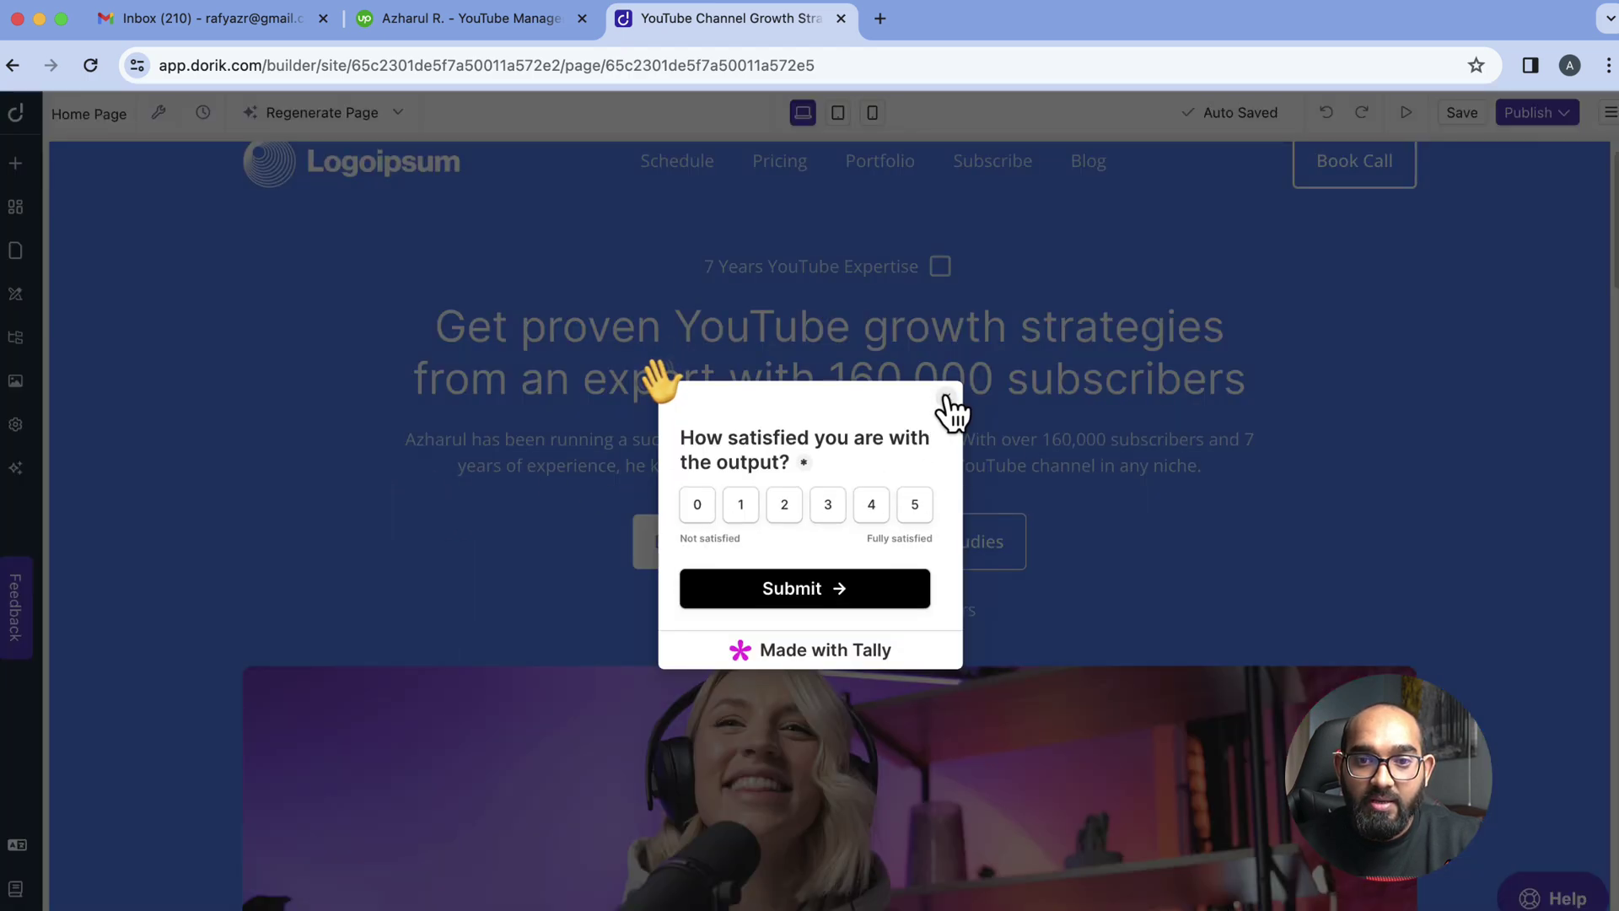
pyautogui.click(947, 396)
pyautogui.click(886, 452)
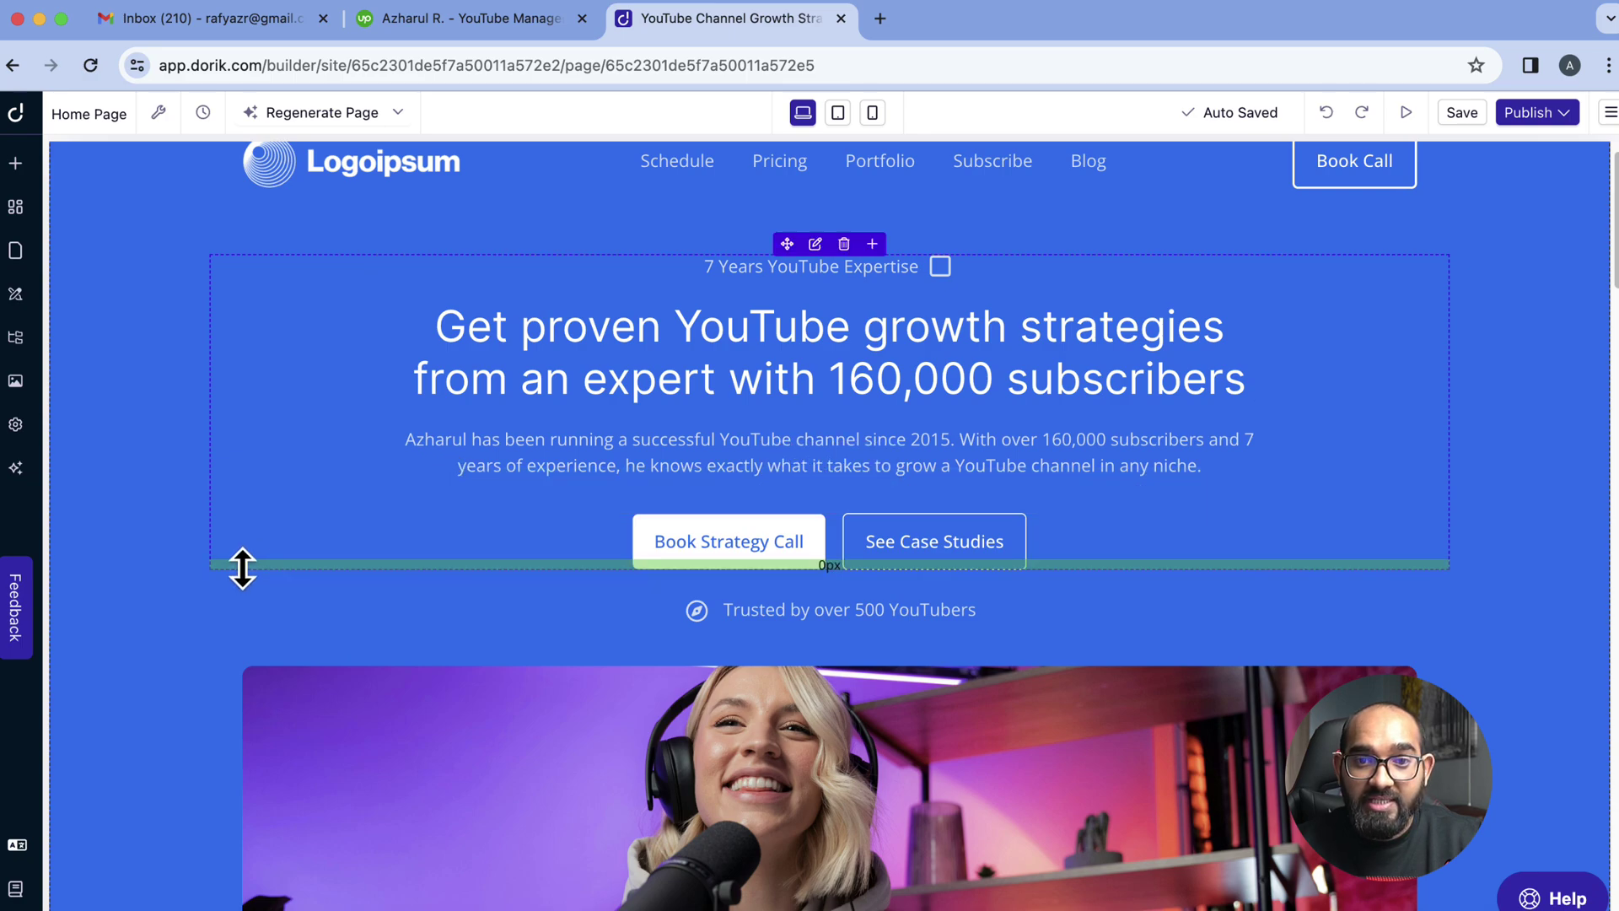
pyautogui.click(947, 442)
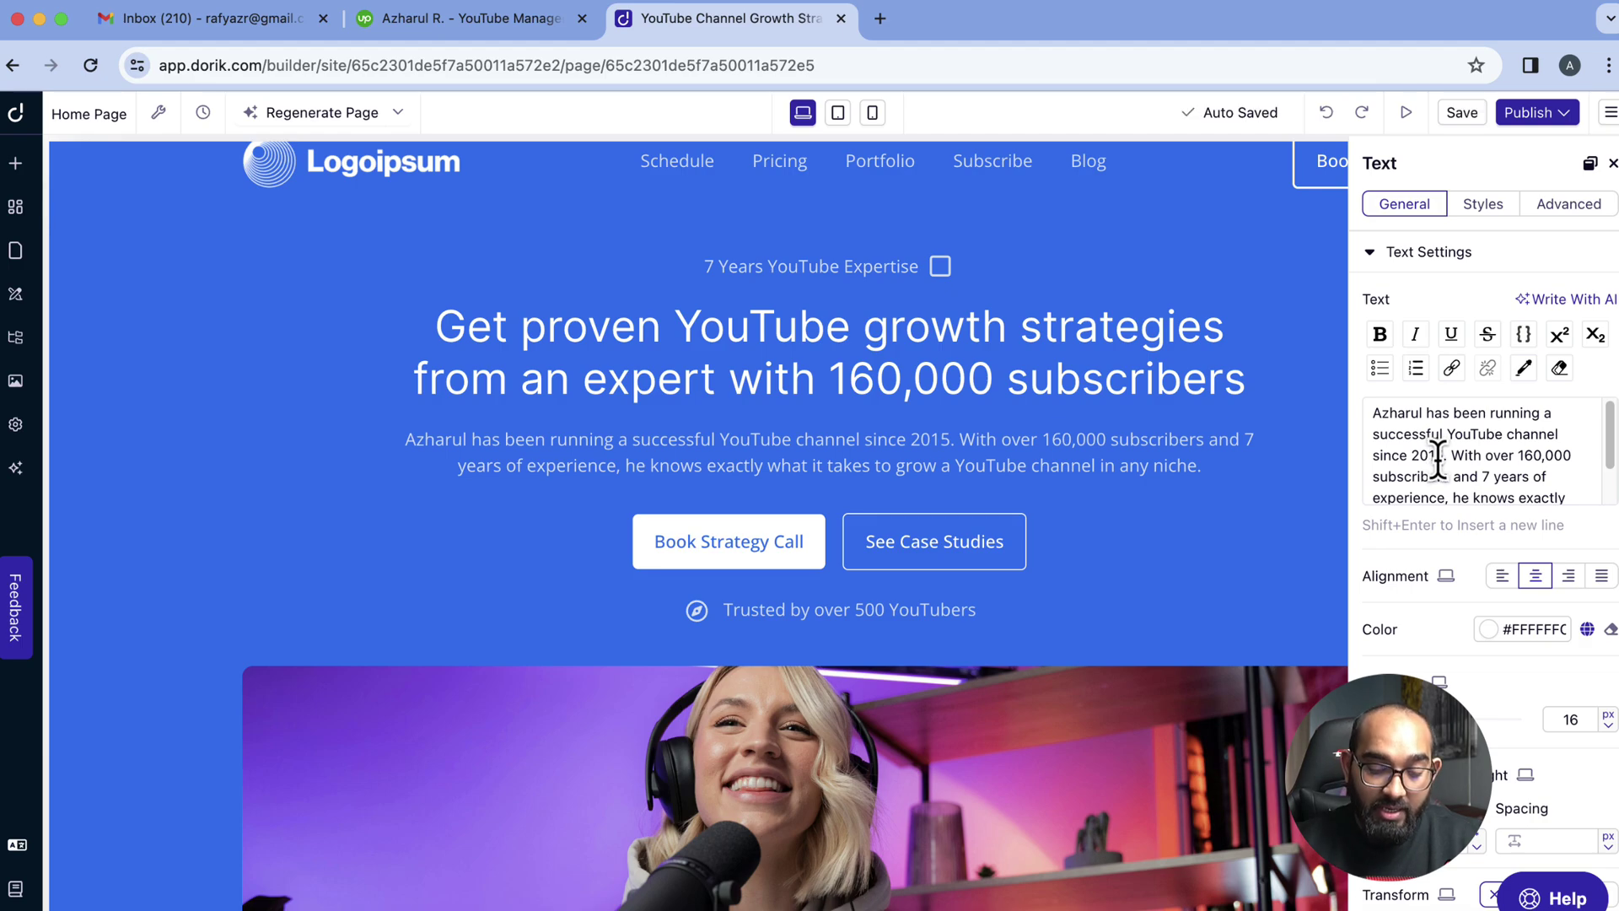
pyautogui.press('BackSpace')
pyautogui.write('7')
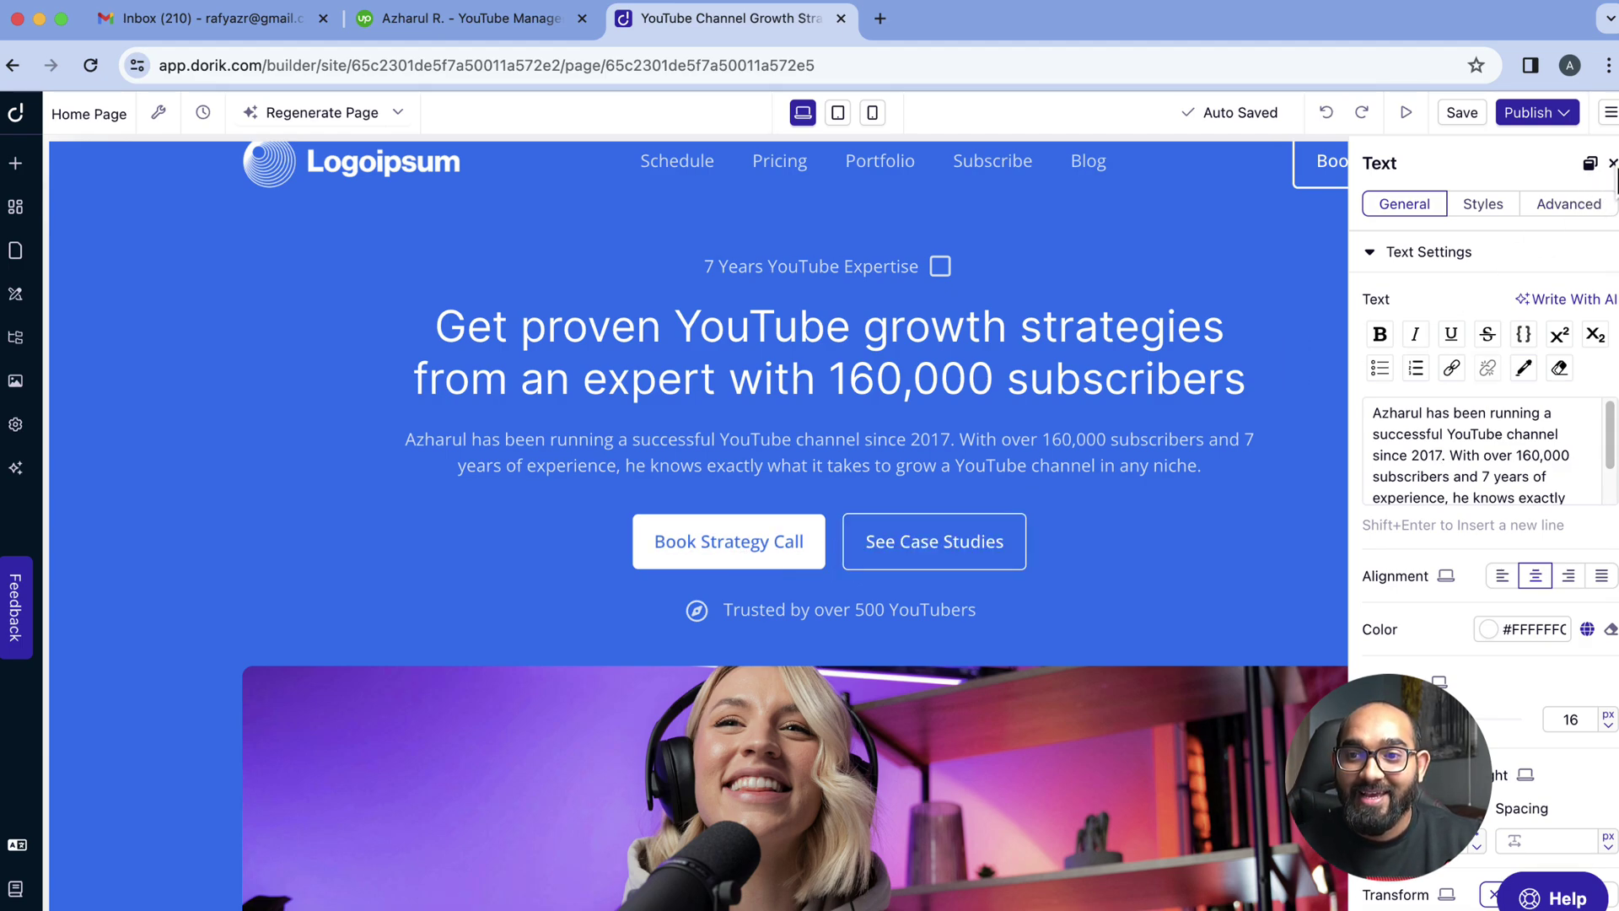
pyautogui.scroll(-1, 1323, 428)
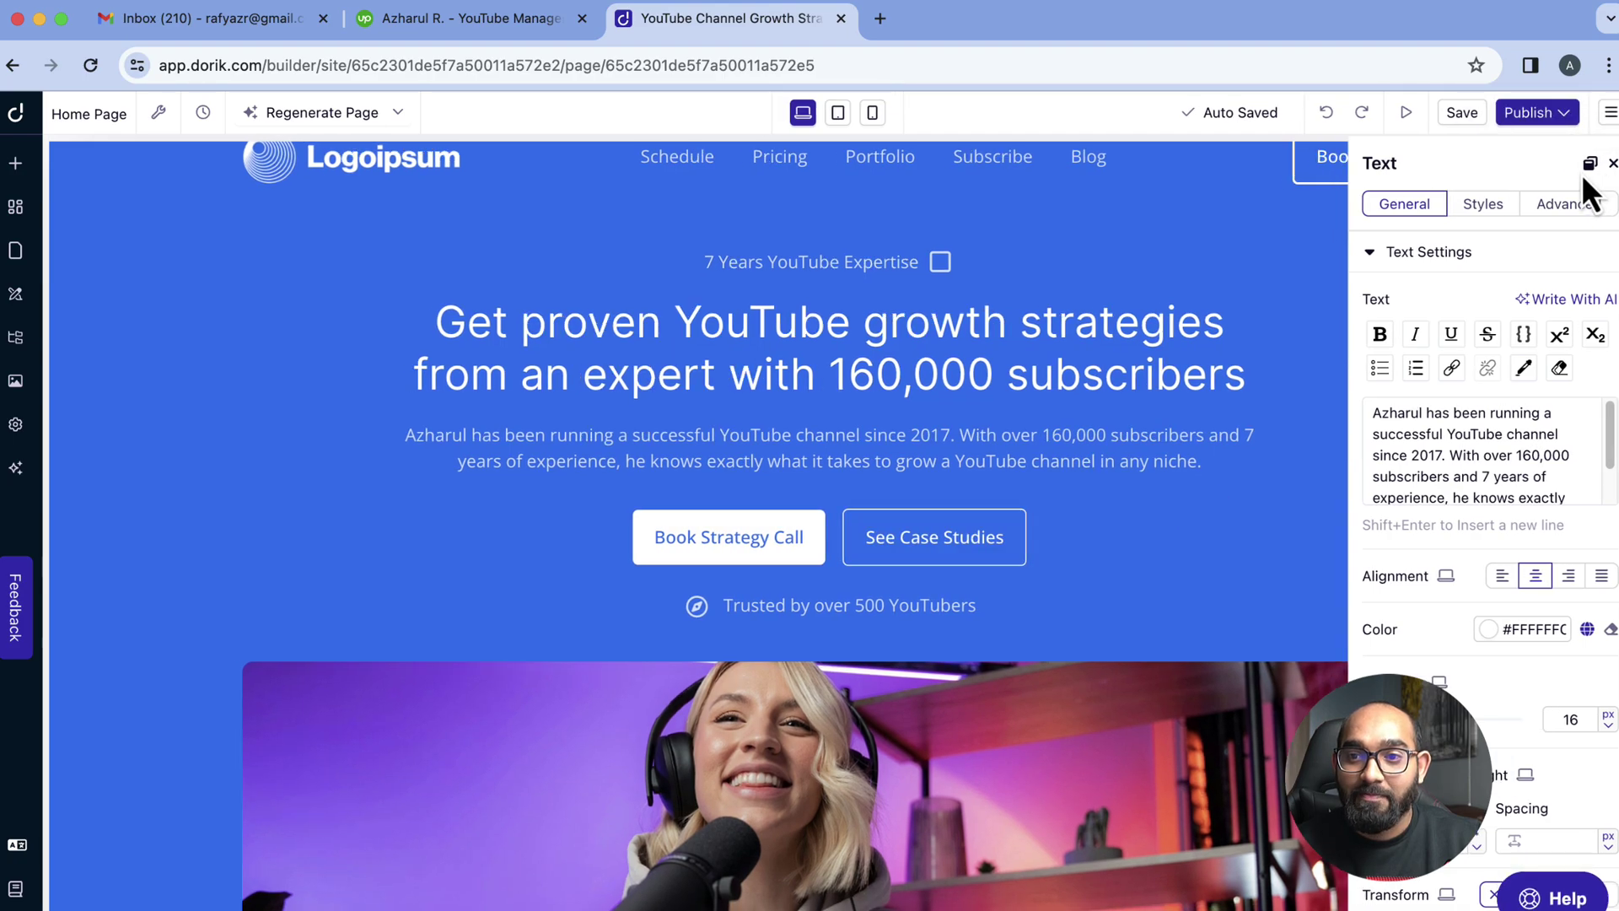
pyautogui.moveTo(1577, 169); pyautogui.dragTo(923, 297)
# Close the text settings panel and scroll back to the hero image
pyautogui.click(935, 227)
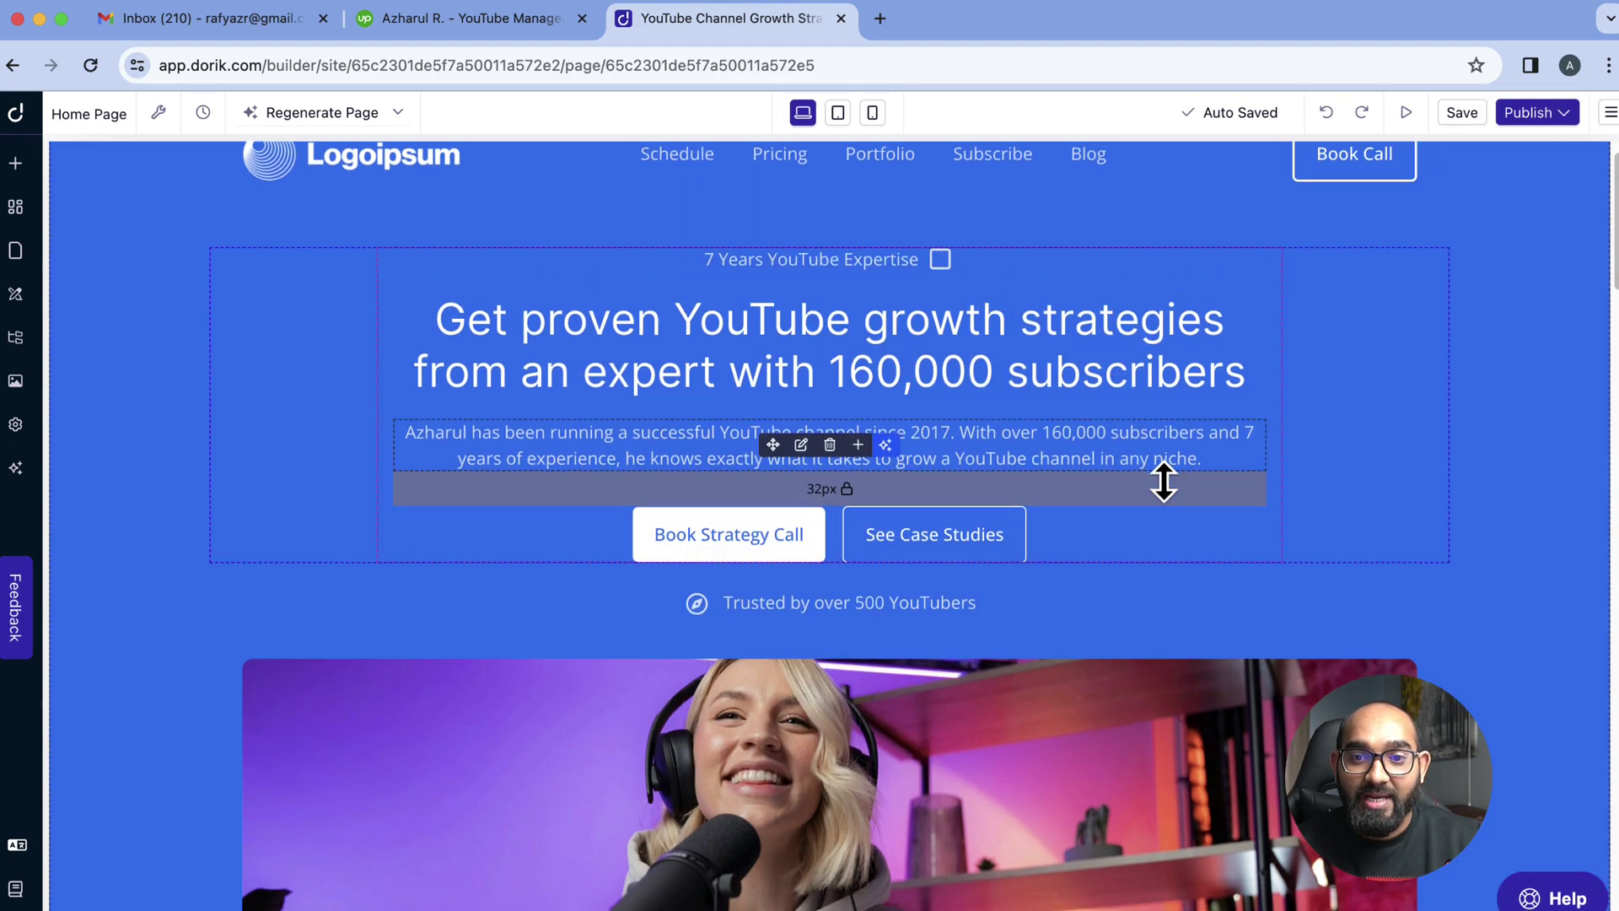
pyautogui.scroll(-6, 1164, 481)
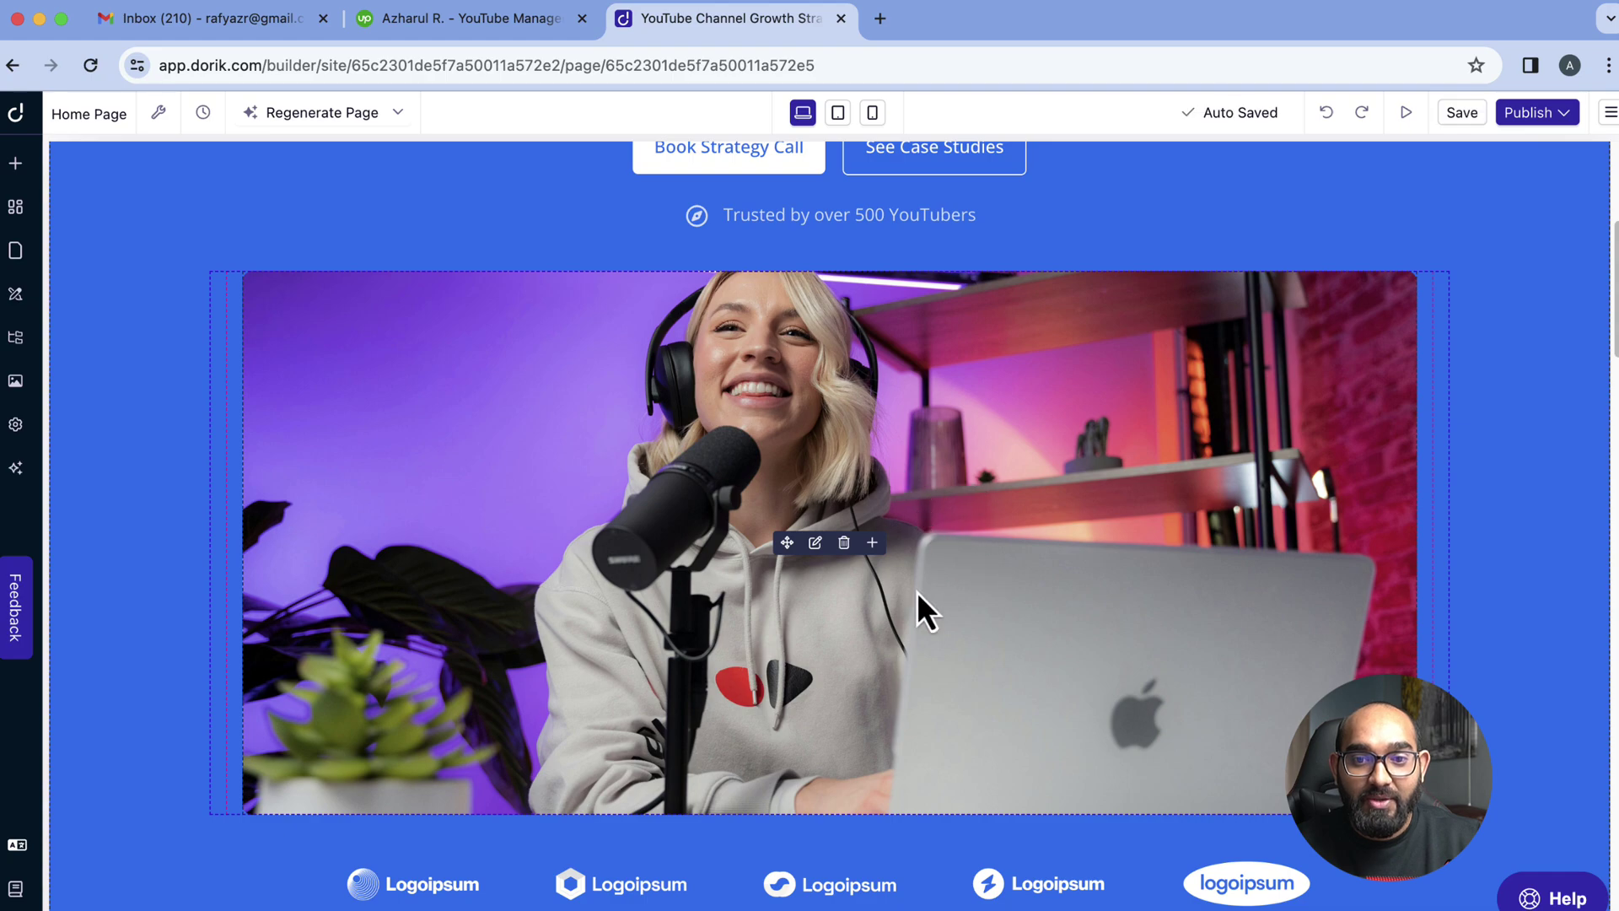
pyautogui.scroll(-1, 448, 654)
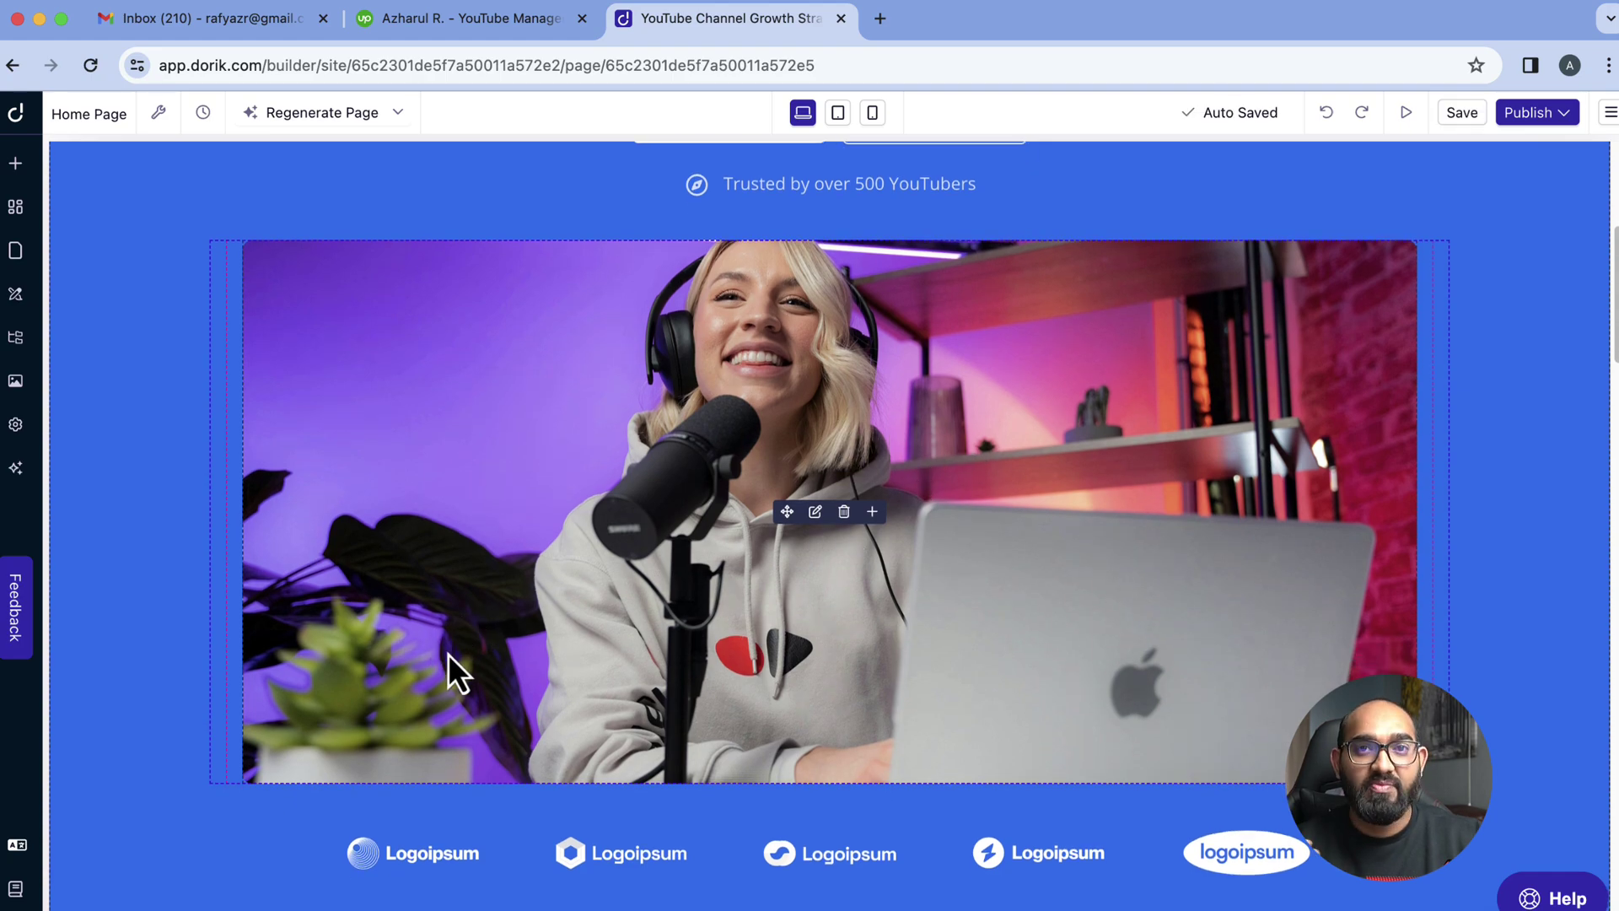
pyautogui.scroll(5, 451, 656)
pyautogui.scroll(-3, 524, 696)
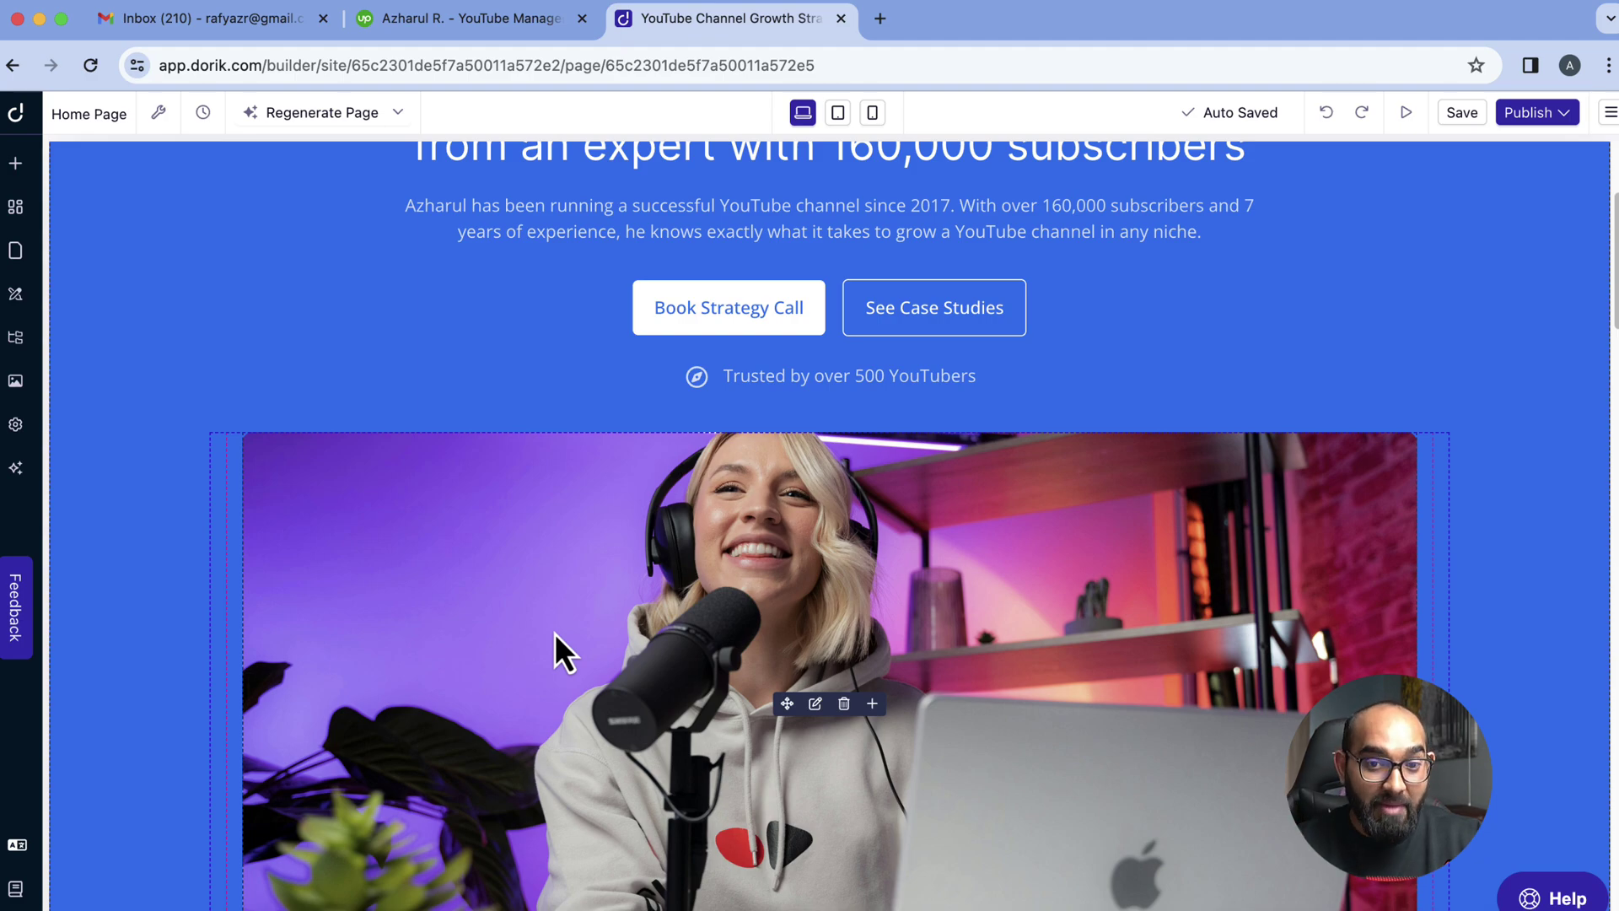
pyautogui.scroll(-6, 635, 594)
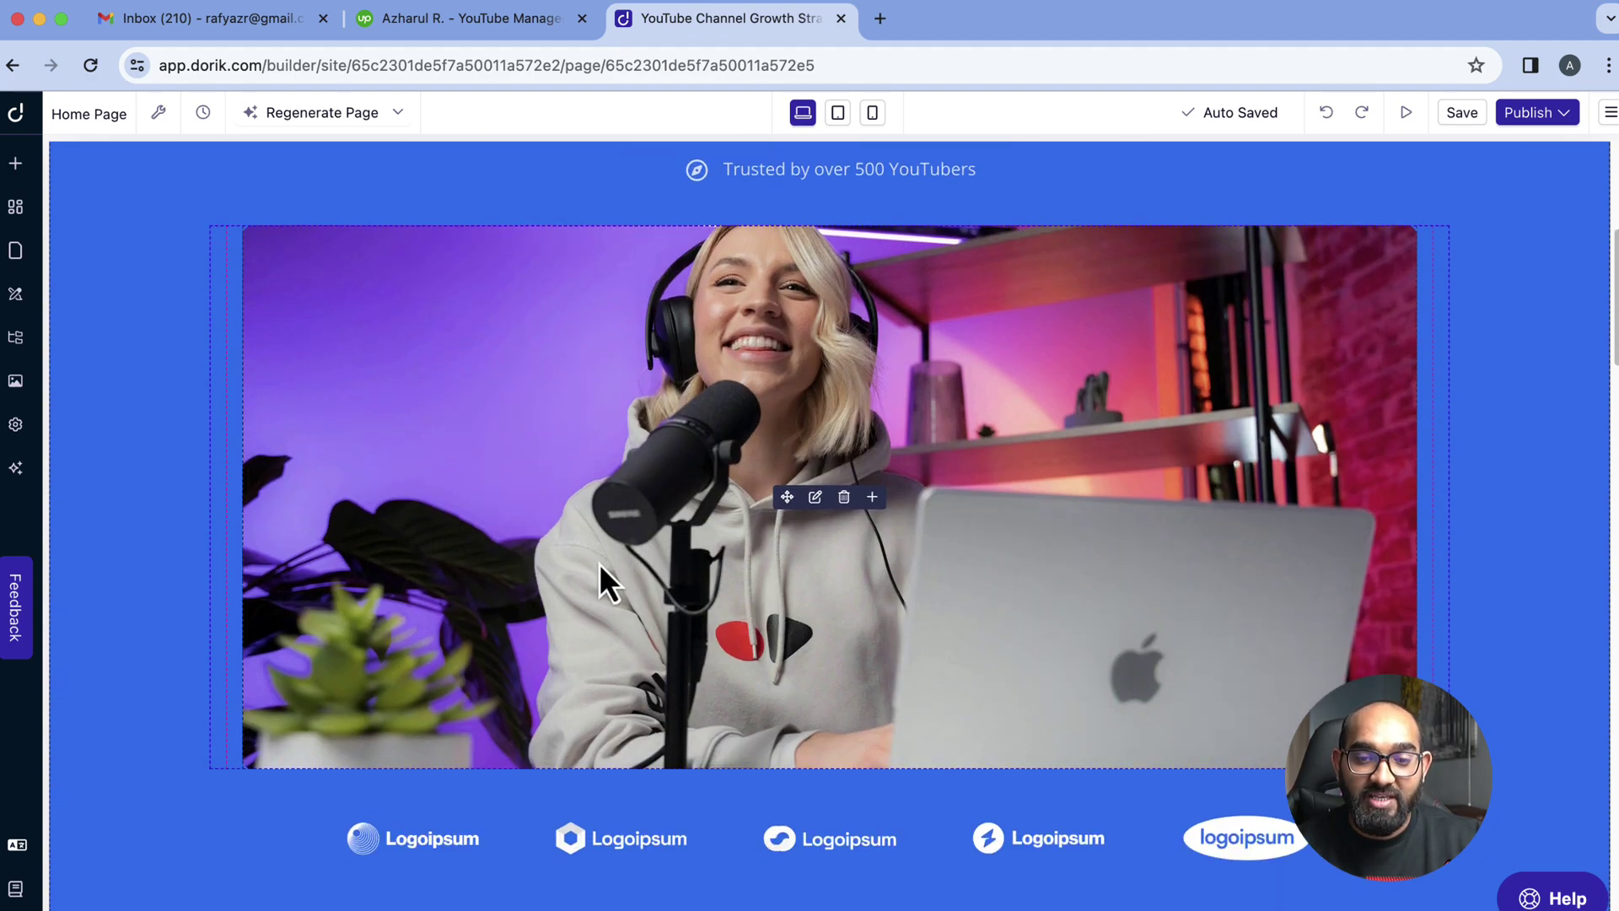
pyautogui.scroll(-8, 506, 590)
pyautogui.scroll(8, 282, 679)
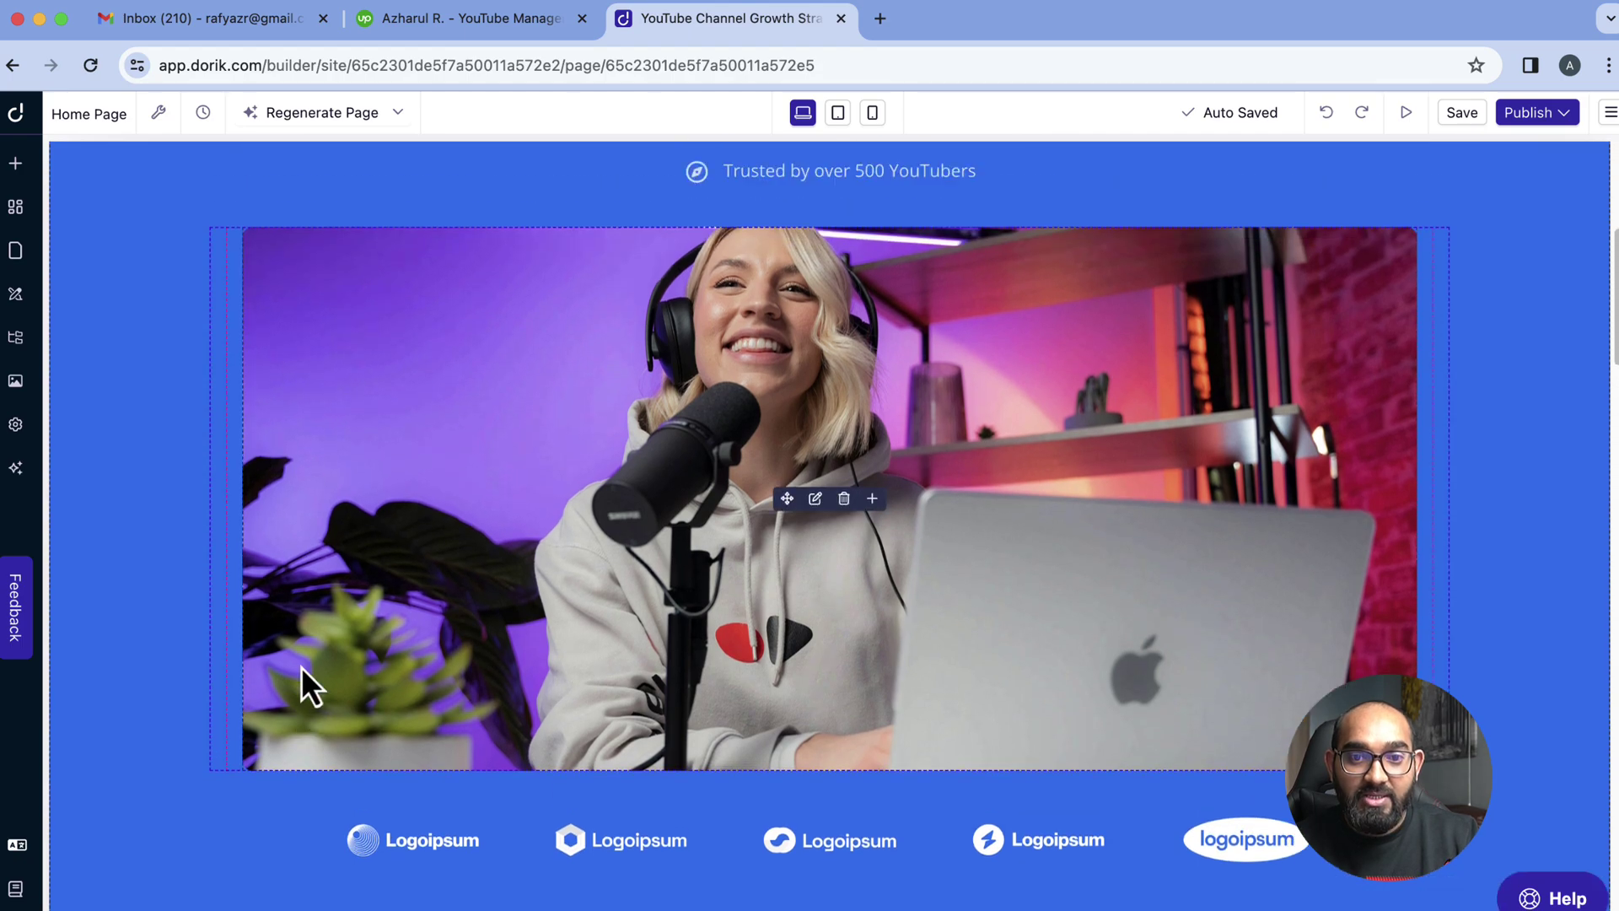
pyautogui.scroll(1, 301, 668)
# Delete the generated hero image and upload the photo of the speaker in a Dorik shirt
pyautogui.click(814, 533)
pyautogui.click(926, 394)
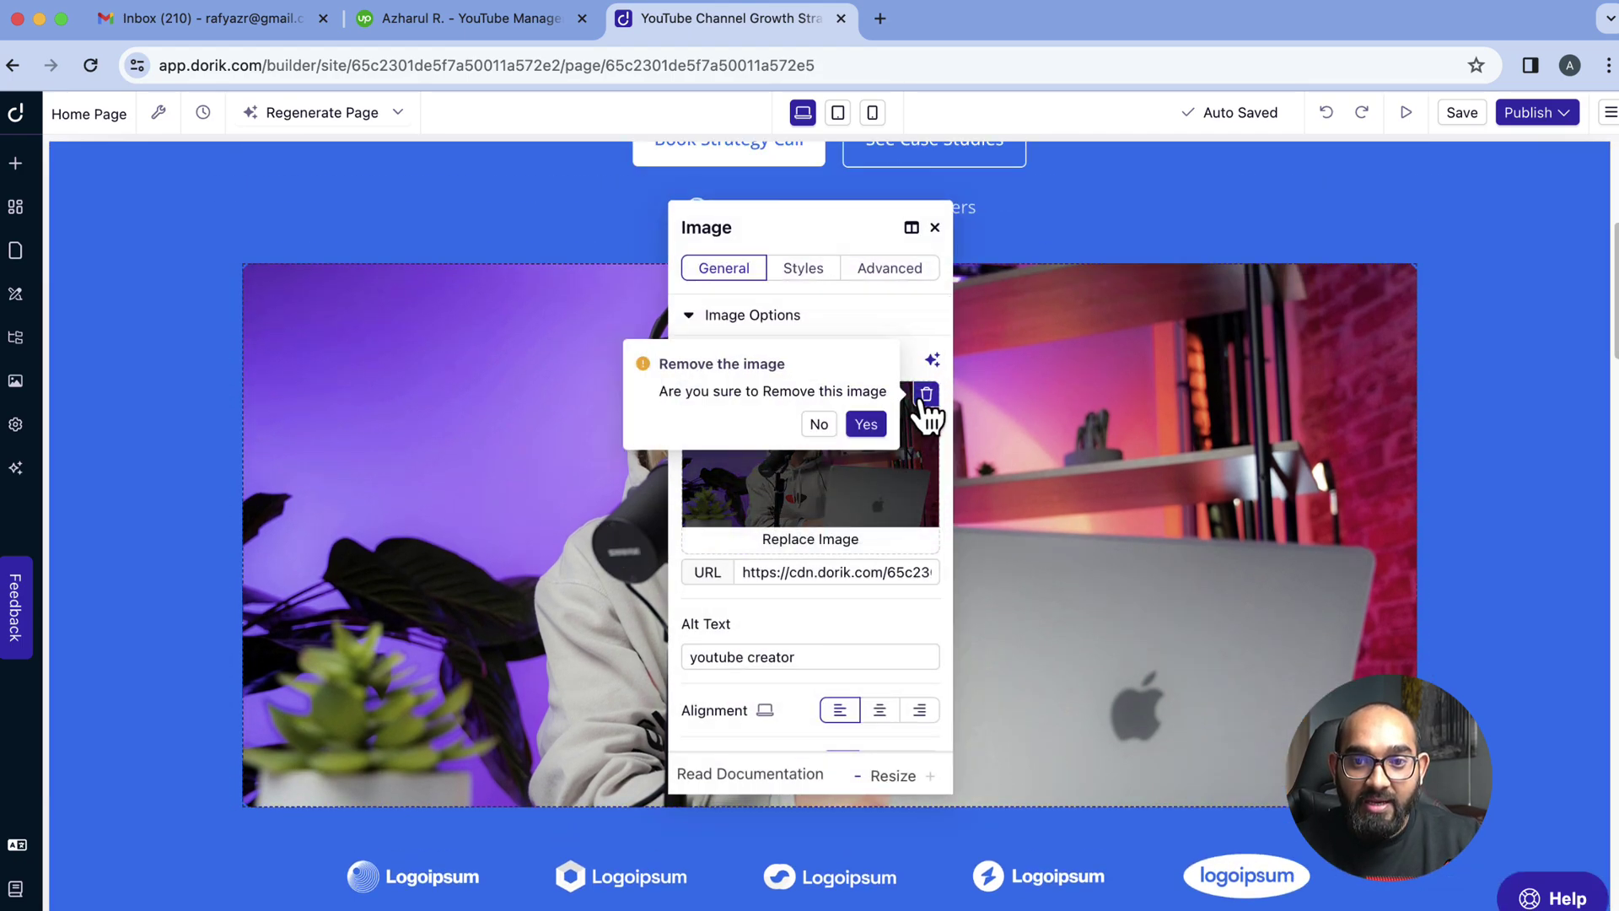
pyautogui.click(843, 485)
pyautogui.click(449, 300)
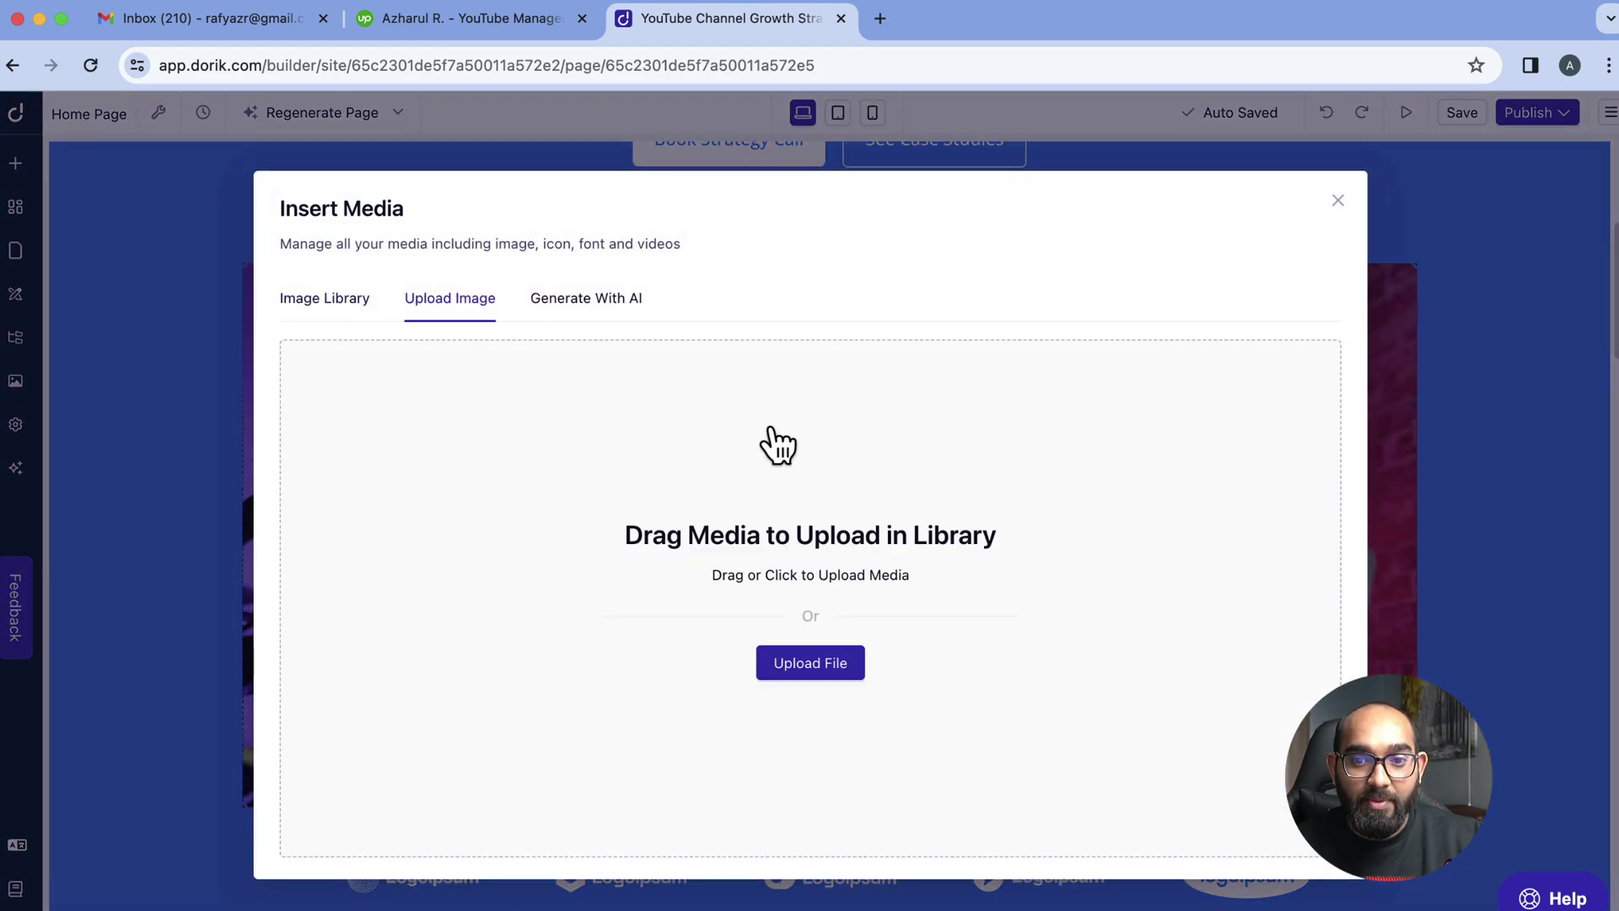
pyautogui.click(805, 664)
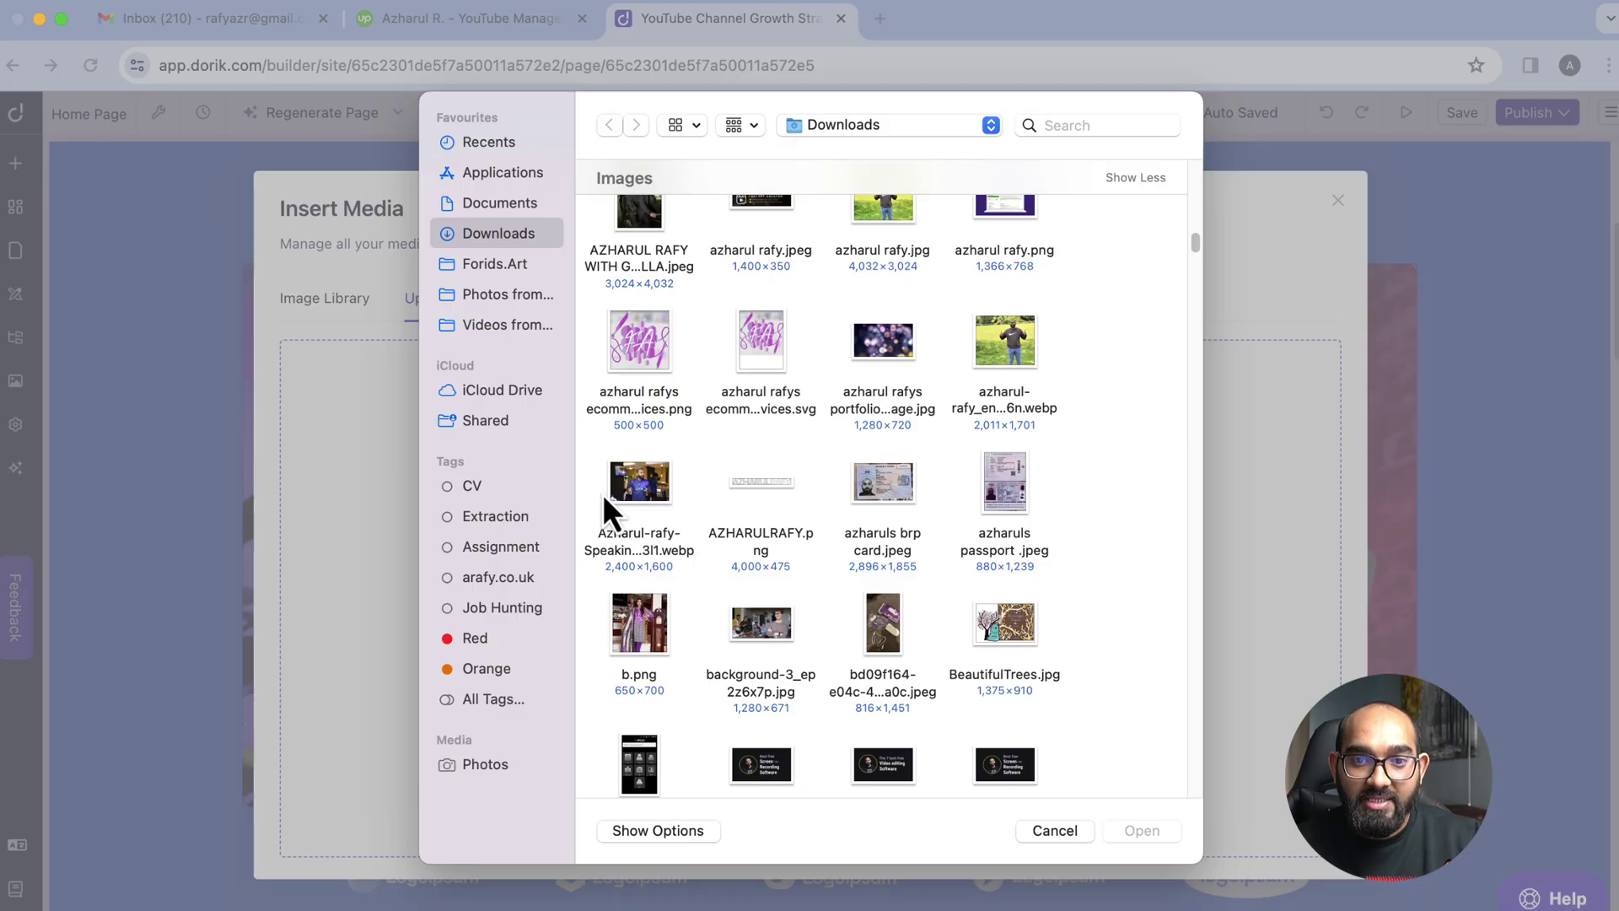
pyautogui.doubleClick(641, 502)
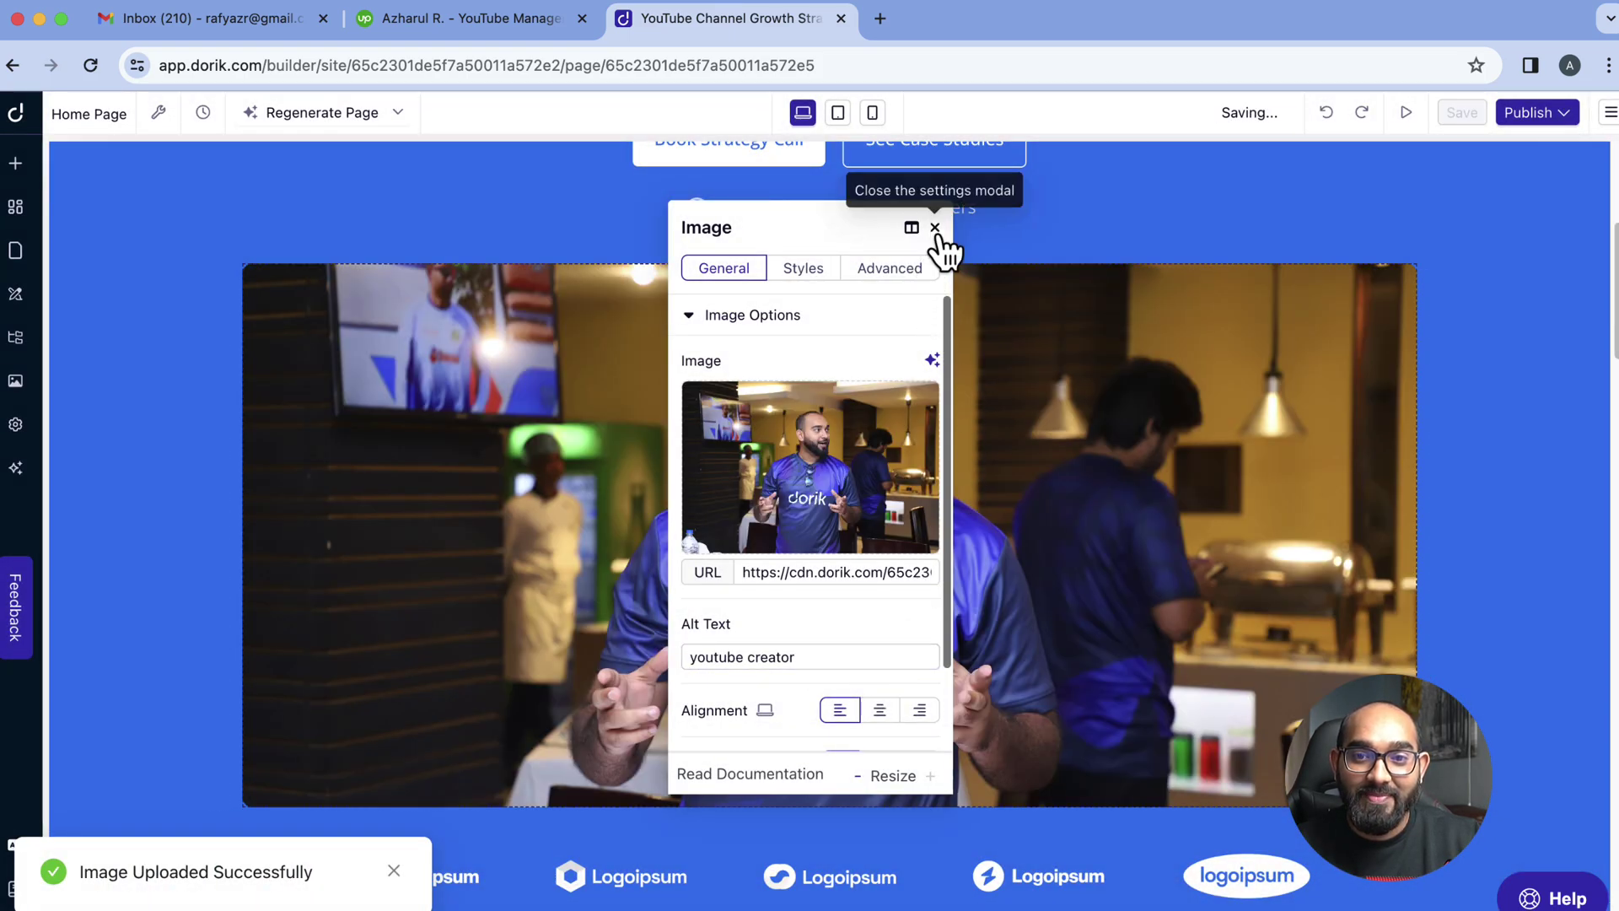
pyautogui.click(936, 229)
pyautogui.scroll(5, 1065, 662)
pyautogui.scroll(-8, 755, 767)
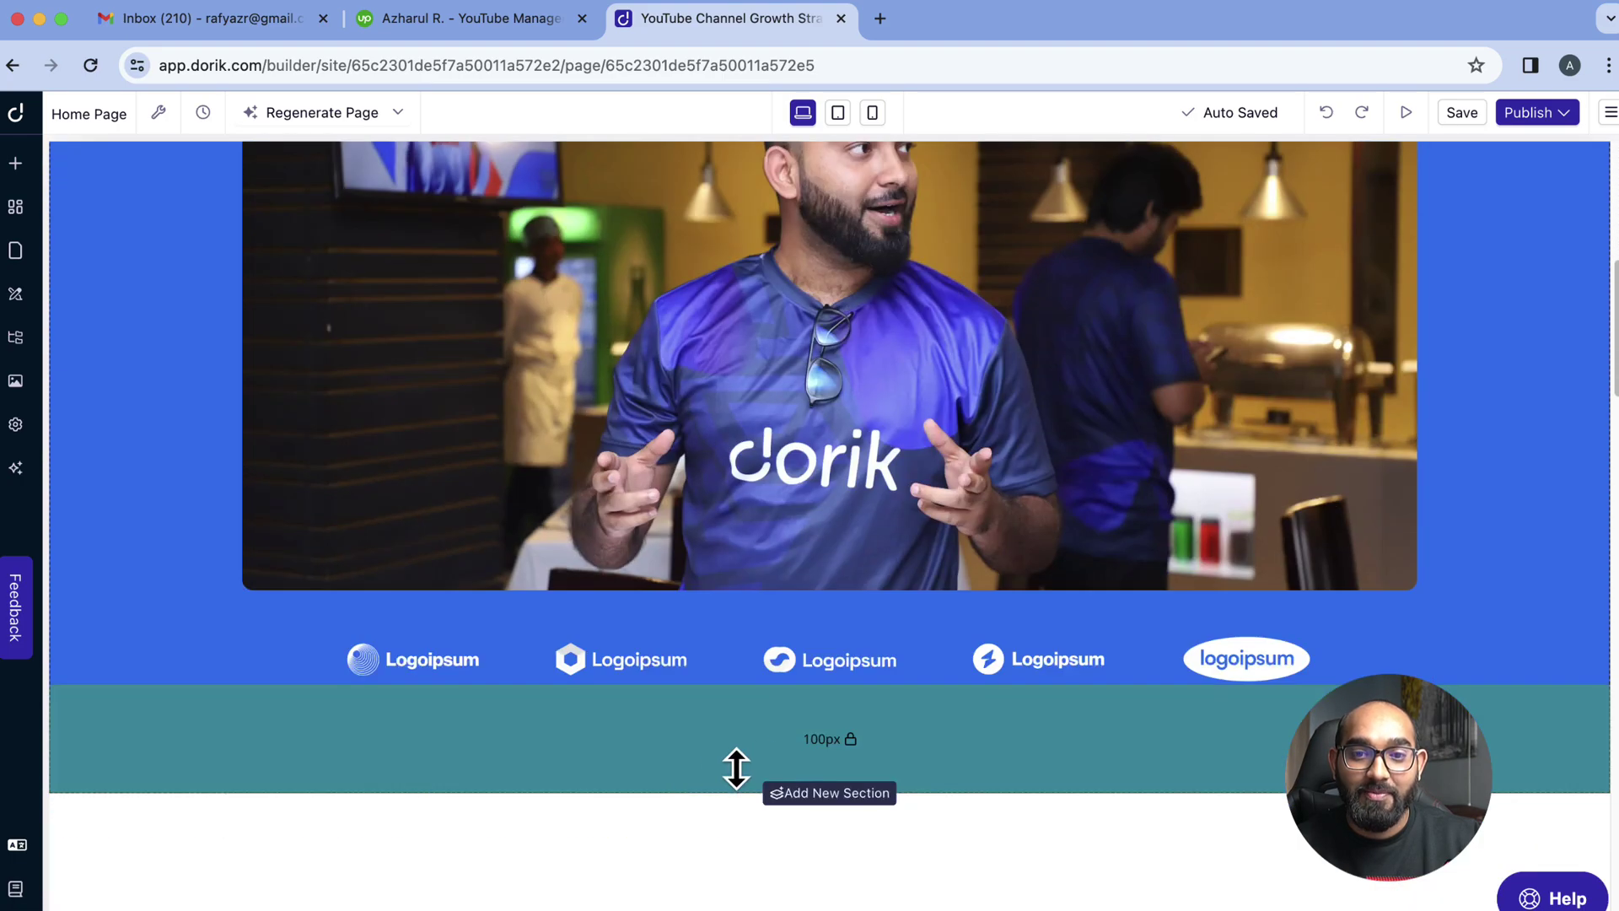
pyautogui.scroll(1, 987, 523)
pyautogui.scroll(-4, 1012, 527)
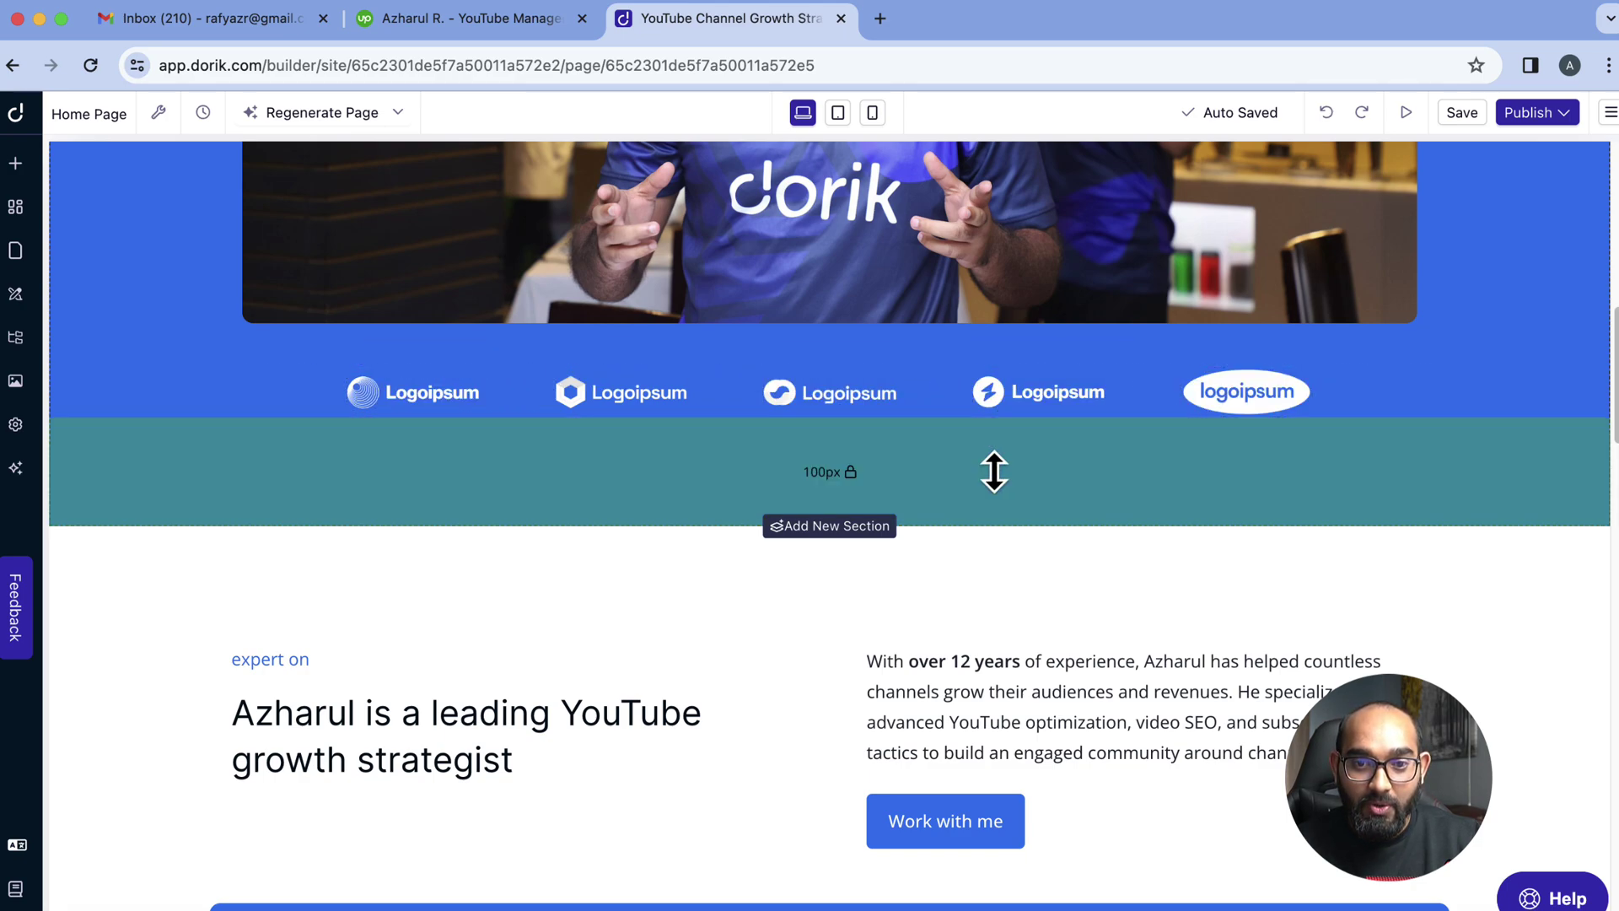
pyautogui.scroll(-5, 993, 469)
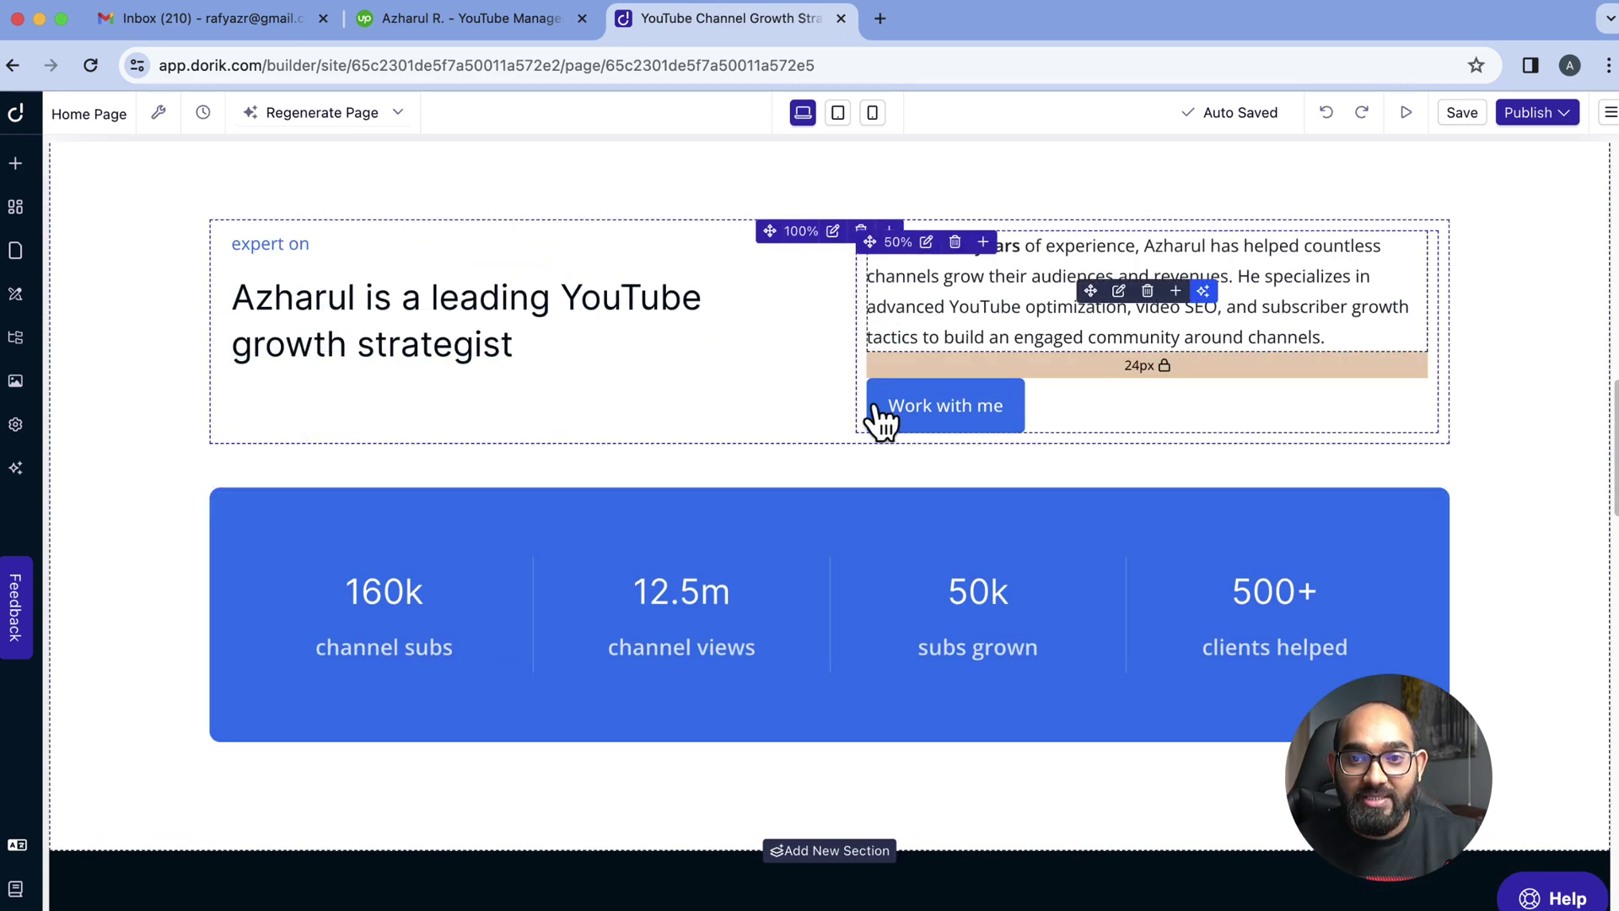
pyautogui.scroll(-1, 253, 624)
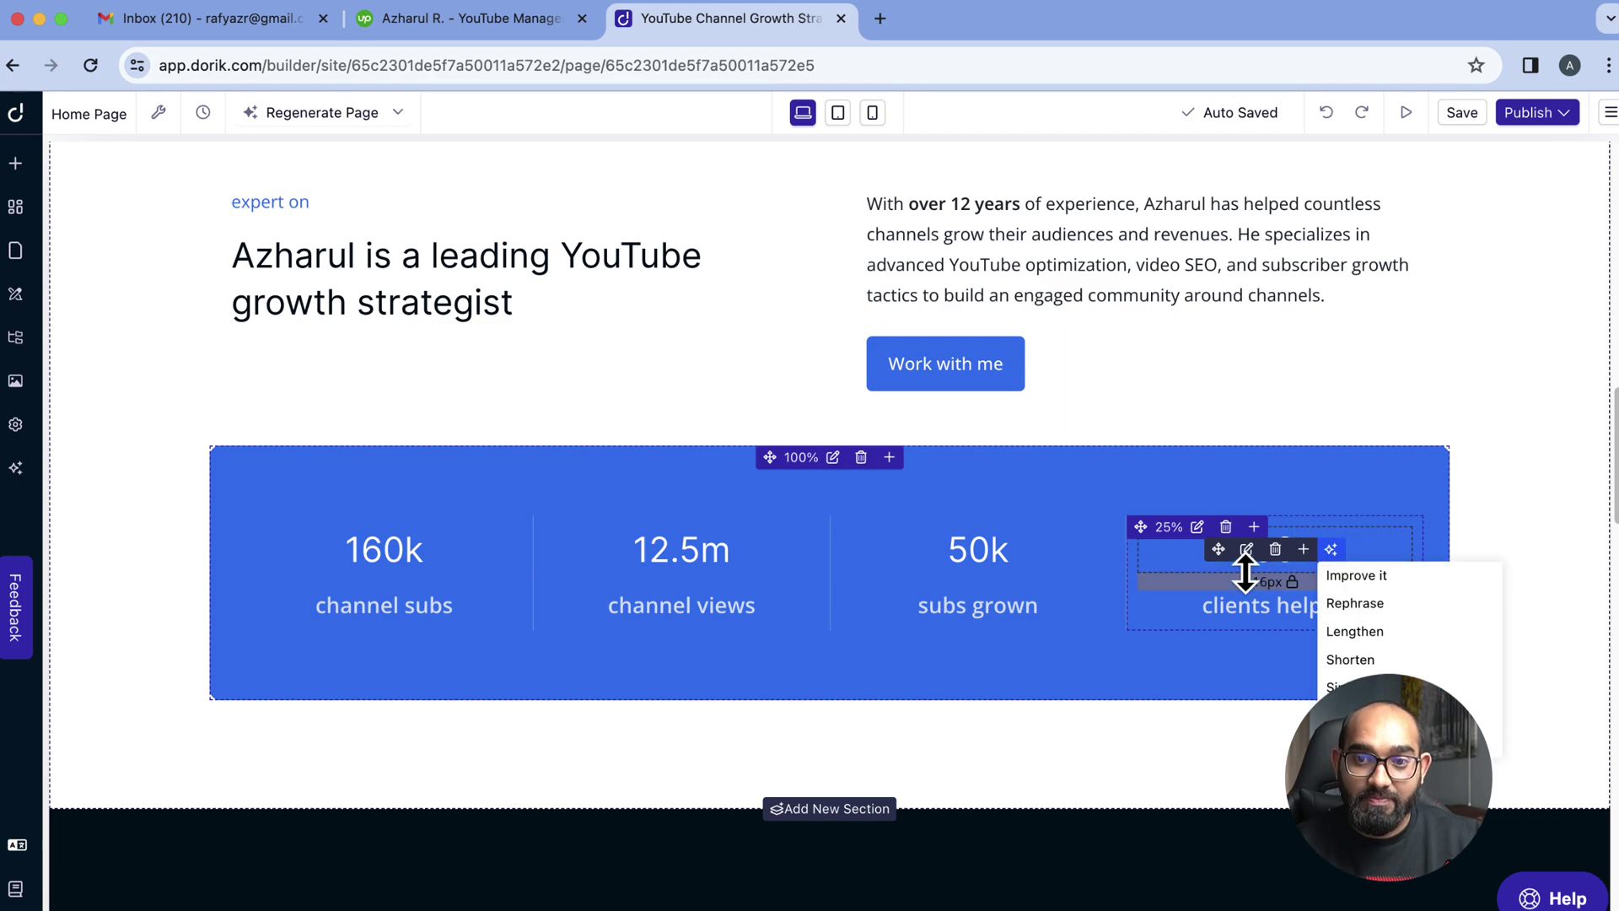
pyautogui.moveTo(1346, 552)
pyautogui.scroll(-5, 621, 694)
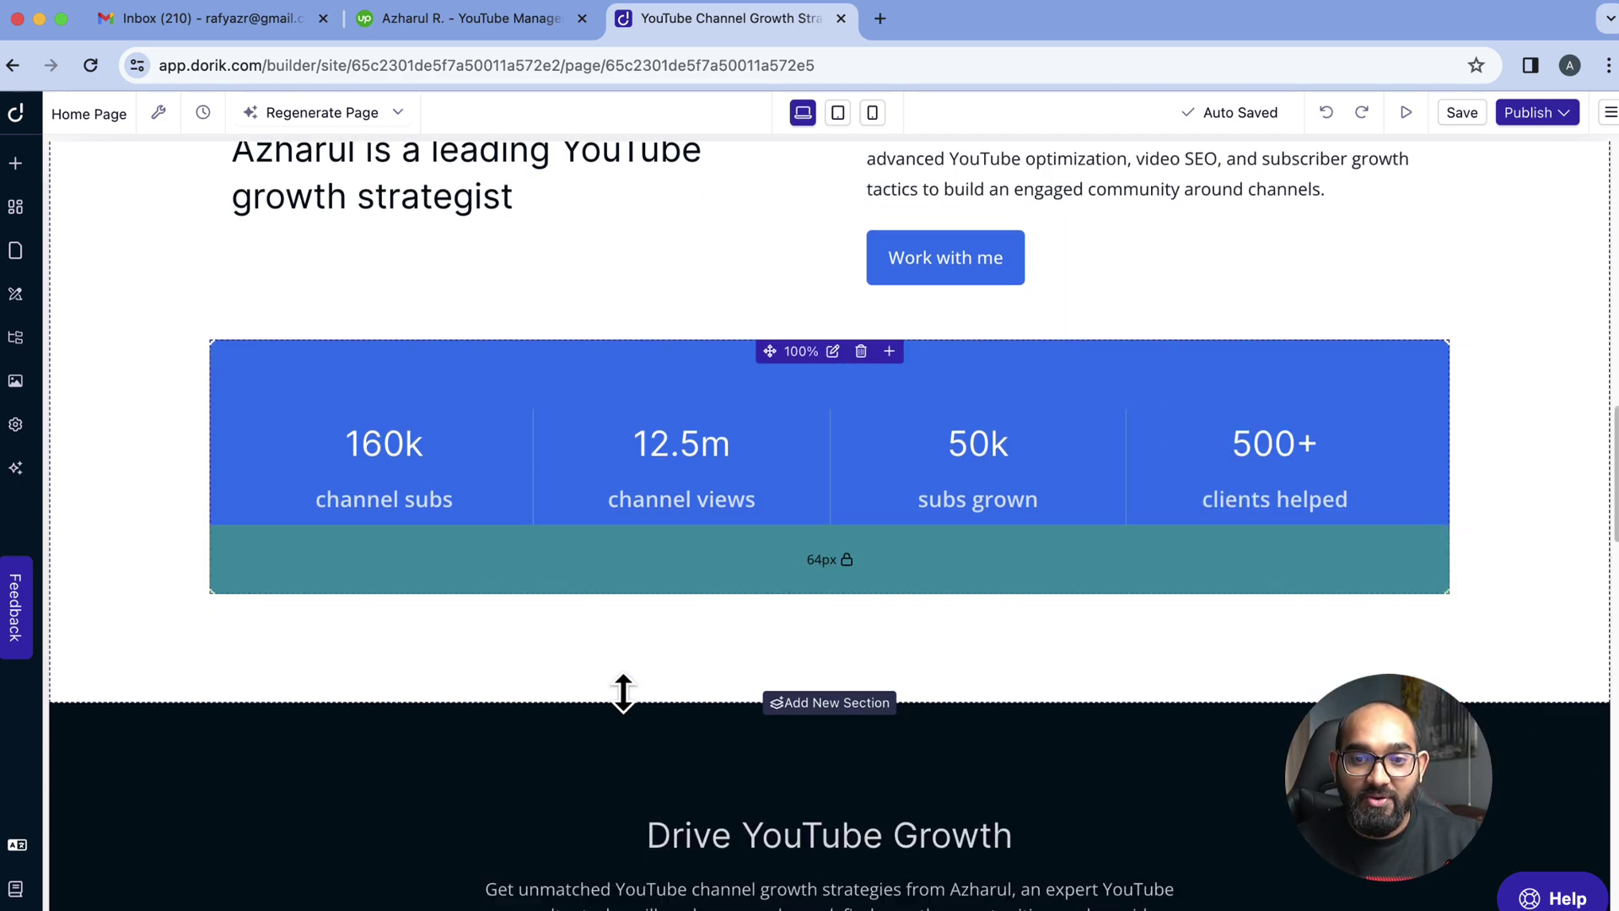
pyautogui.scroll(-2, 386, 672)
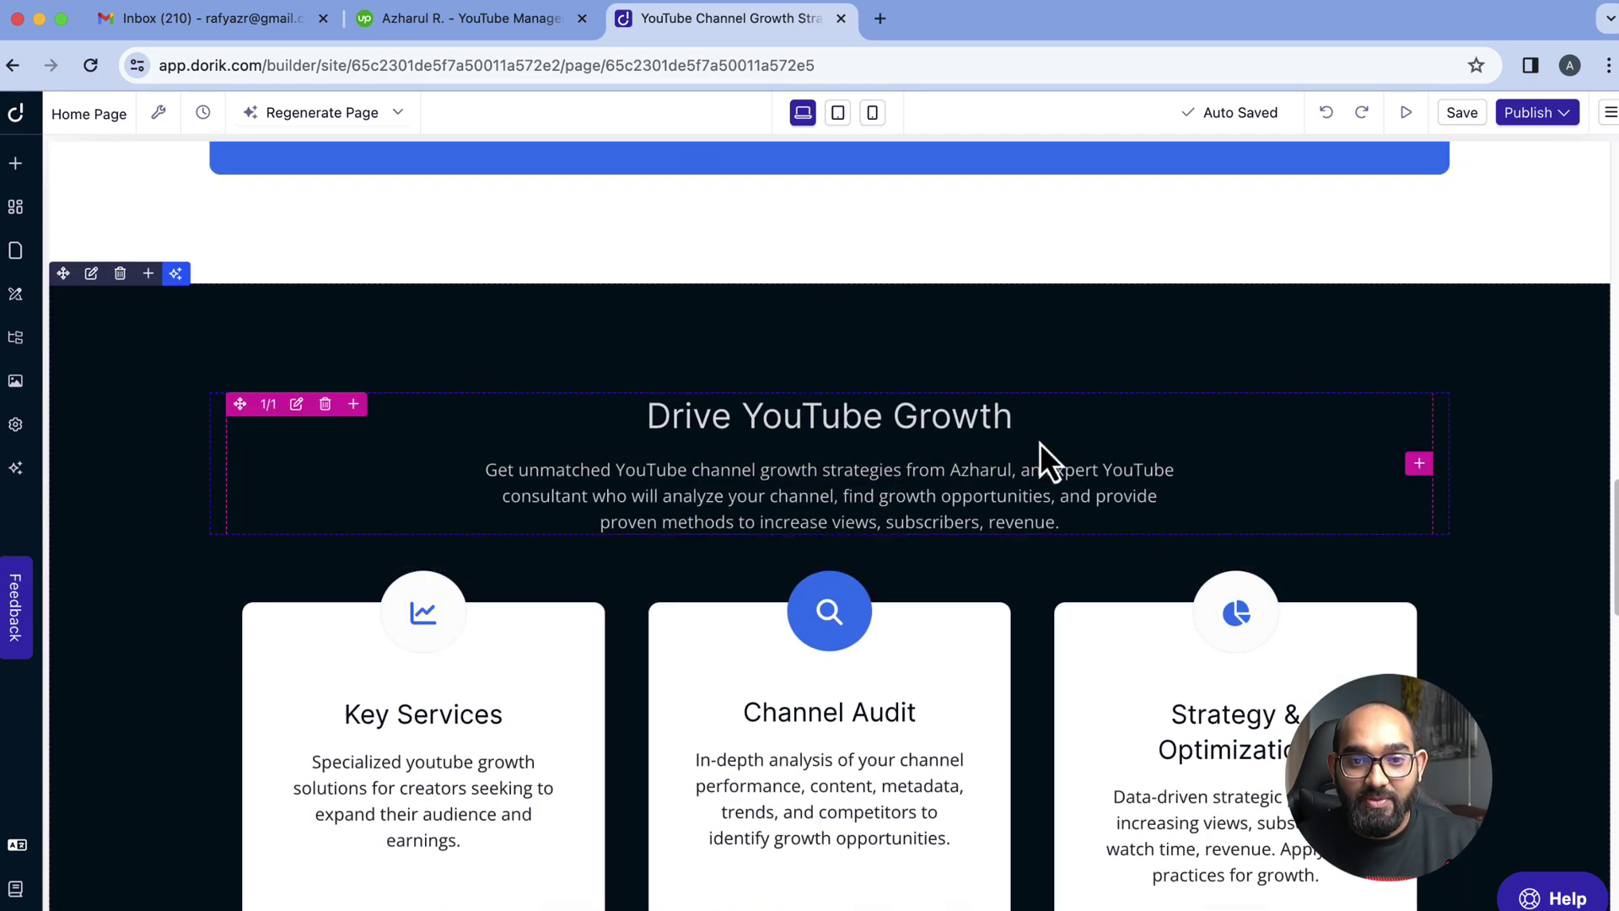
pyautogui.scroll(-2, 150, 820)
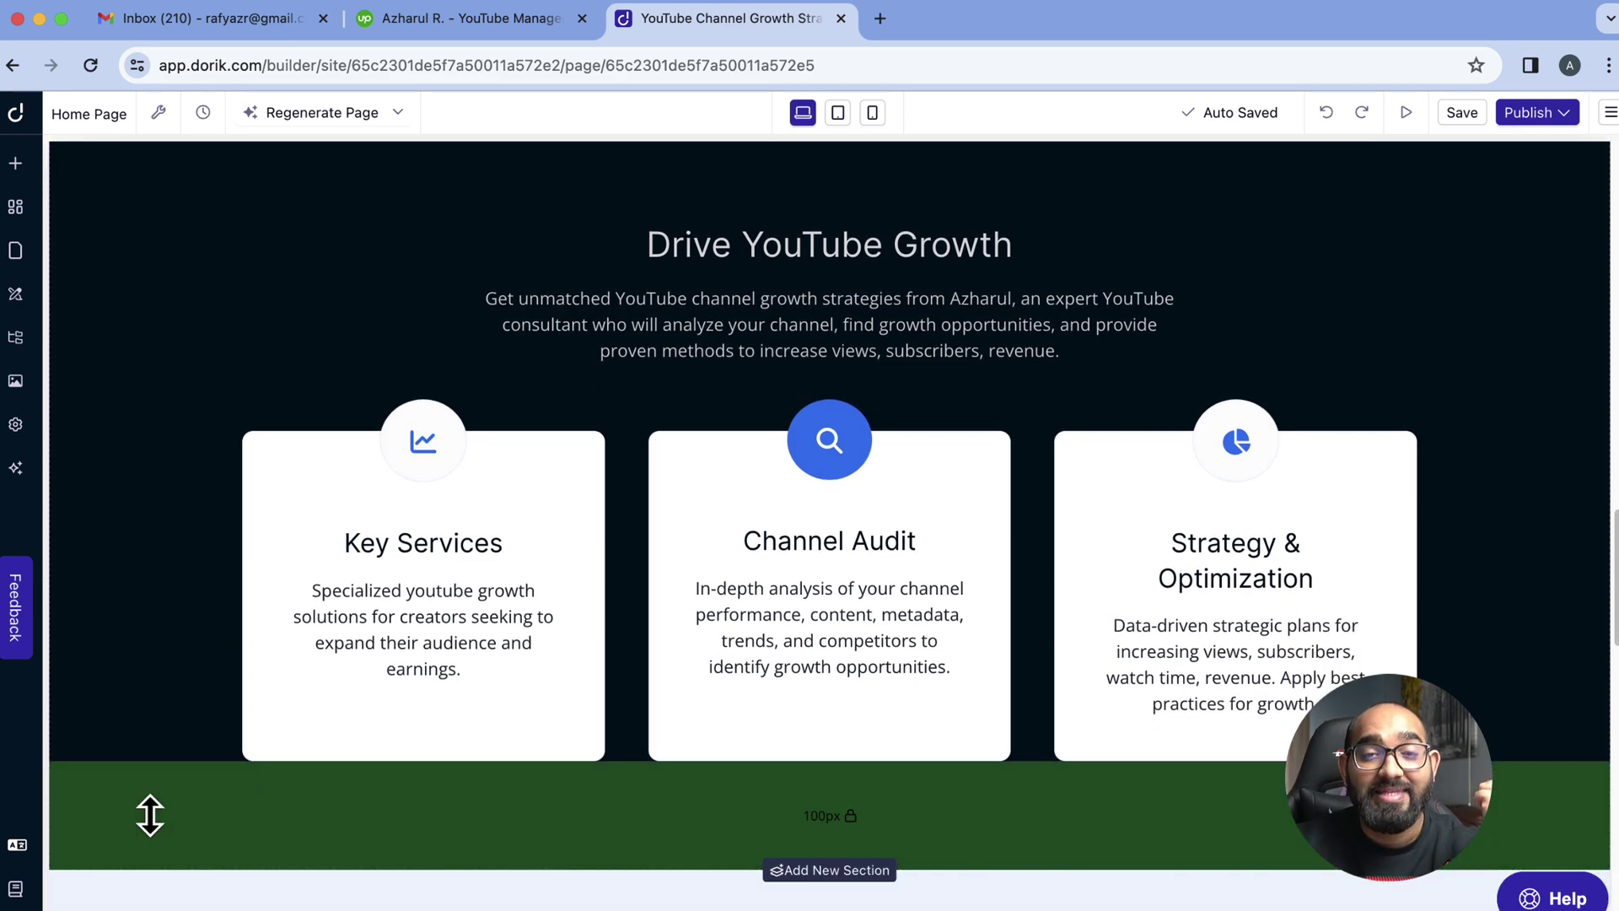
pyautogui.scroll(-5, 150, 816)
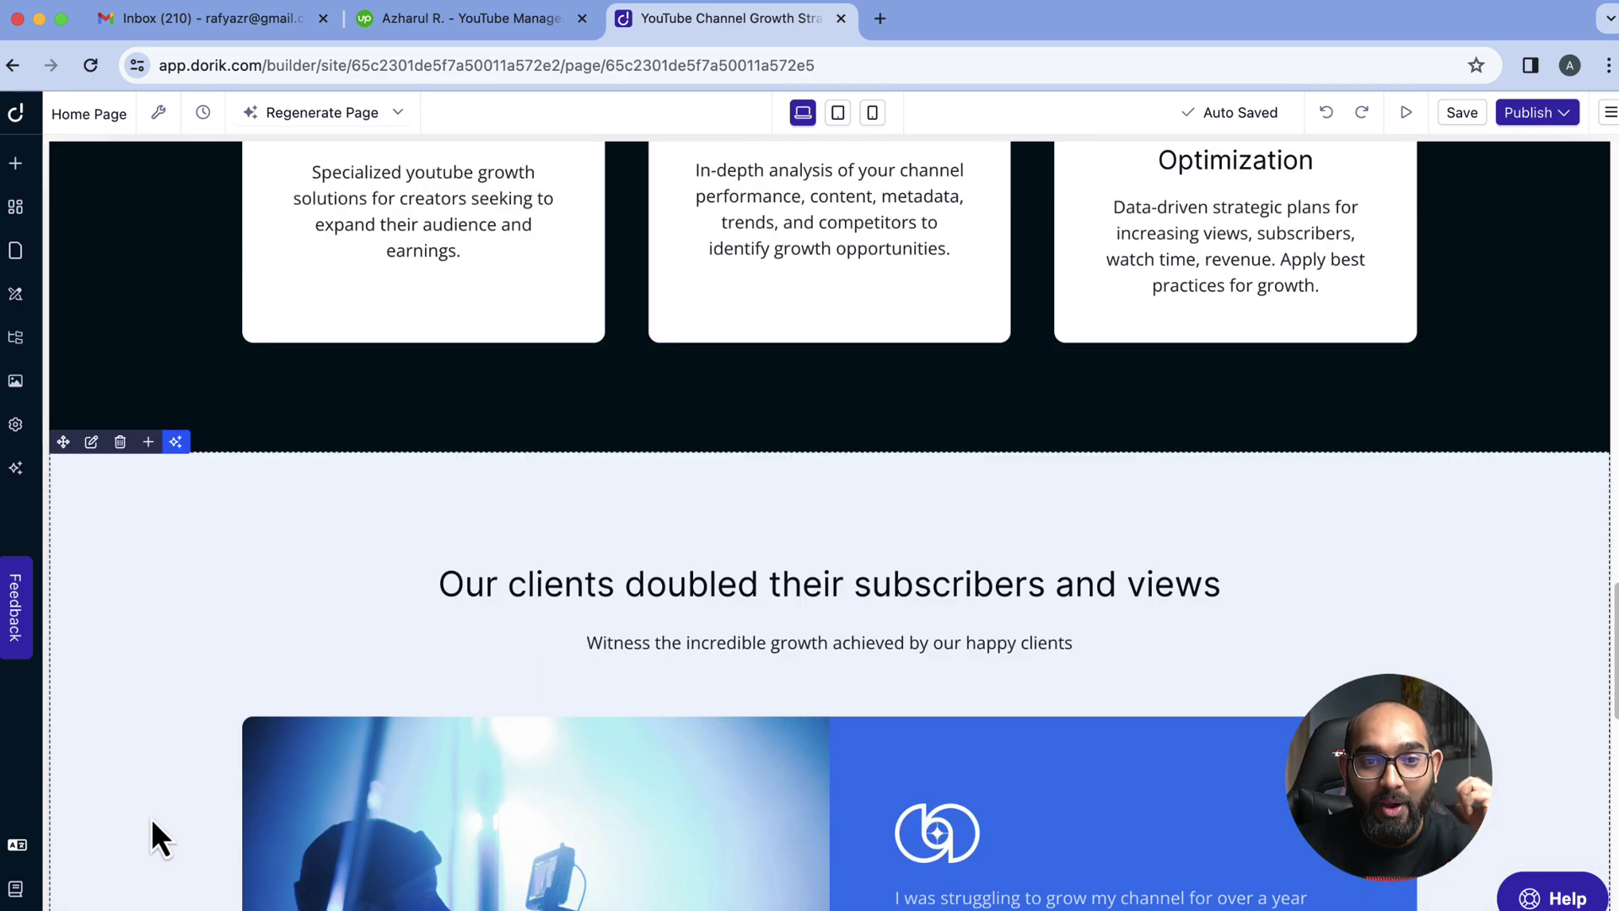
pyautogui.scroll(-15, 150, 818)
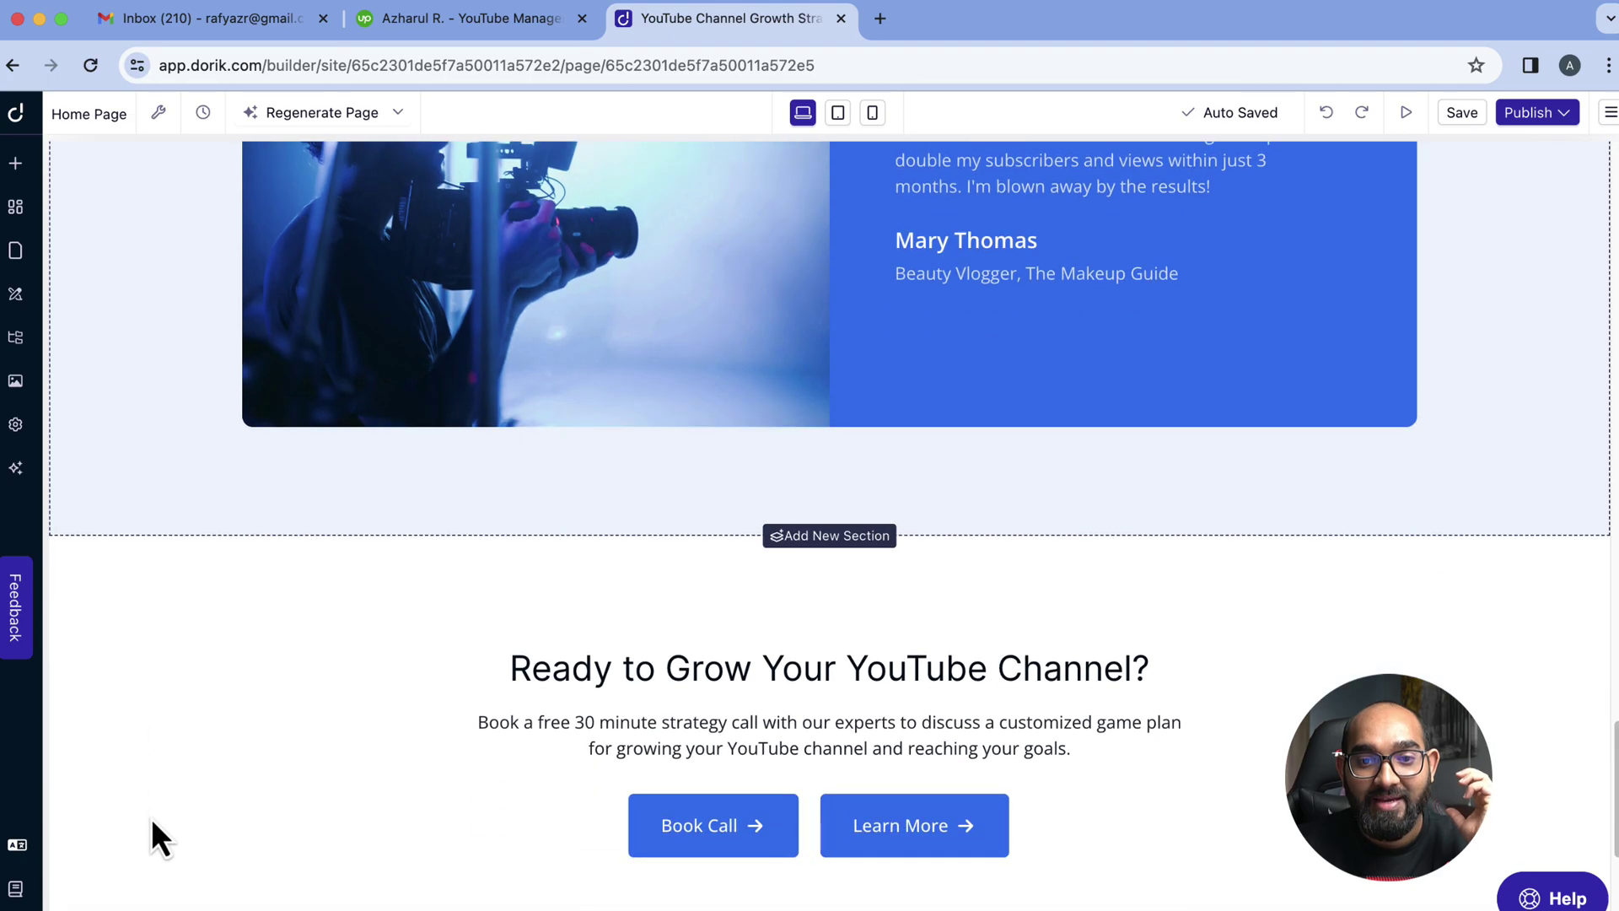
pyautogui.scroll(15, 150, 818)
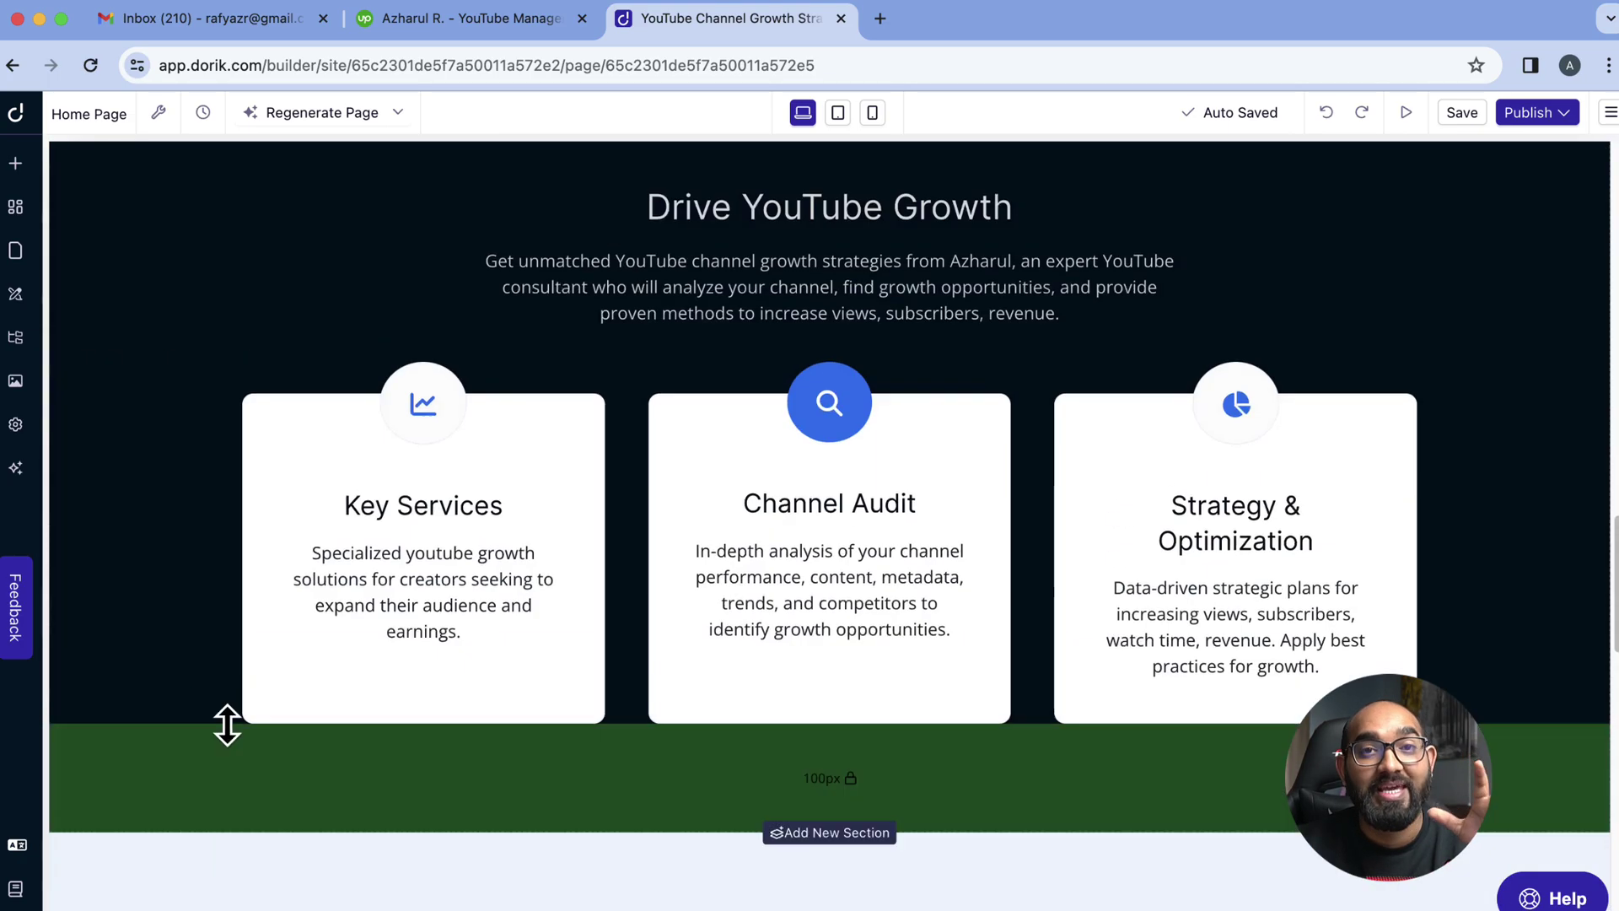
pyautogui.scroll(-5, 228, 725)
pyautogui.scroll(-15, 244, 711)
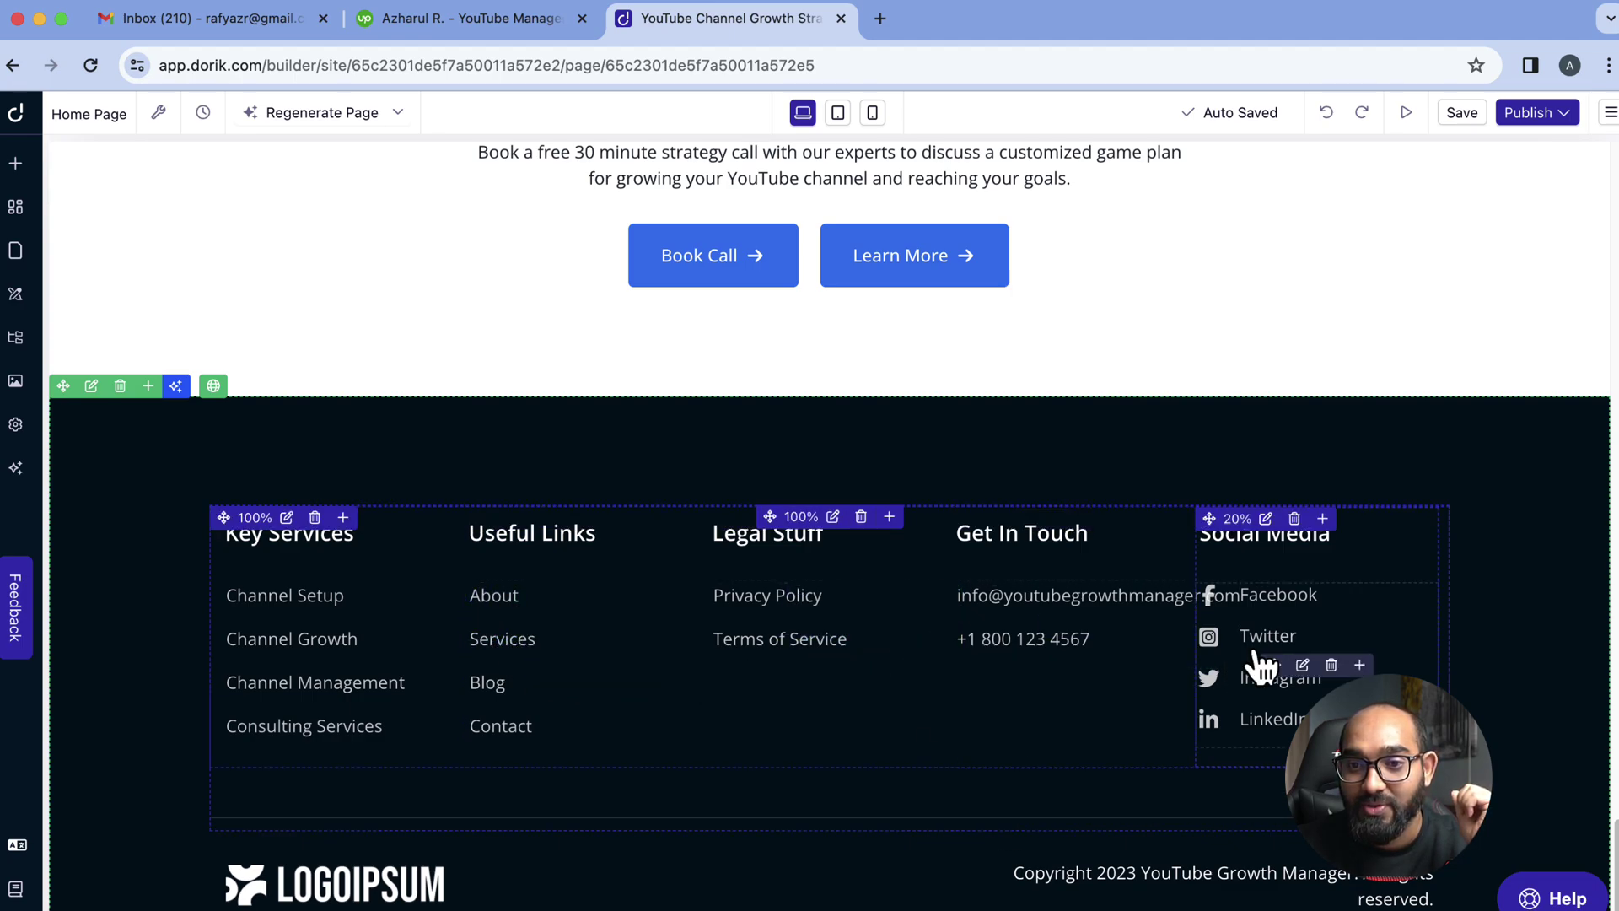
# Change the Get In Touch contact link text to the owner's e-mail address
pyautogui.click(1057, 615)
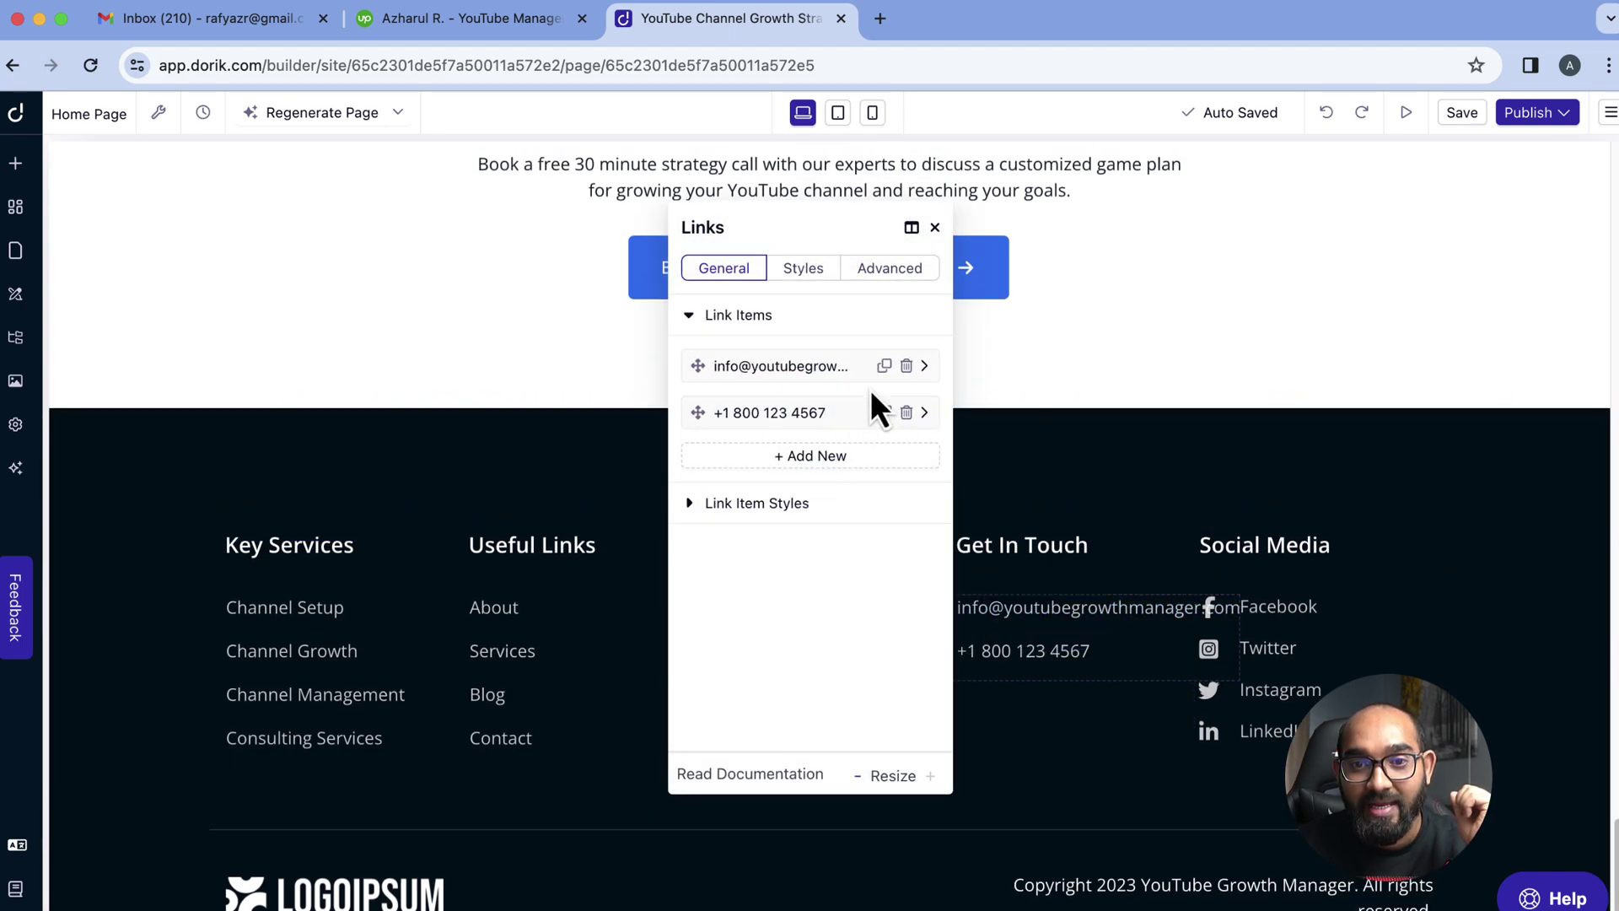
pyautogui.click(925, 368)
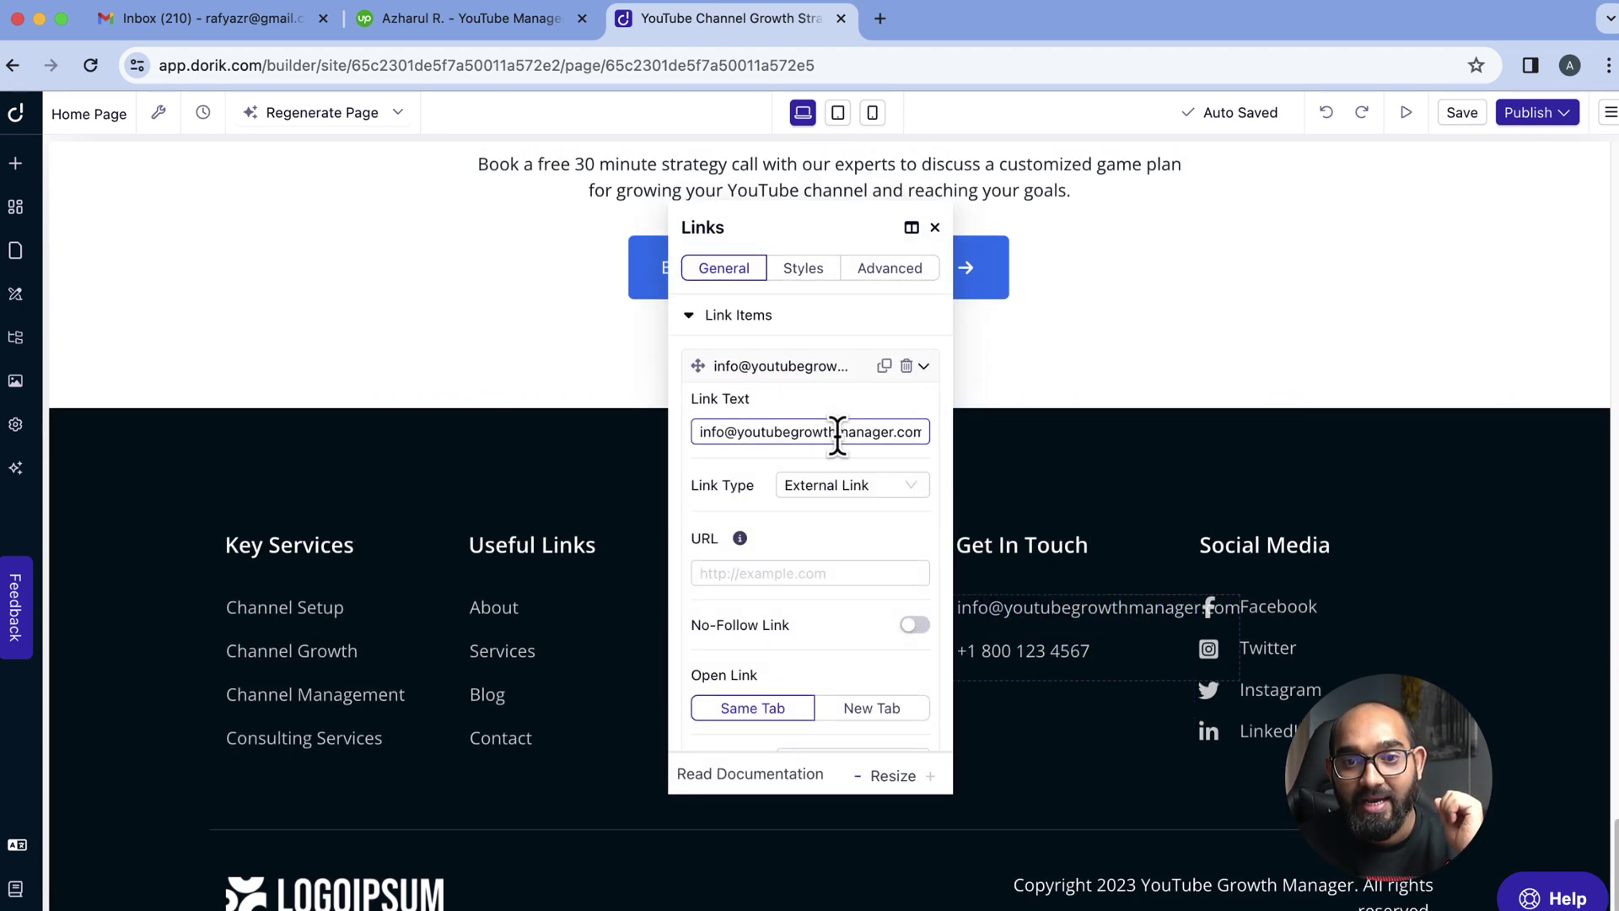
pyautogui.tripleClick(752, 430)
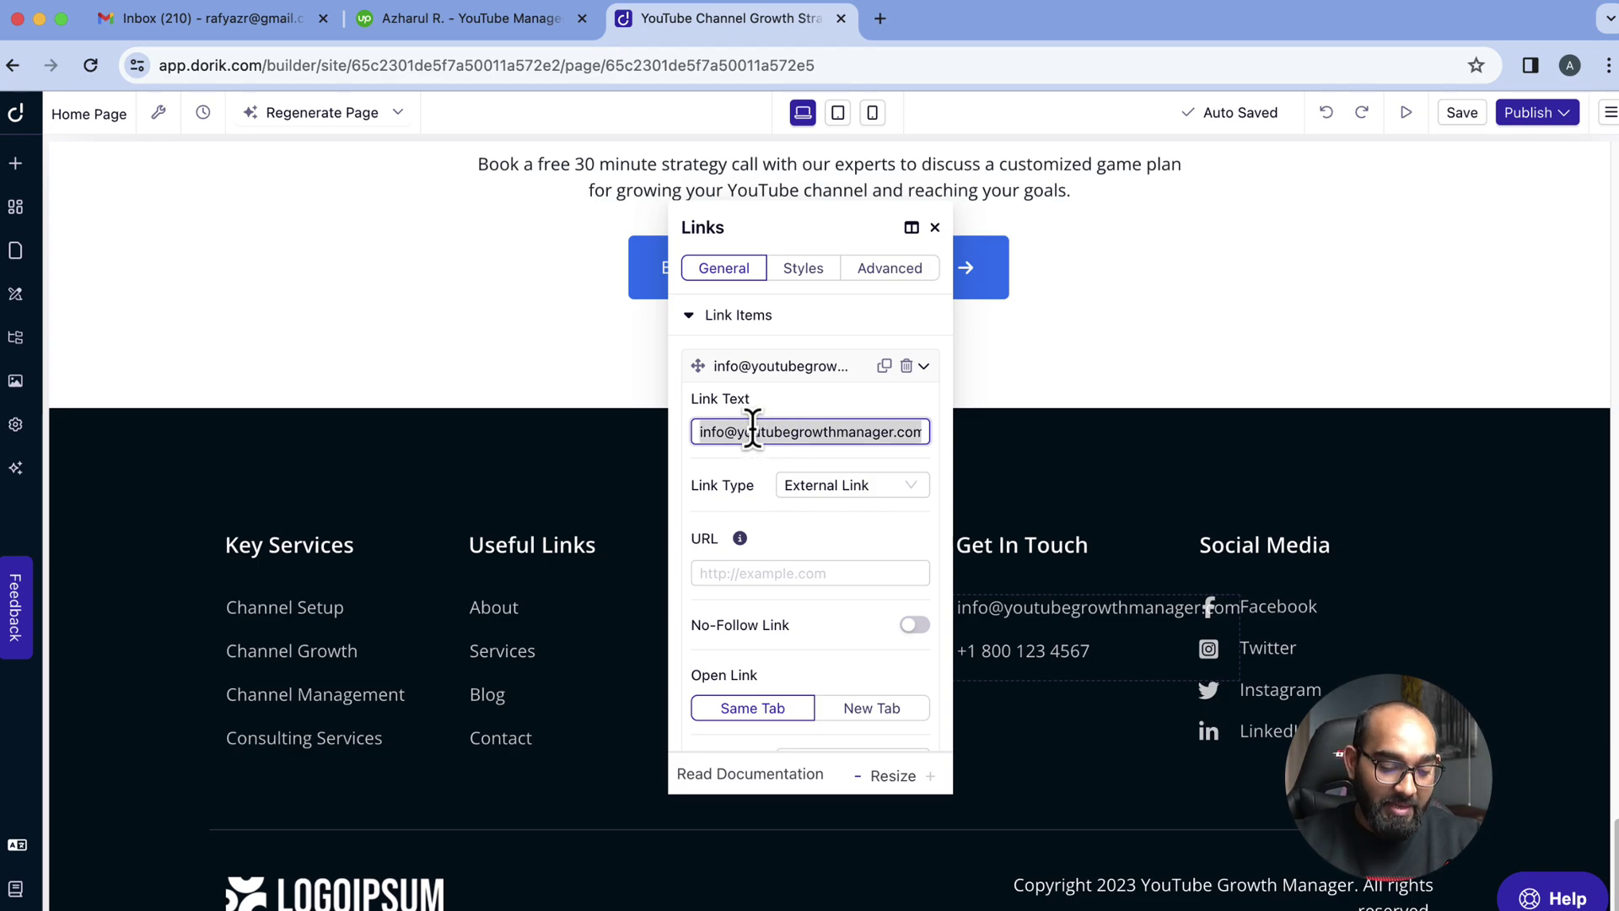
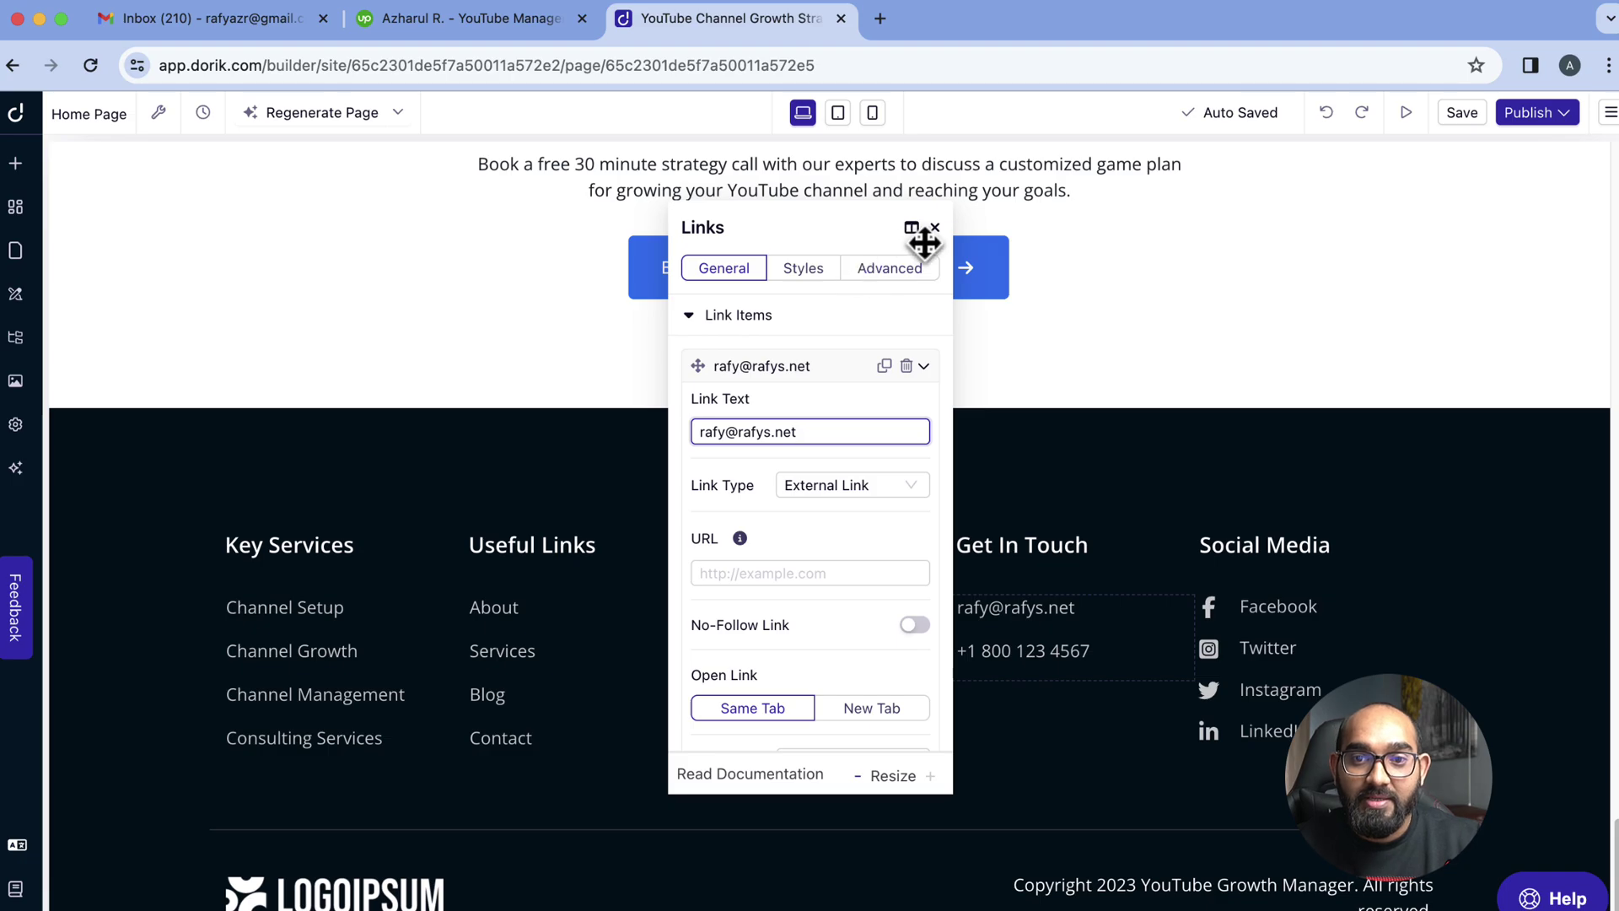
pyautogui.click(934, 229)
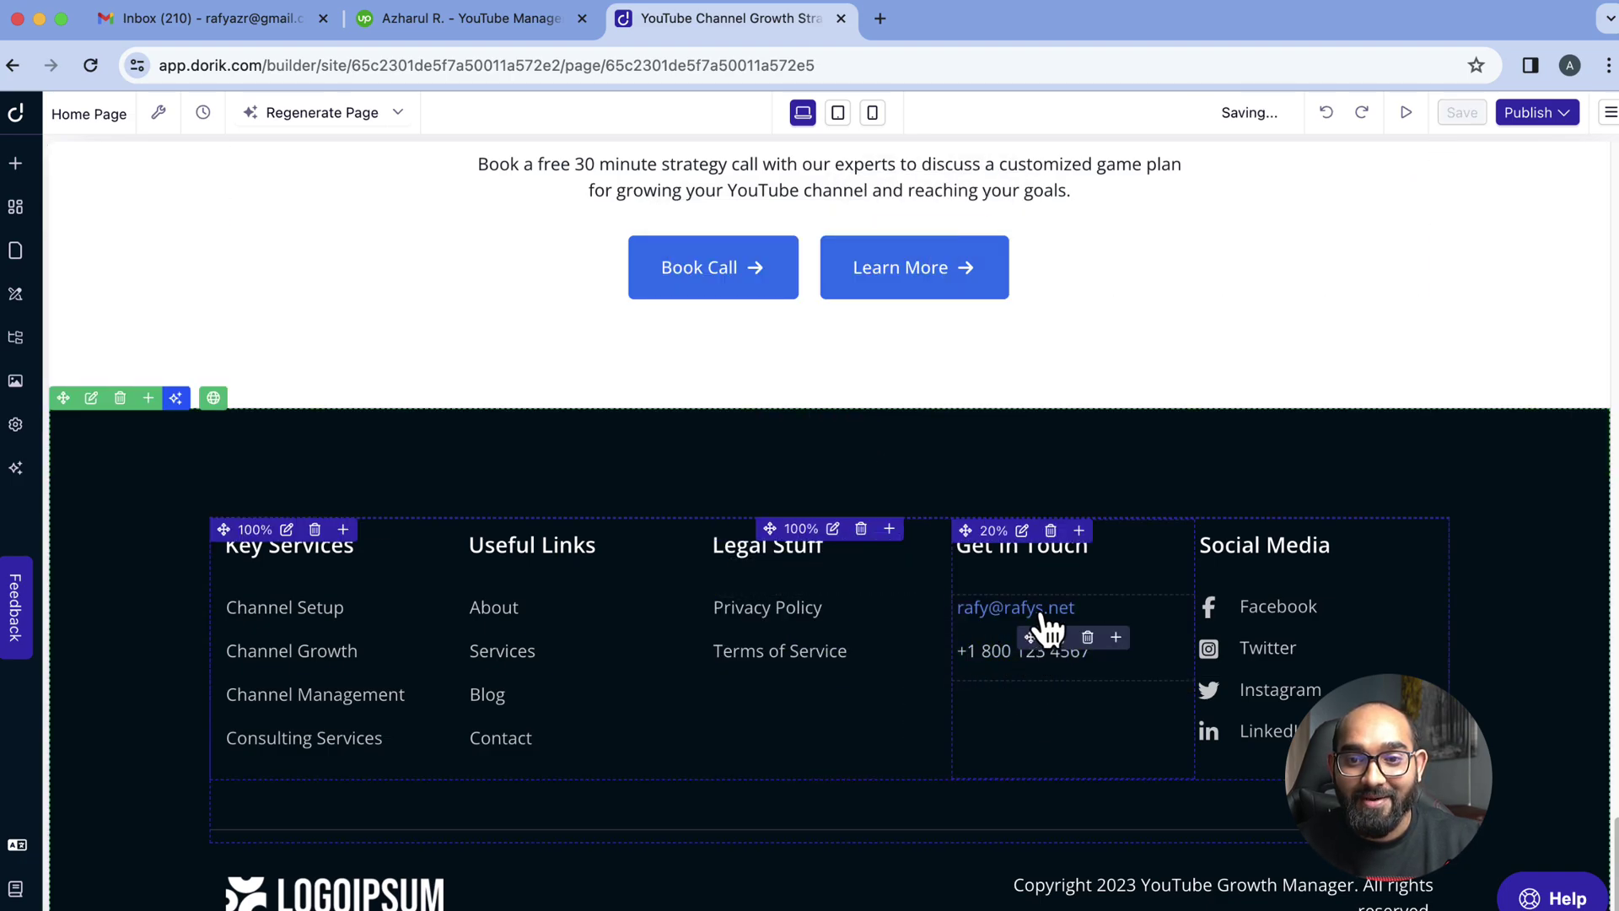
# Show the AI regeneration options on the Drive YouTube Growth services section with its Channel Audit card
pyautogui.scroll(15, 520, 603)
pyautogui.scroll(15, 520, 607)
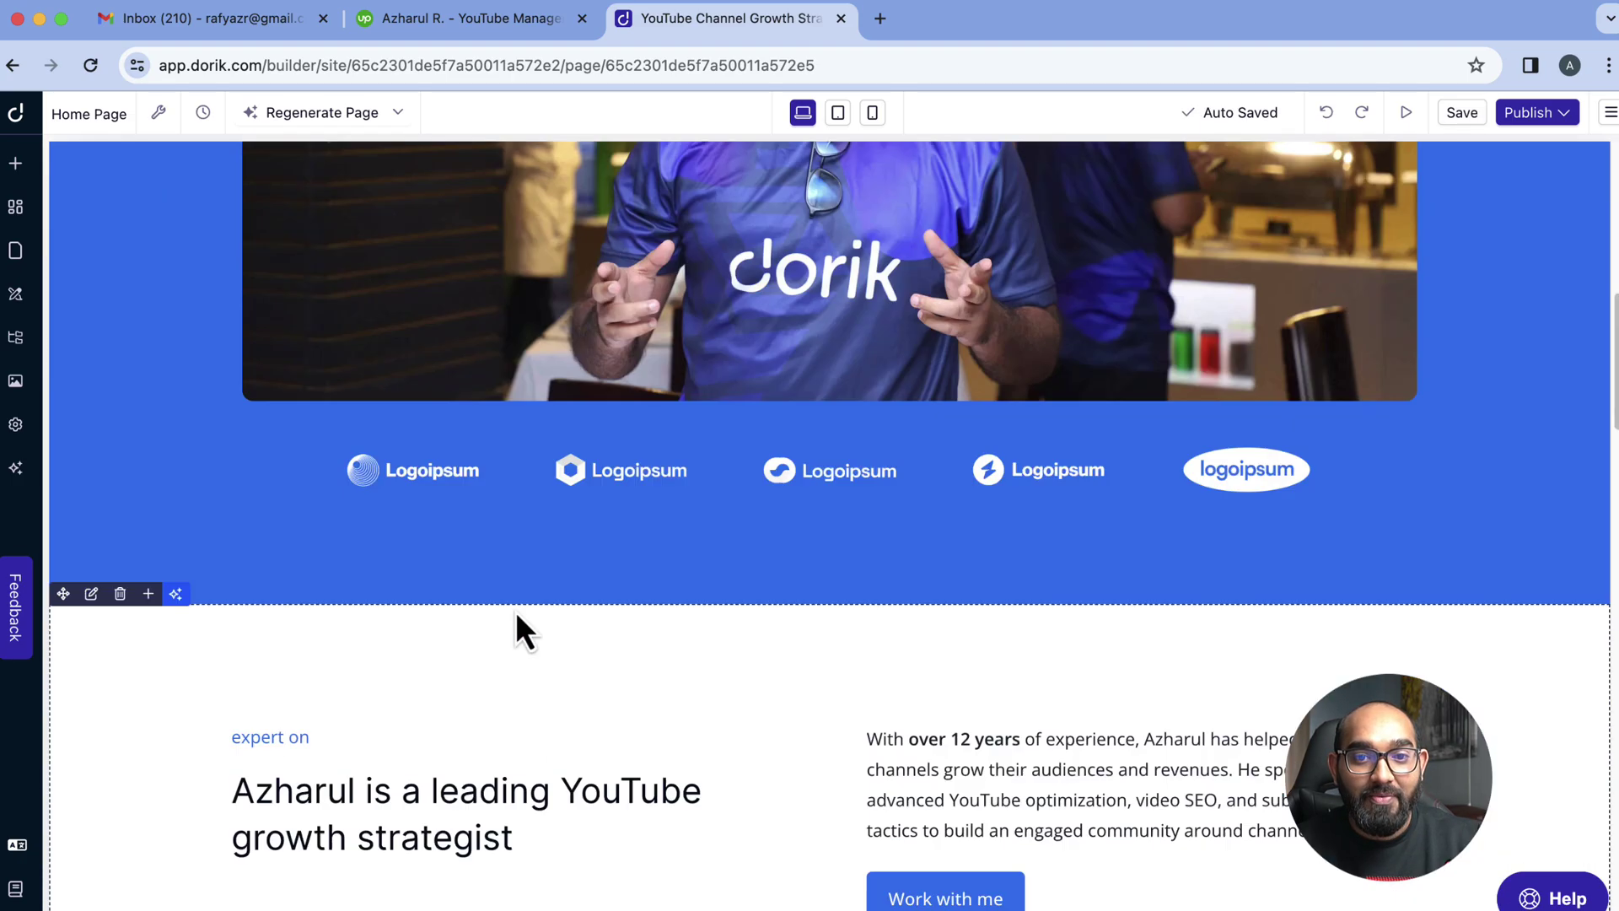
pyautogui.scroll(-15, 523, 607)
pyautogui.scroll(-1, 492, 699)
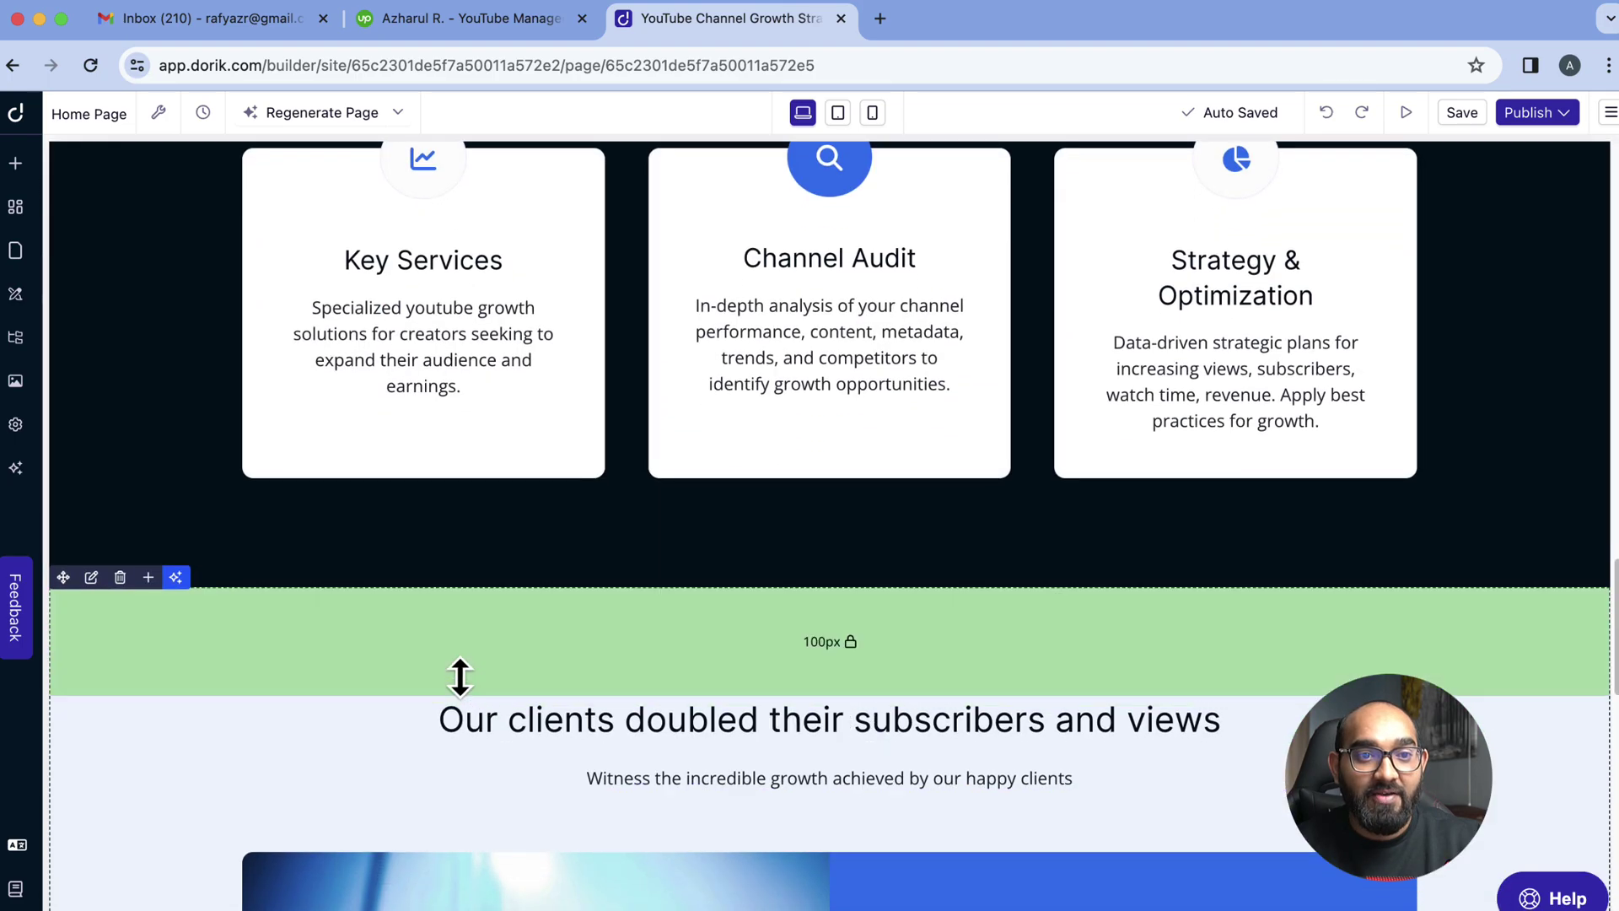
pyautogui.scroll(15, 459, 675)
pyautogui.scroll(1, 348, 548)
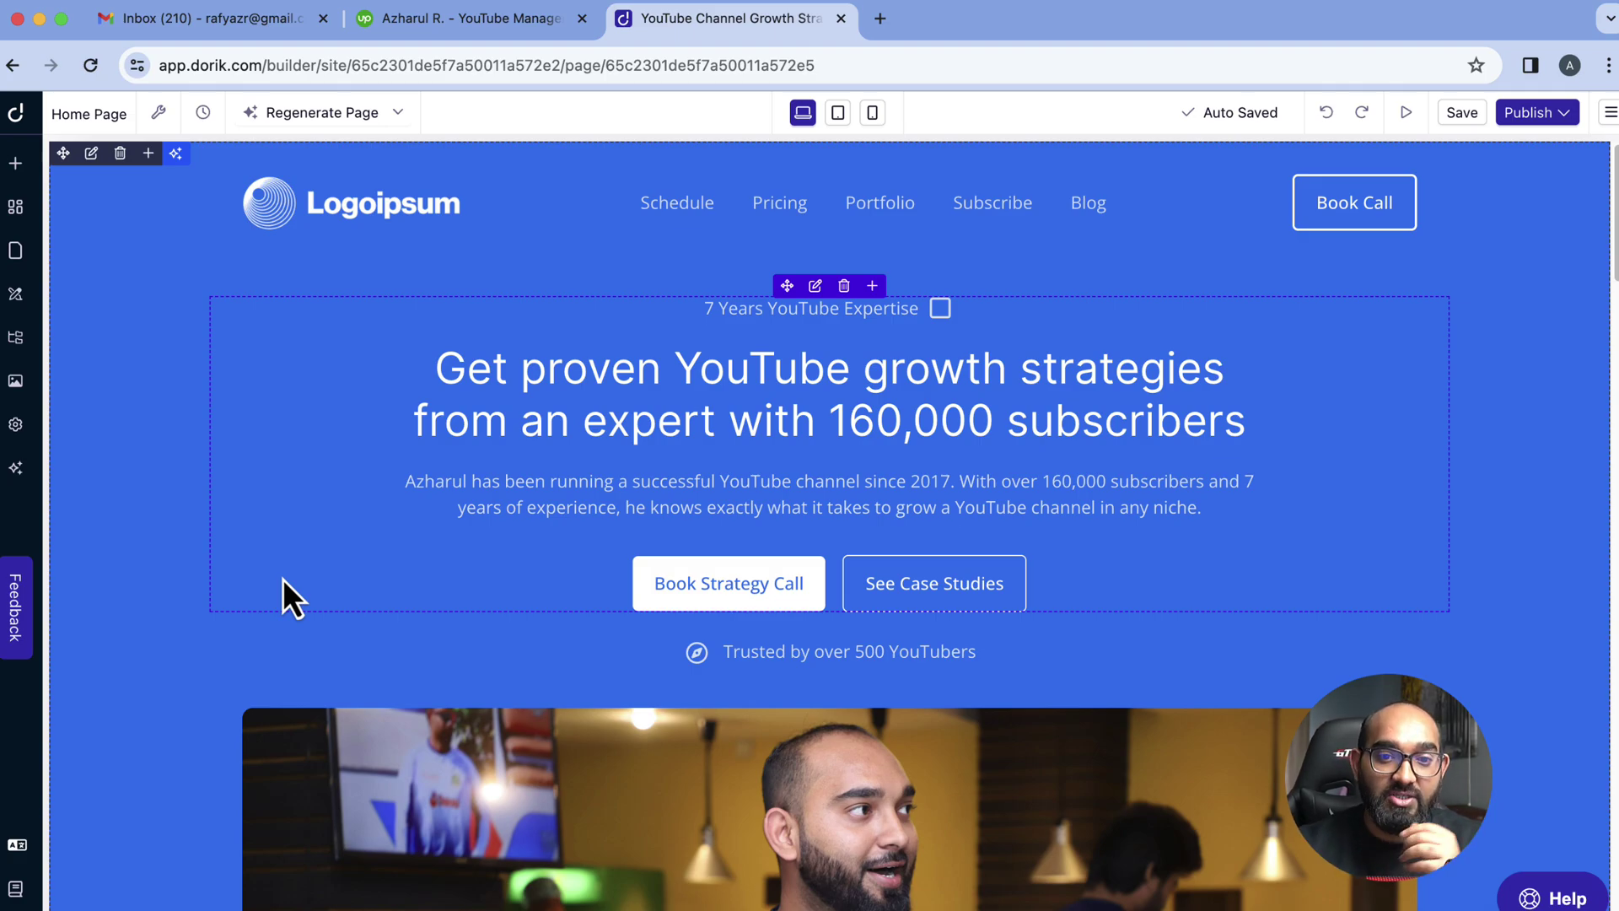
pyautogui.scroll(-15, 221, 634)
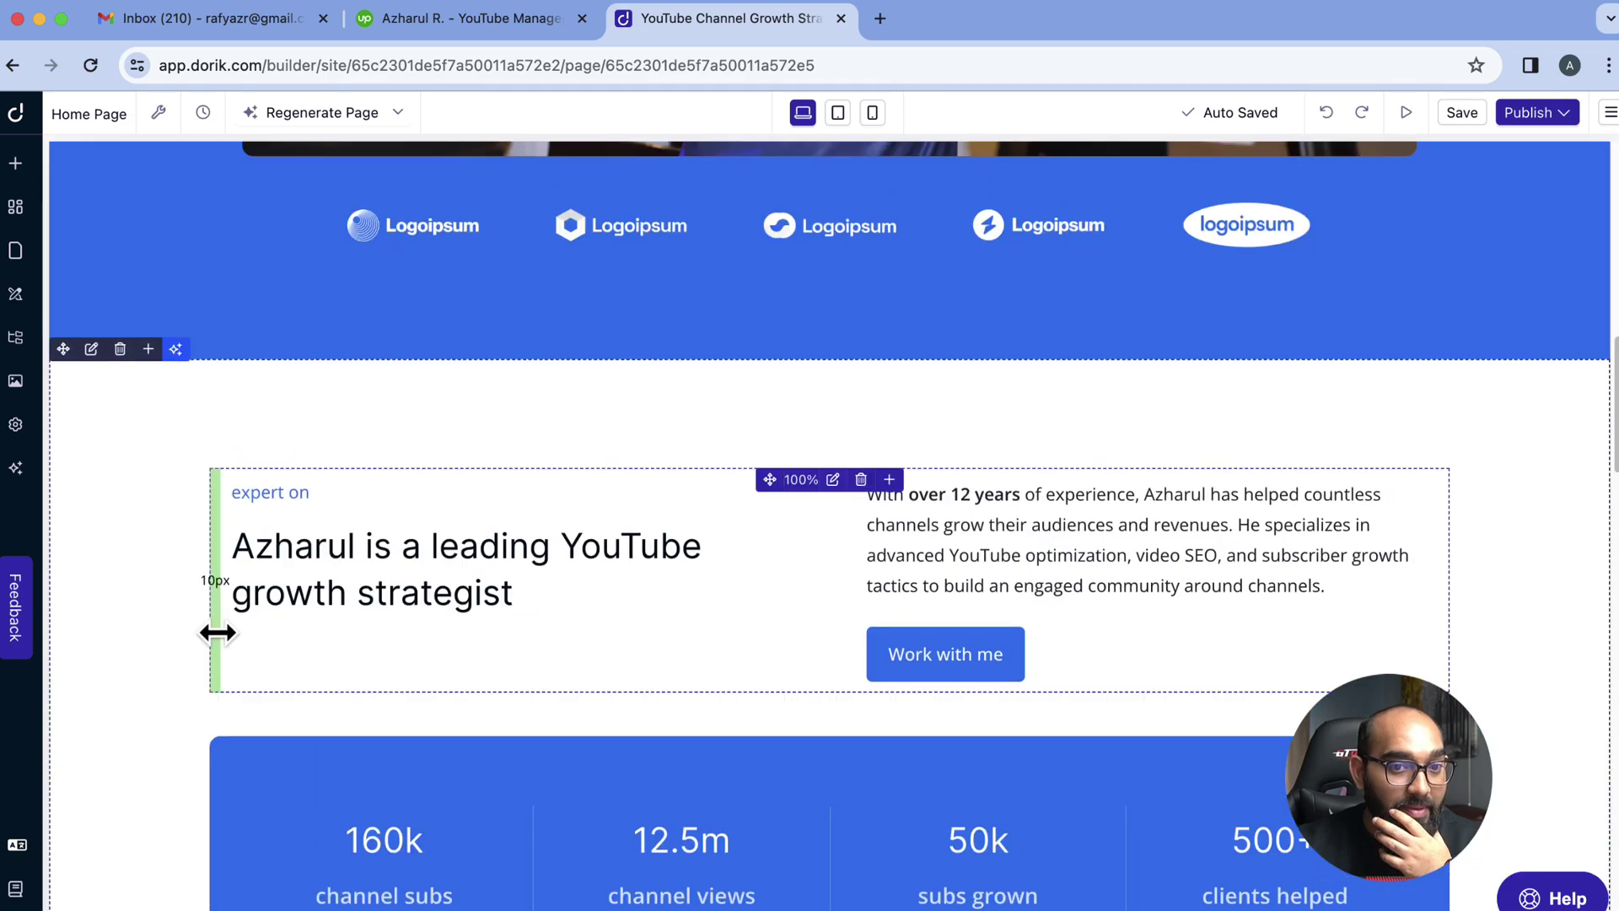
pyautogui.scroll(-3, 188, 599)
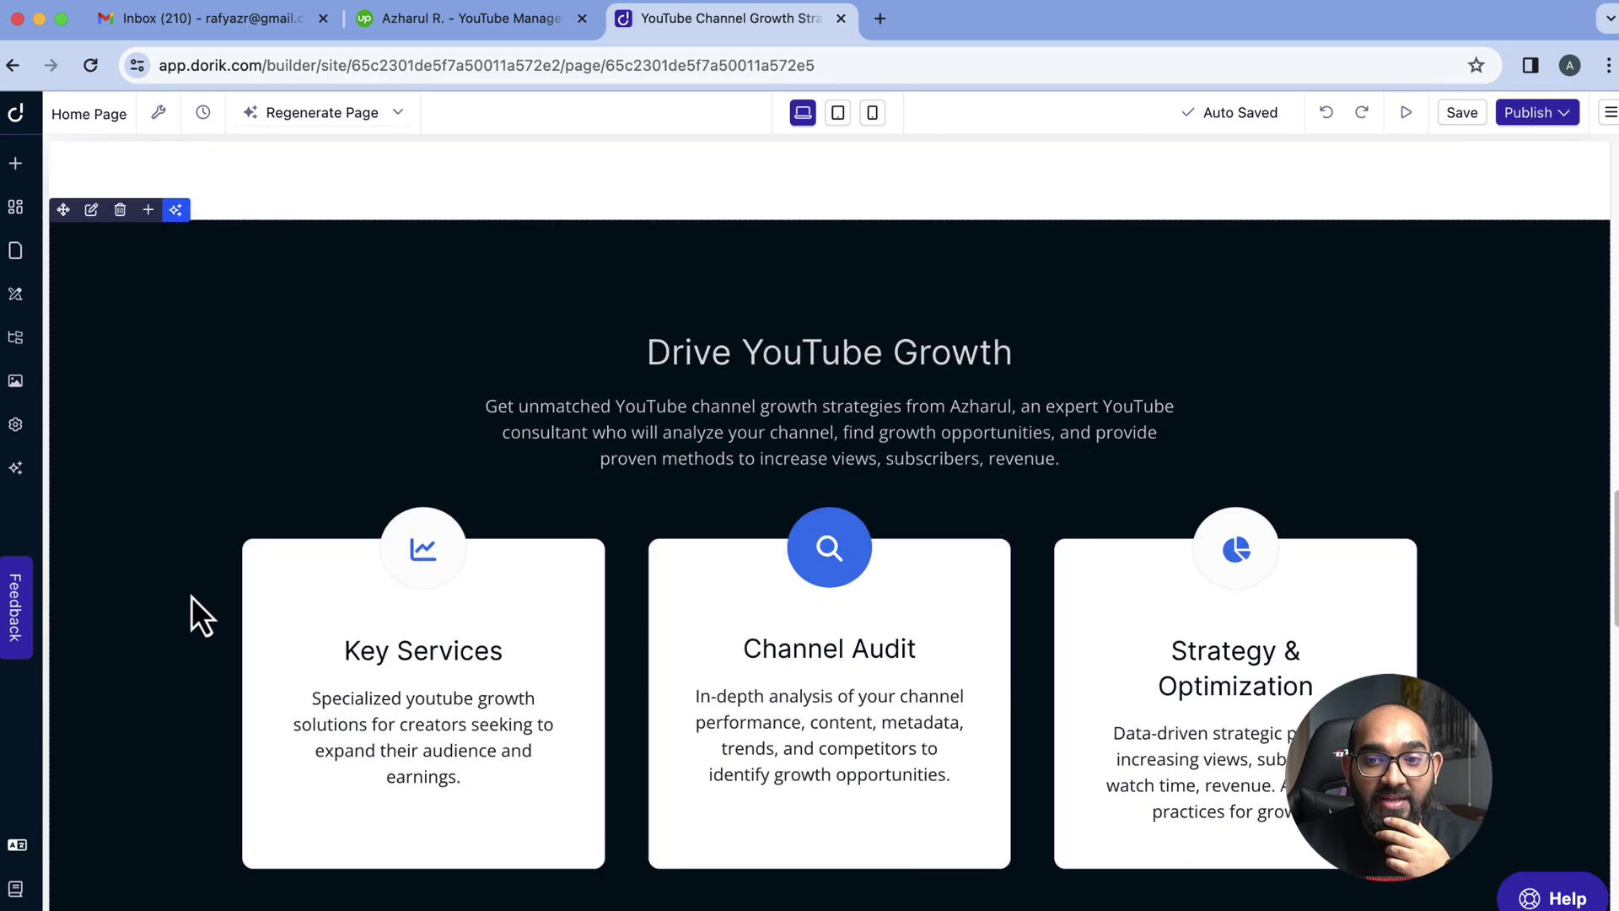
pyautogui.scroll(1, 175, 559)
pyautogui.scroll(-1, 199, 514)
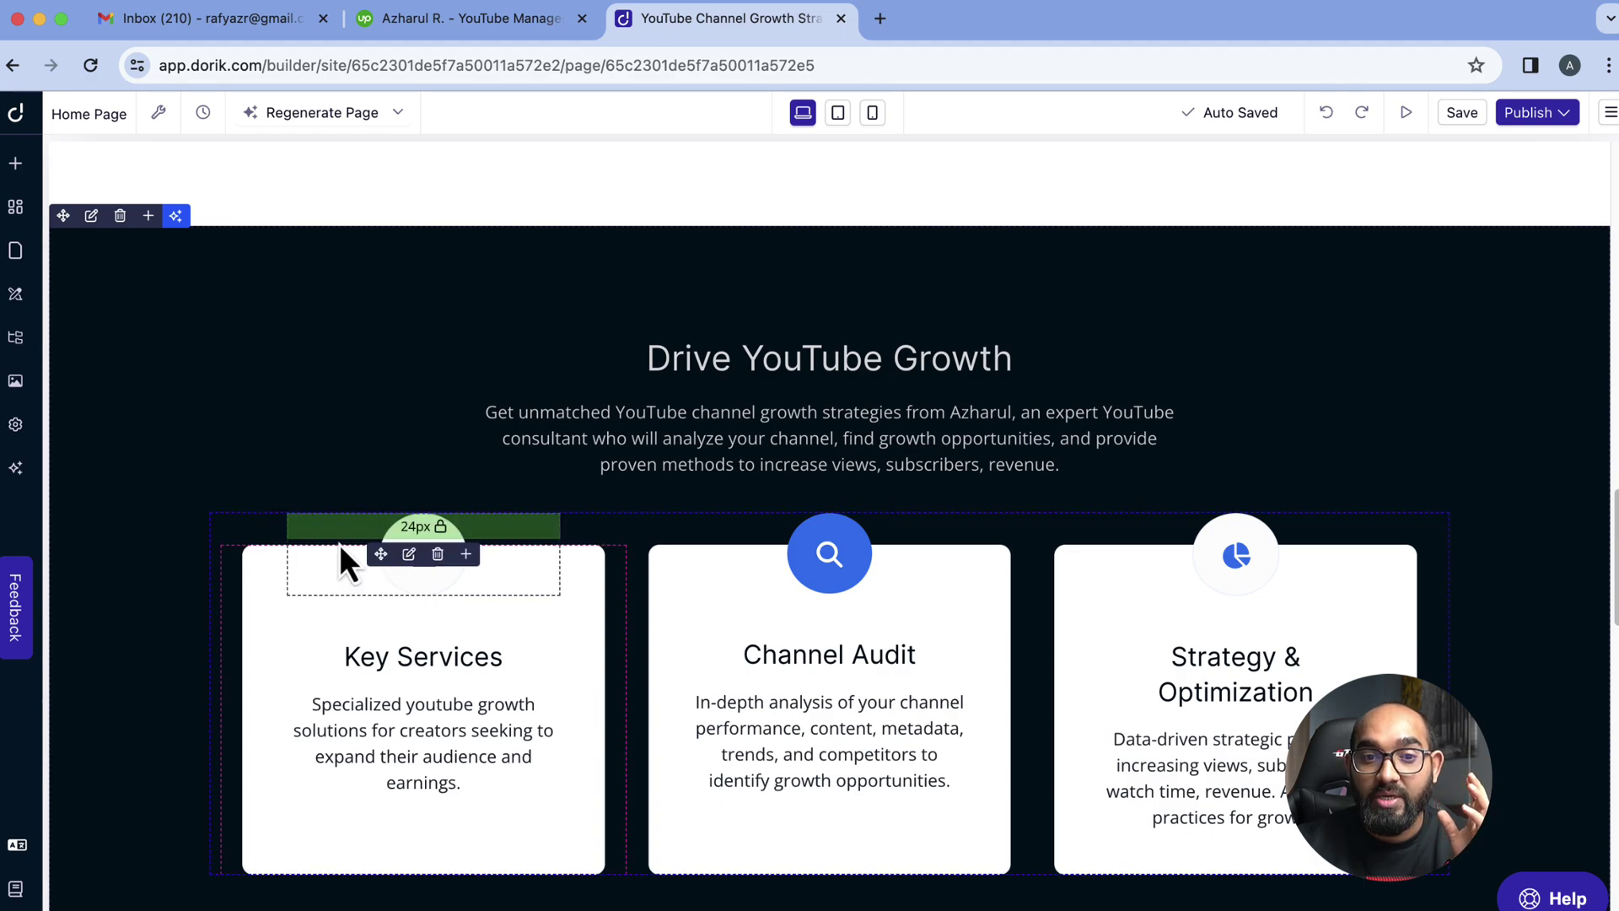
pyautogui.click(175, 215)
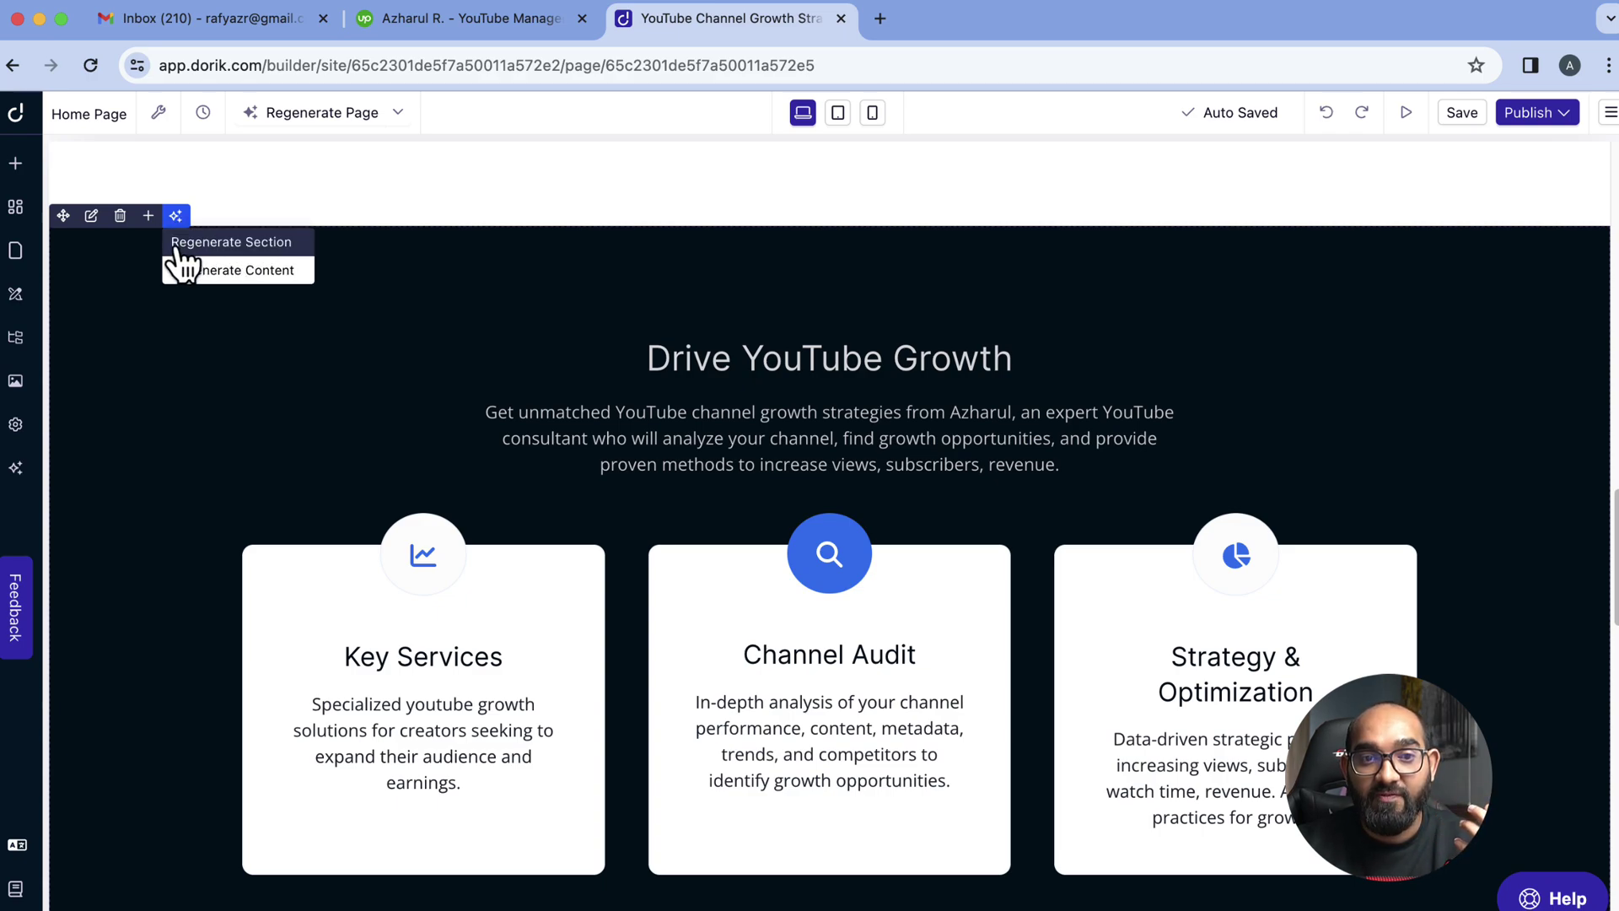
# Regenerate the services section with the default AI command and review the new Channel Audits, Strategy Plans and Implementation cards
pyautogui.click(244, 246)
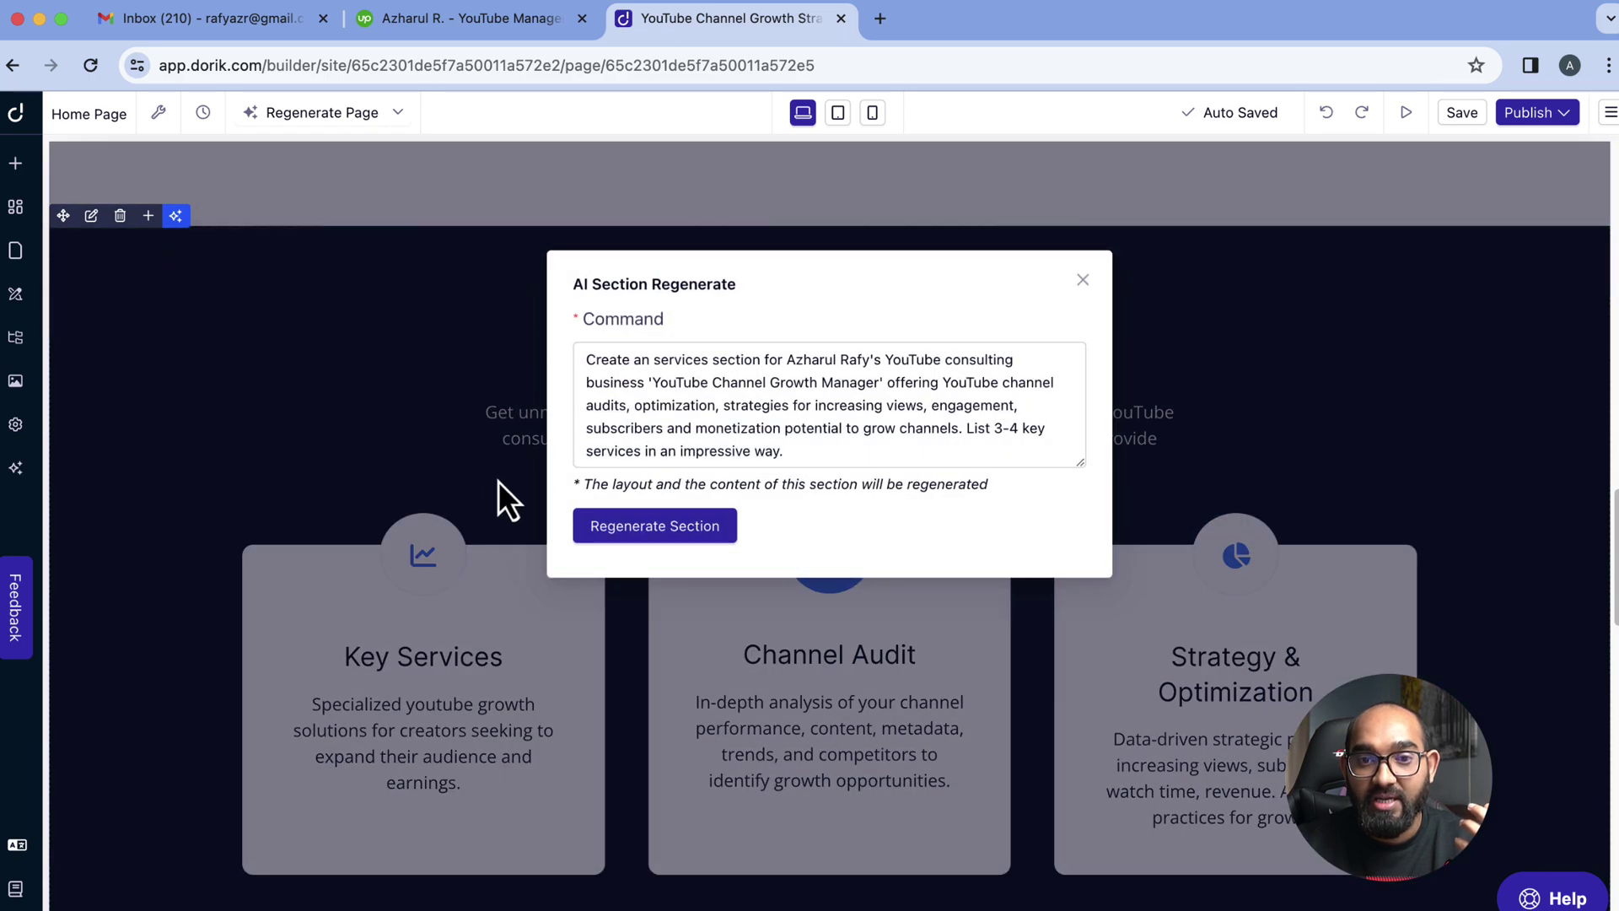
pyautogui.click(650, 539)
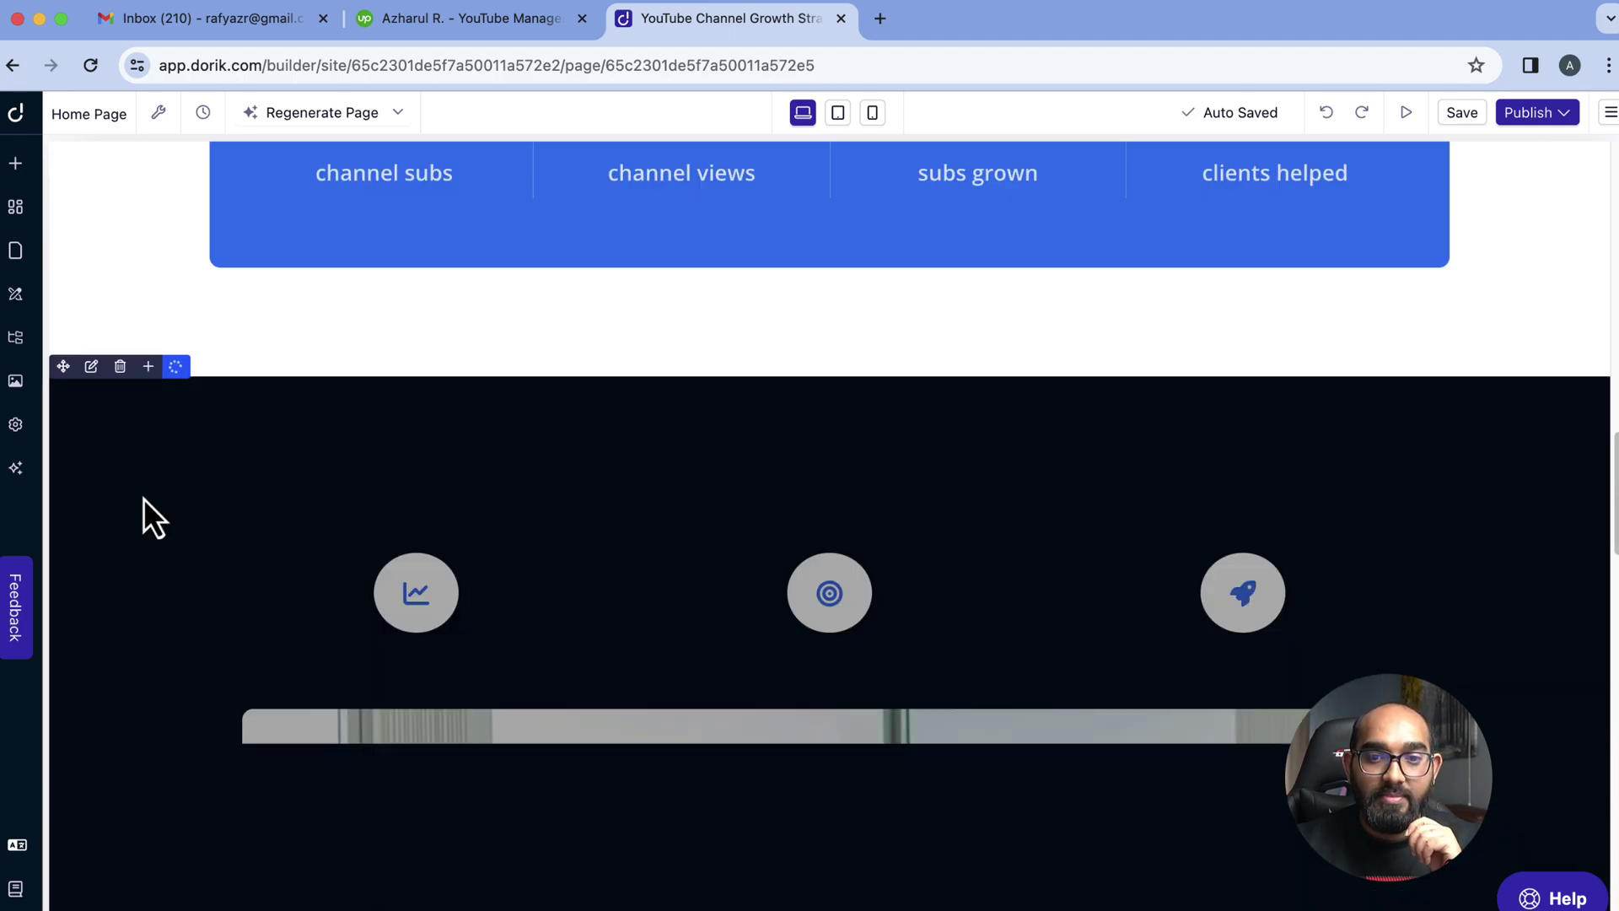
pyautogui.scroll(-5, 312, 548)
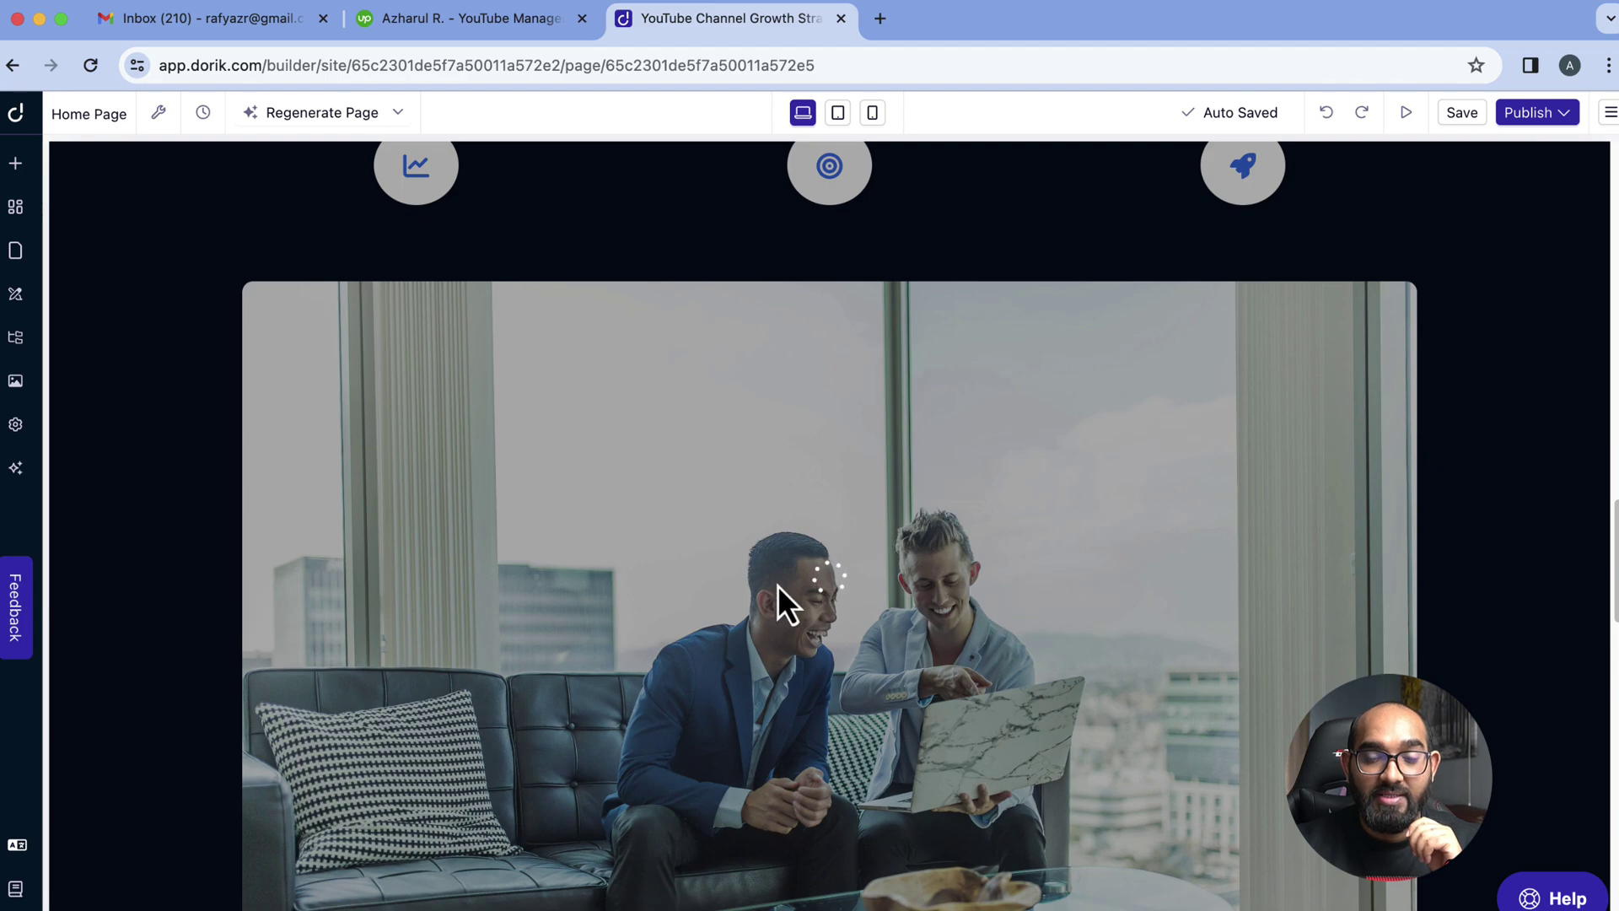
pyautogui.scroll(-5, 777, 586)
pyautogui.scroll(5, 695, 640)
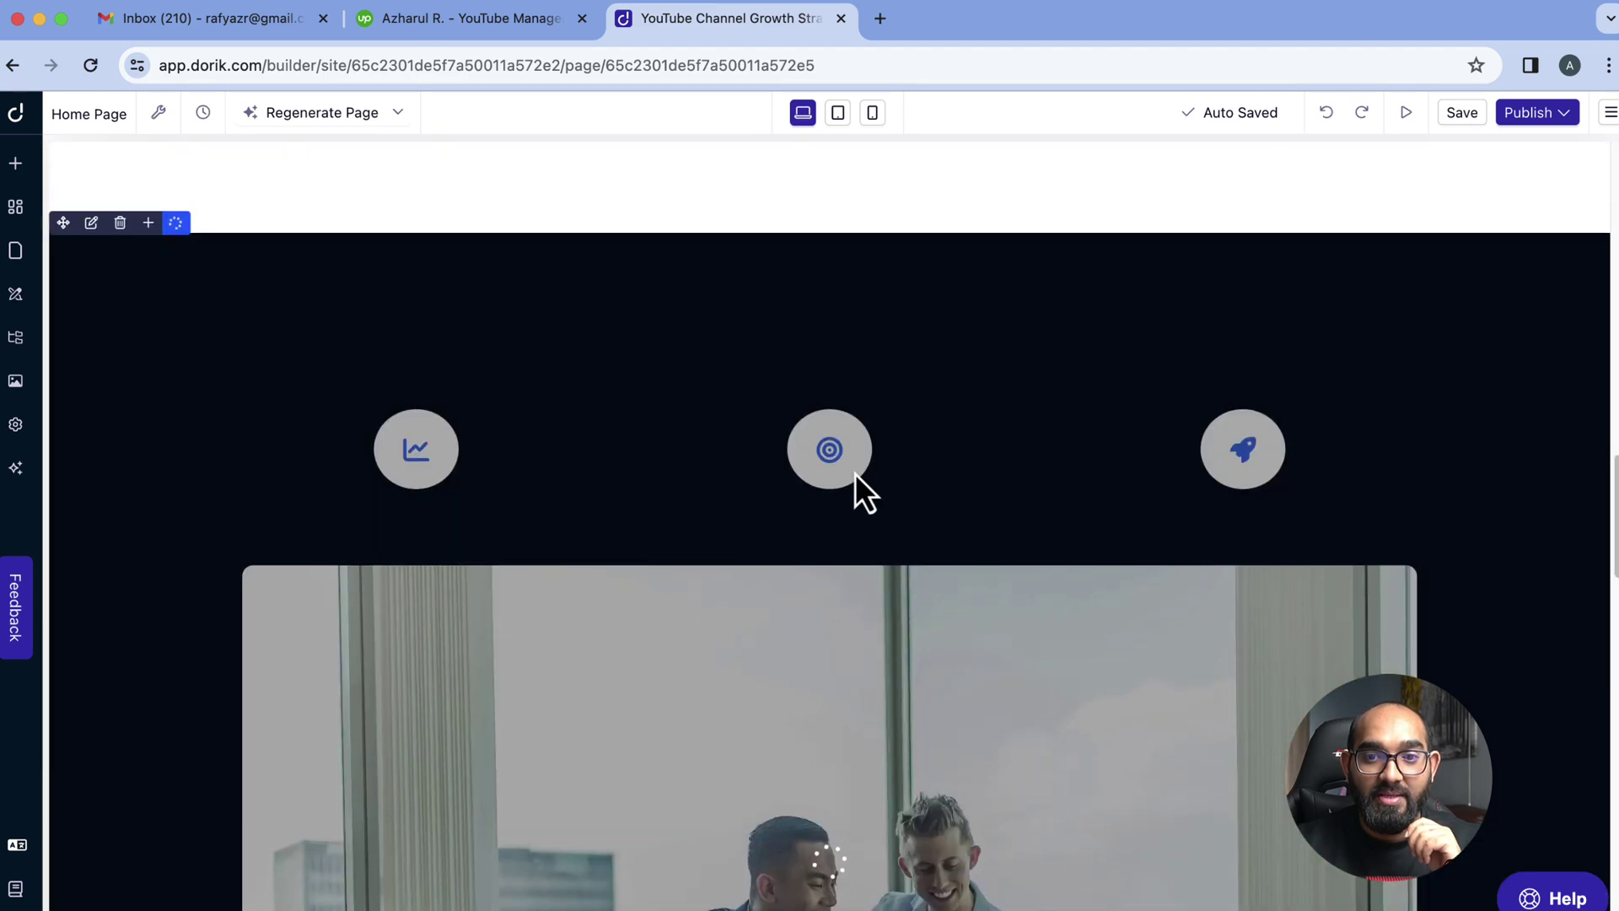
pyautogui.scroll(-3, 858, 701)
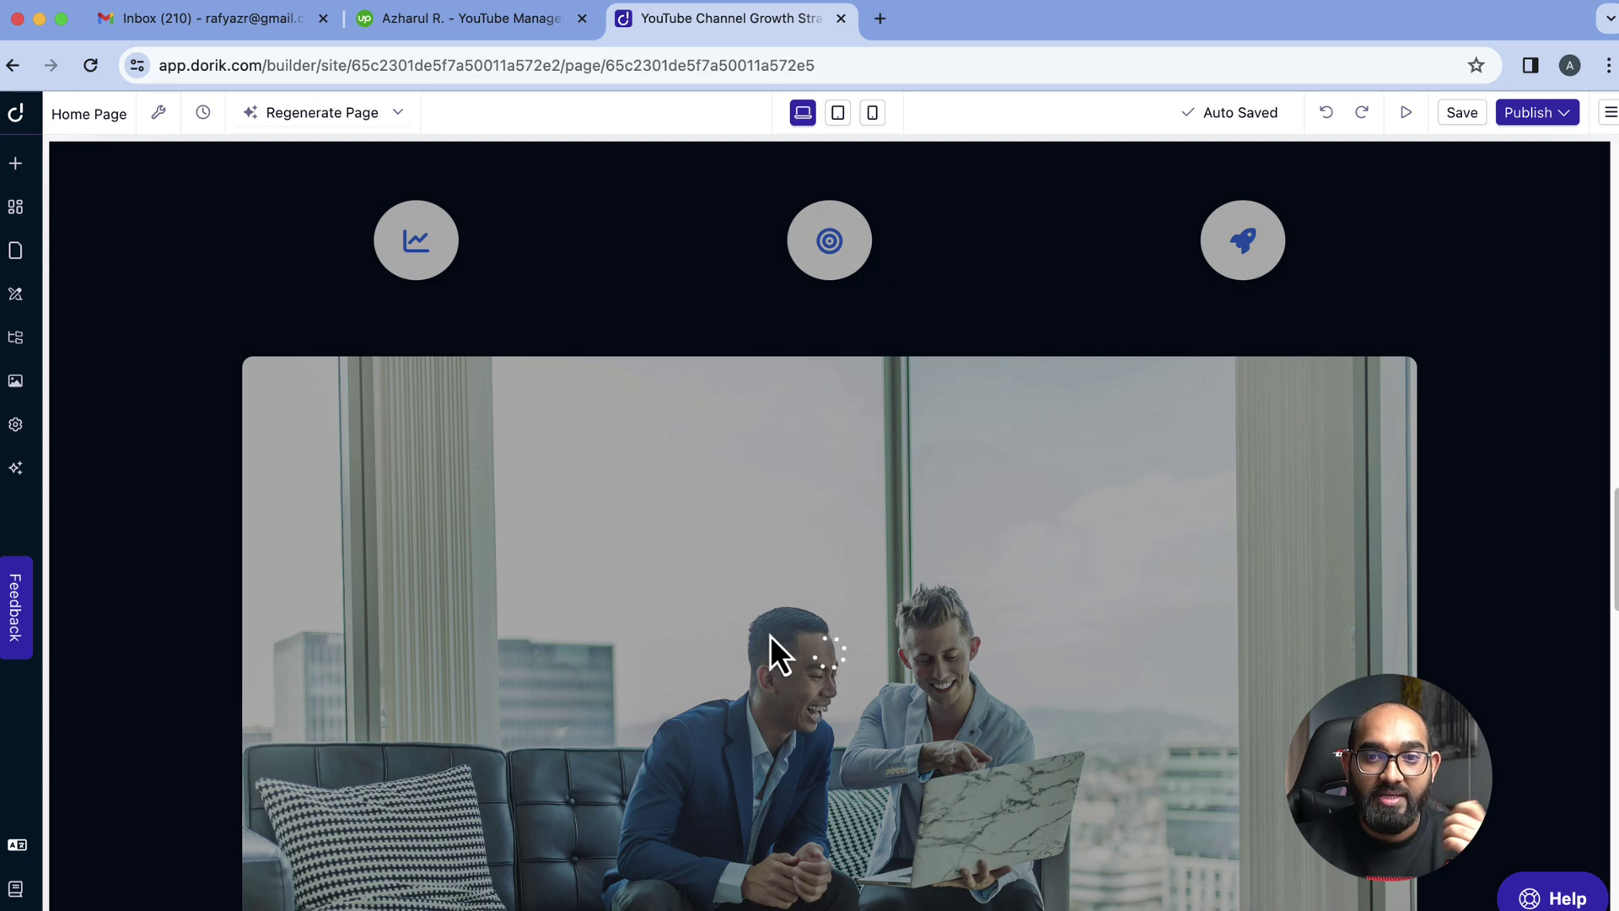
pyautogui.scroll(5, 771, 635)
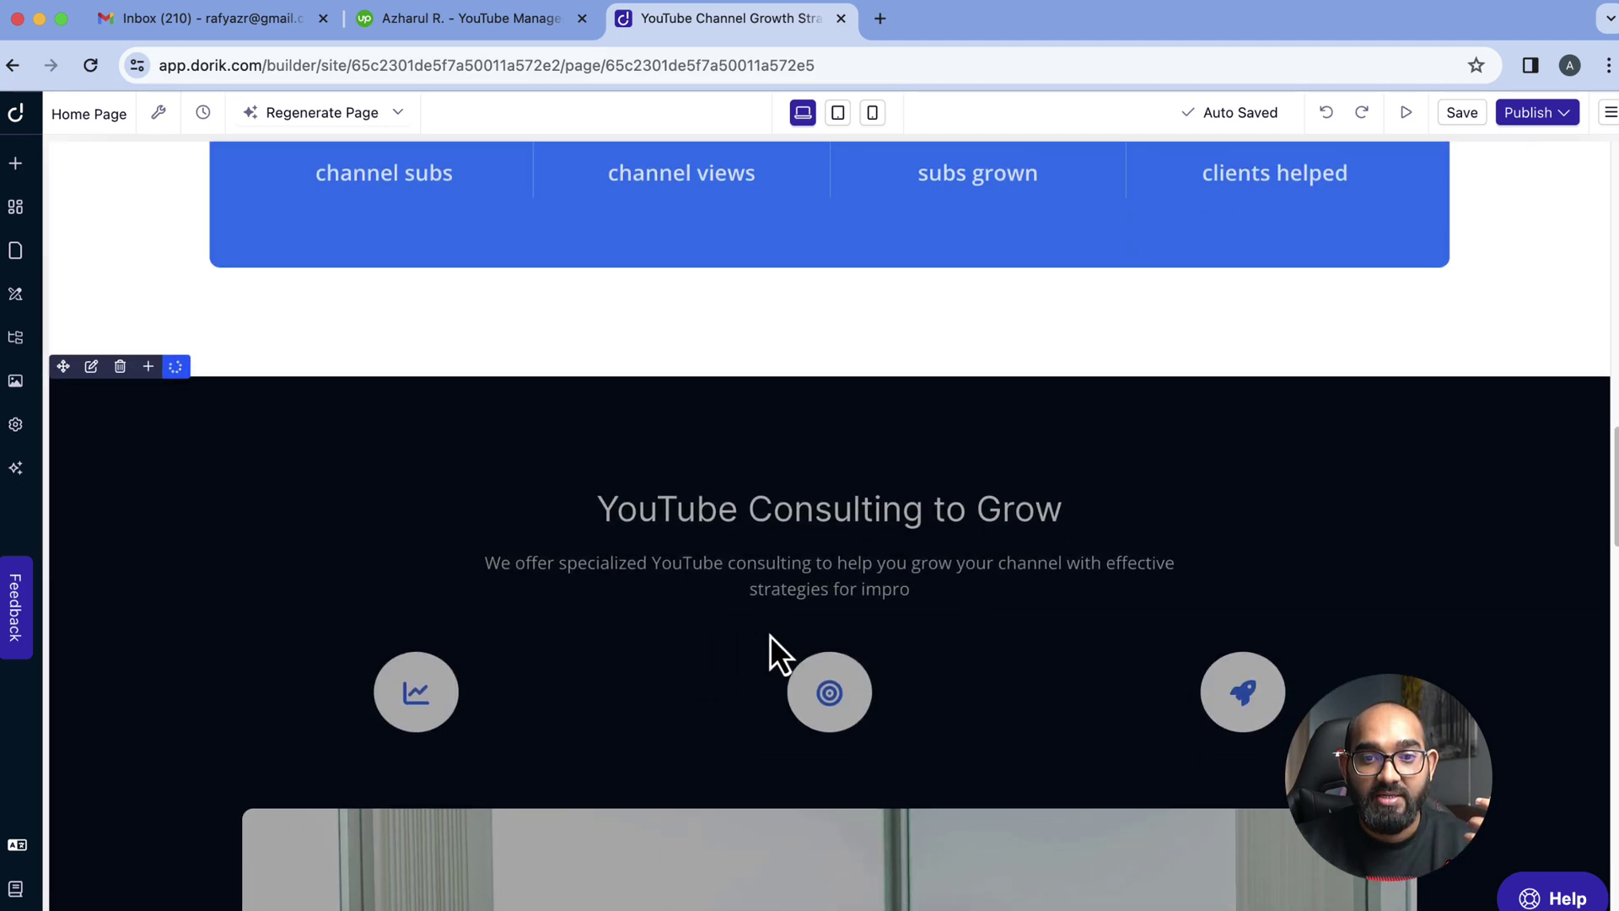
pyautogui.scroll(-15, 1069, 734)
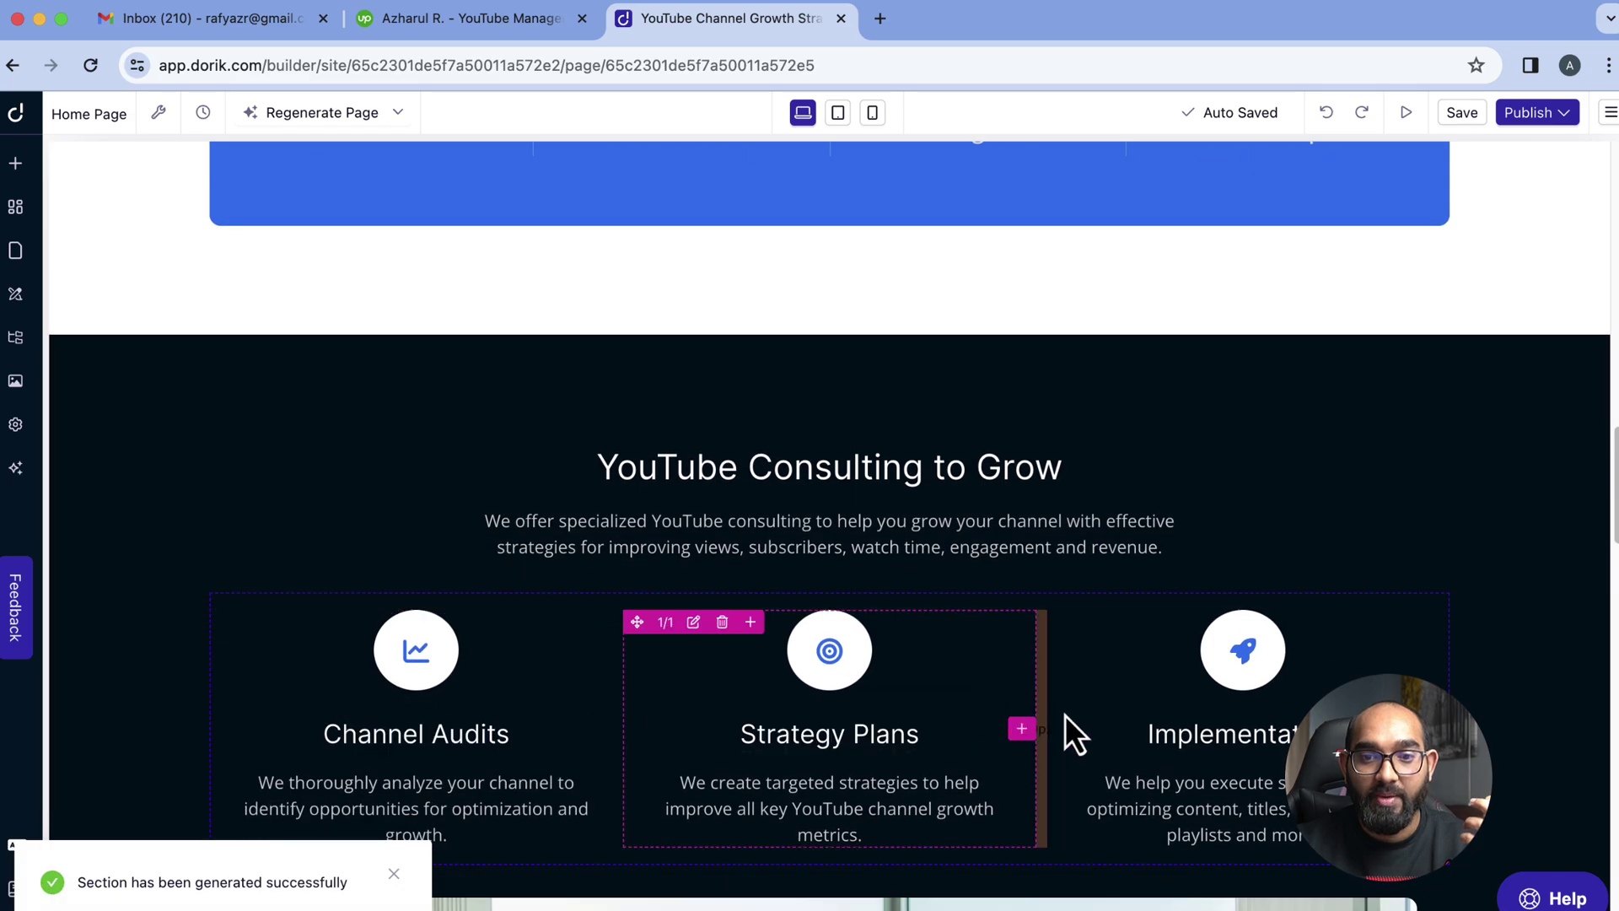
pyautogui.scroll(7, 1005, 591)
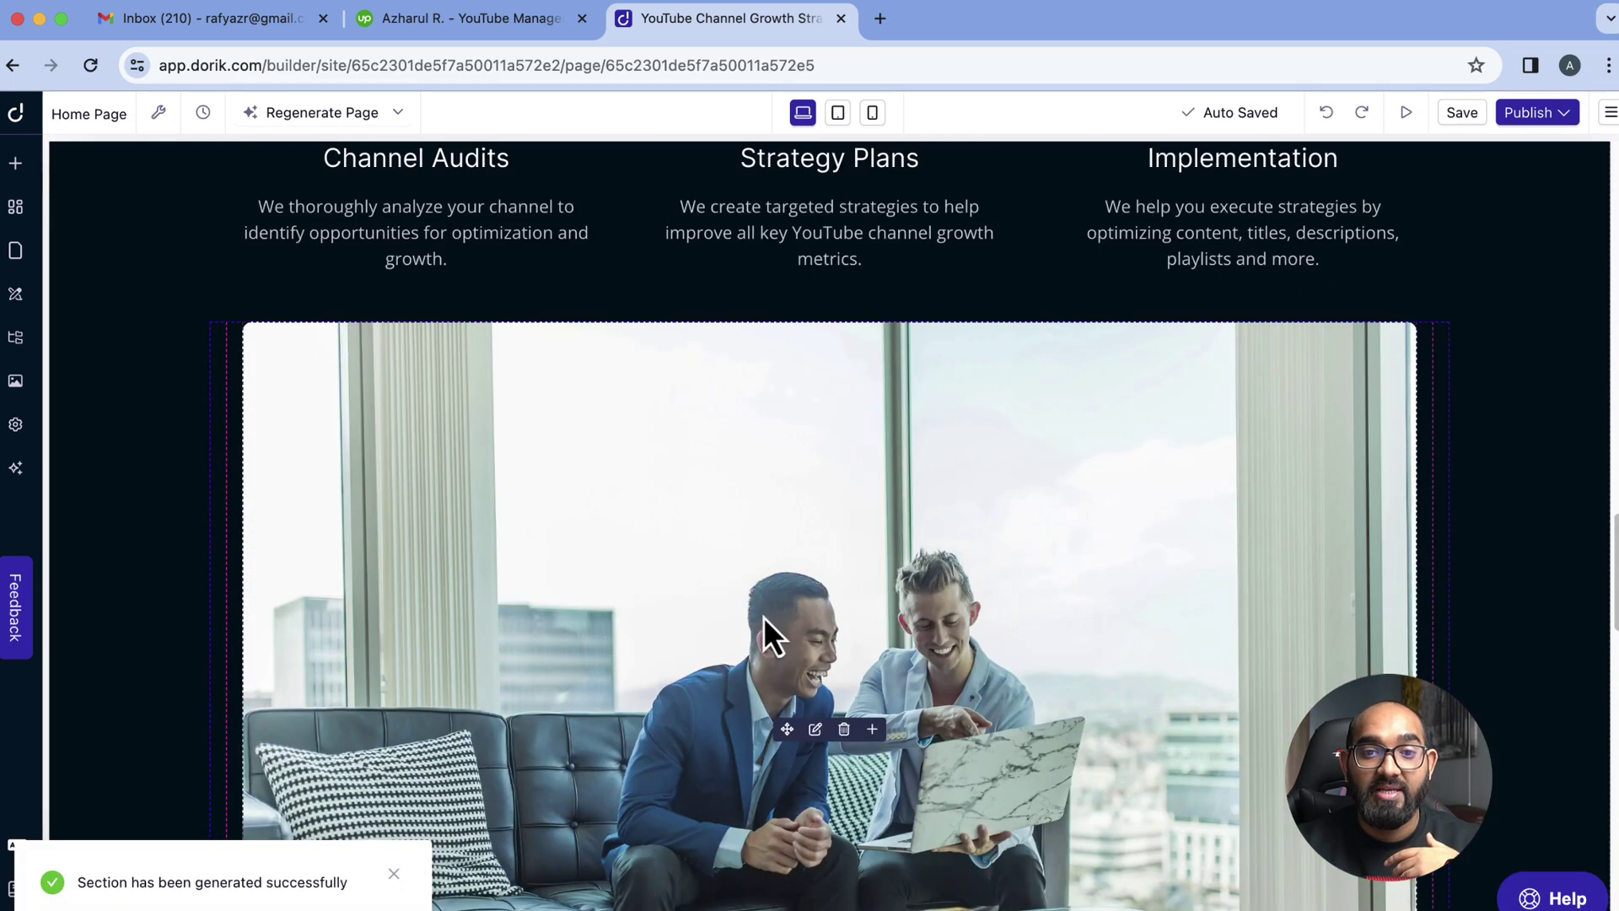
pyautogui.scroll(7, 764, 624)
pyautogui.scroll(5, 283, 591)
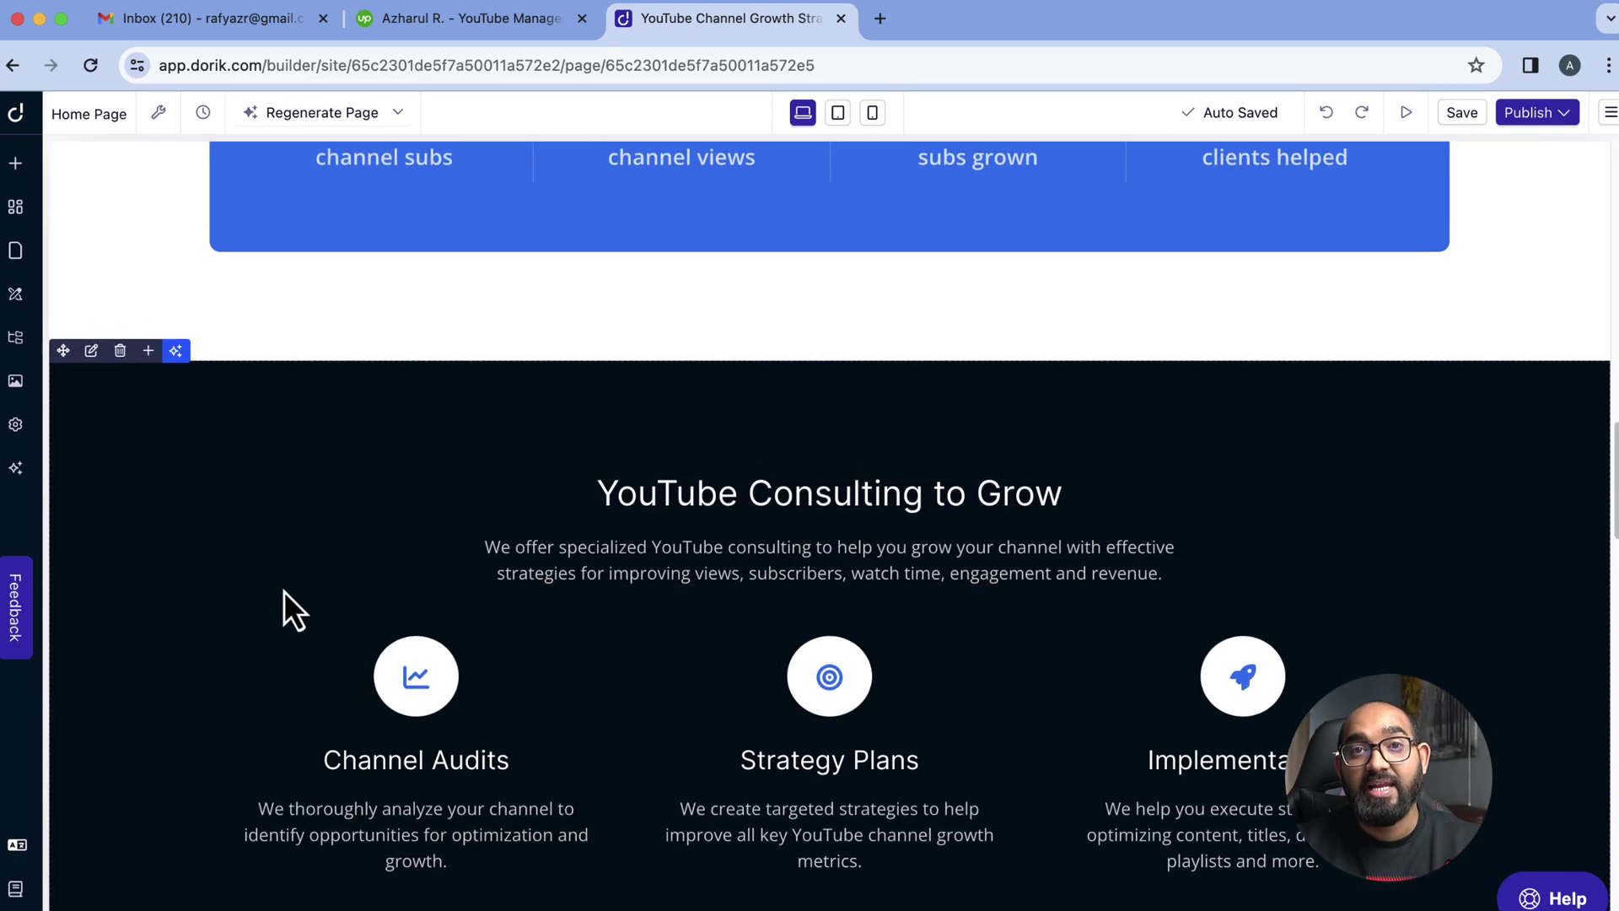
# Look at the Regenerate Page and Regenerate Section prompts, closing both without running them
pyautogui.click(361, 116)
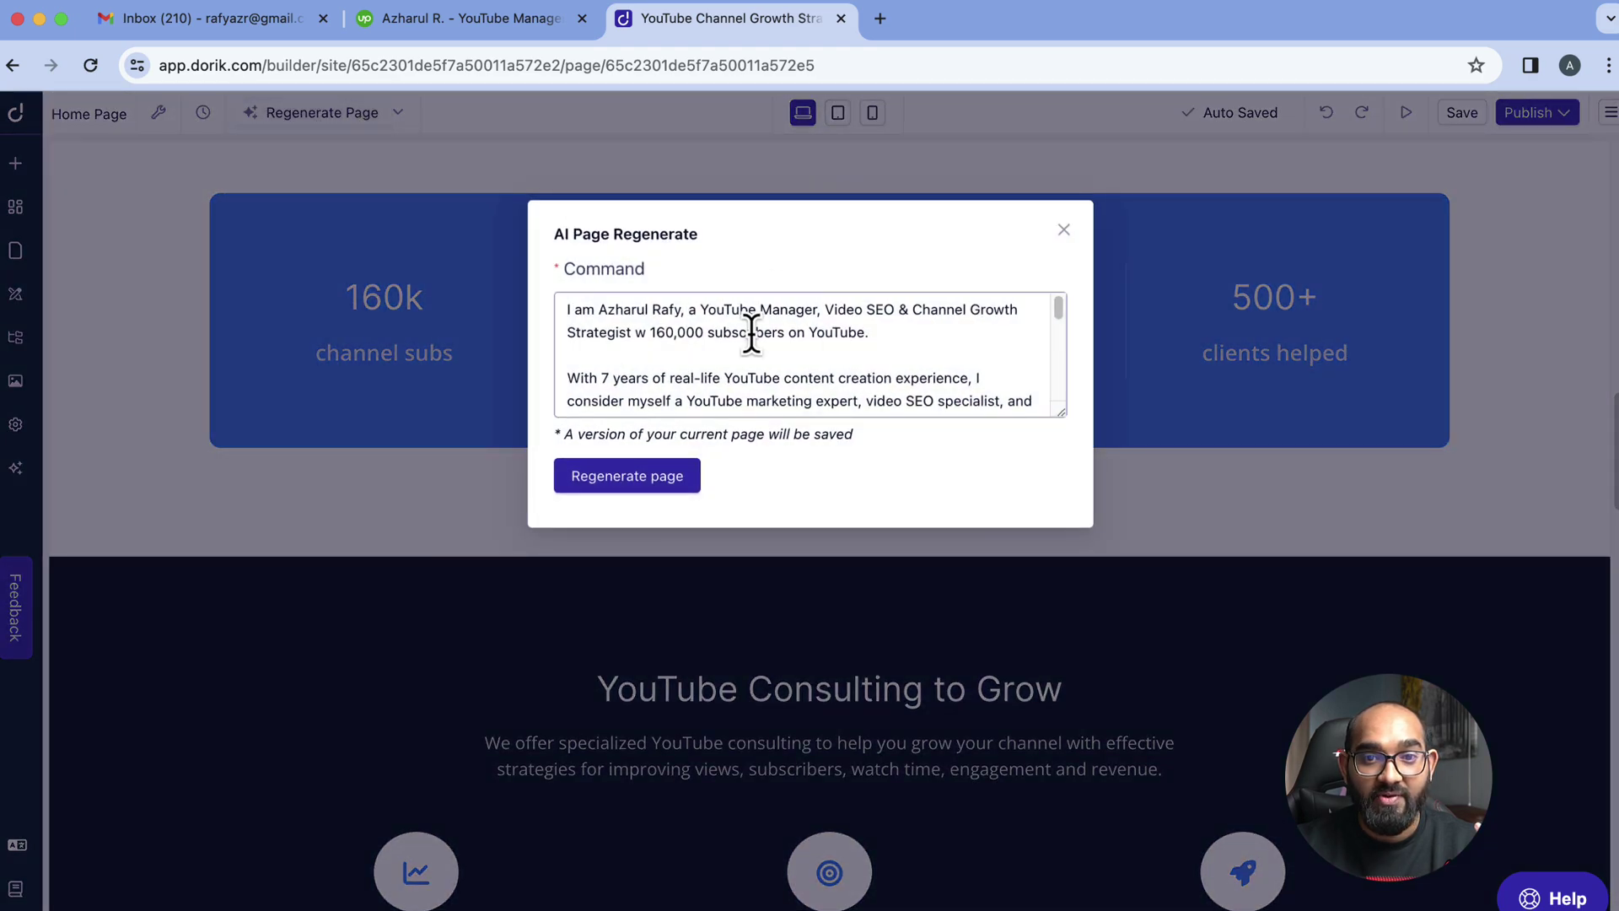
pyautogui.click(1064, 232)
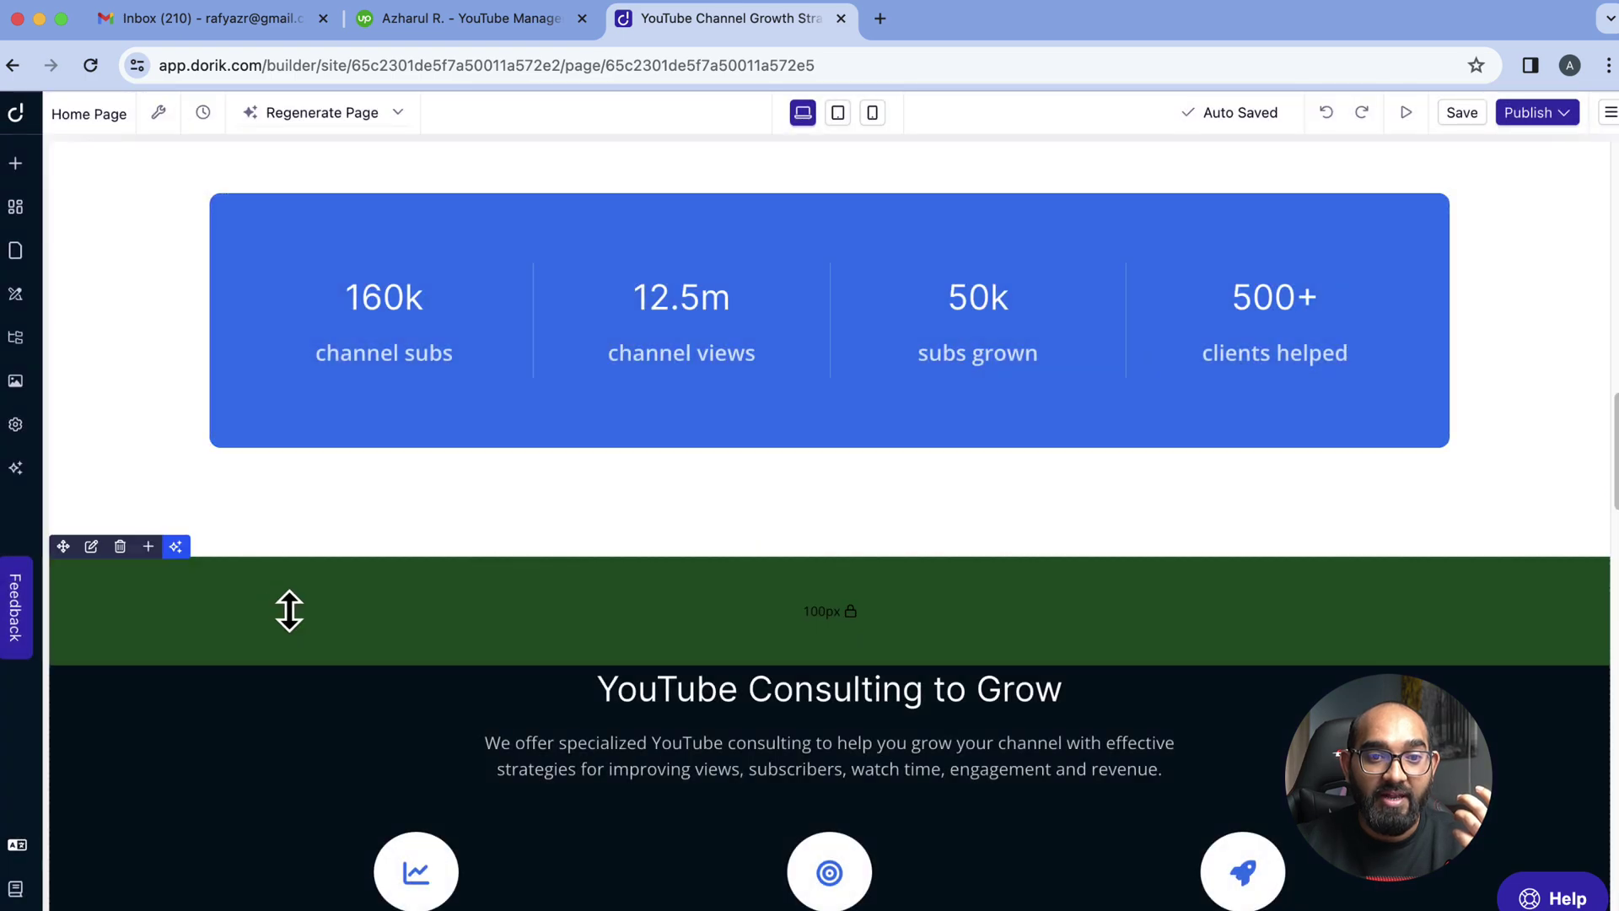
pyautogui.click(175, 546)
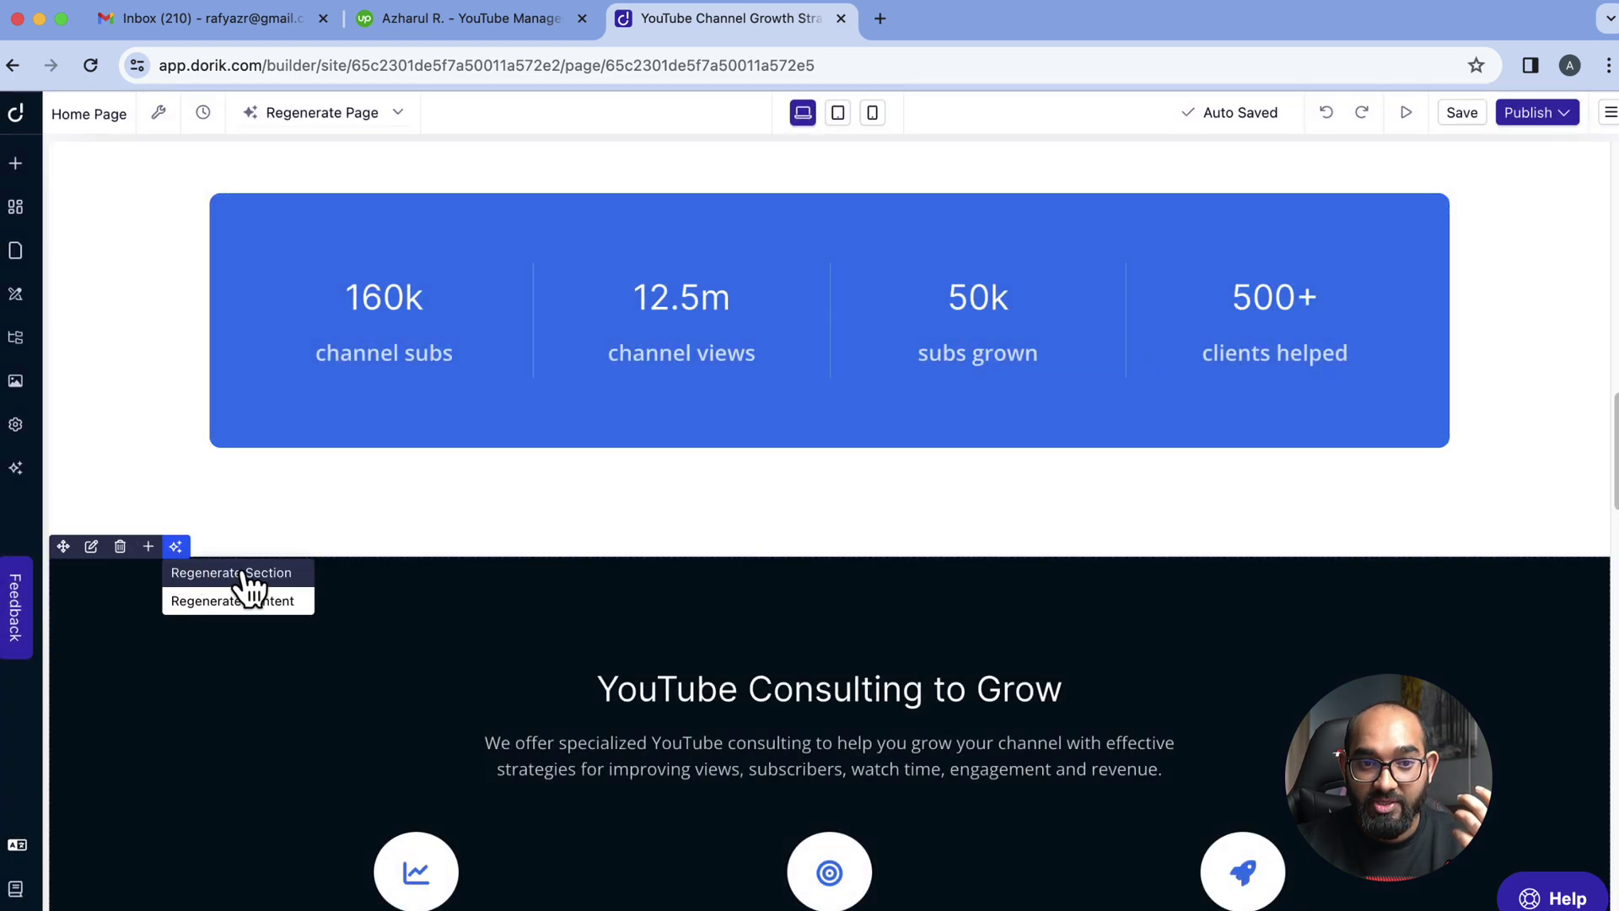
pyautogui.click(272, 575)
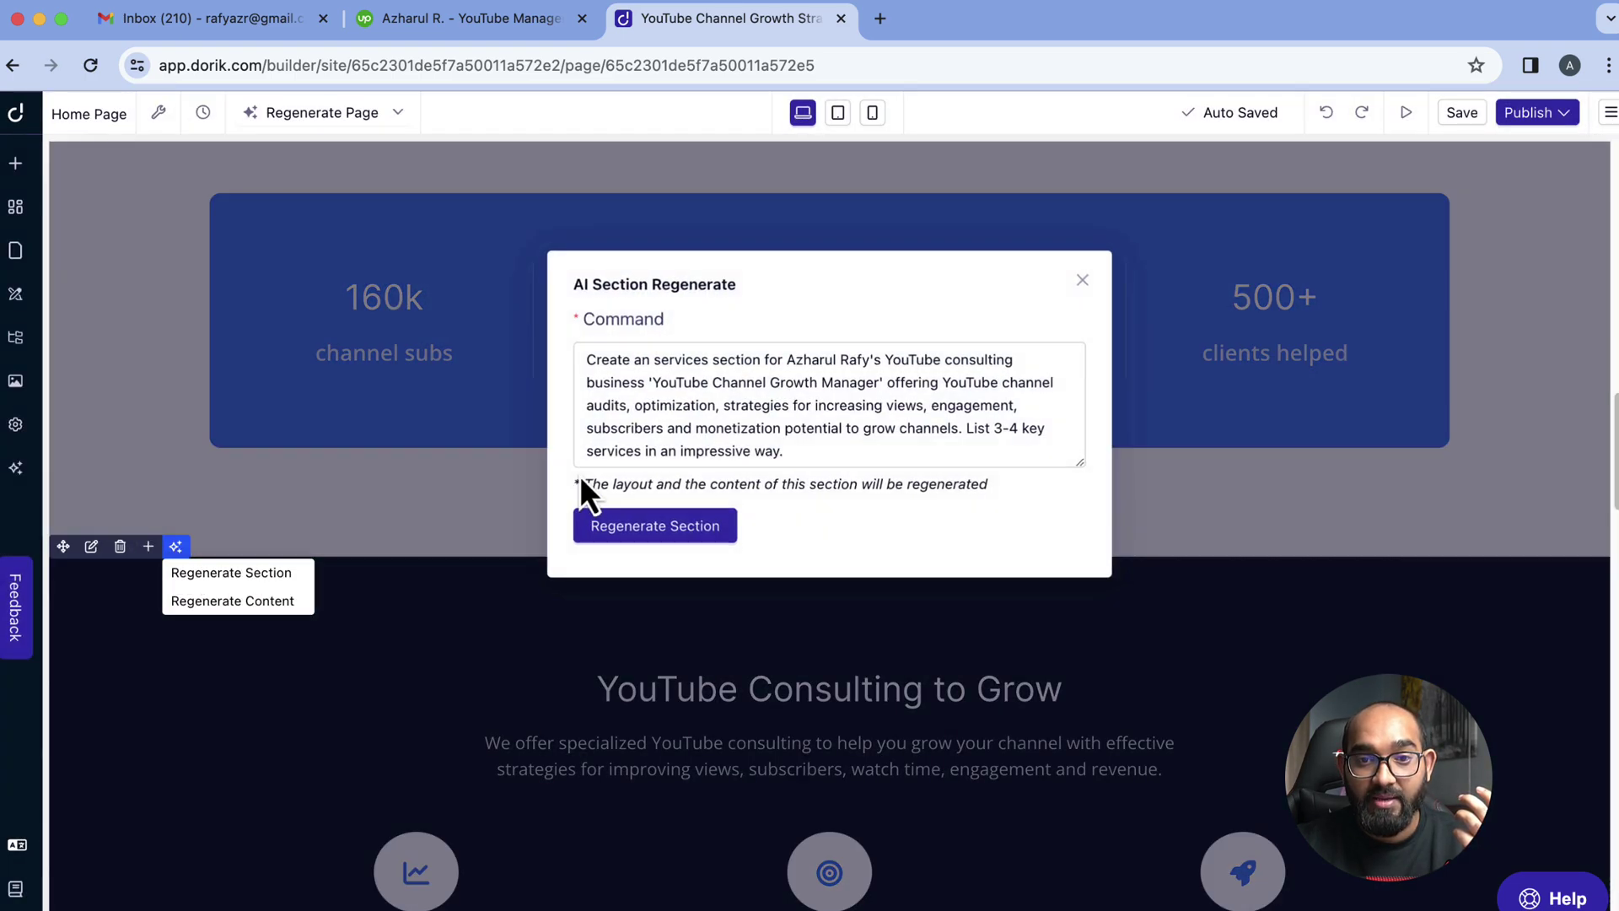
pyautogui.click(1080, 281)
# Inspect the Channel Audits heading settings, then return to the top of the page
pyautogui.scroll(-5, 393, 734)
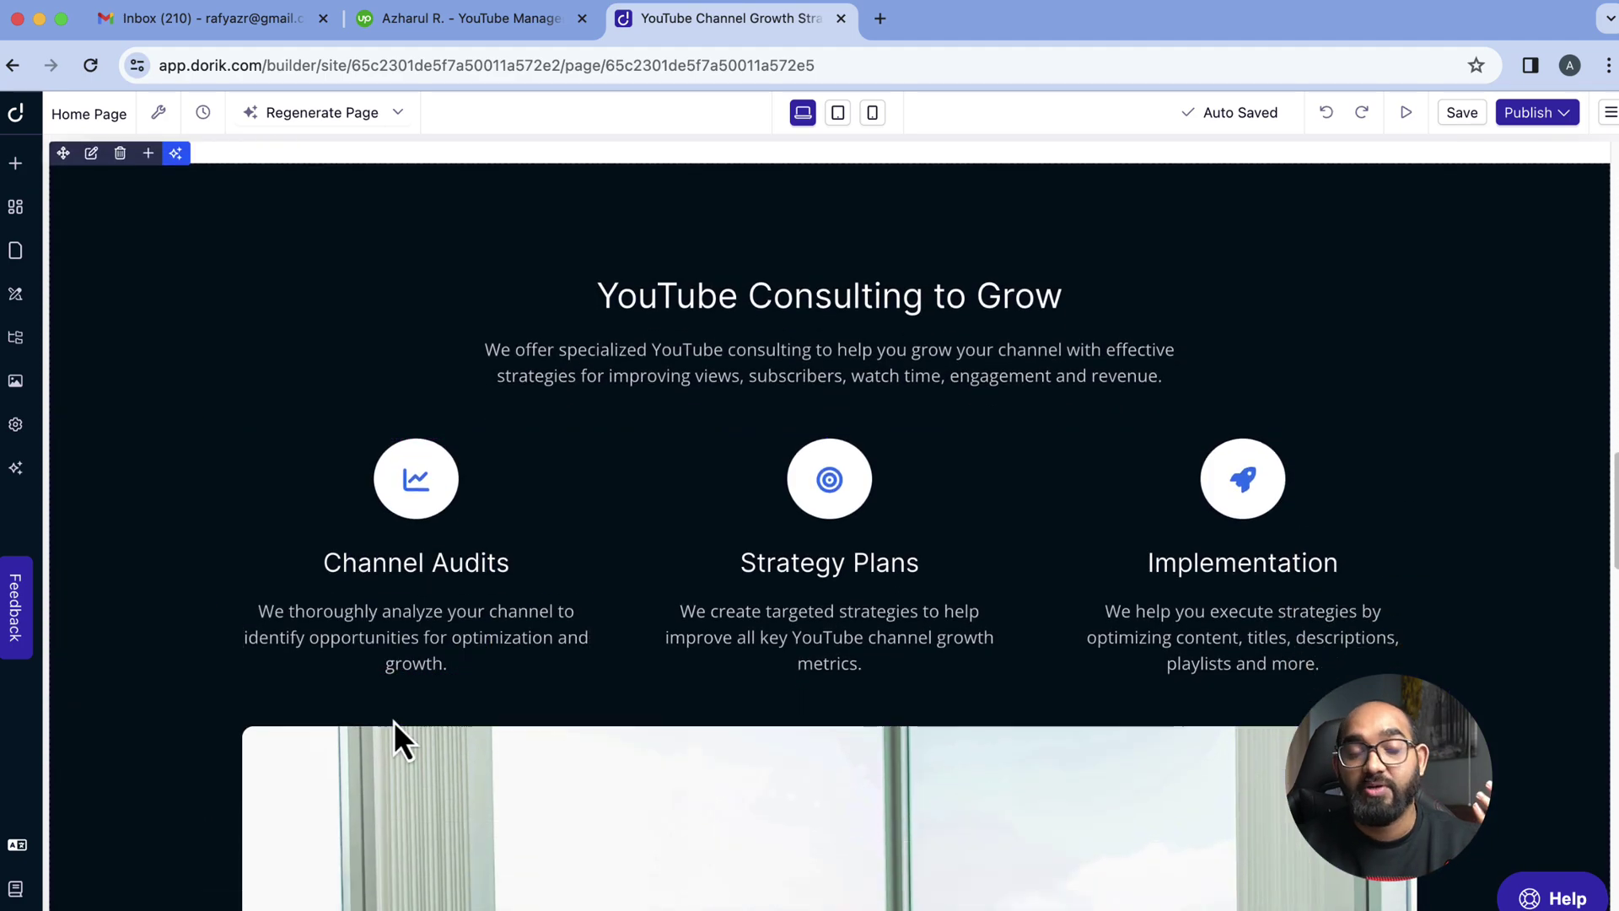
pyautogui.scroll(2, 396, 696)
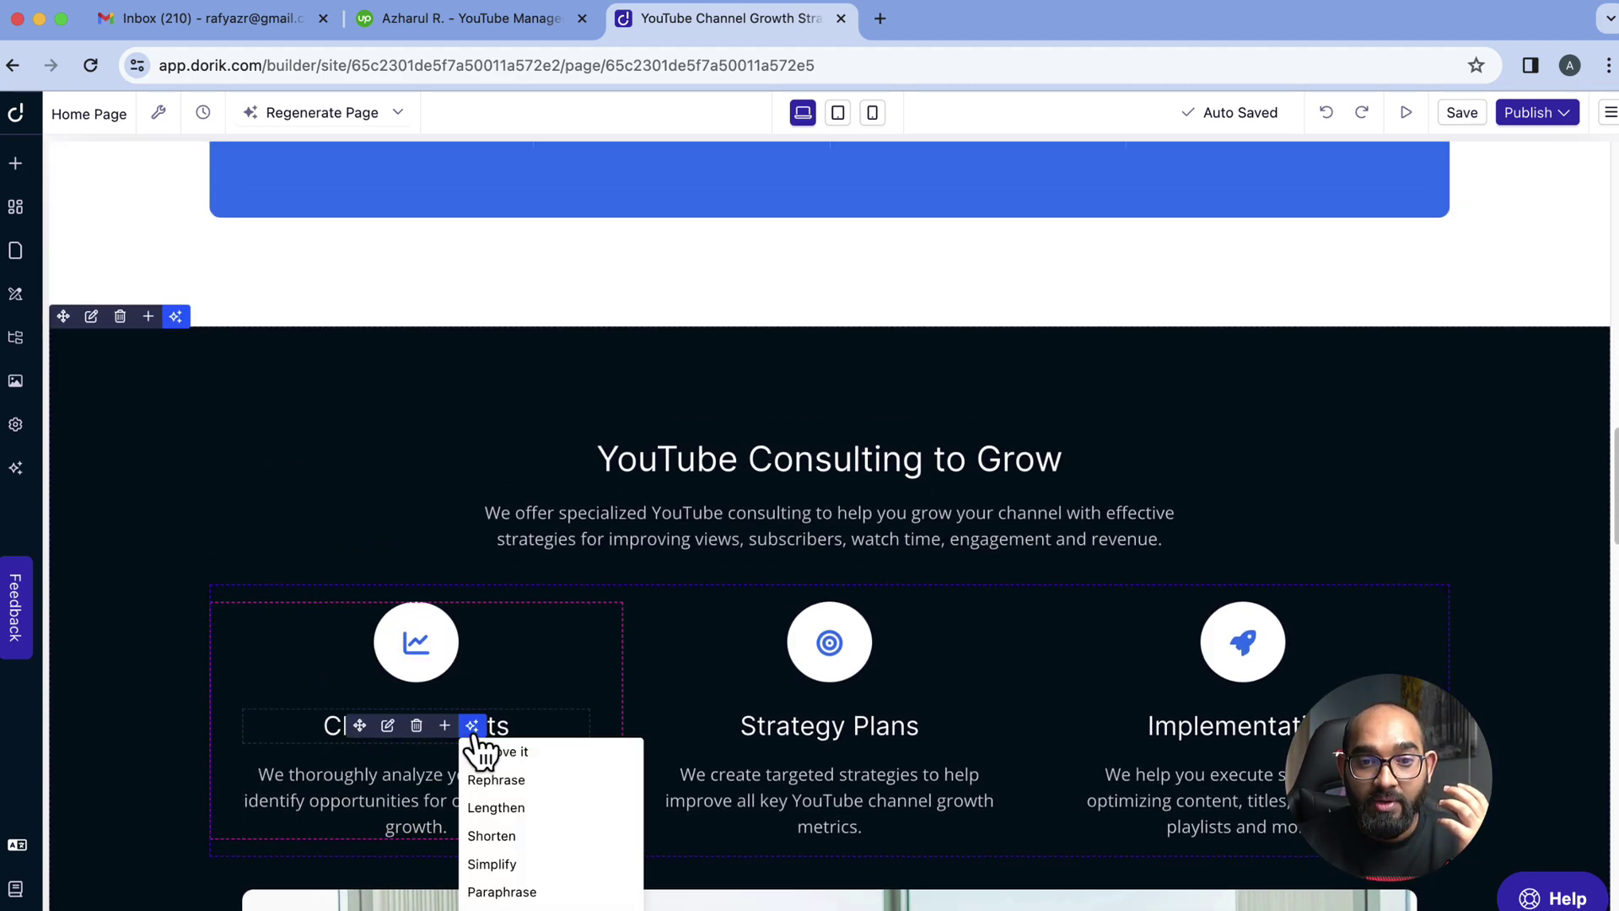
pyautogui.click(389, 727)
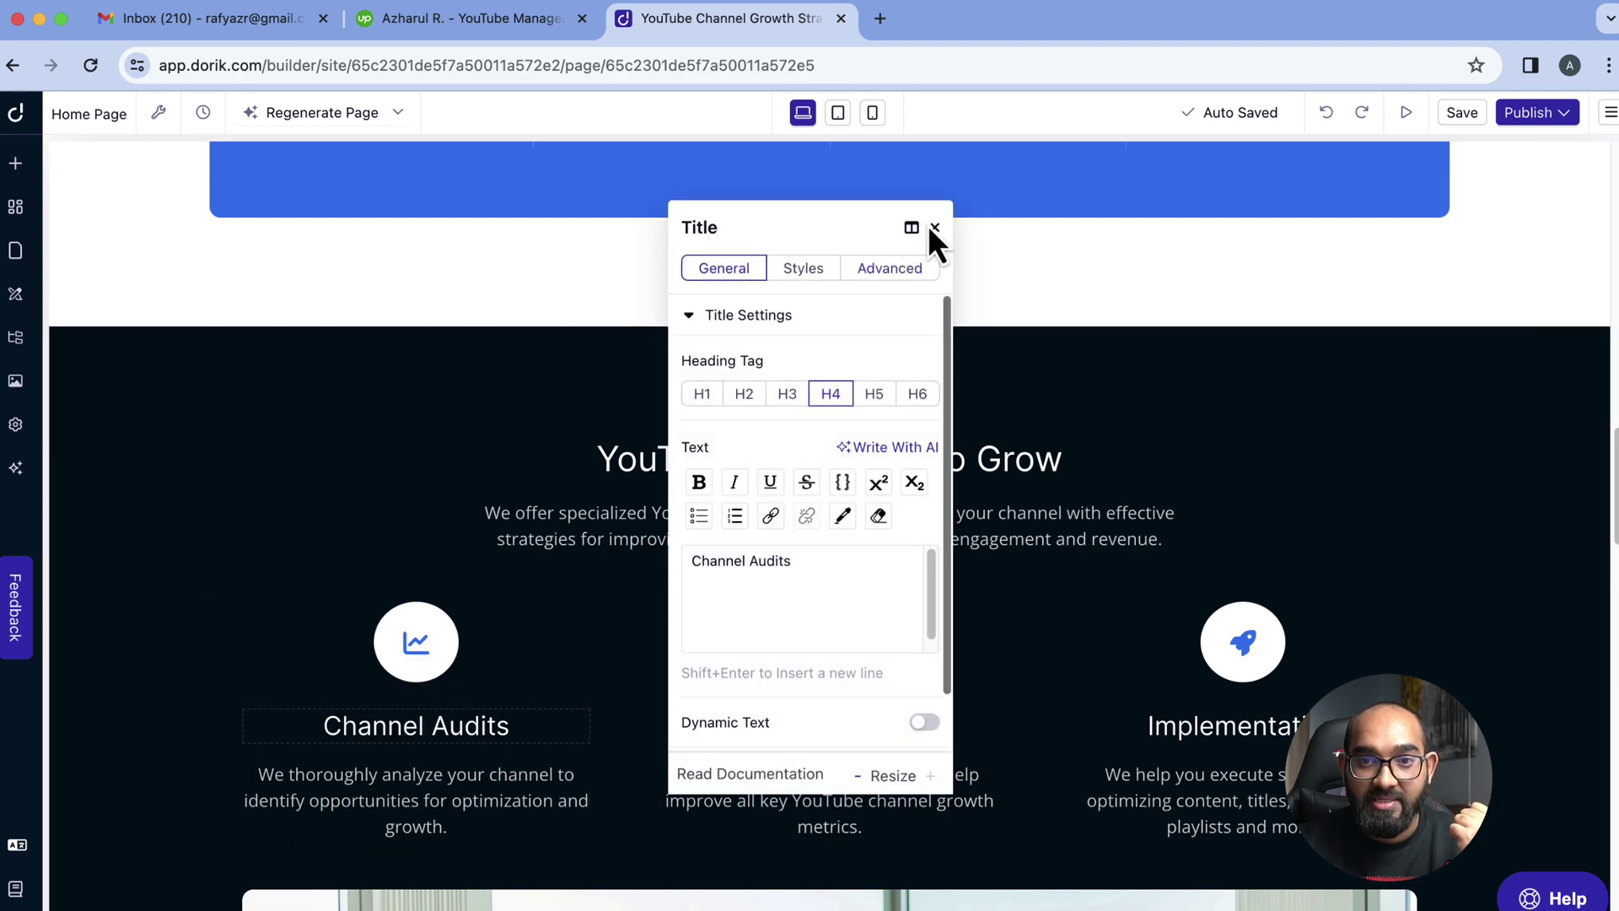
pyautogui.click(931, 224)
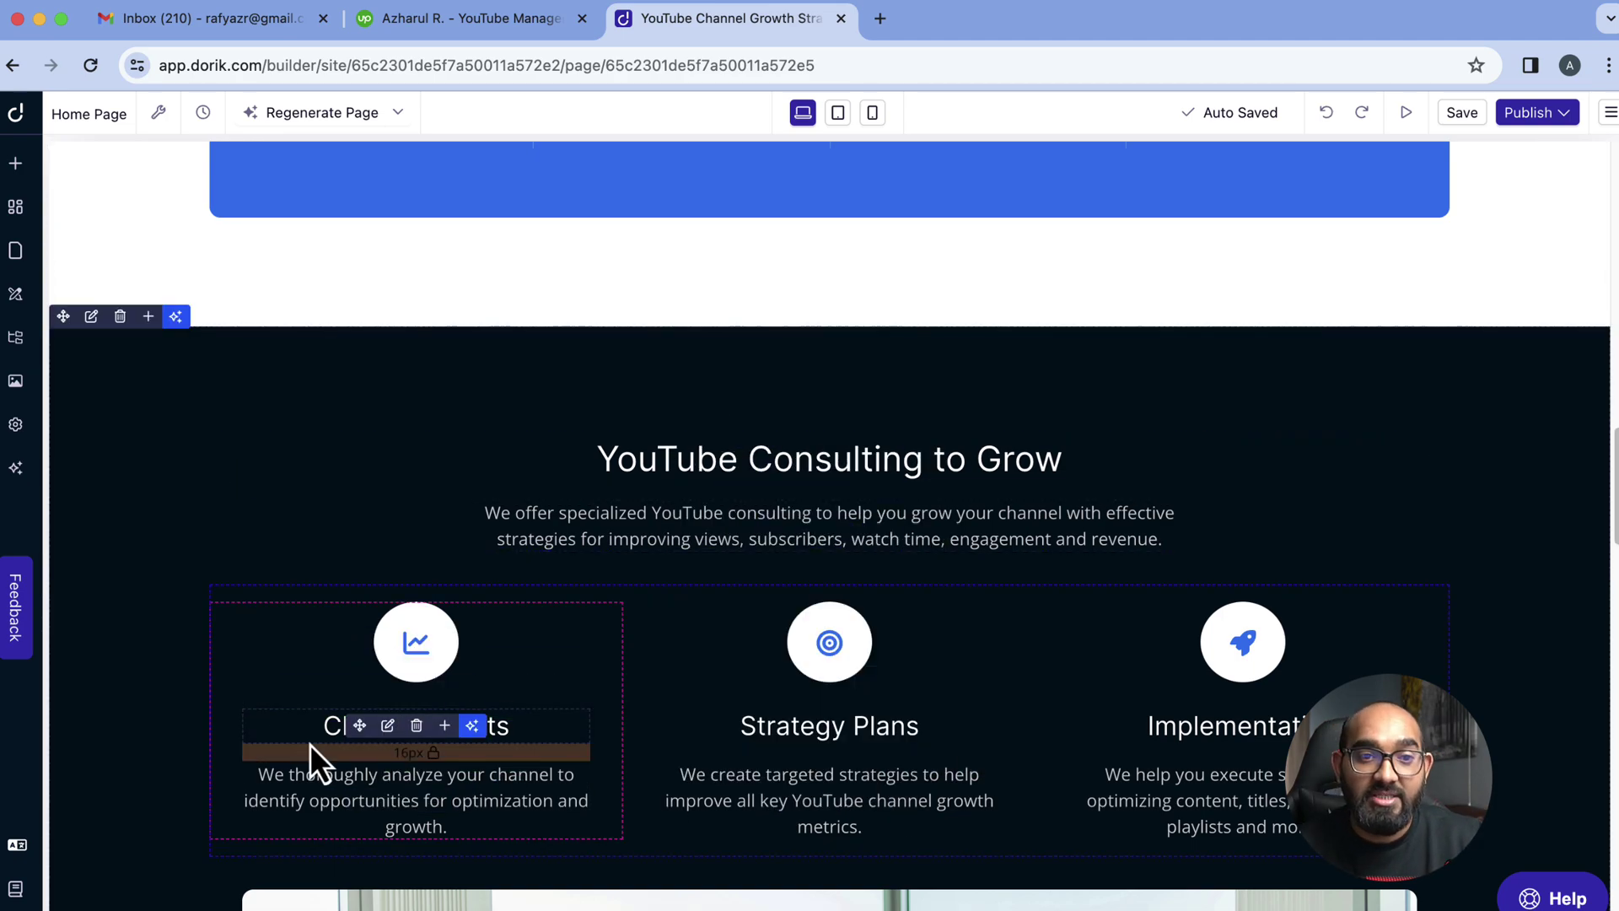
pyautogui.scroll(10, 590, 489)
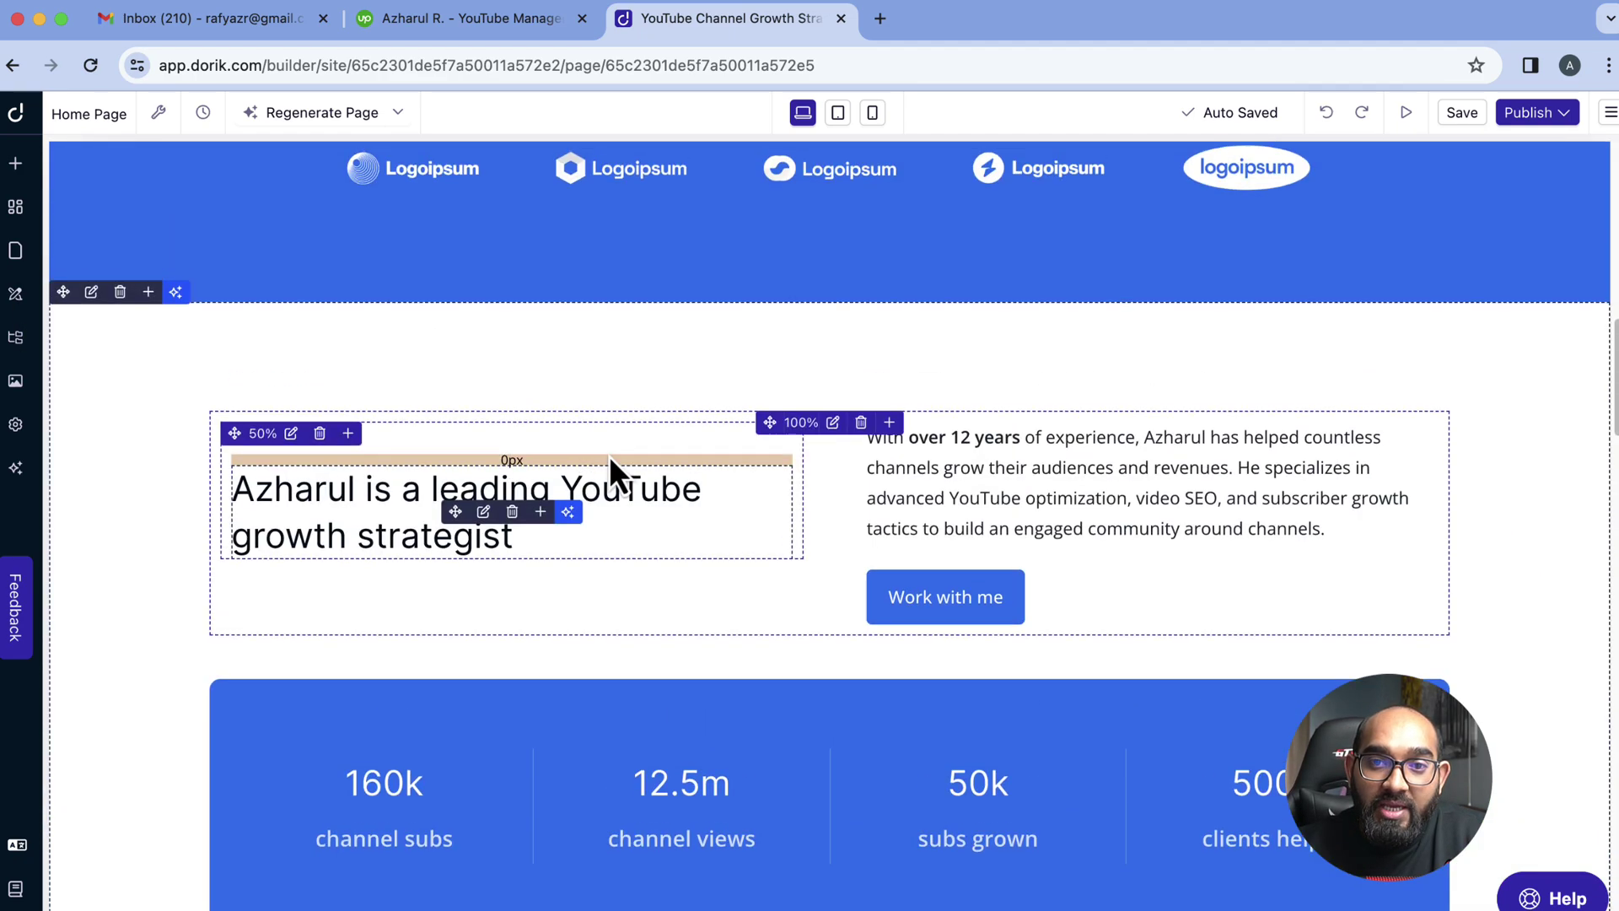
pyautogui.scroll(10, 609, 456)
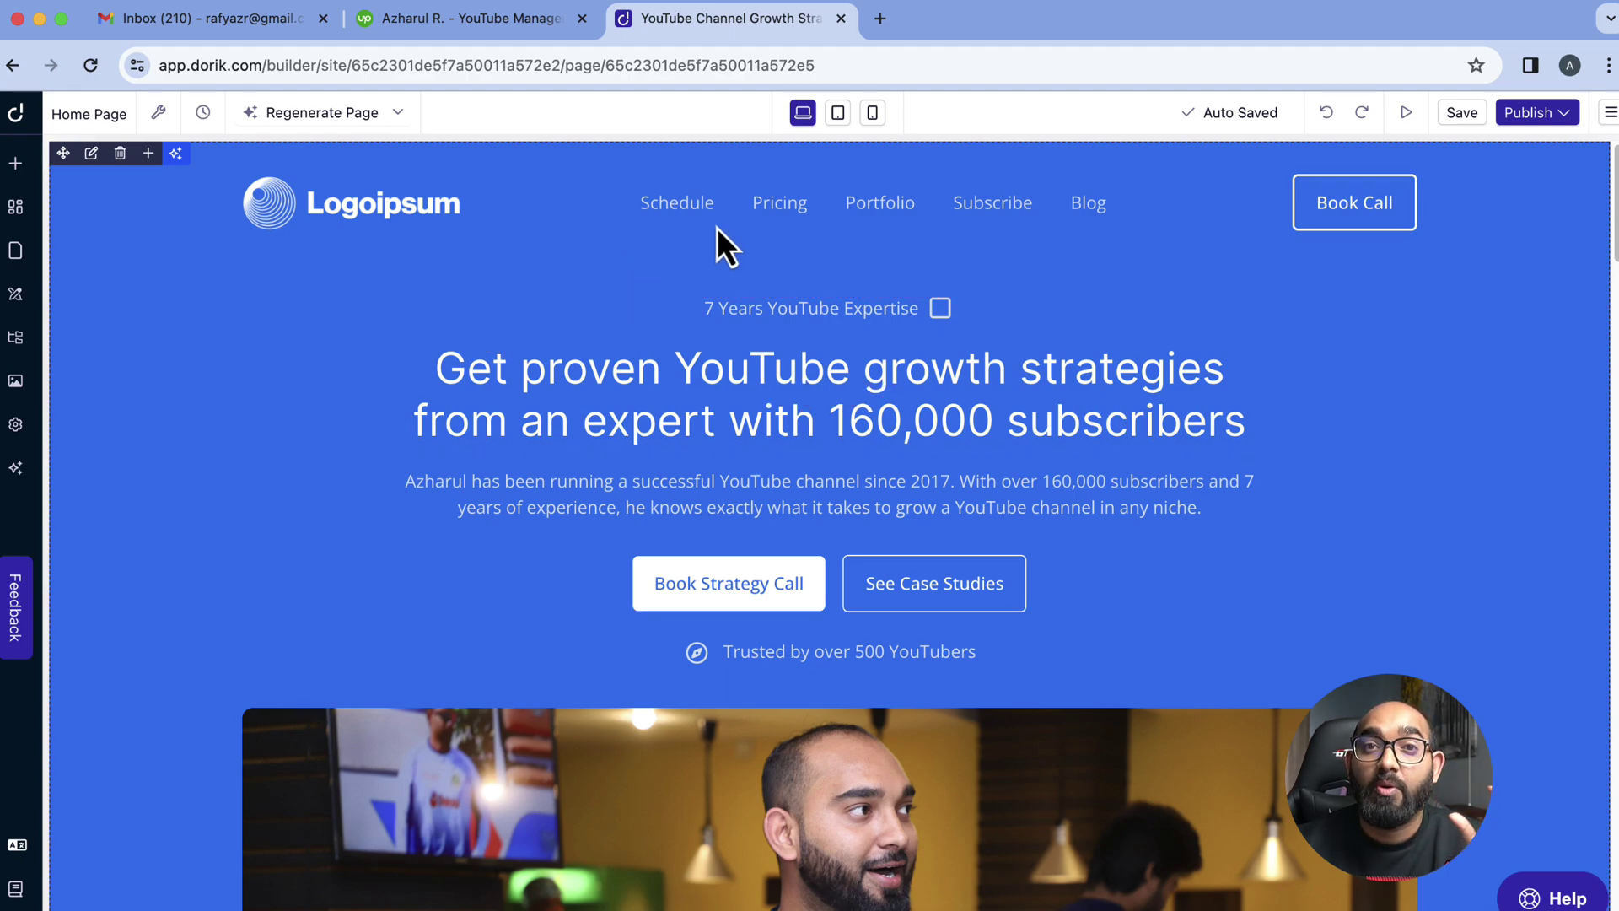
# Preview the page at tablet and mobile widths, then switch back to the desktop layout
pyautogui.click(839, 115)
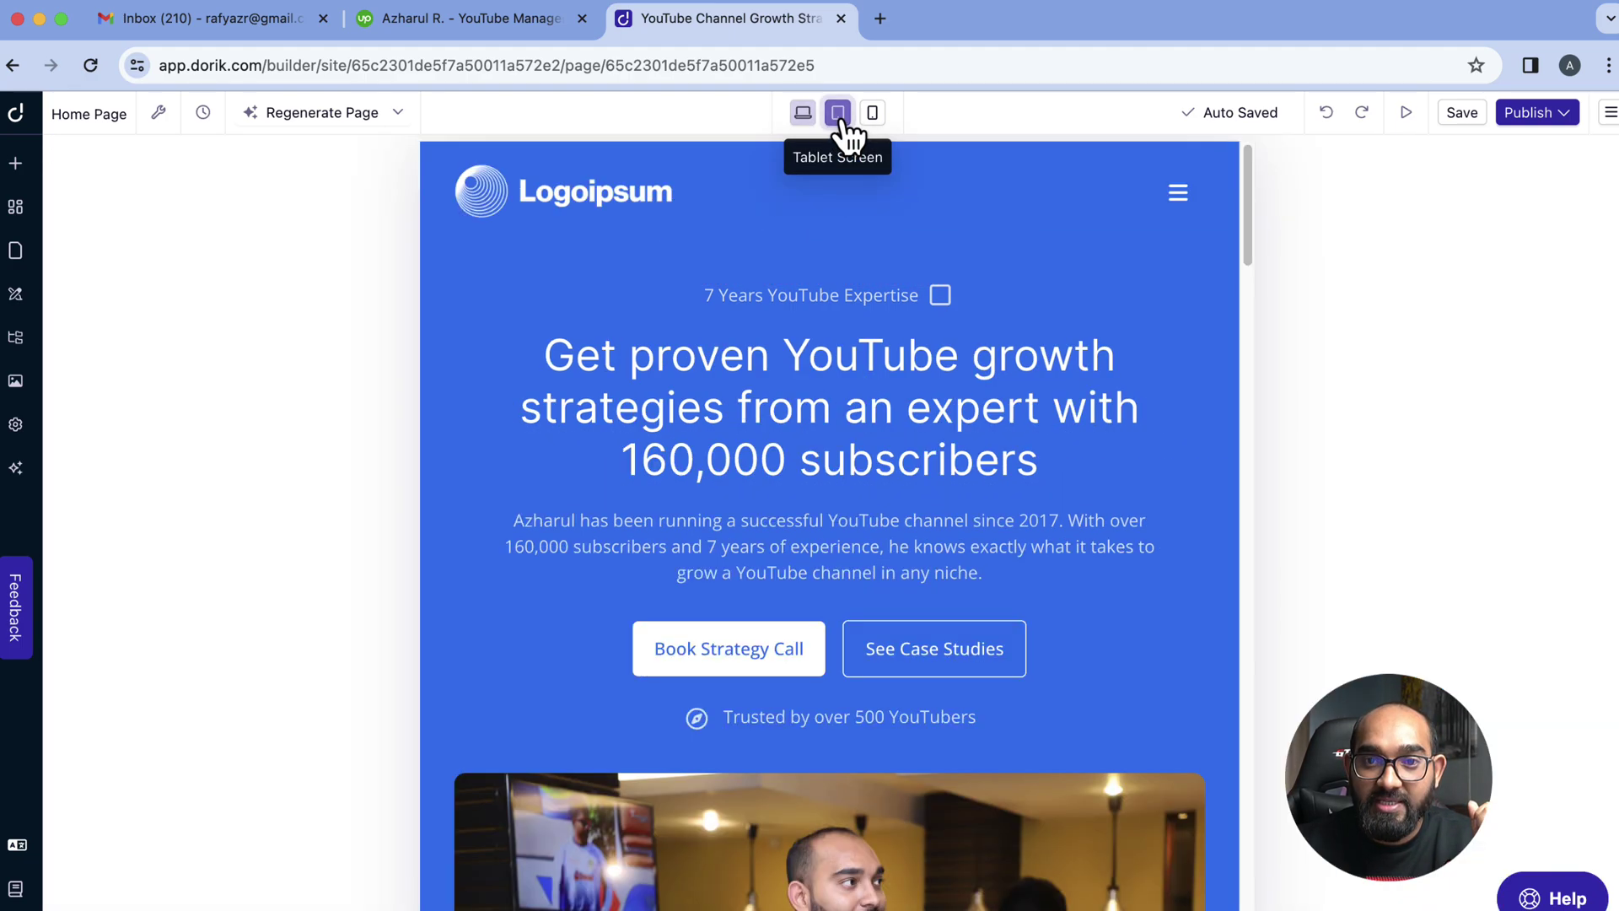
pyautogui.scroll(-20, 615, 463)
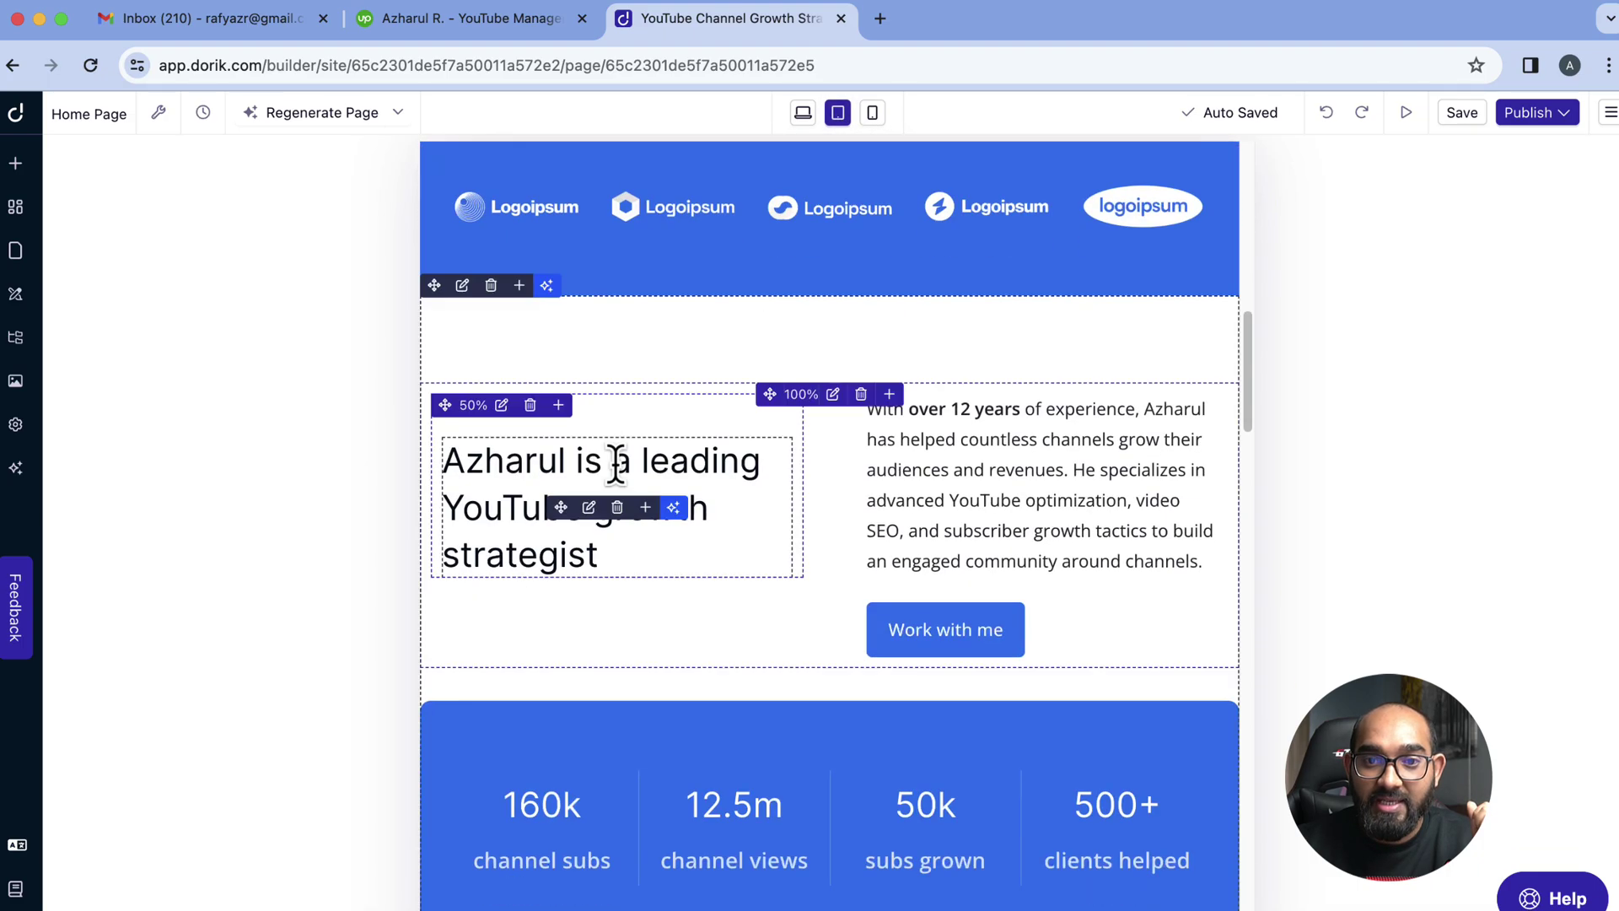
pyautogui.scroll(-10, 617, 467)
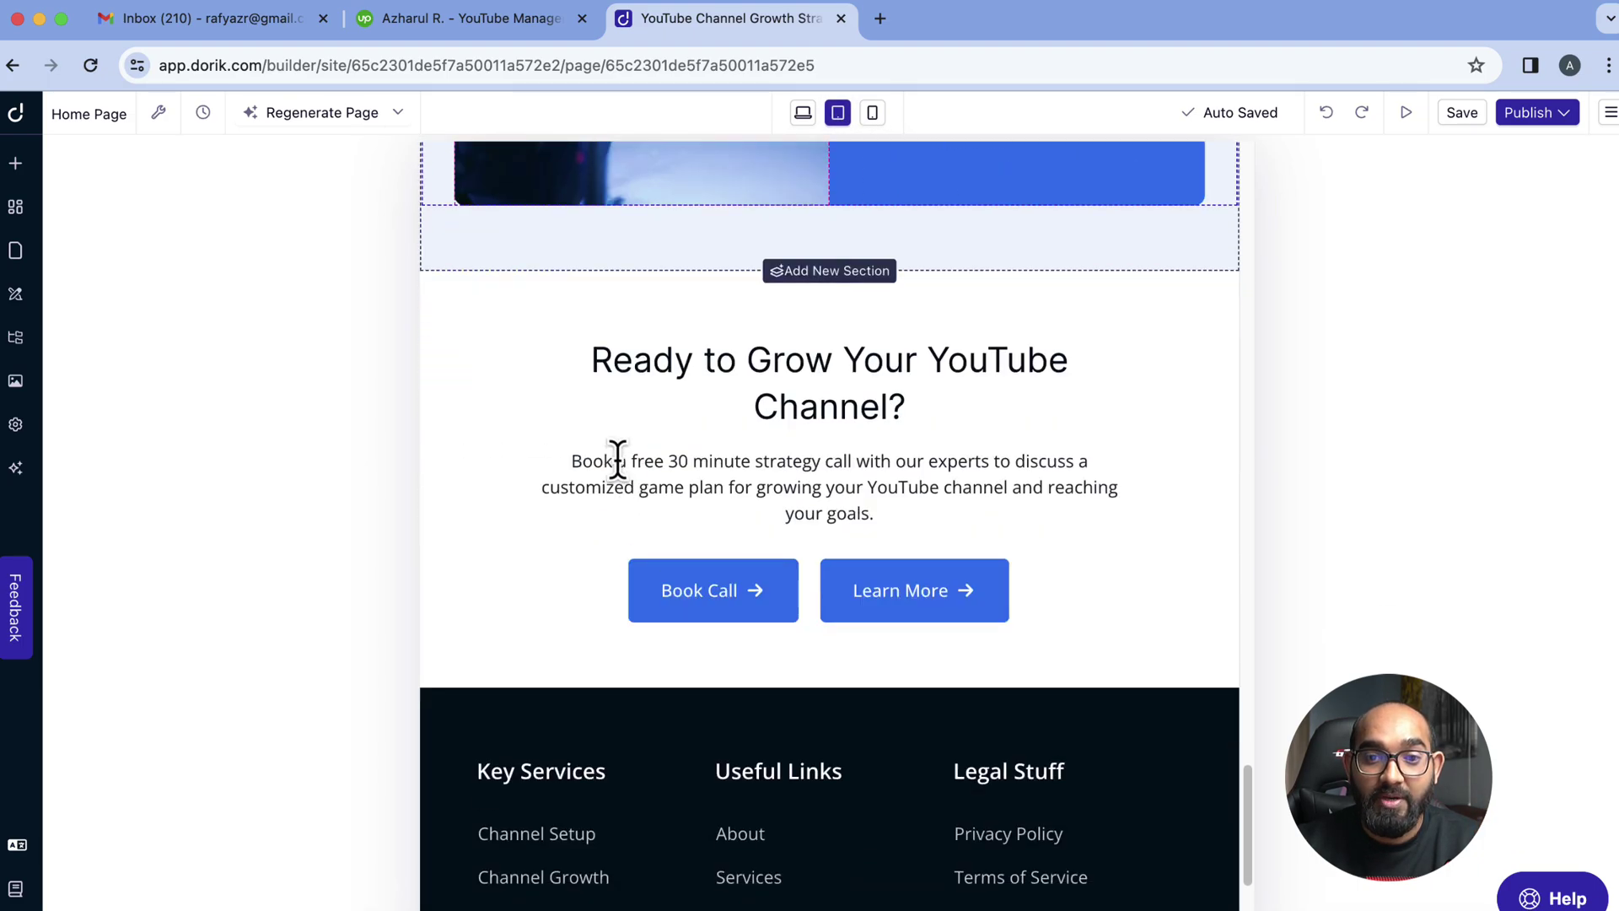
pyautogui.click(874, 113)
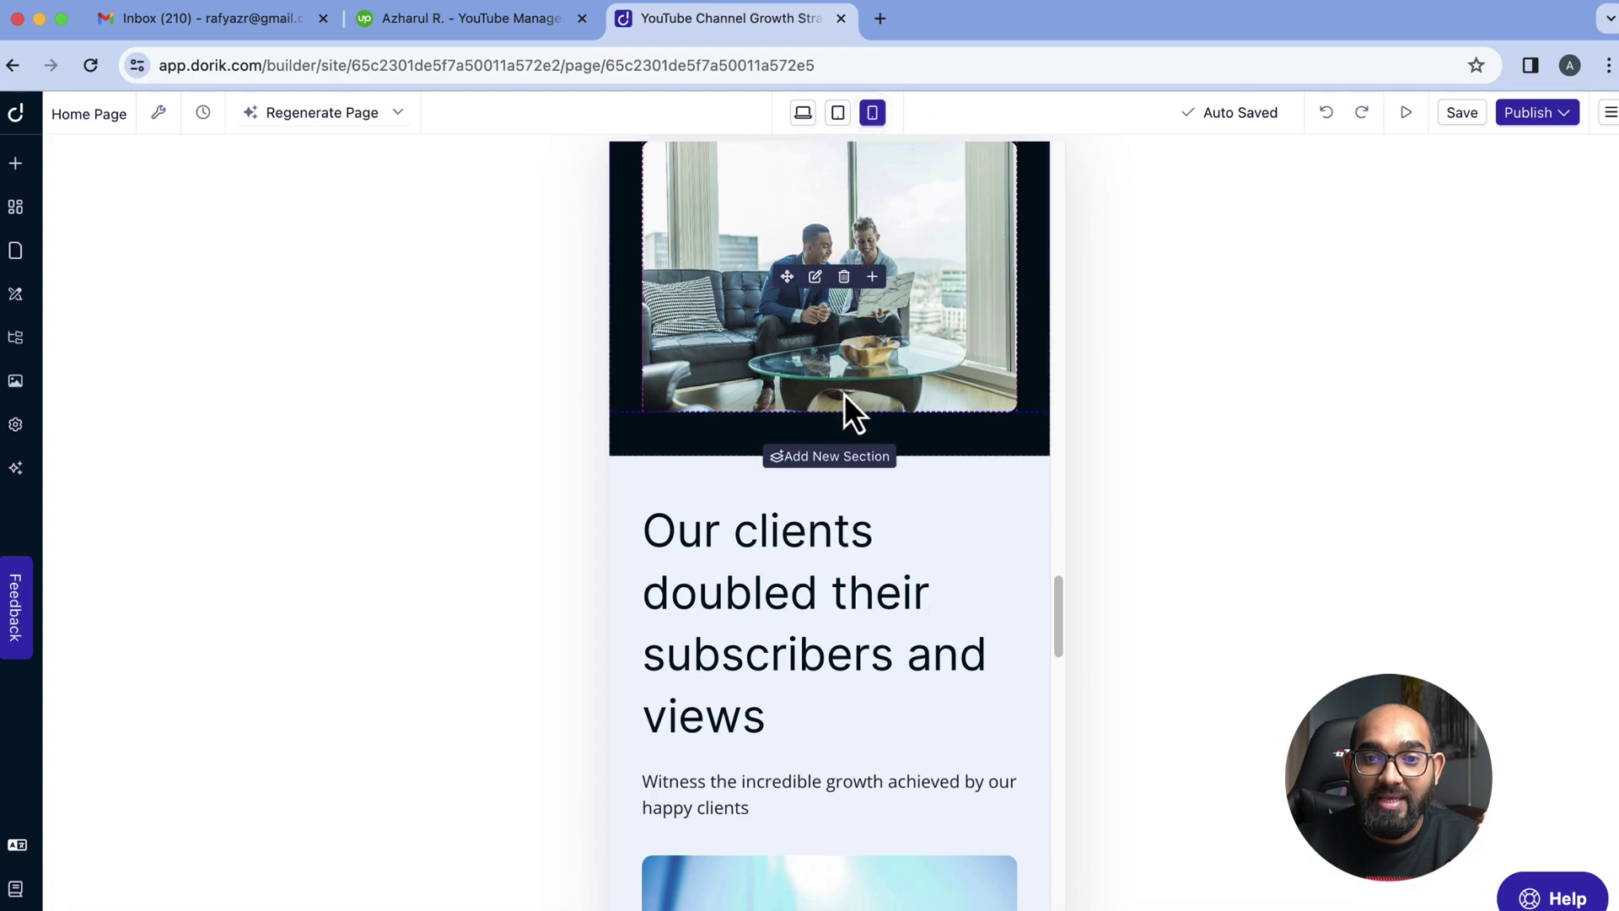
pyautogui.scroll(10, 843, 396)
pyautogui.scroll(10, 848, 397)
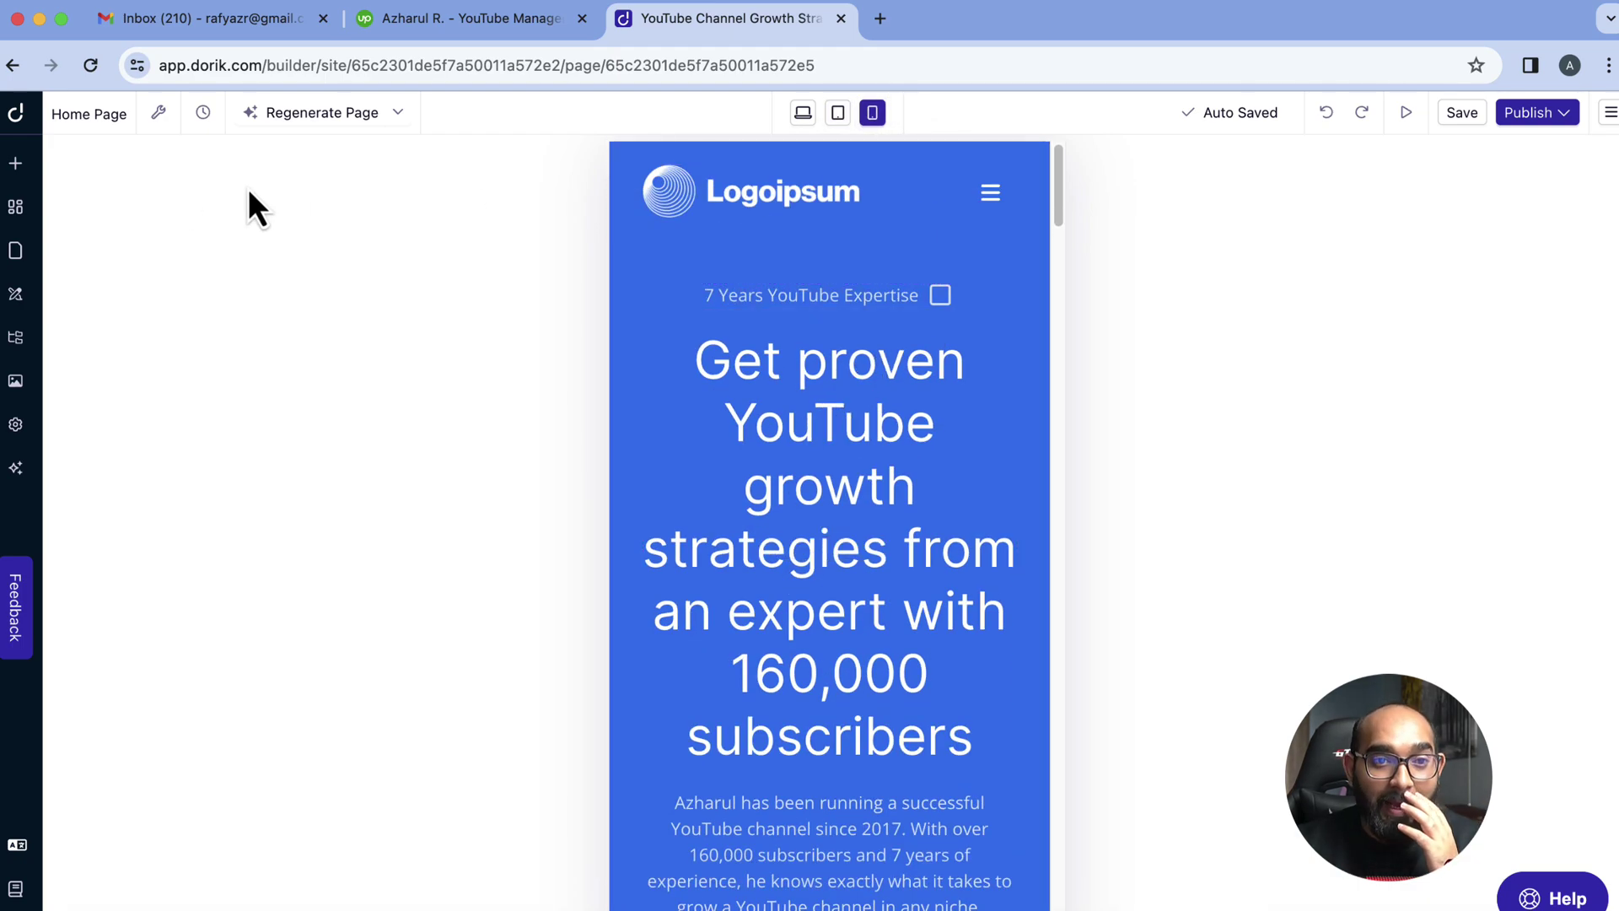
pyautogui.click(803, 112)
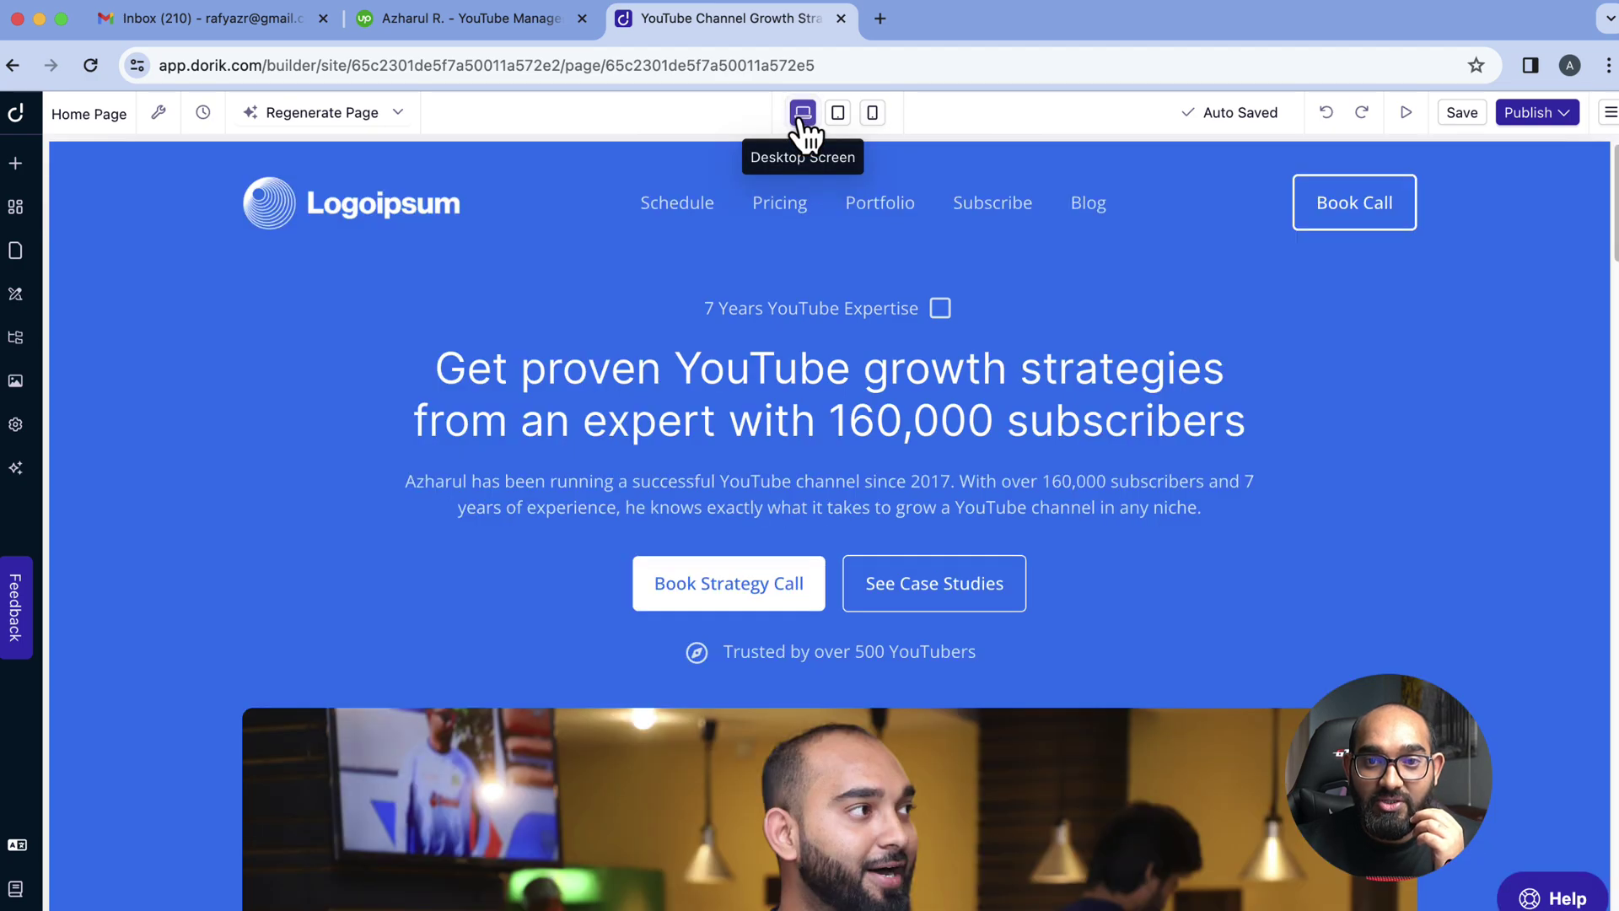
# Check the page title, description and Page Language options in Page Settings, then close the panel
pyautogui.click(158, 112)
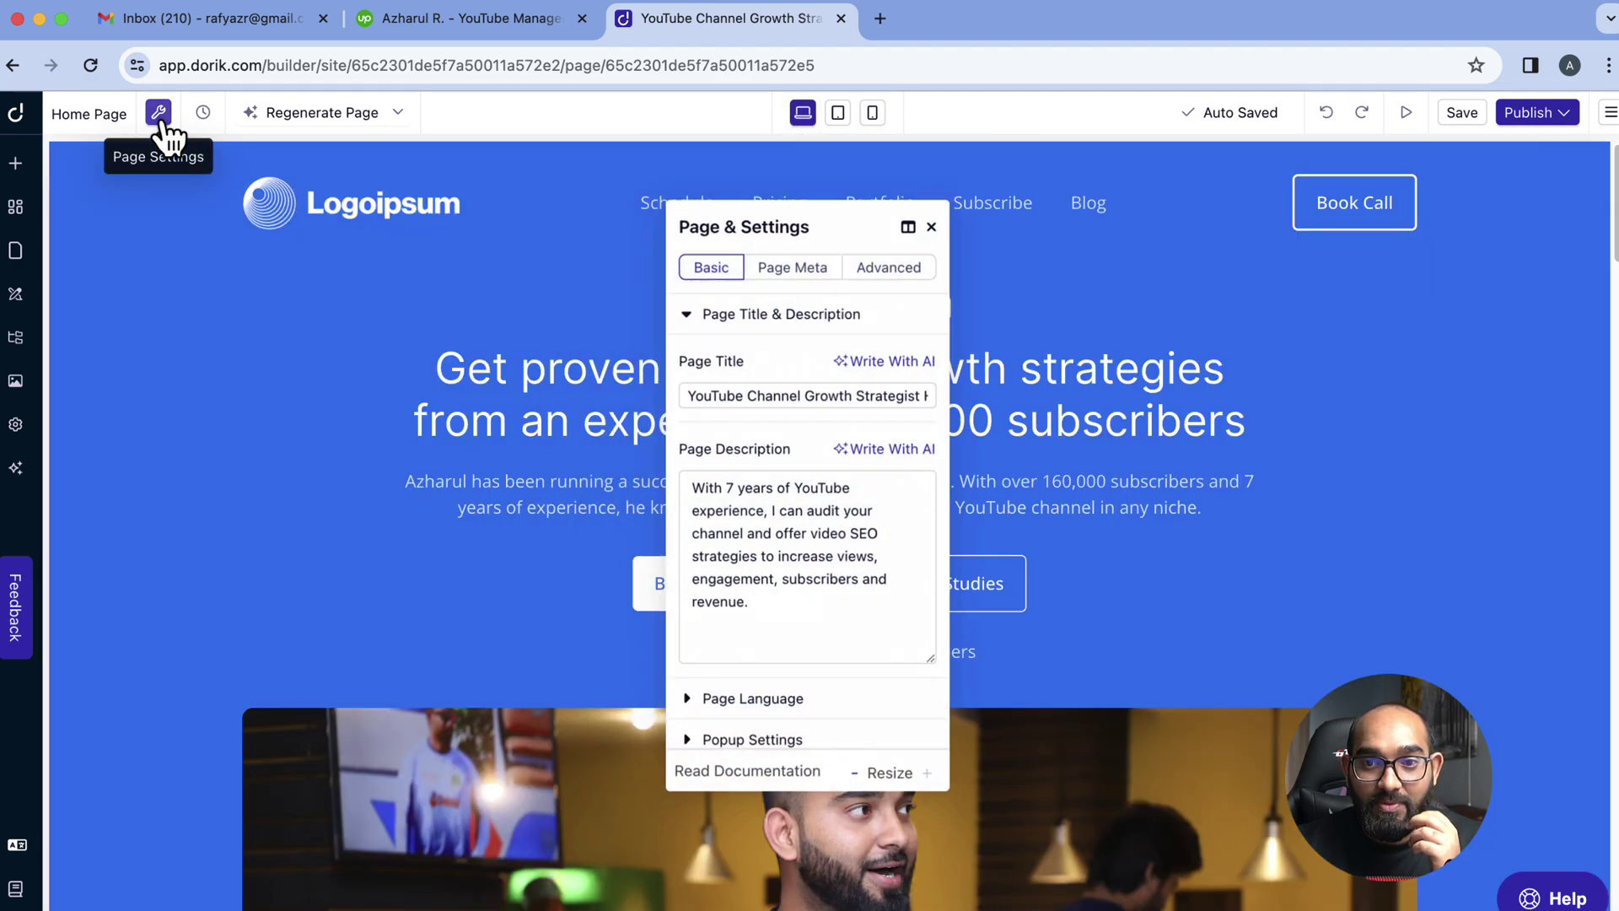
pyautogui.moveTo(811, 227); pyautogui.dragTo(785, 213)
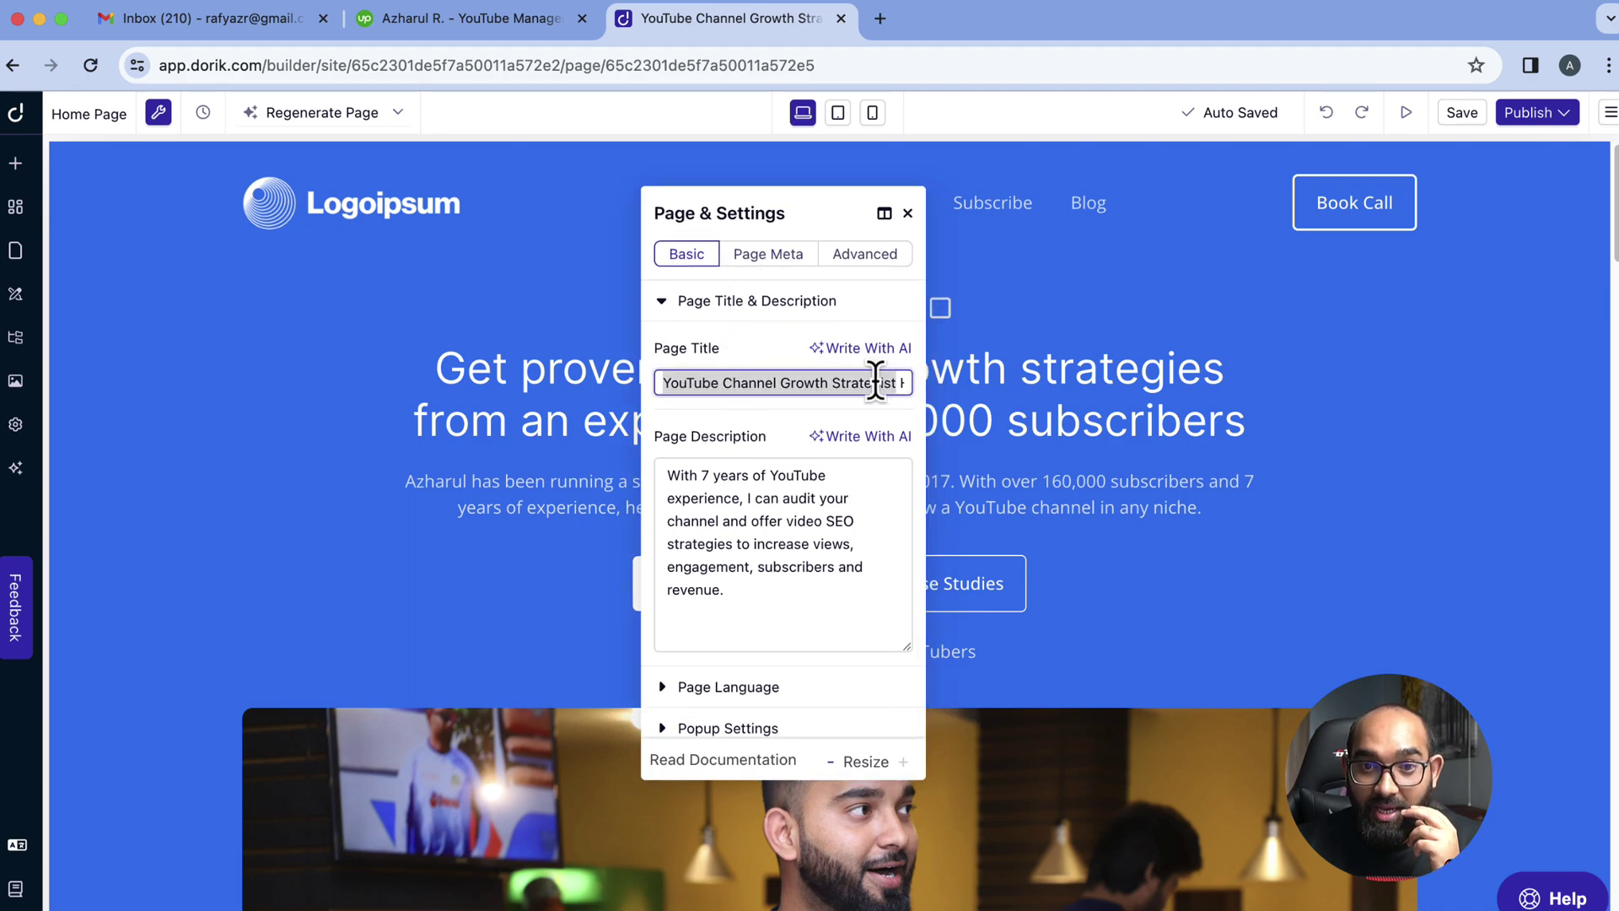
pyautogui.doubleClick(735, 520)
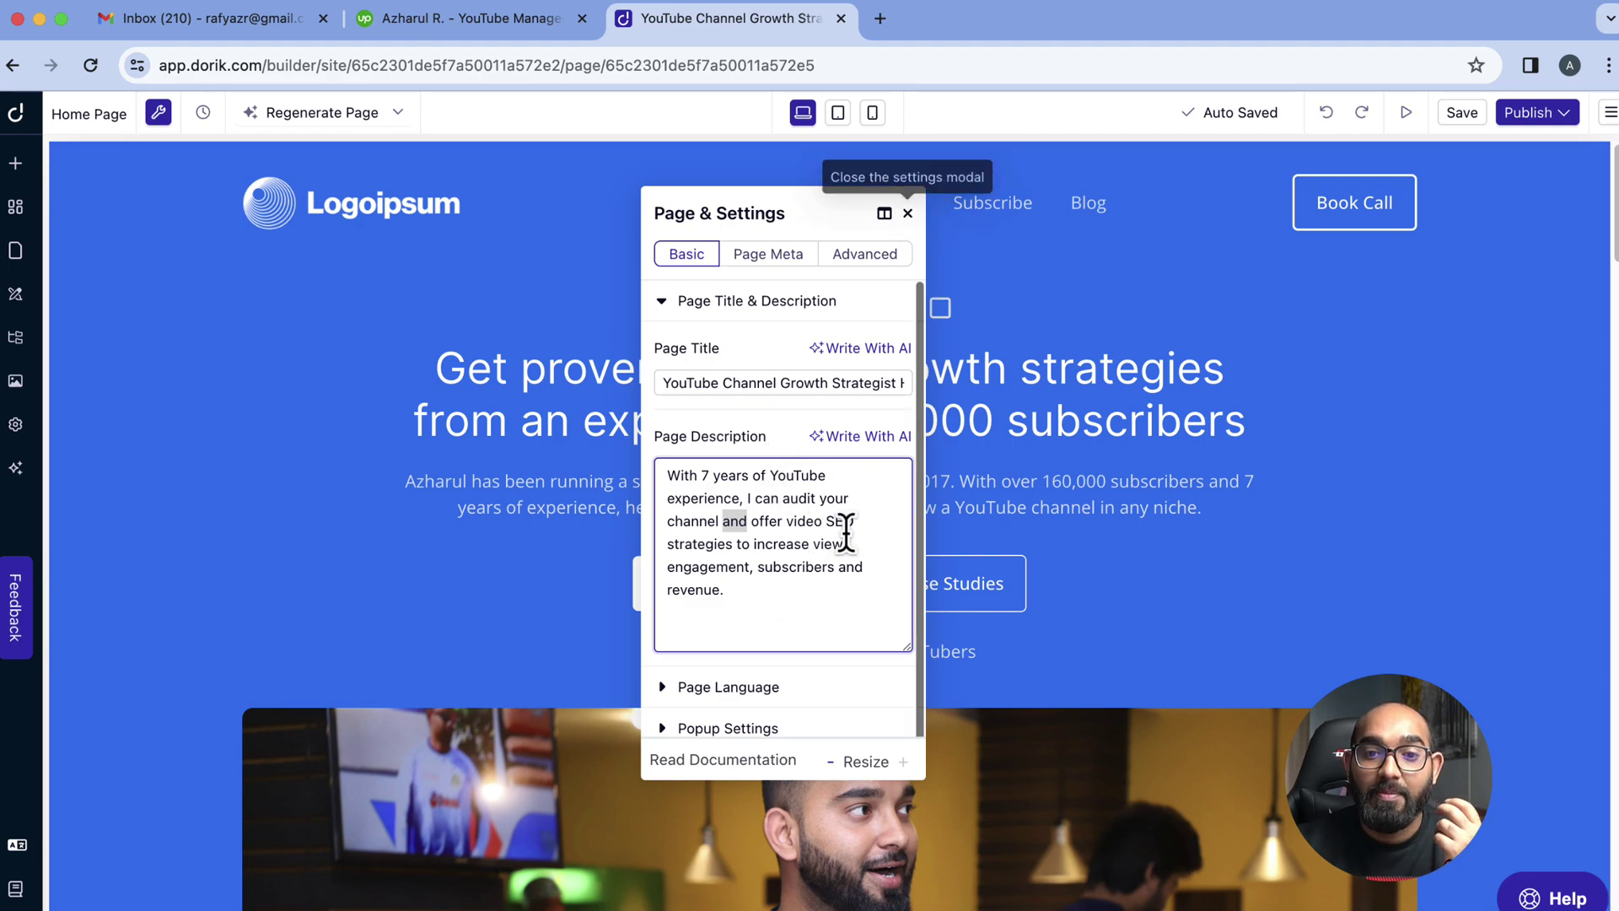
pyautogui.click(736, 691)
pyautogui.click(908, 213)
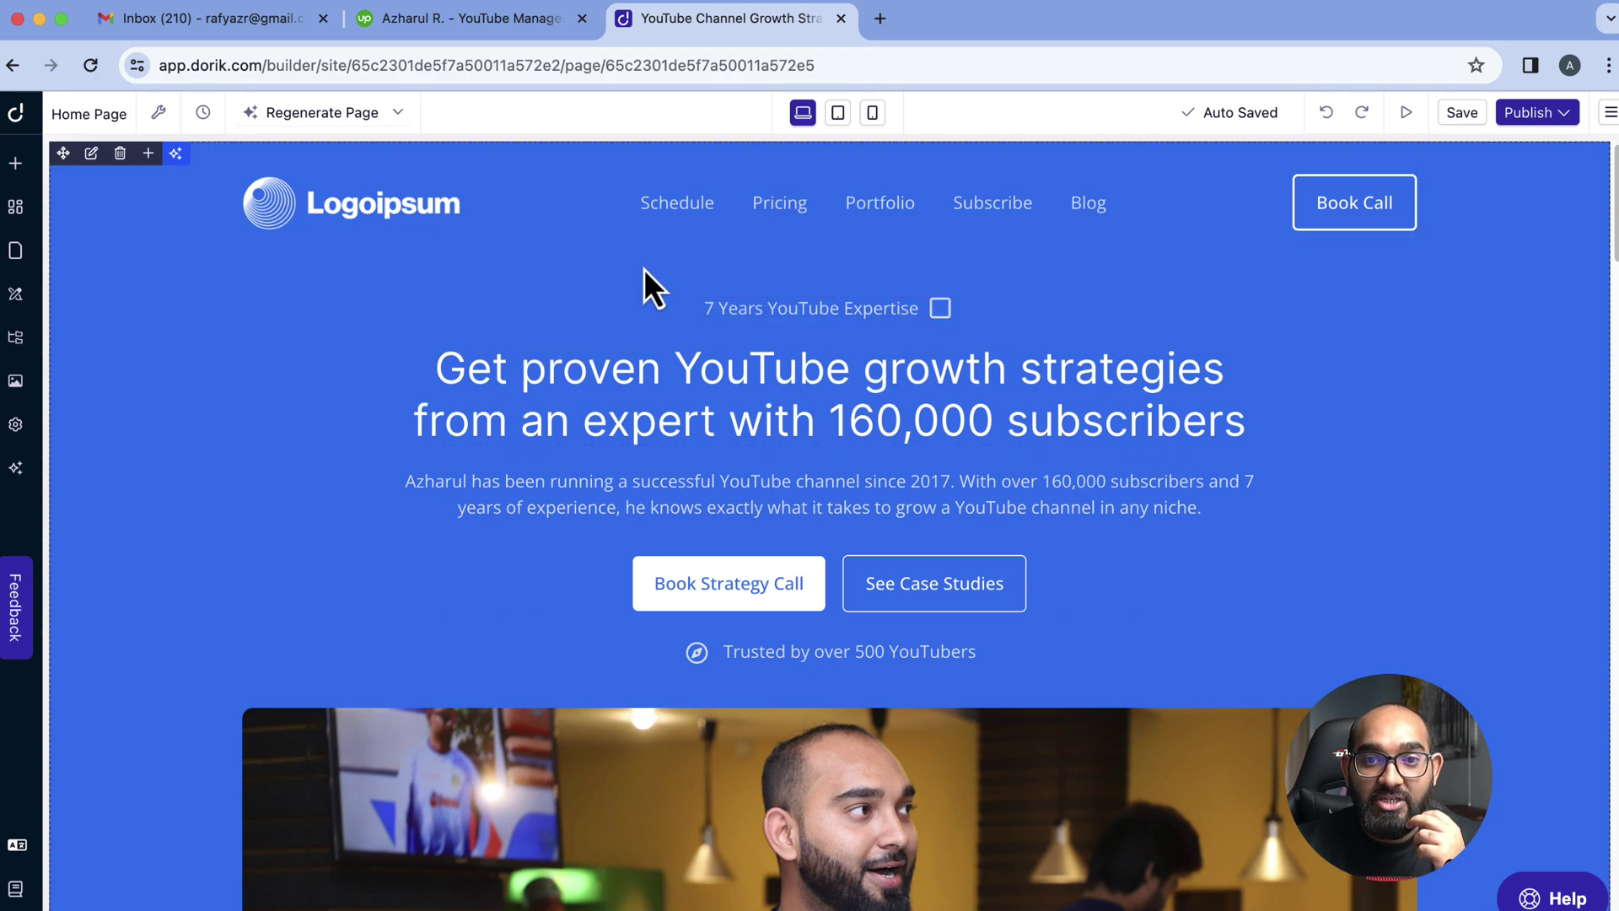
# Delete the Subscribe entry from the navbar's Links list and confirm the removal
pyautogui.click(815, 205)
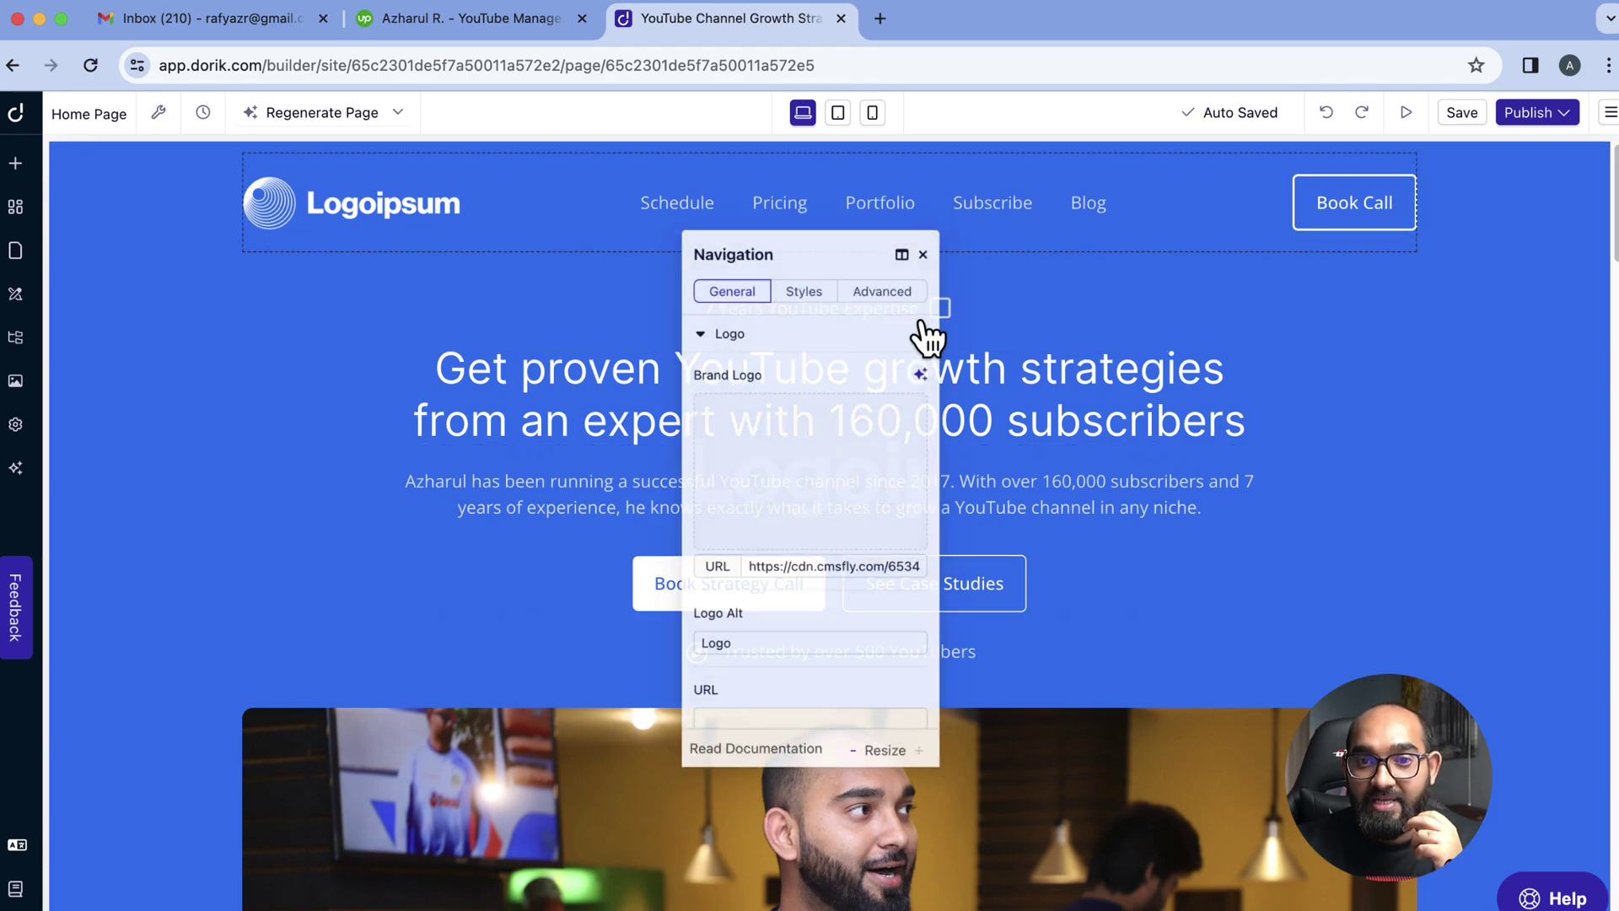
pyautogui.scroll(-5, 869, 573)
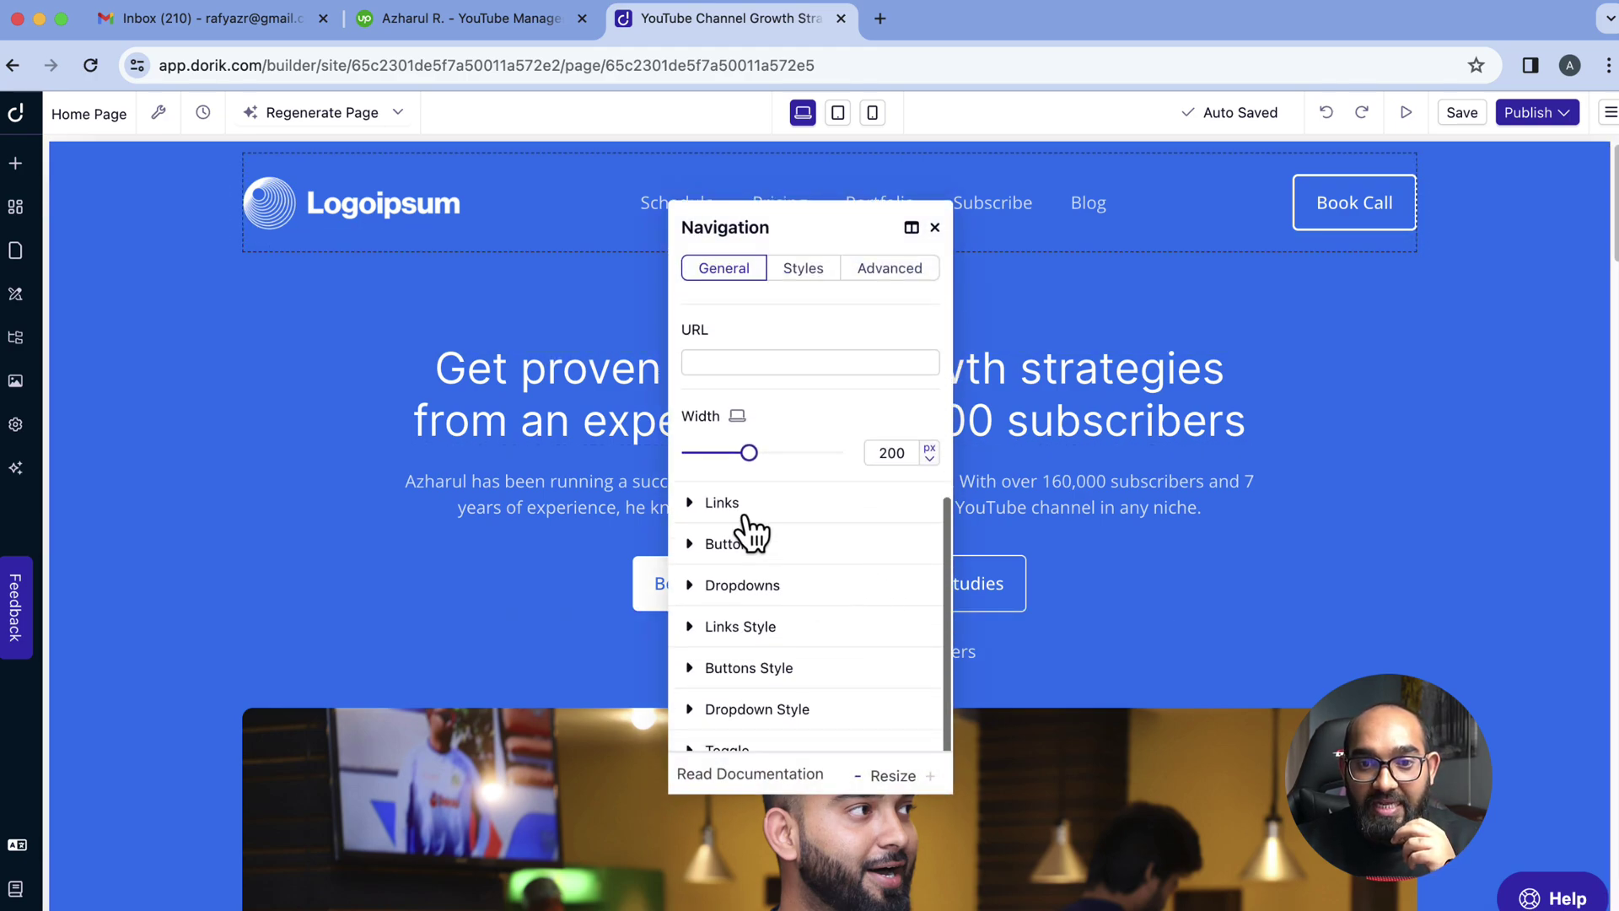
pyautogui.click(745, 516)
pyautogui.scroll(-1, 852, 655)
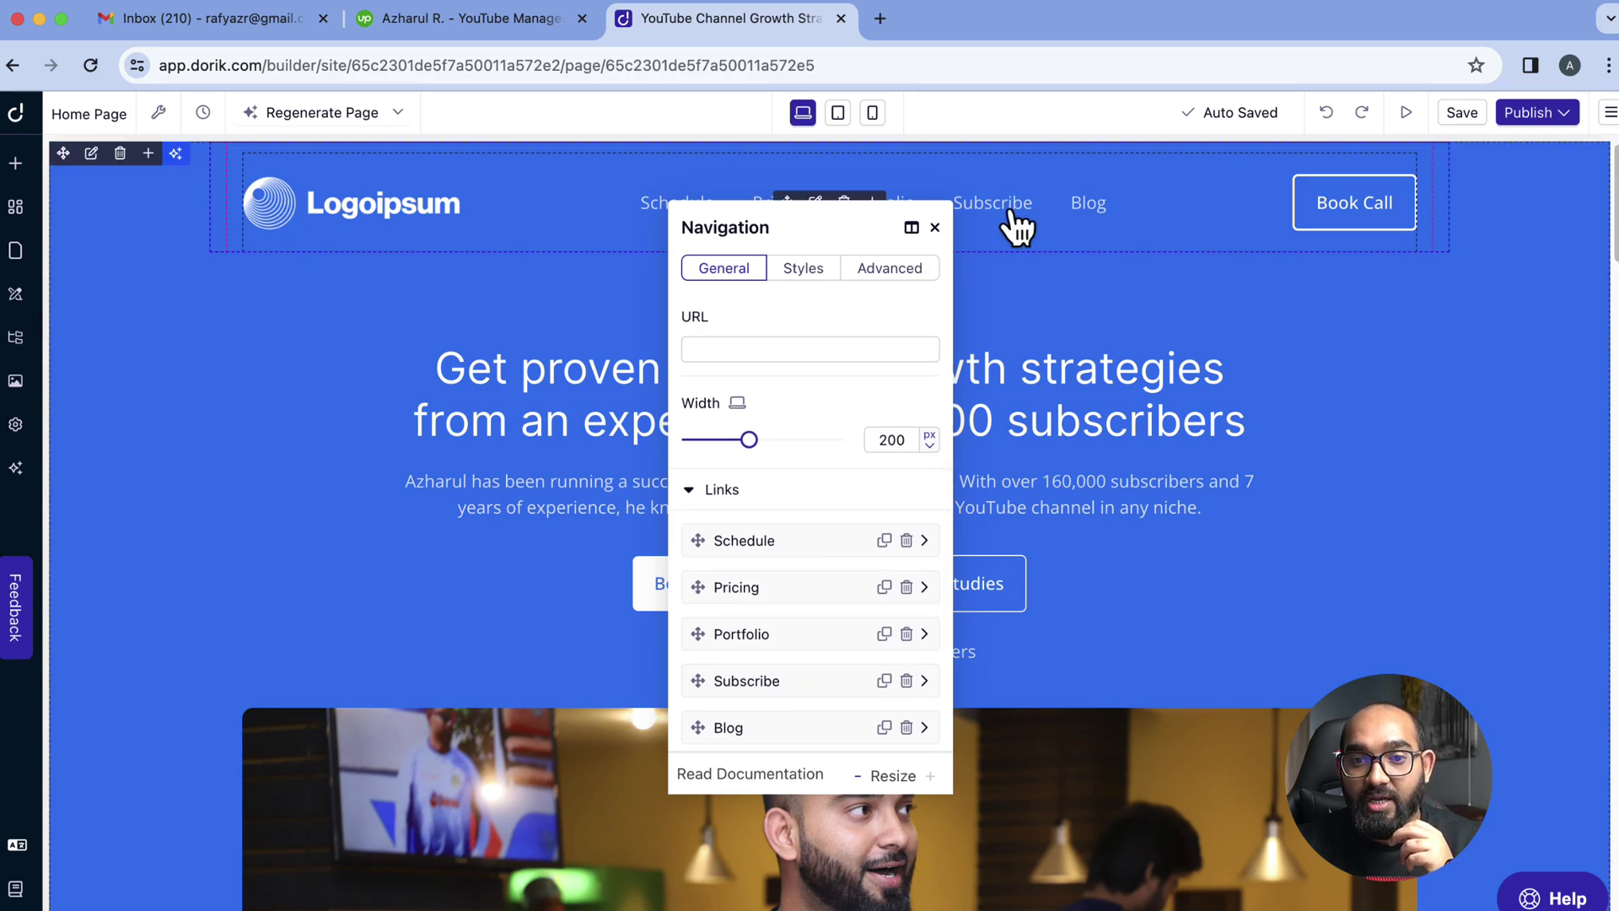
pyautogui.click(908, 683)
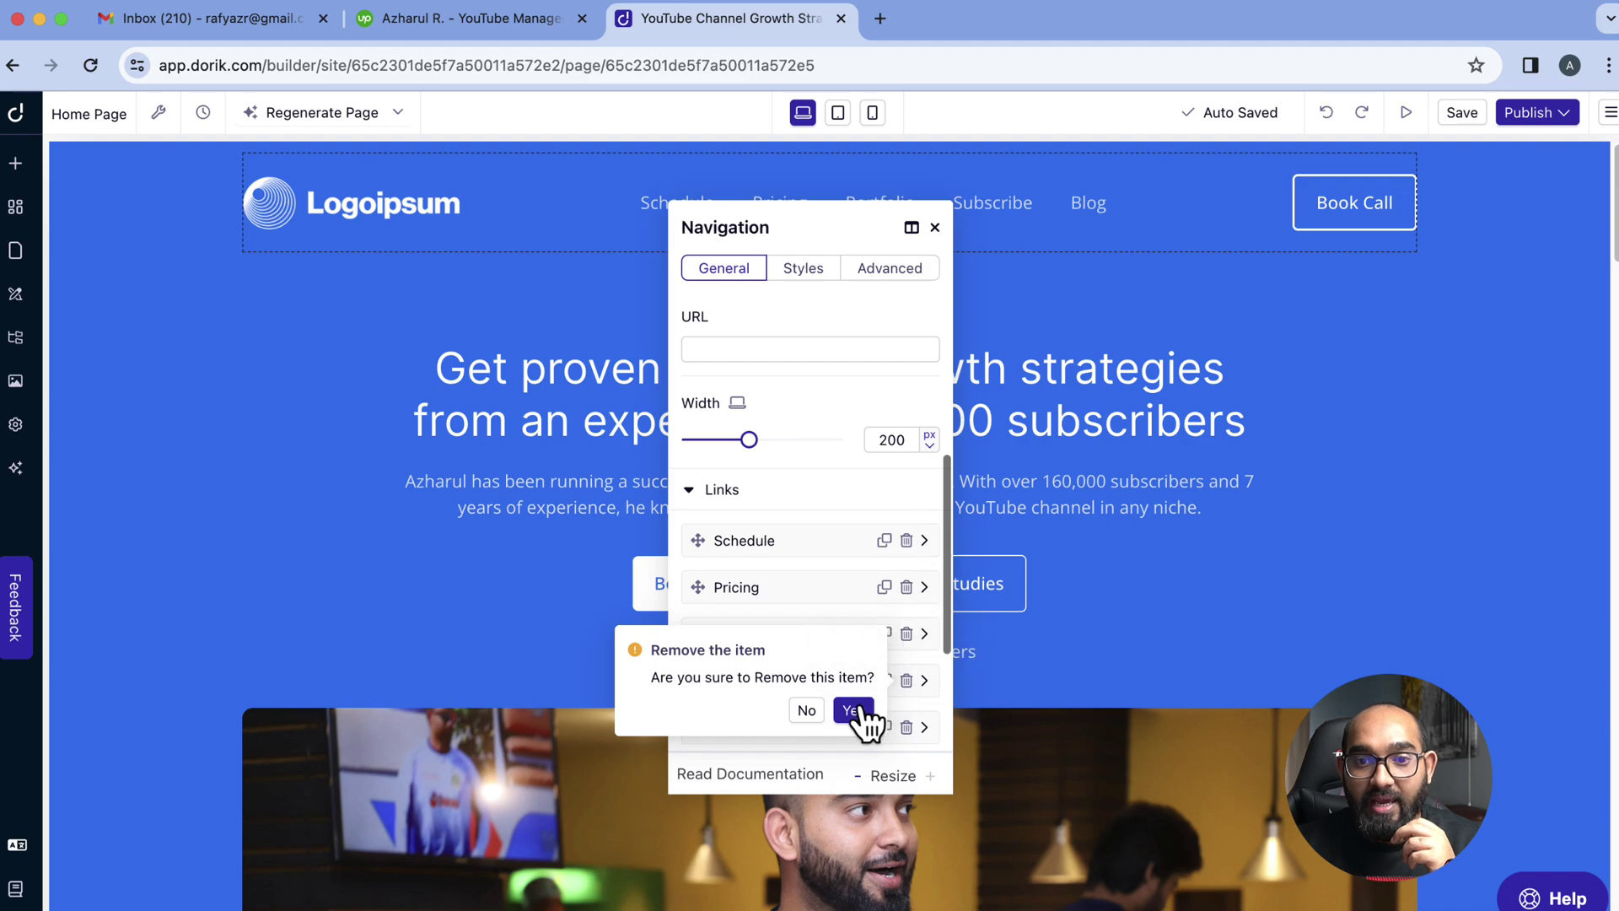
pyautogui.click(852, 711)
pyautogui.click(936, 229)
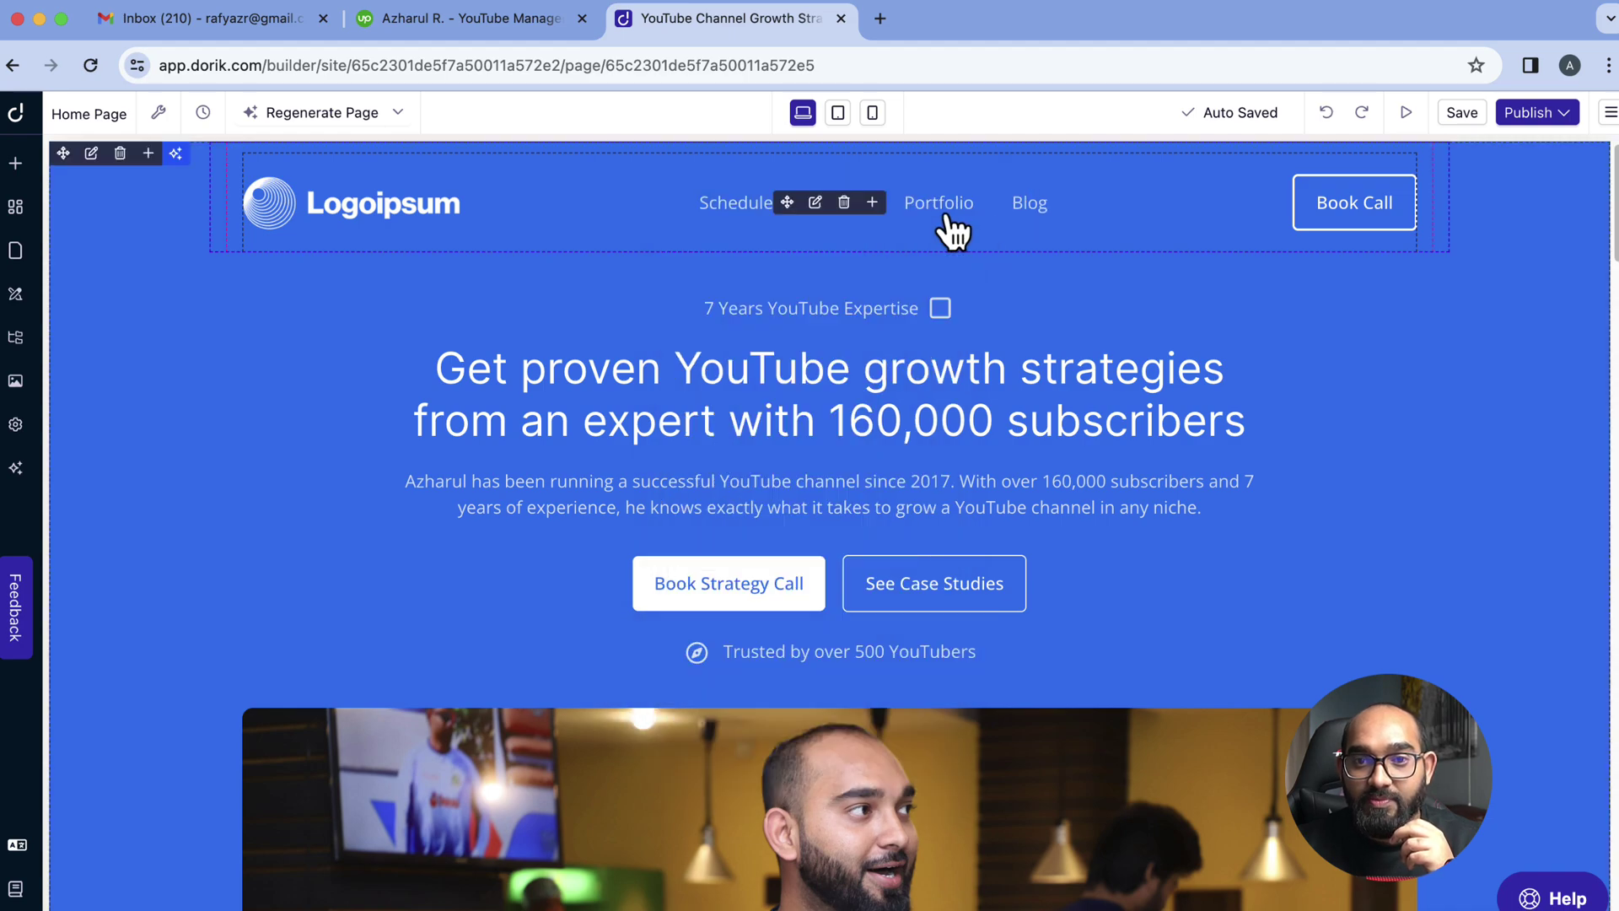
# Review the page types offered by the AI page generator for Regular Pages, closing without generating
pyautogui.click(15, 251)
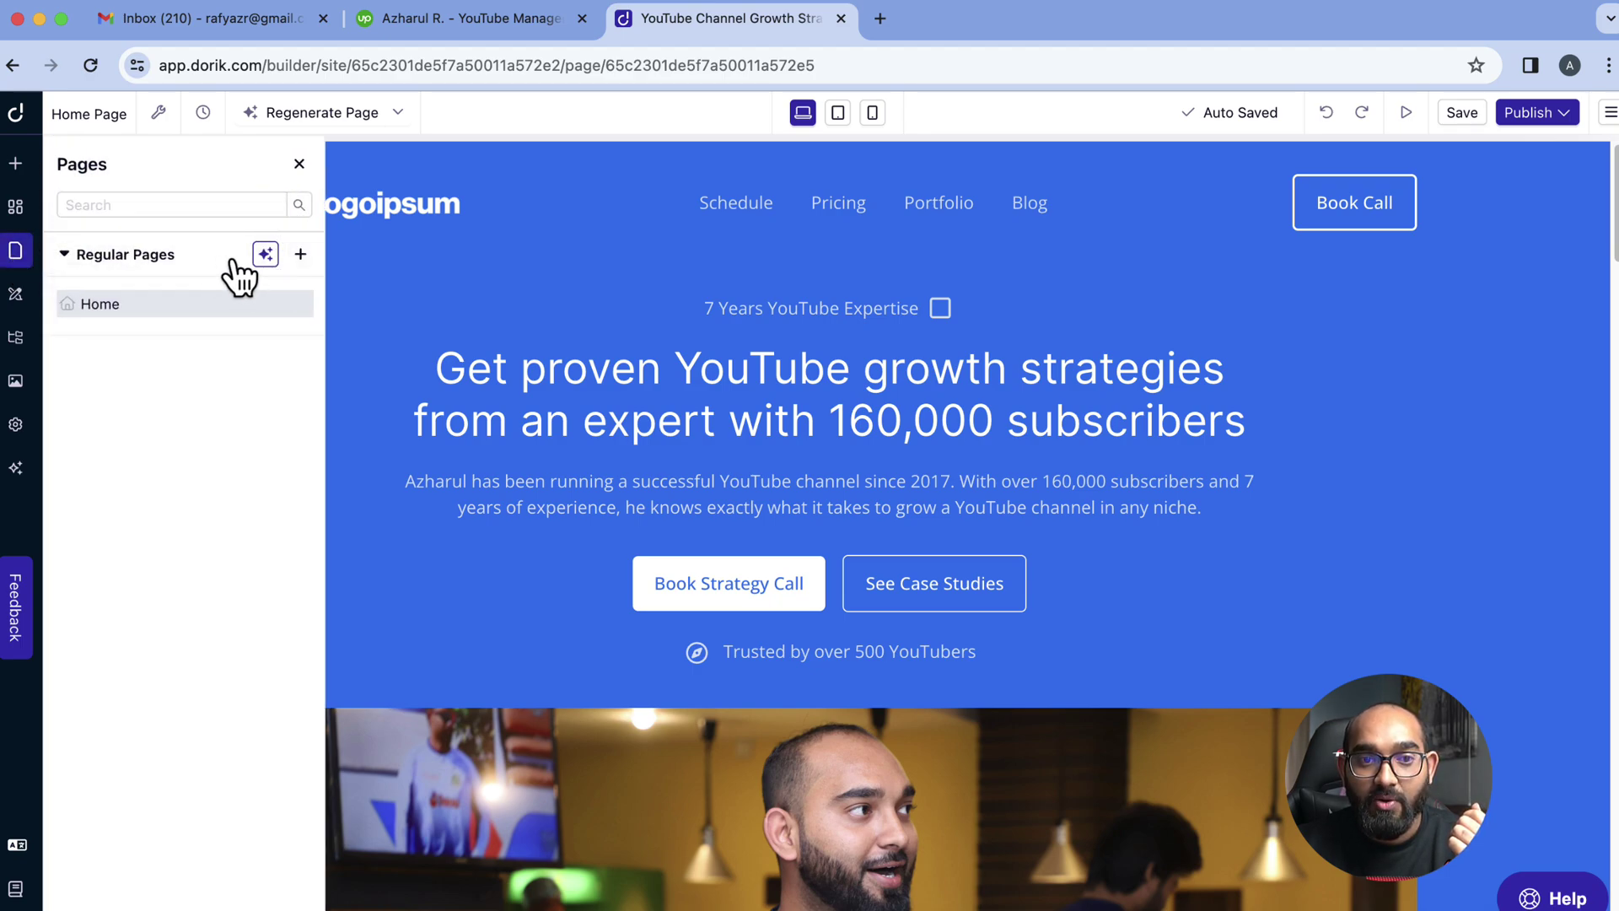
pyautogui.click(265, 255)
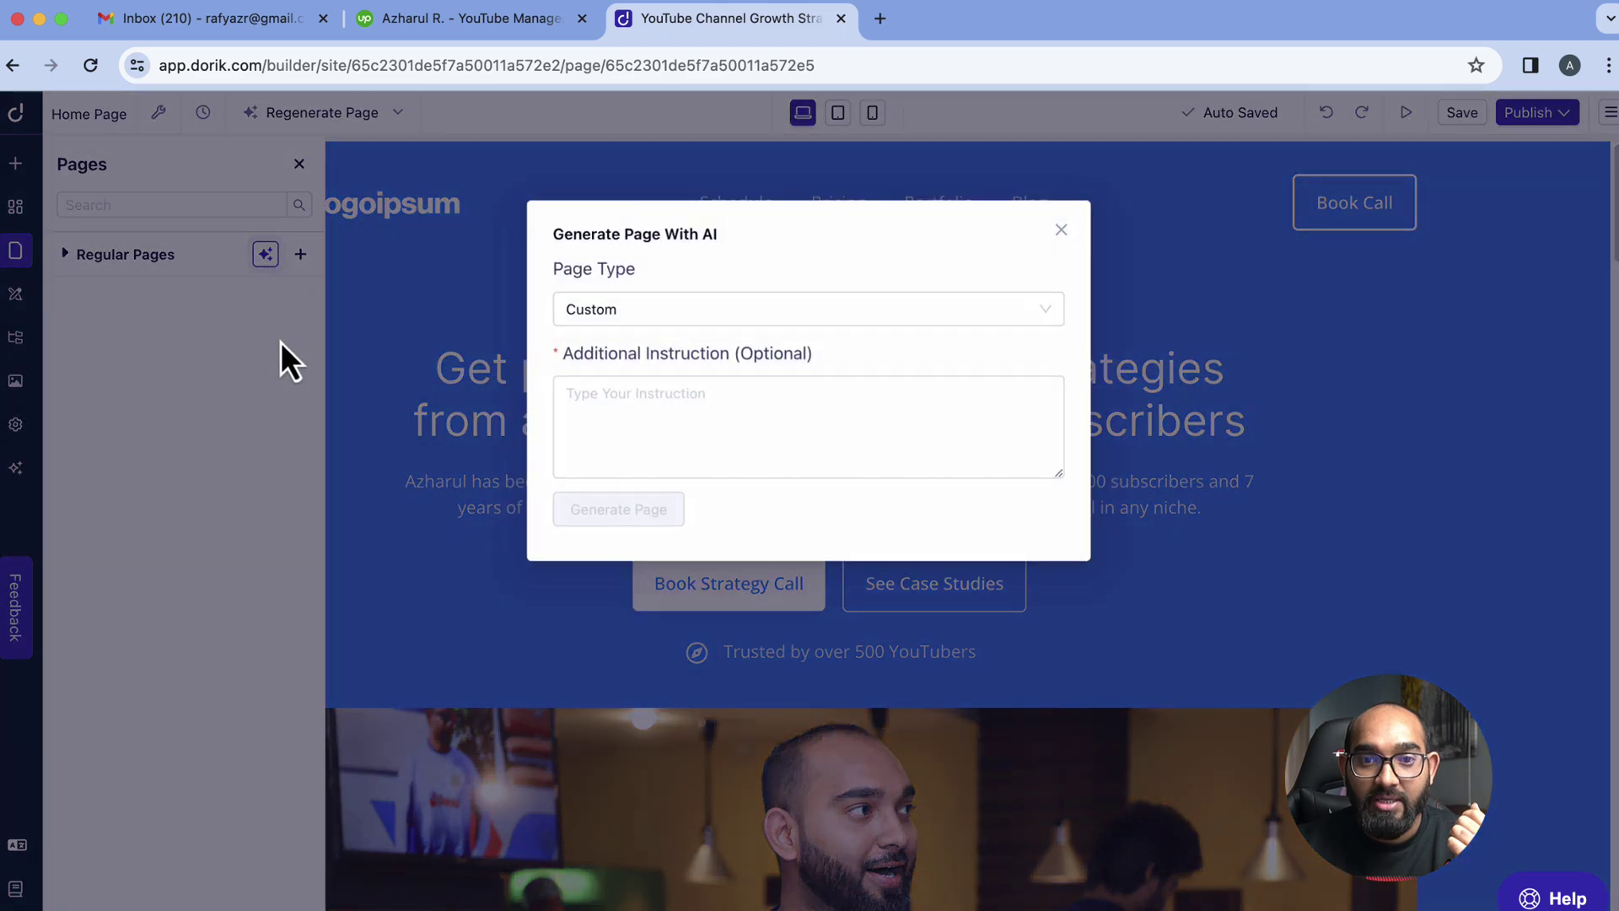
pyautogui.click(675, 311)
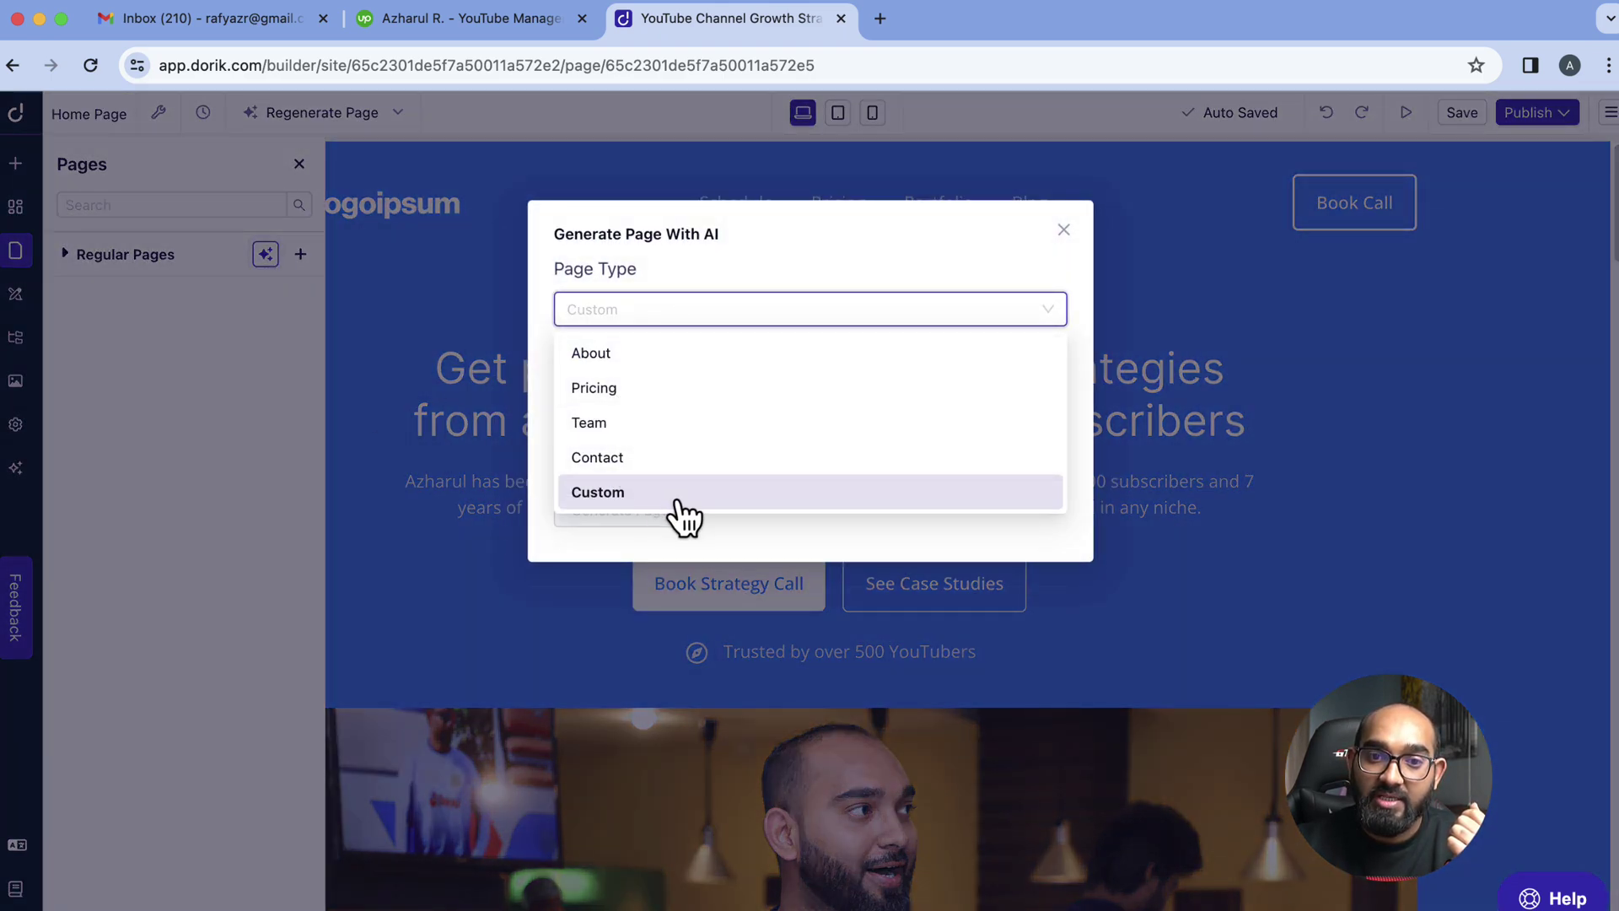
pyautogui.click(710, 567)
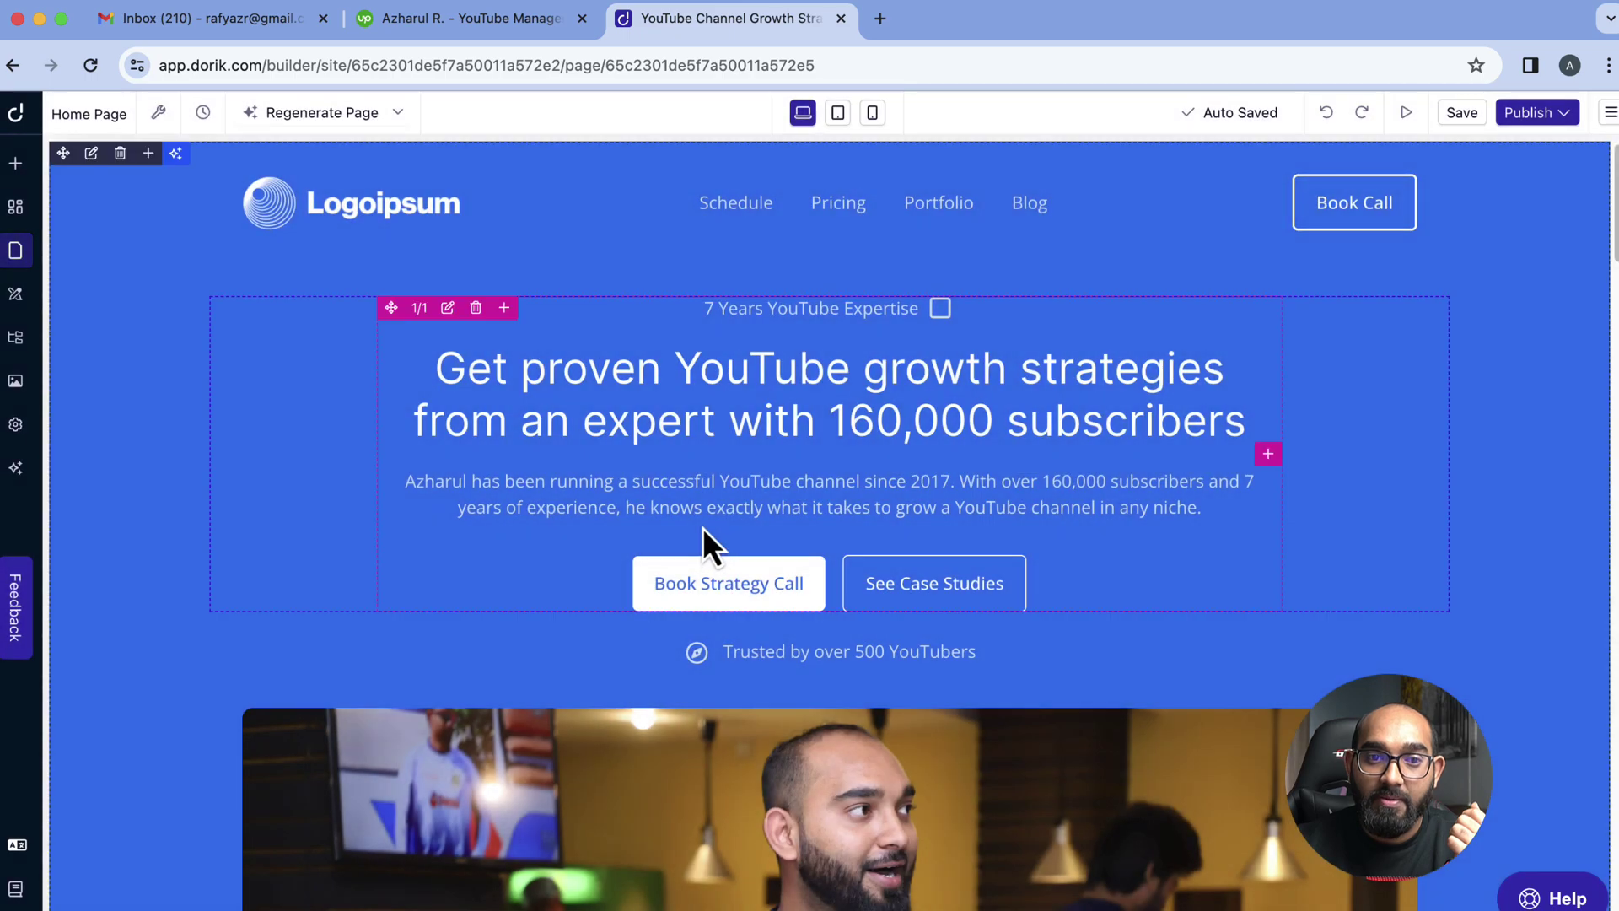
# Check the AI generator's page types again, cancel it, and open the Global Styles settings
pyautogui.click(15, 251)
pyautogui.click(266, 254)
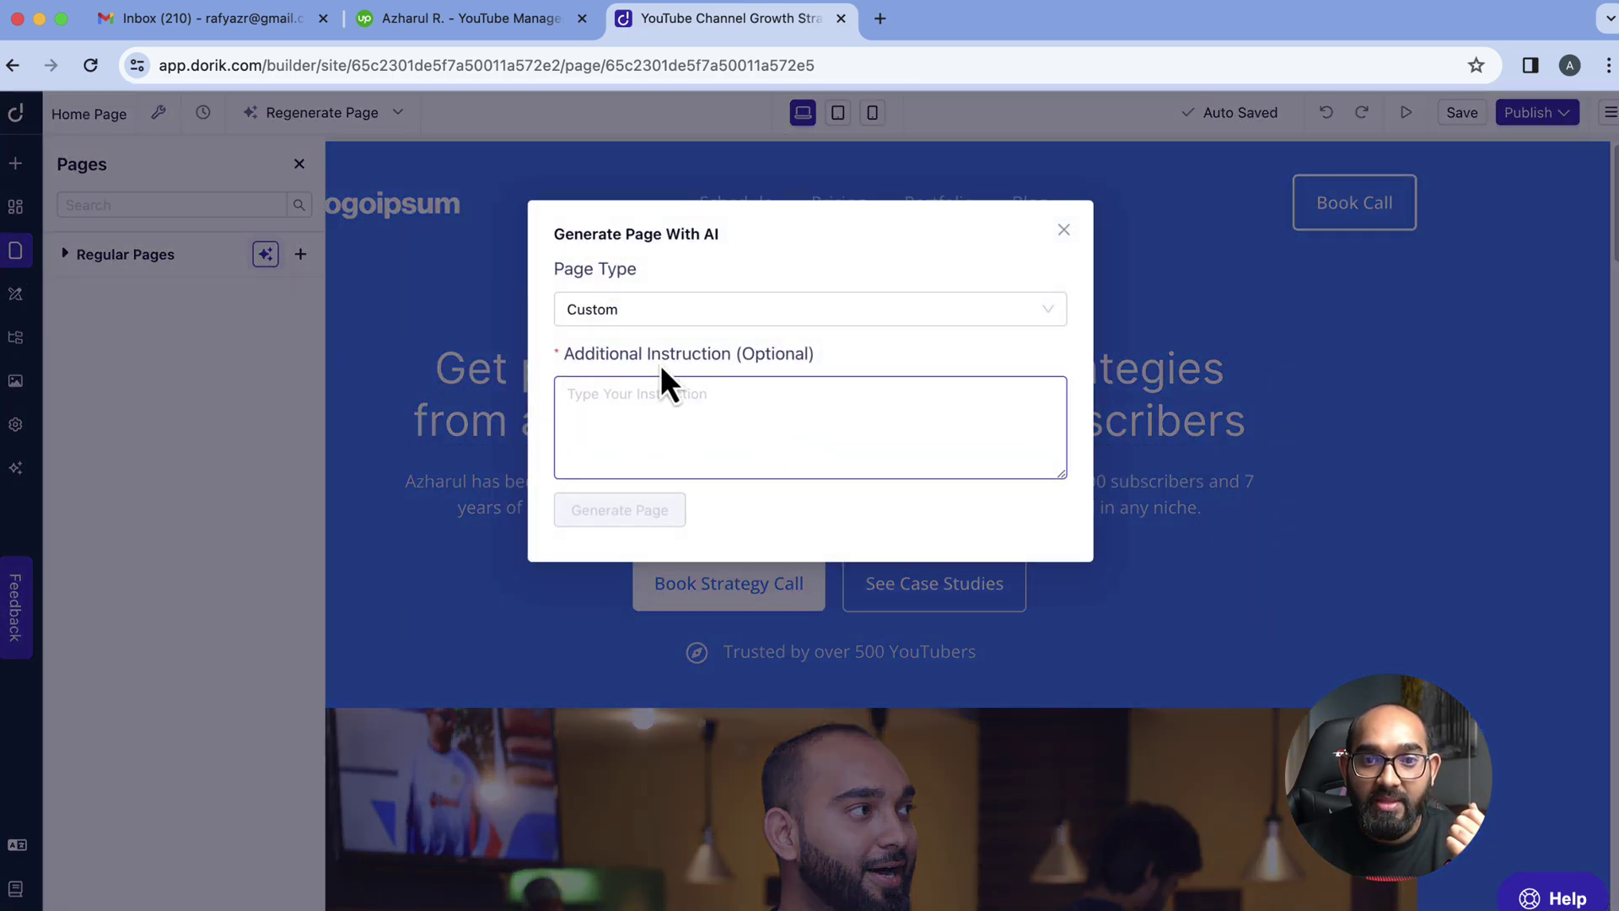
pyautogui.click(660, 406)
pyautogui.click(626, 314)
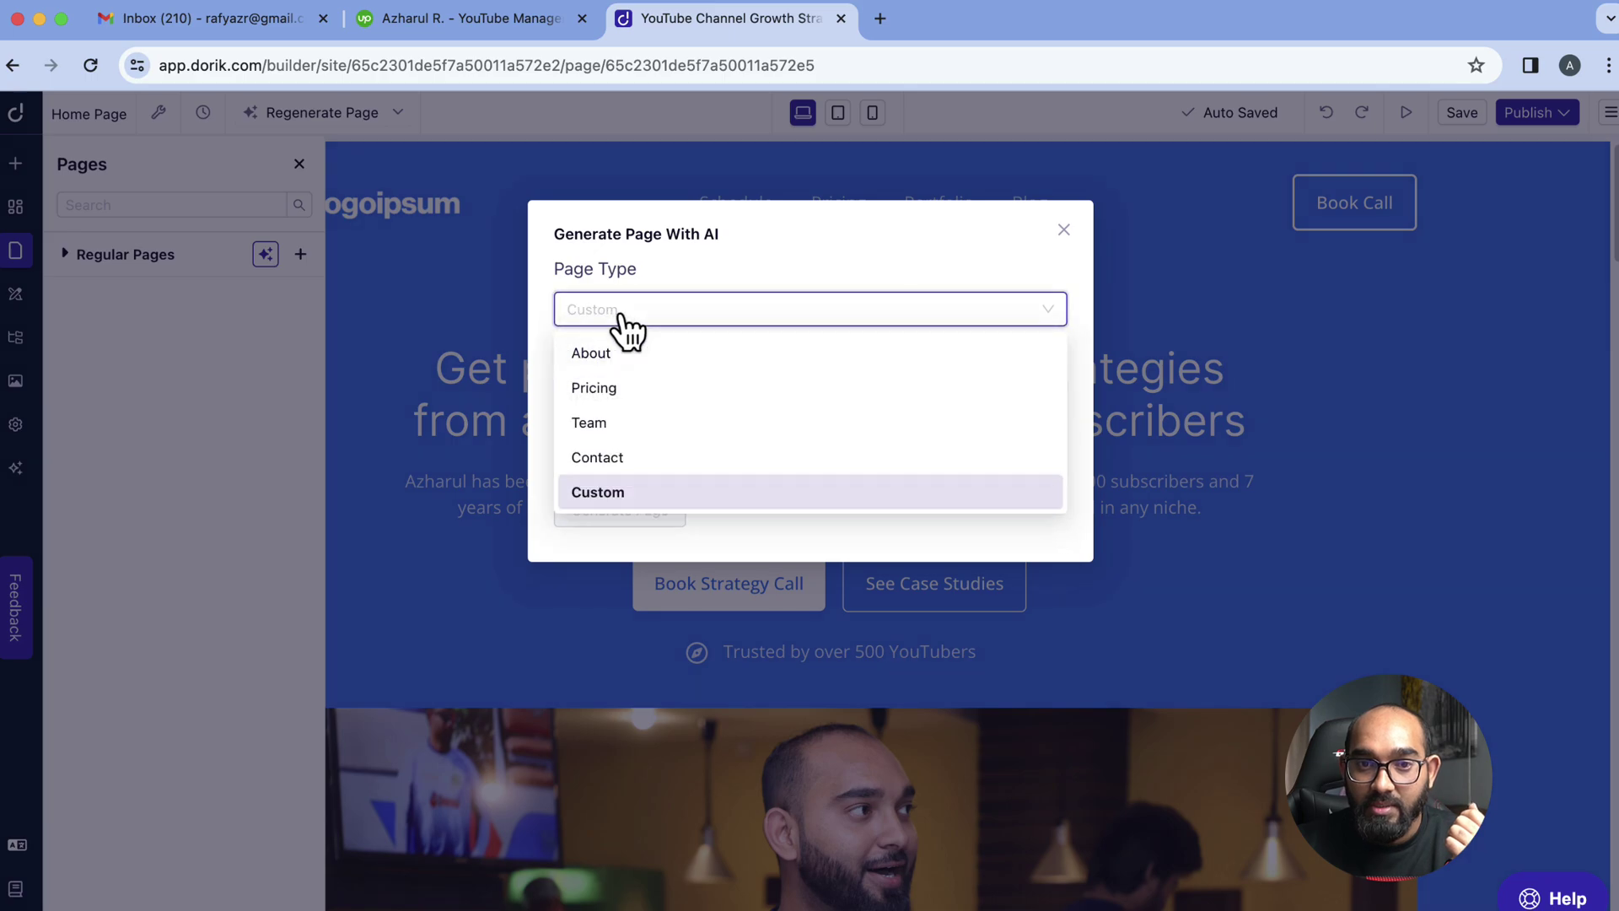
pyautogui.click(1064, 230)
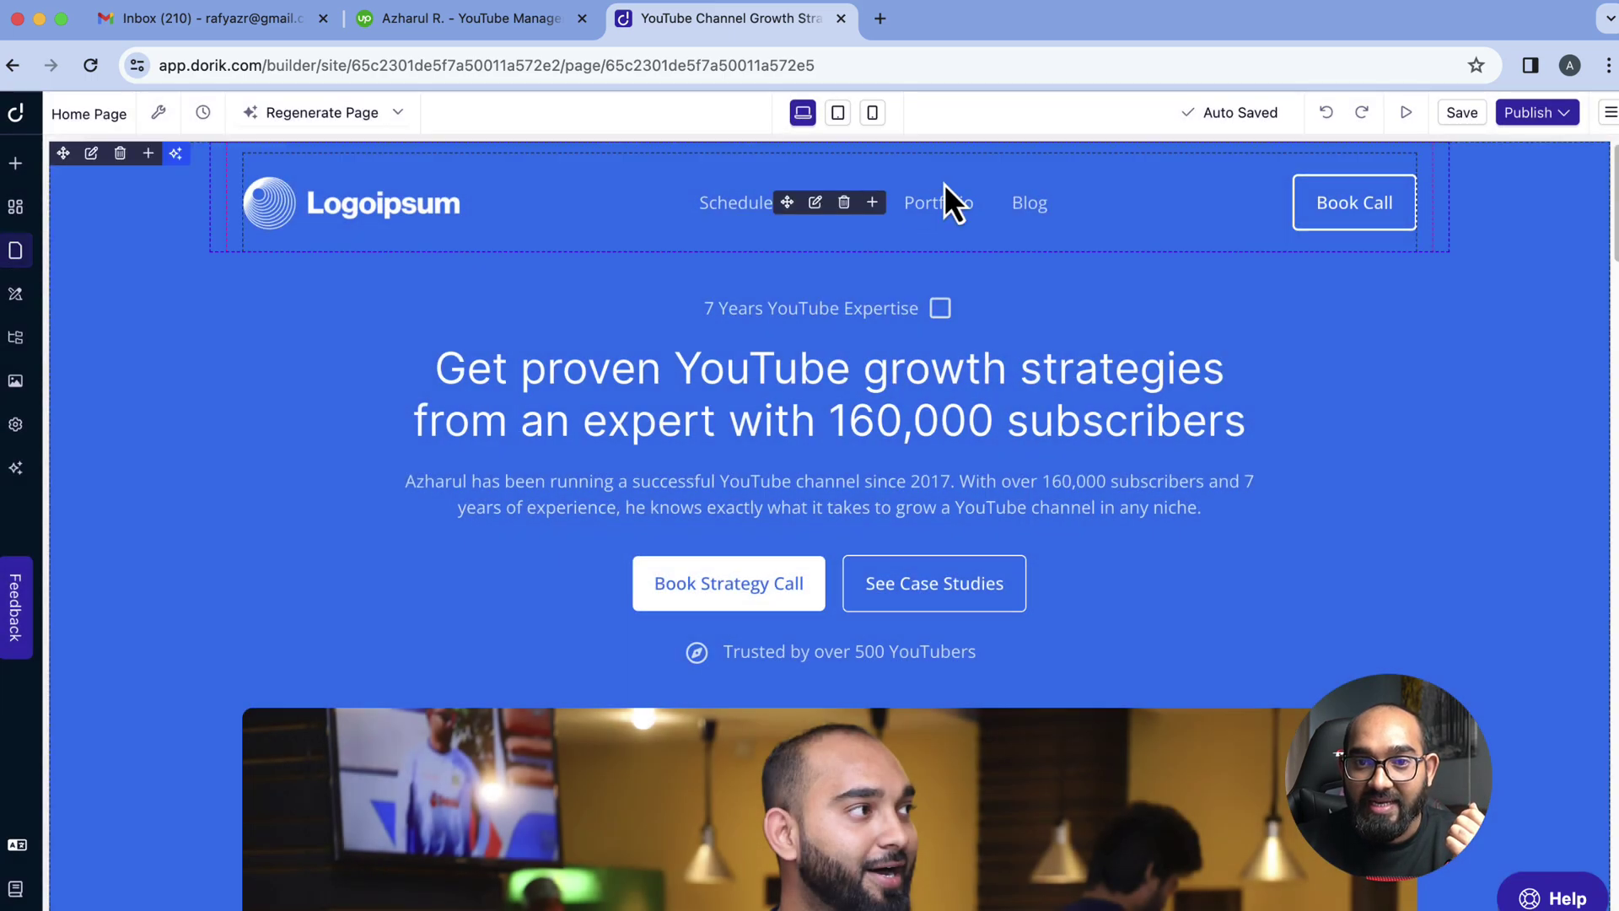
pyautogui.click(14, 254)
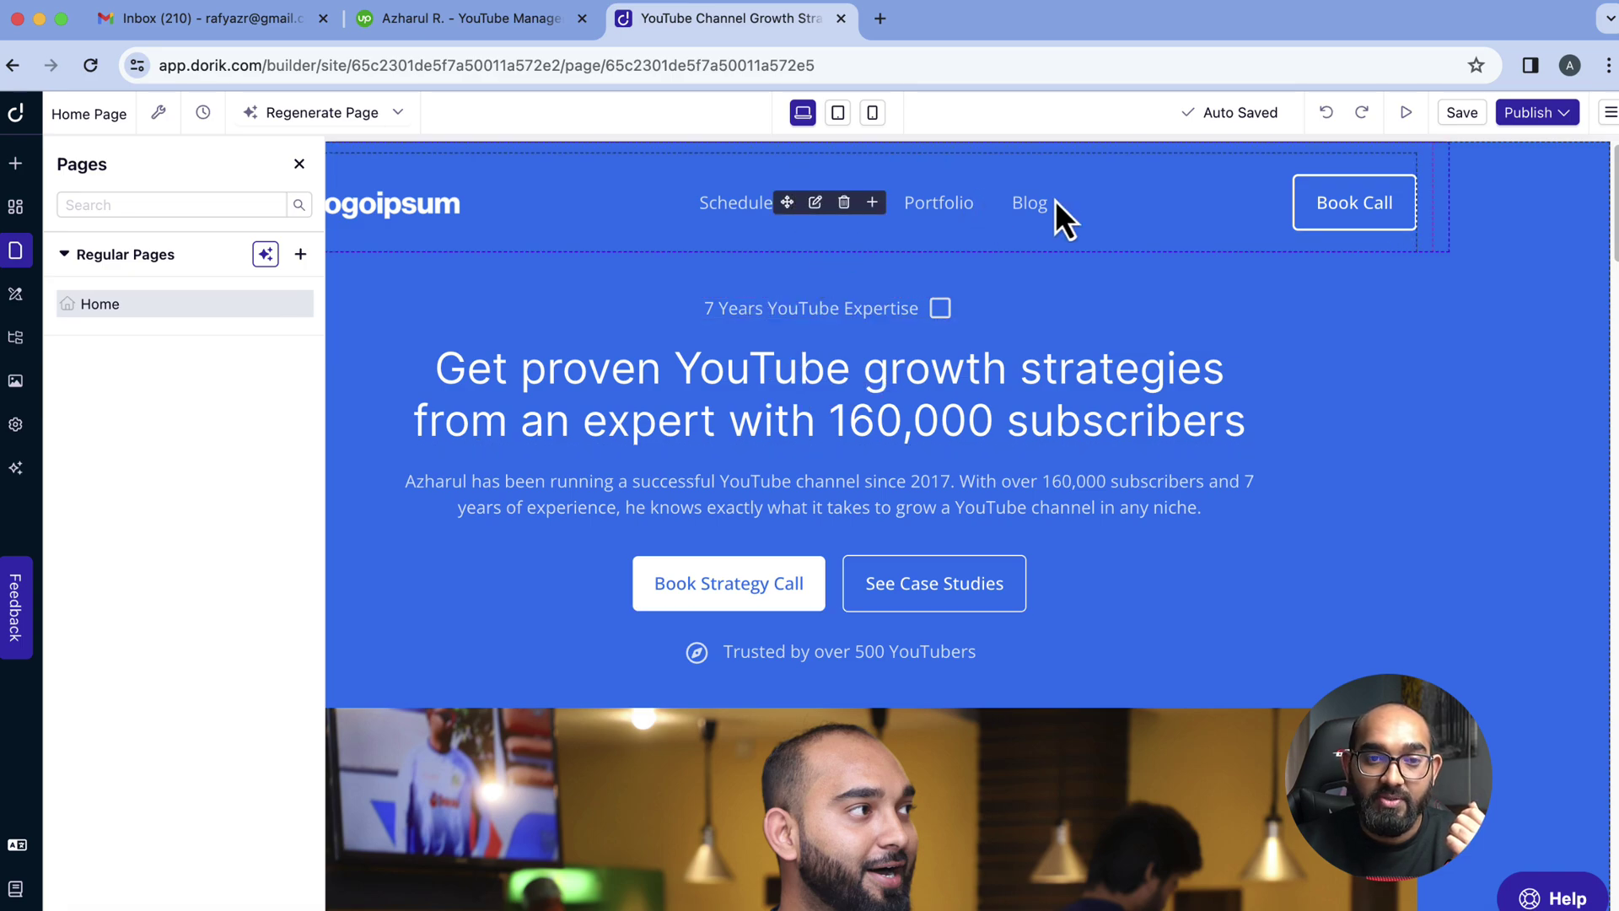
pyautogui.click(21, 306)
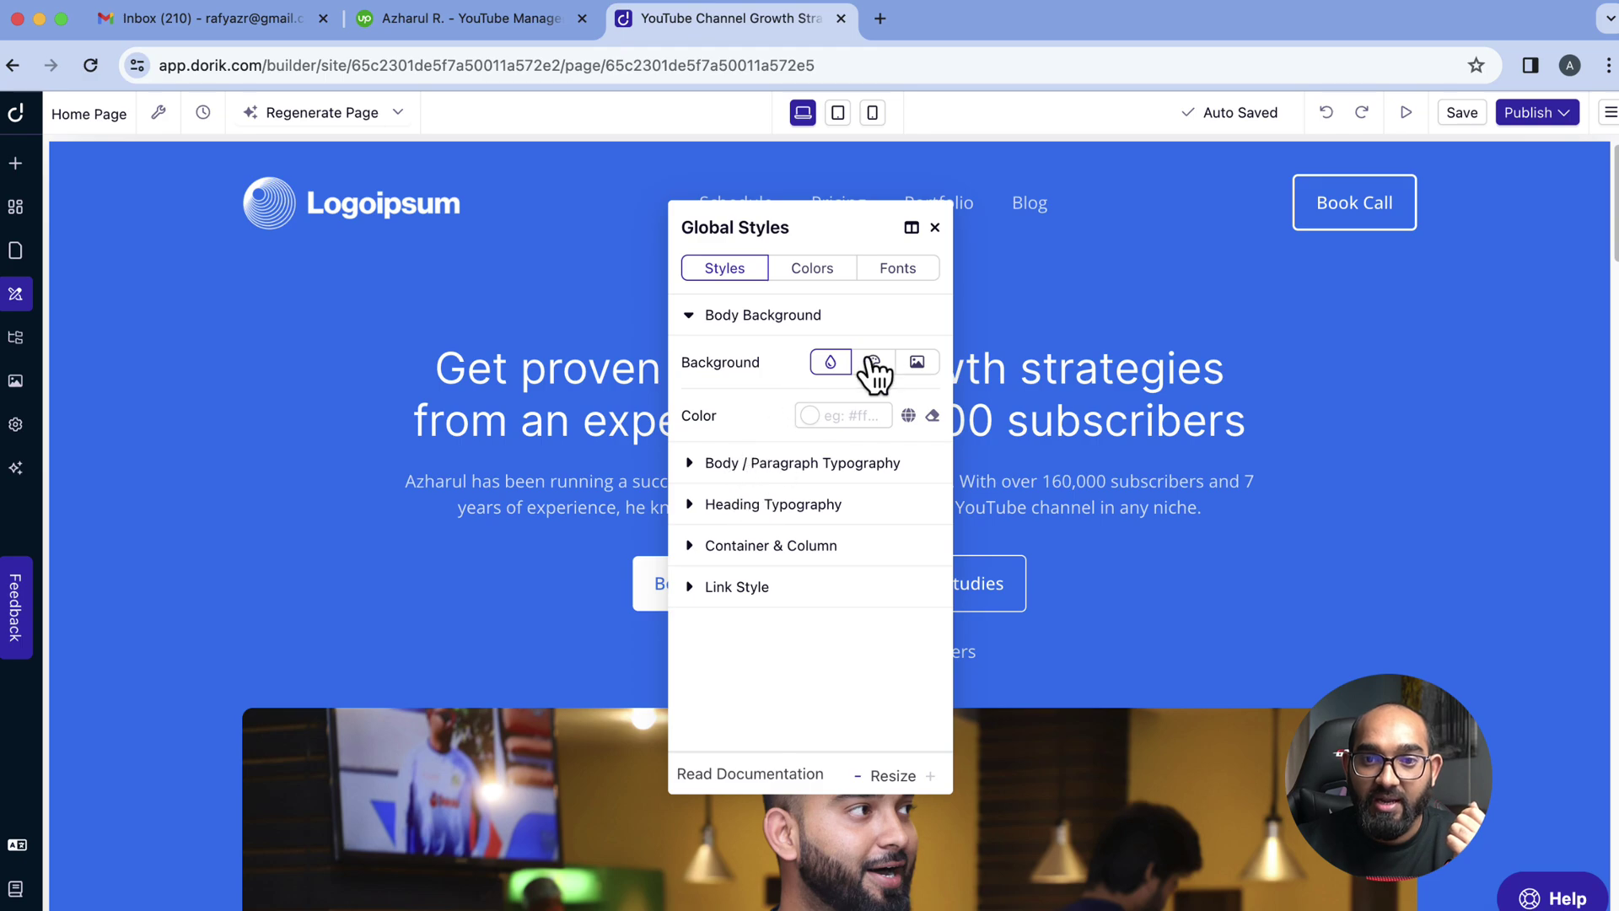
# Close Global Styles and scroll down to the photo of two men at a laptop
pyautogui.click(934, 228)
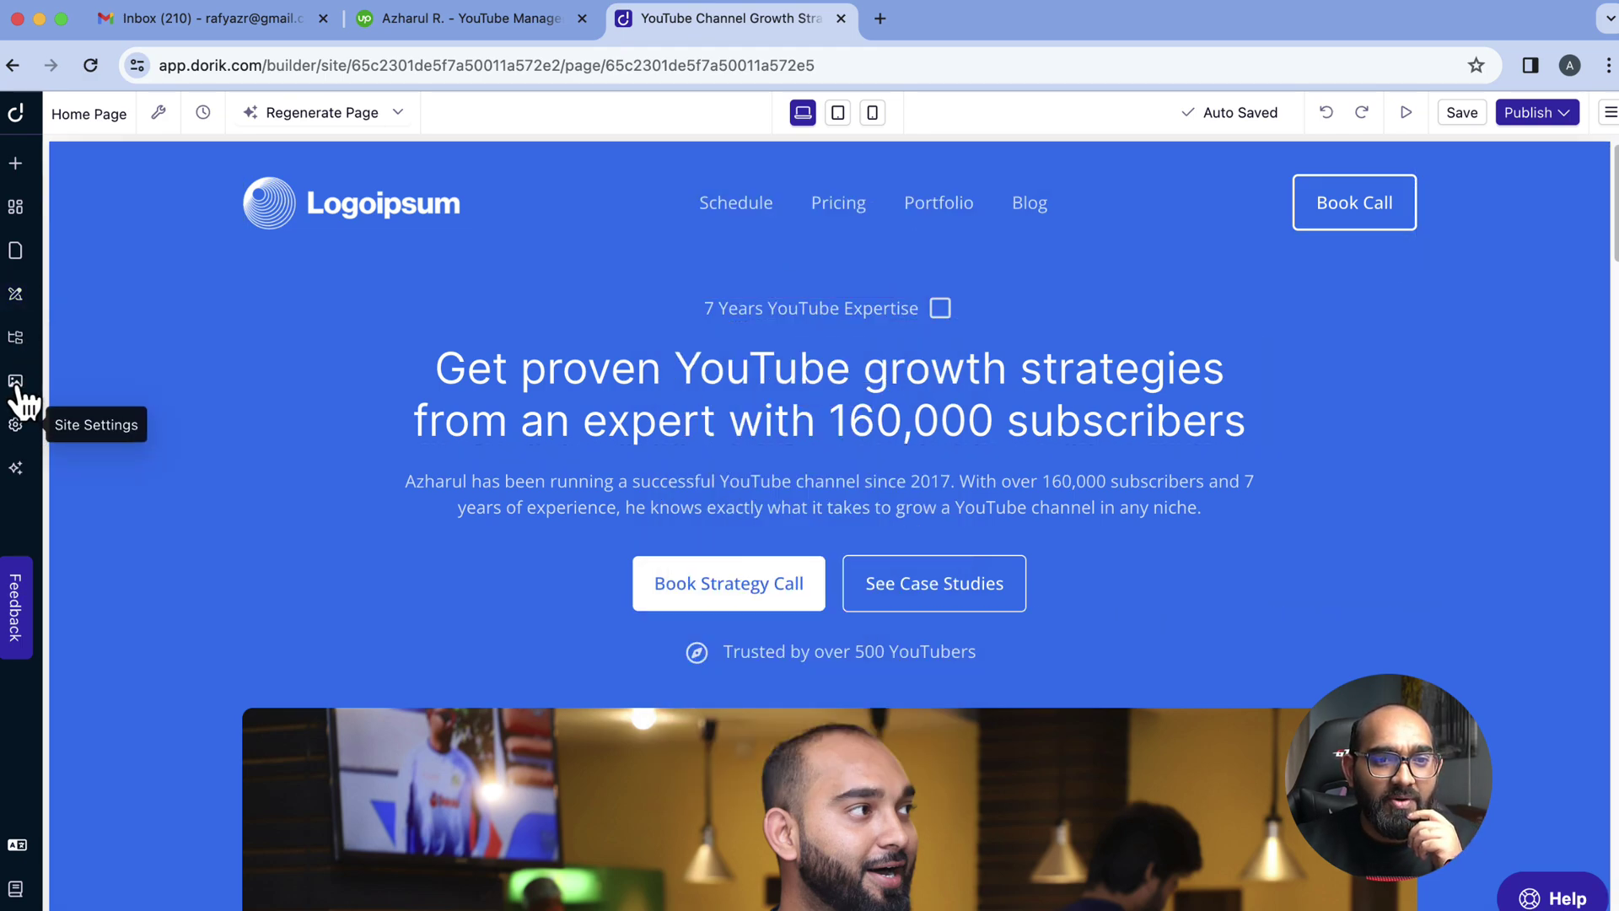
pyautogui.scroll(-10, 489, 649)
pyautogui.scroll(-15, 489, 649)
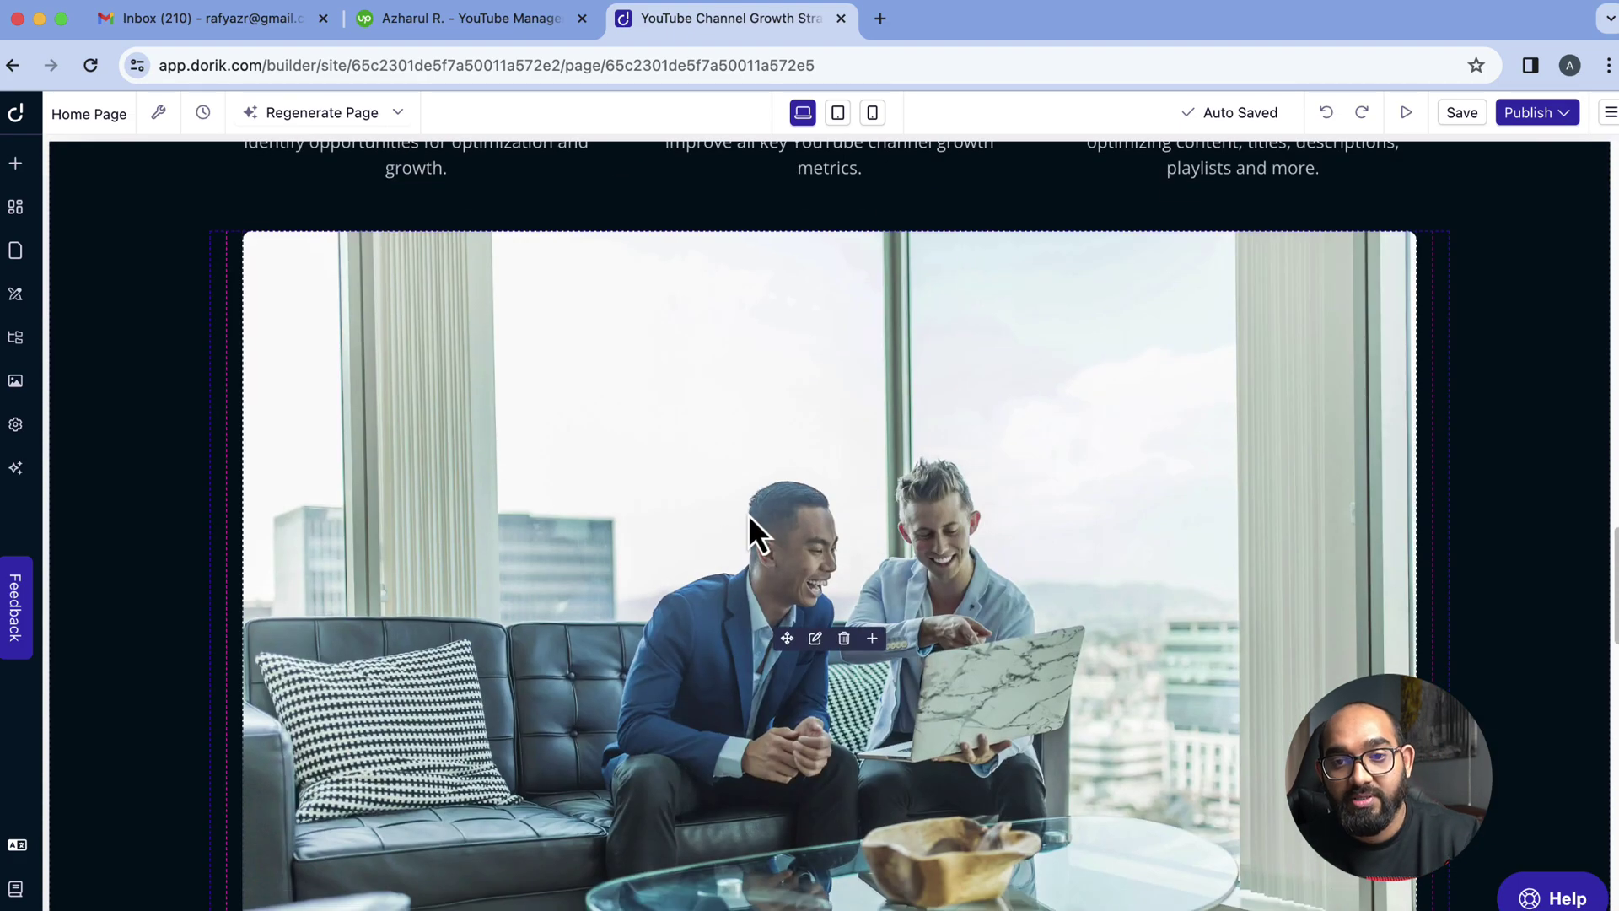
# Generate a square Illustration-style AI image from the prompt 'YouTube video platform'
pyautogui.click(776, 474)
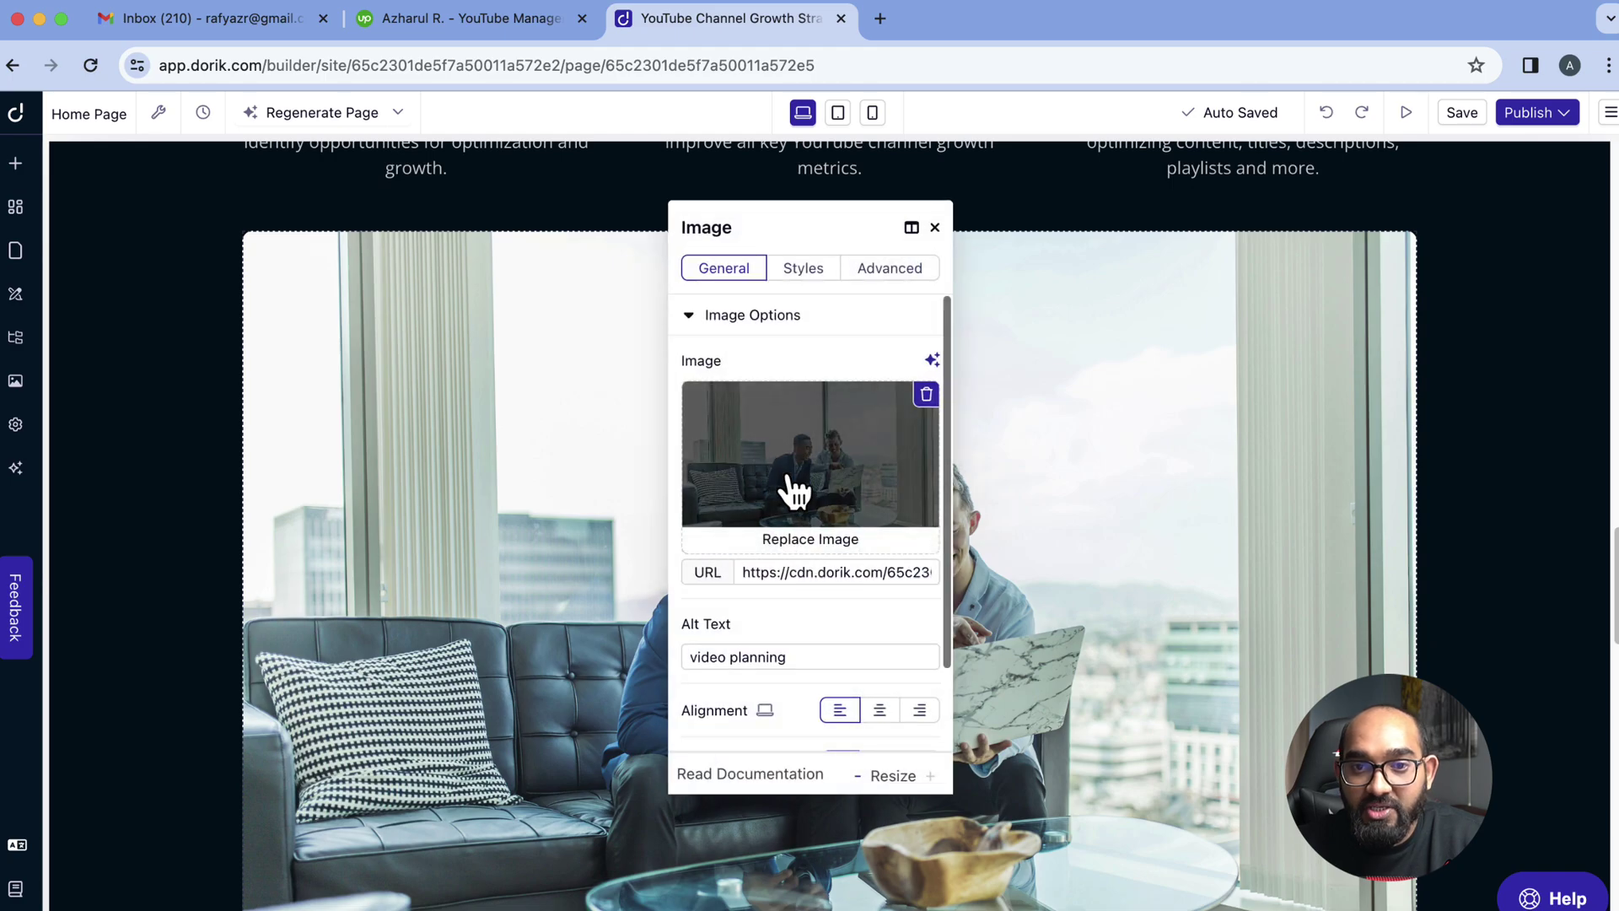
pyautogui.click(811, 454)
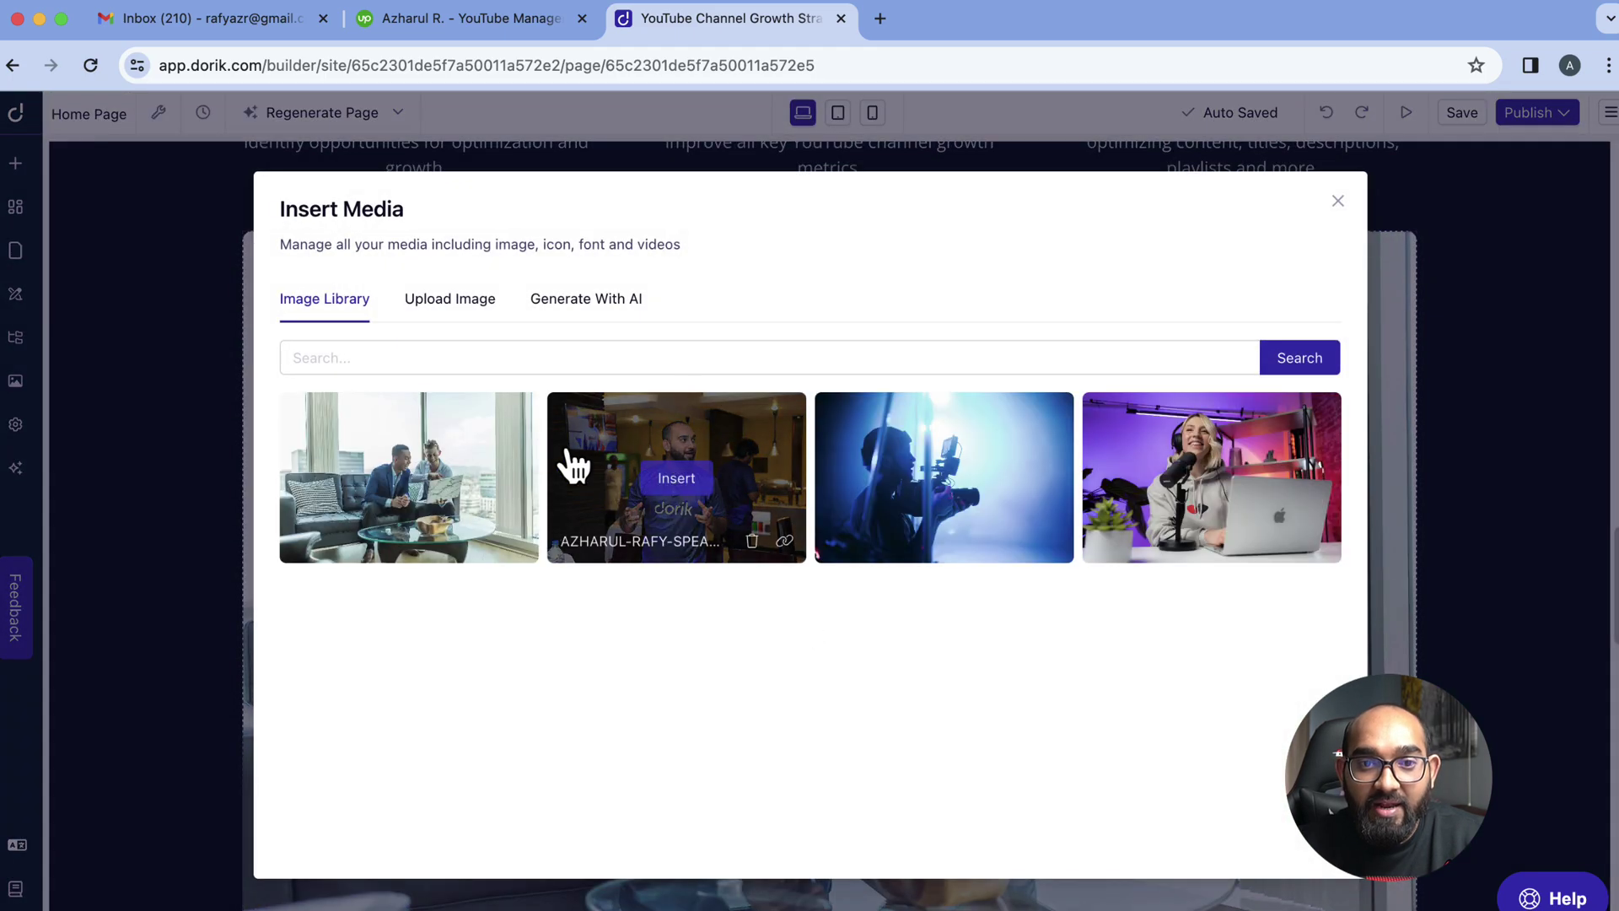
pyautogui.click(594, 312)
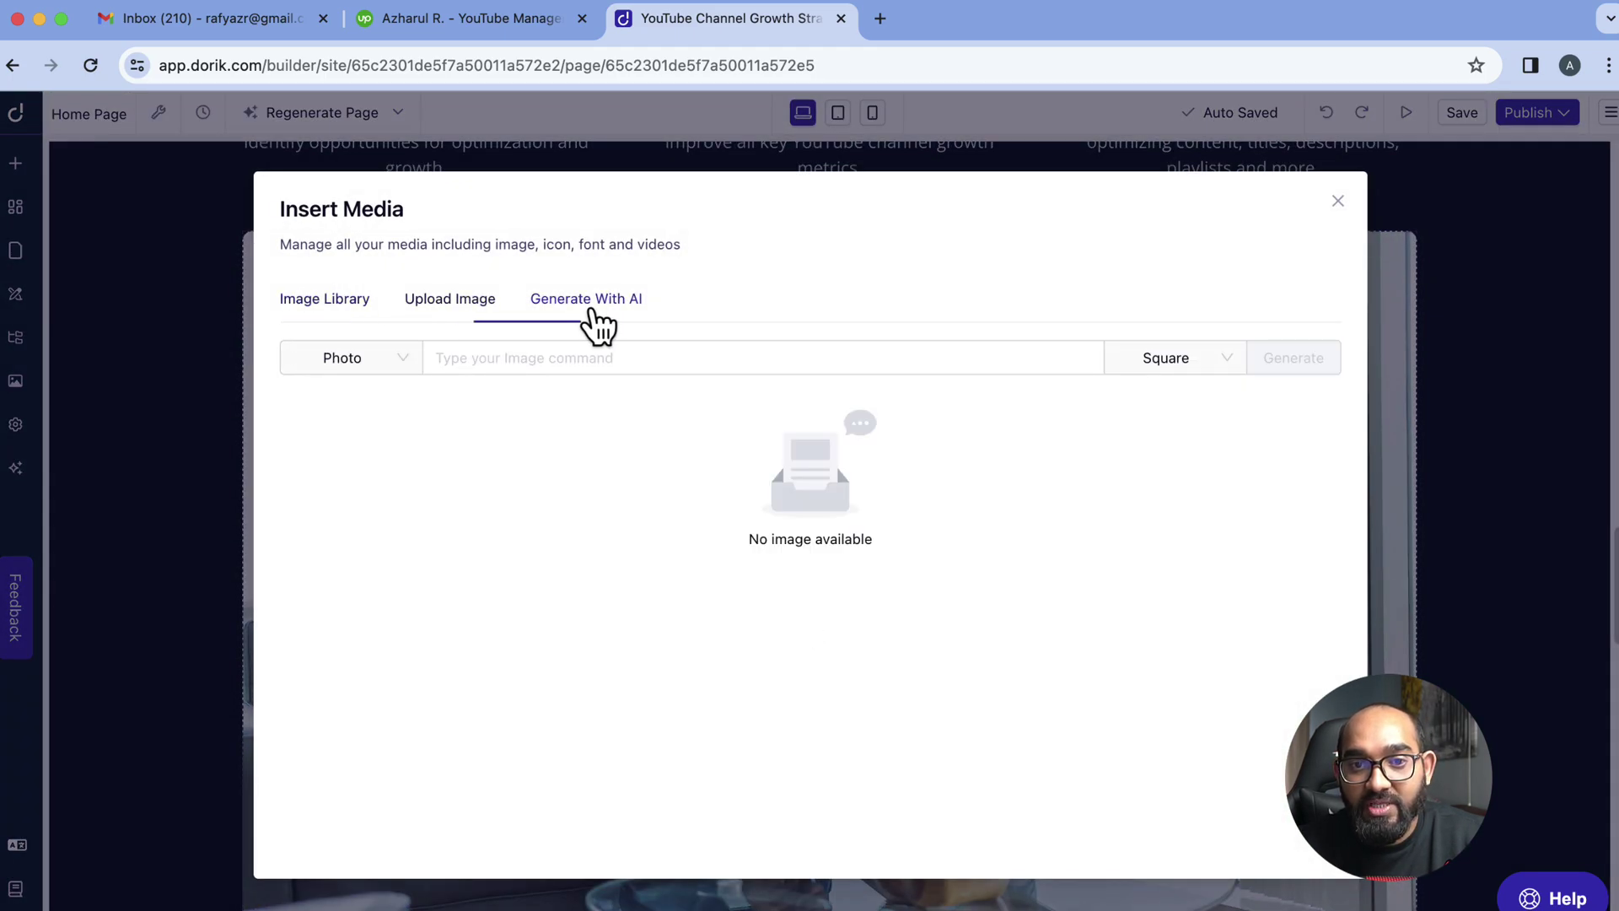
pyautogui.click(373, 378)
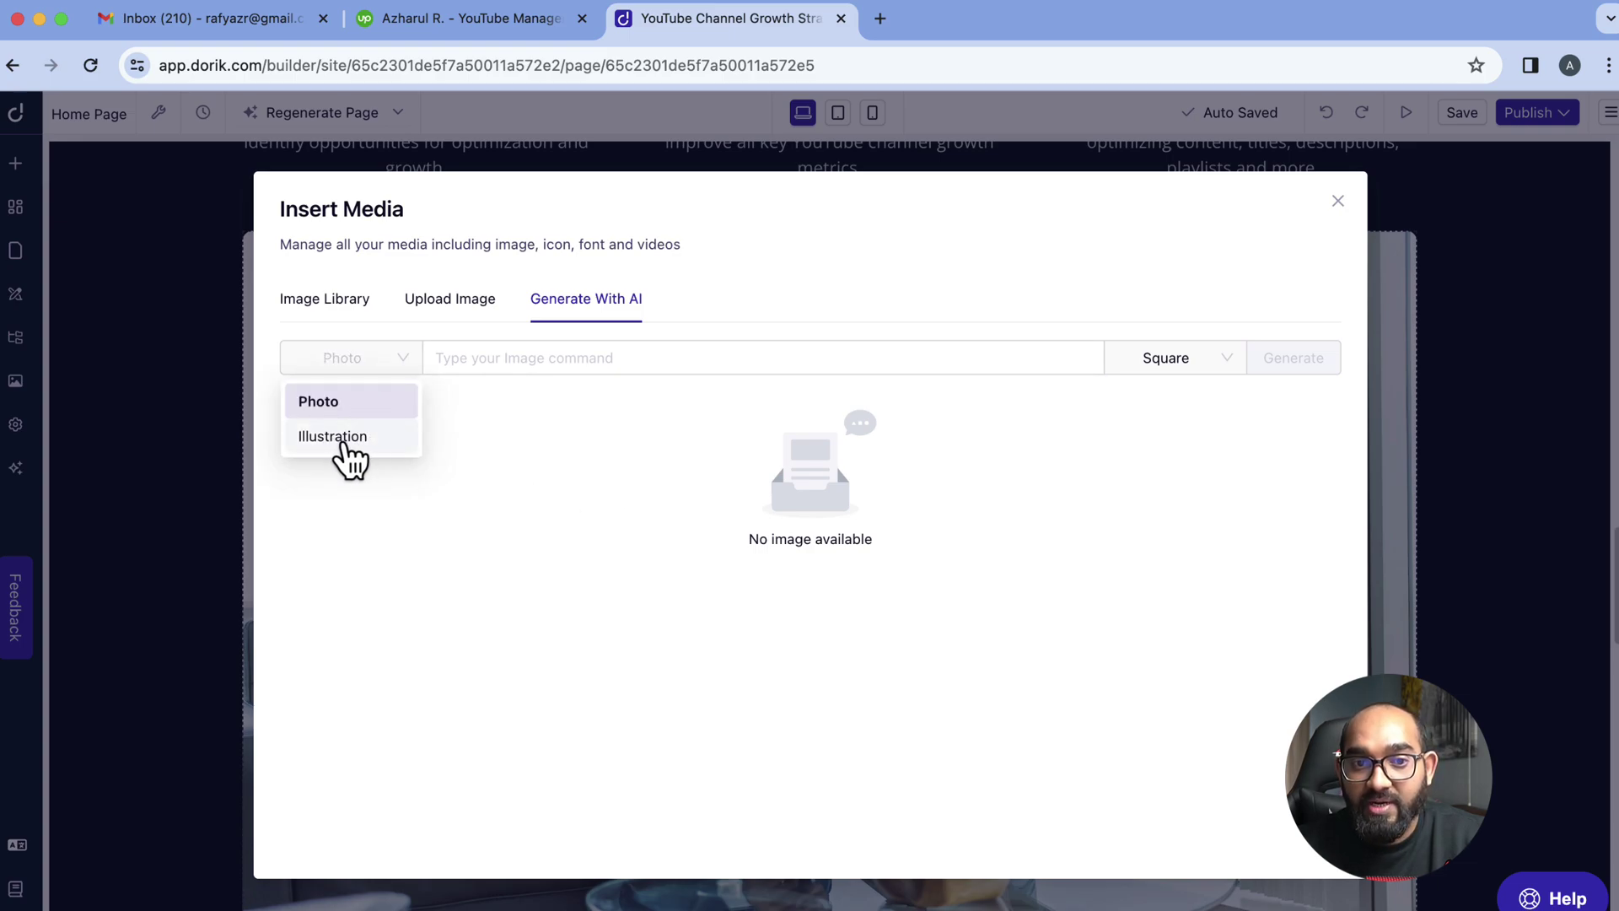
pyautogui.click(344, 445)
pyautogui.click(510, 355)
pyautogui.write('YouTube vide')
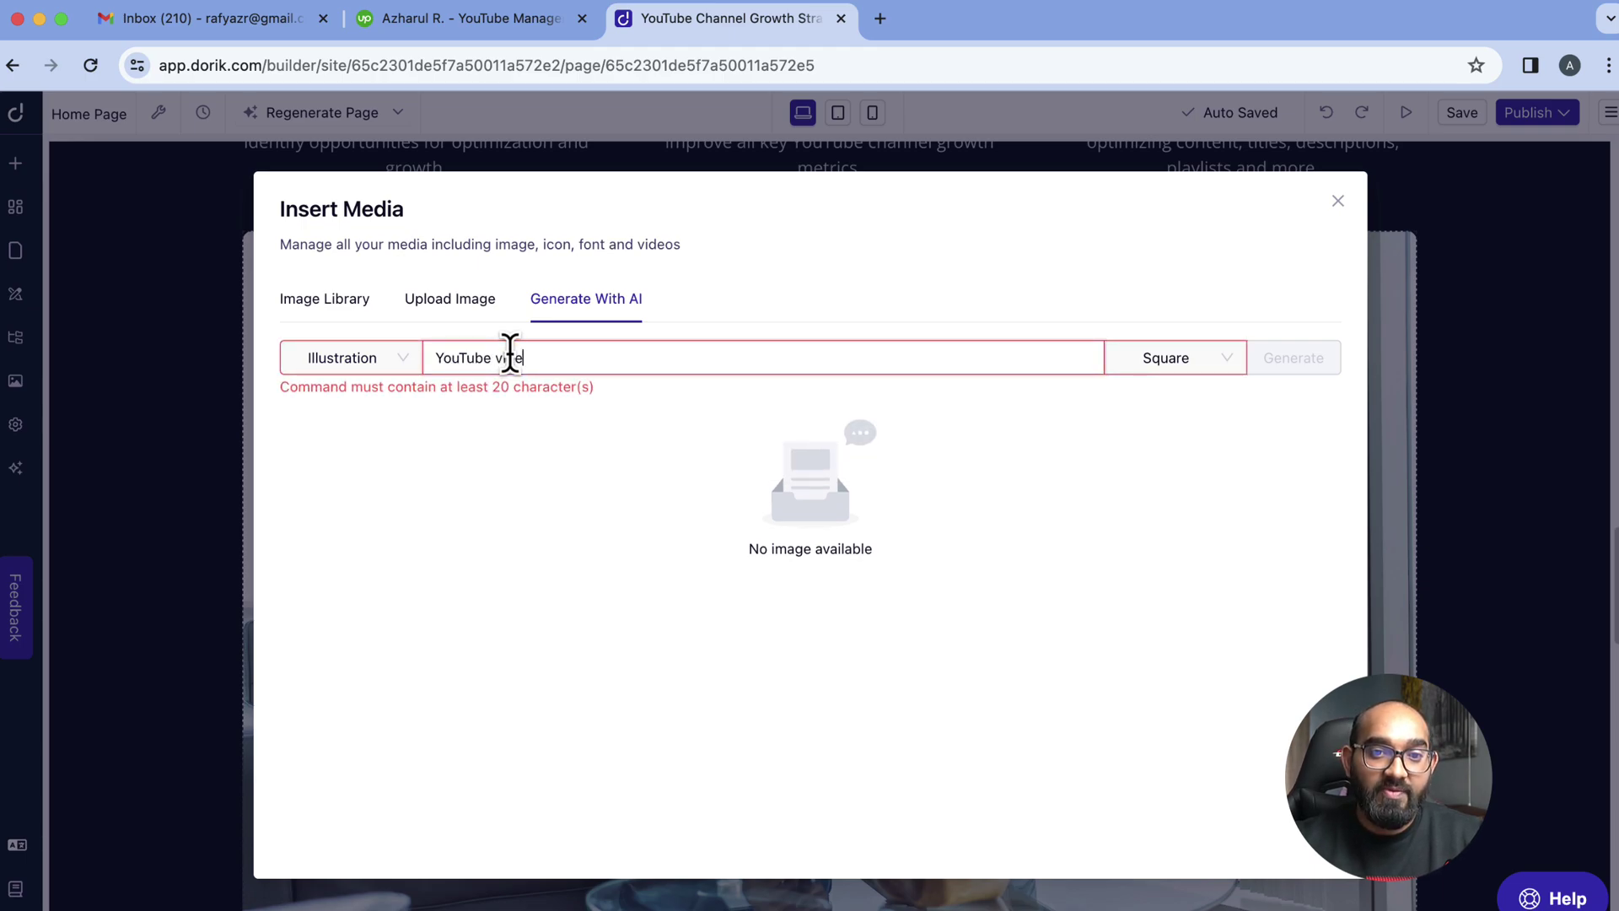
pyautogui.write('o platform')
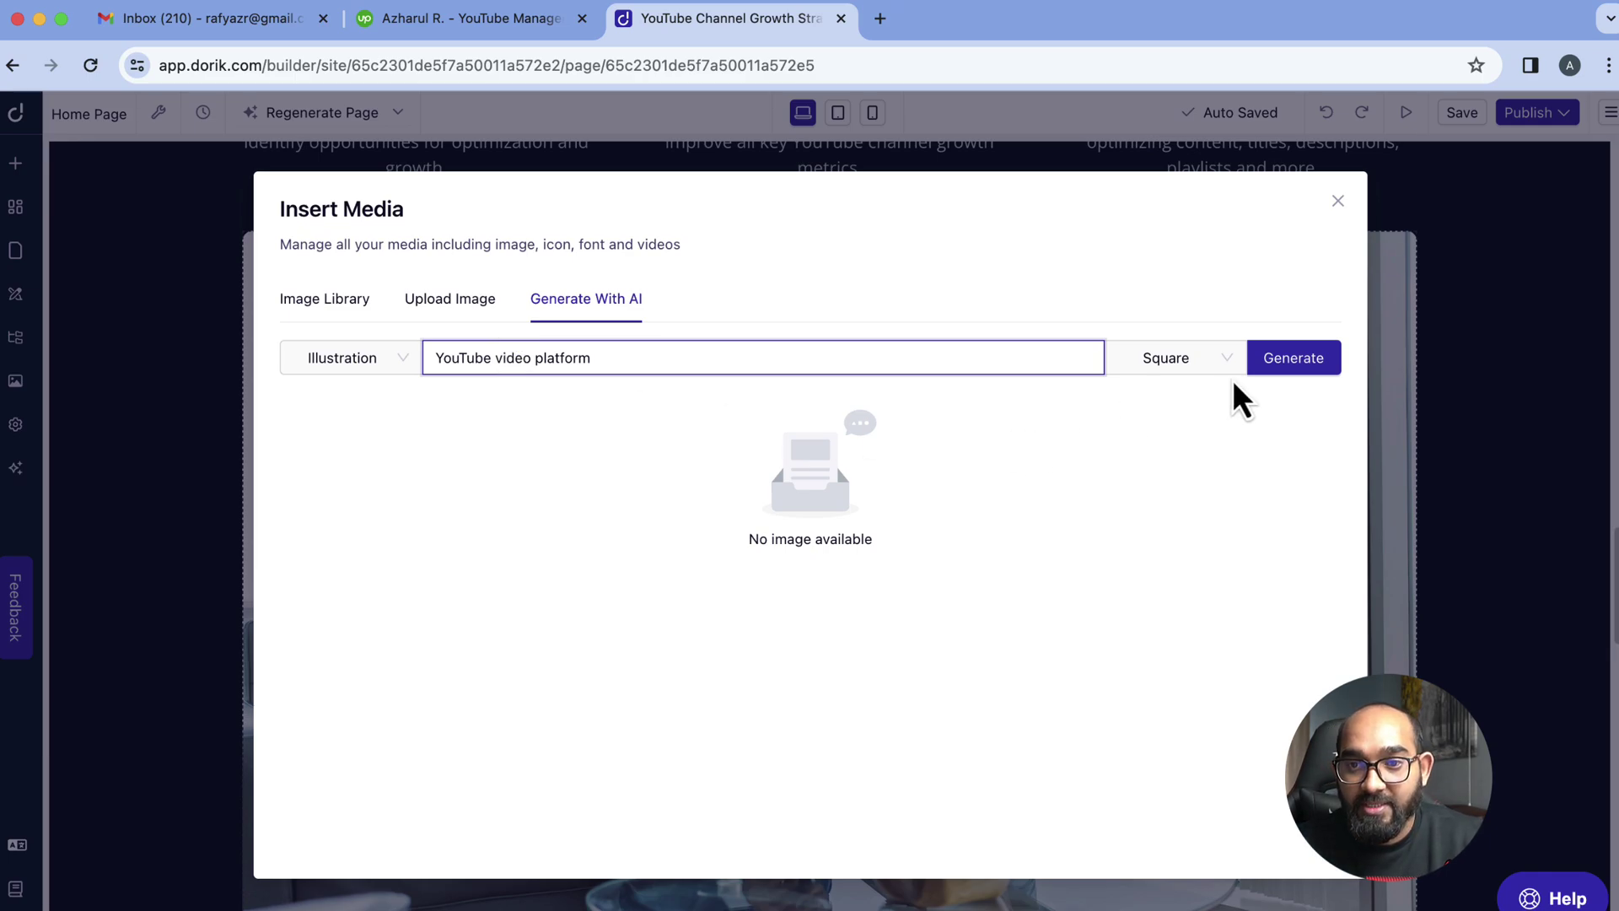
pyautogui.click(1260, 364)
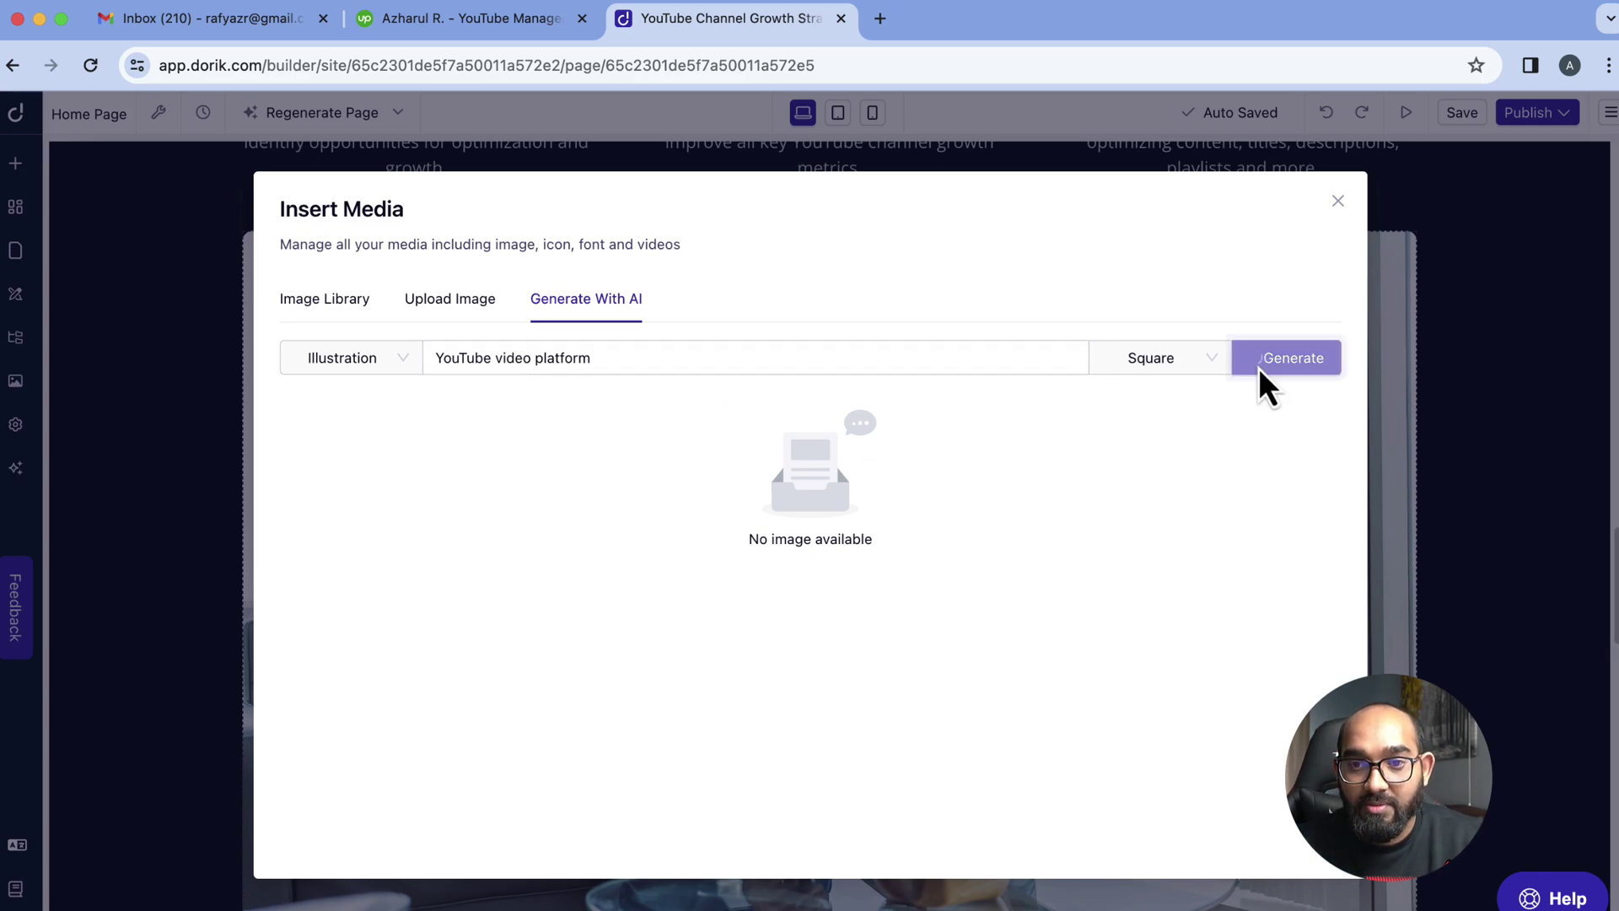
pyautogui.click(1175, 362)
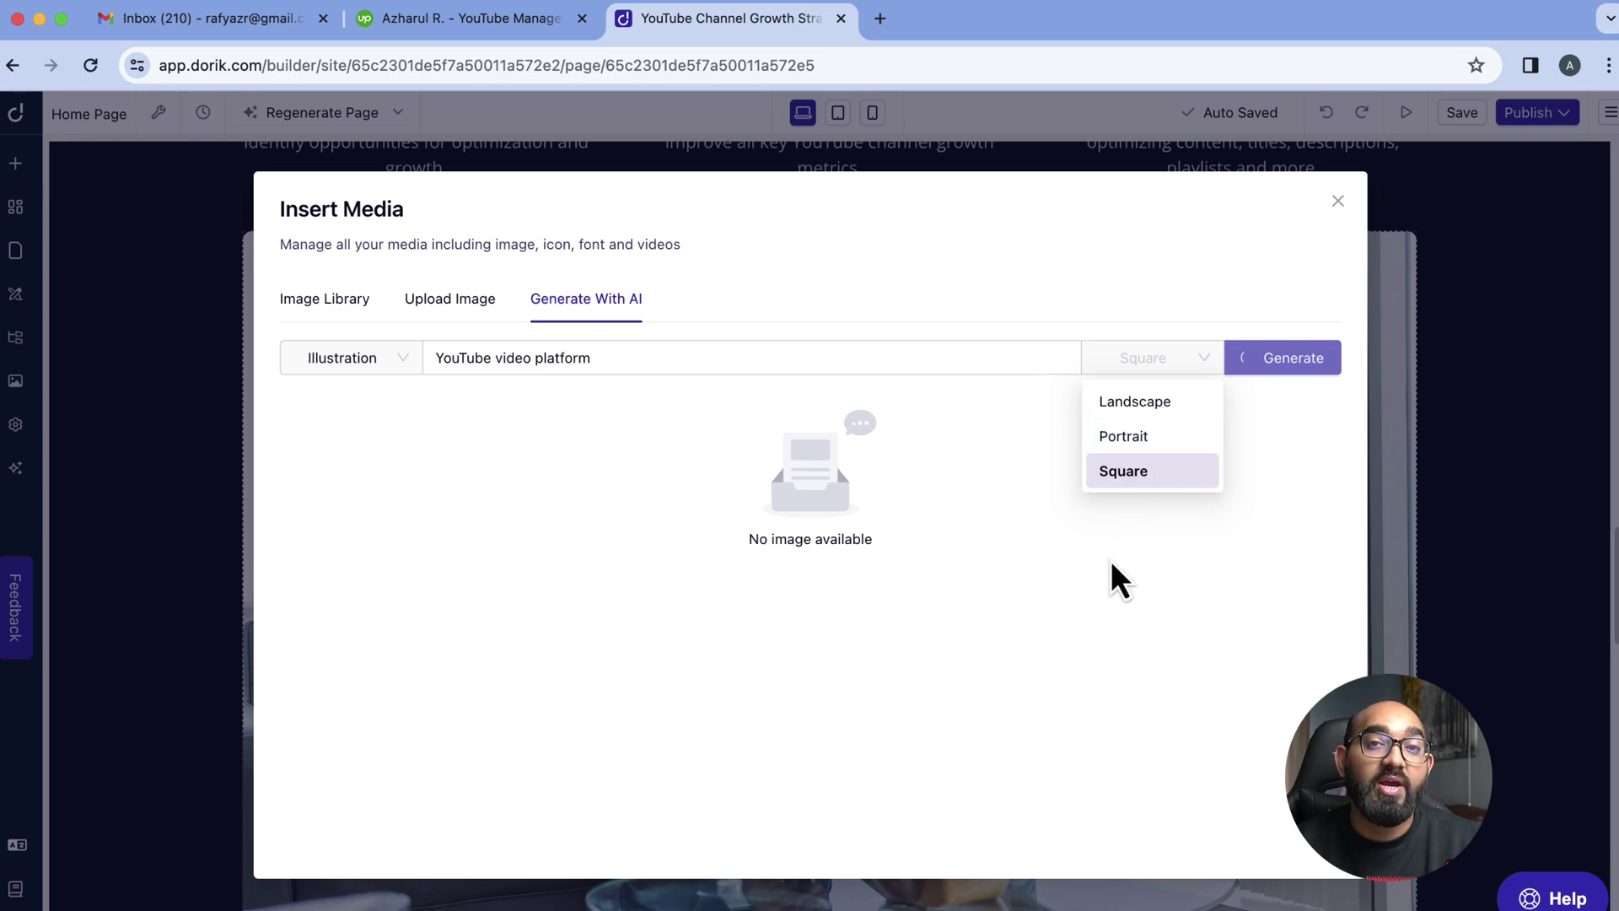
pyautogui.click(1140, 508)
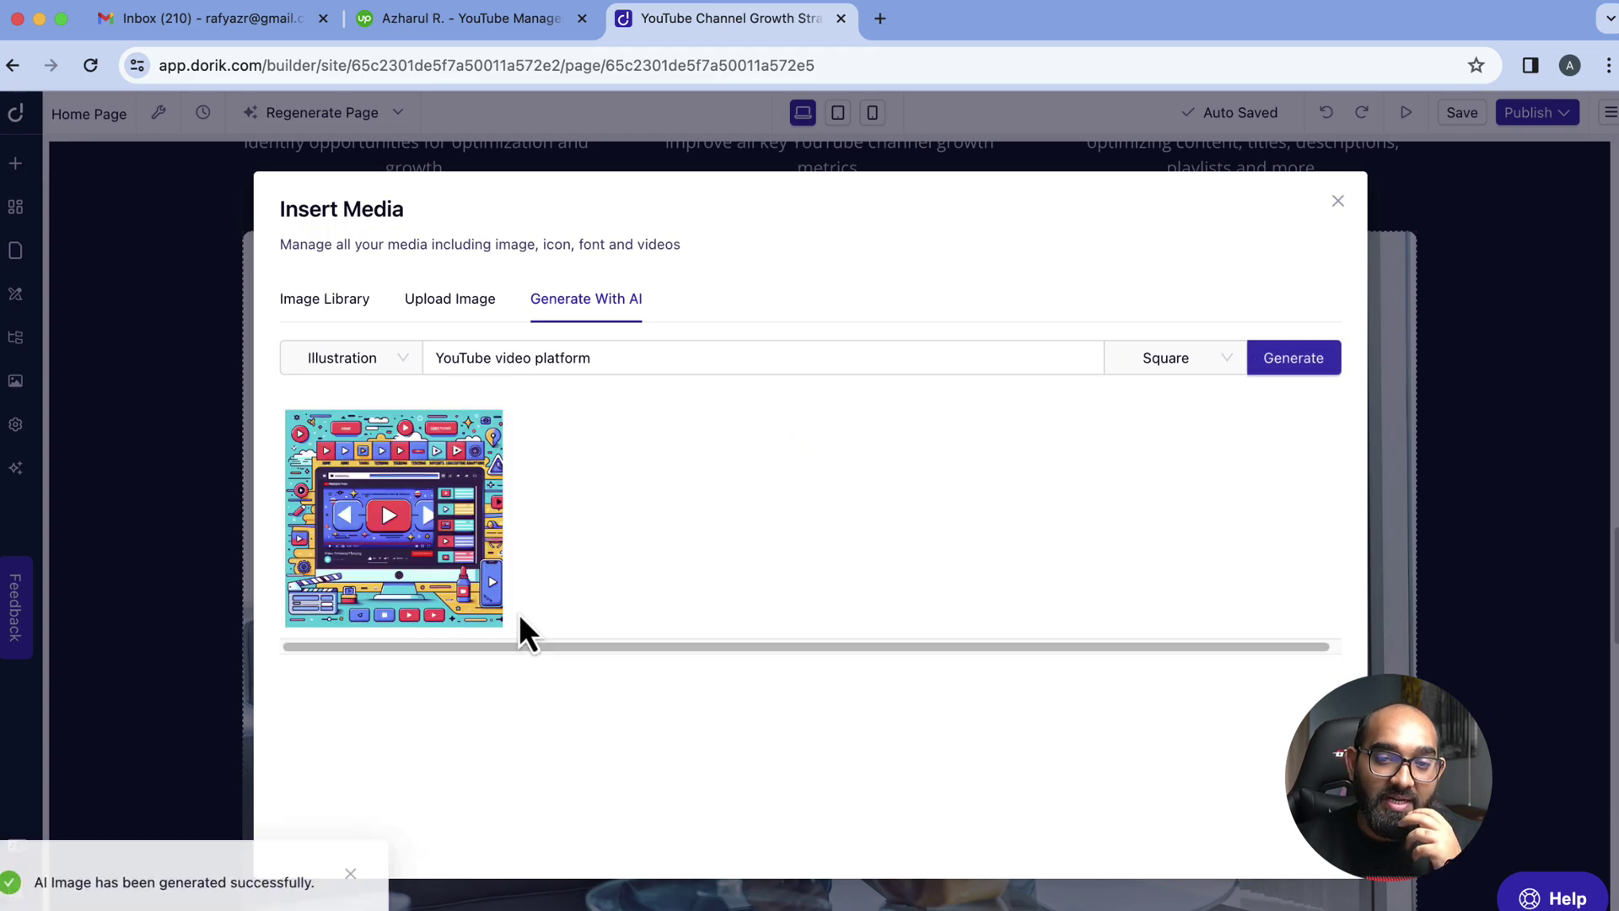
# Preview the illustration, generate a Photo-style version, preview it, and close the media window without inserting
pyautogui.moveTo(426, 582)
pyautogui.click(403, 525)
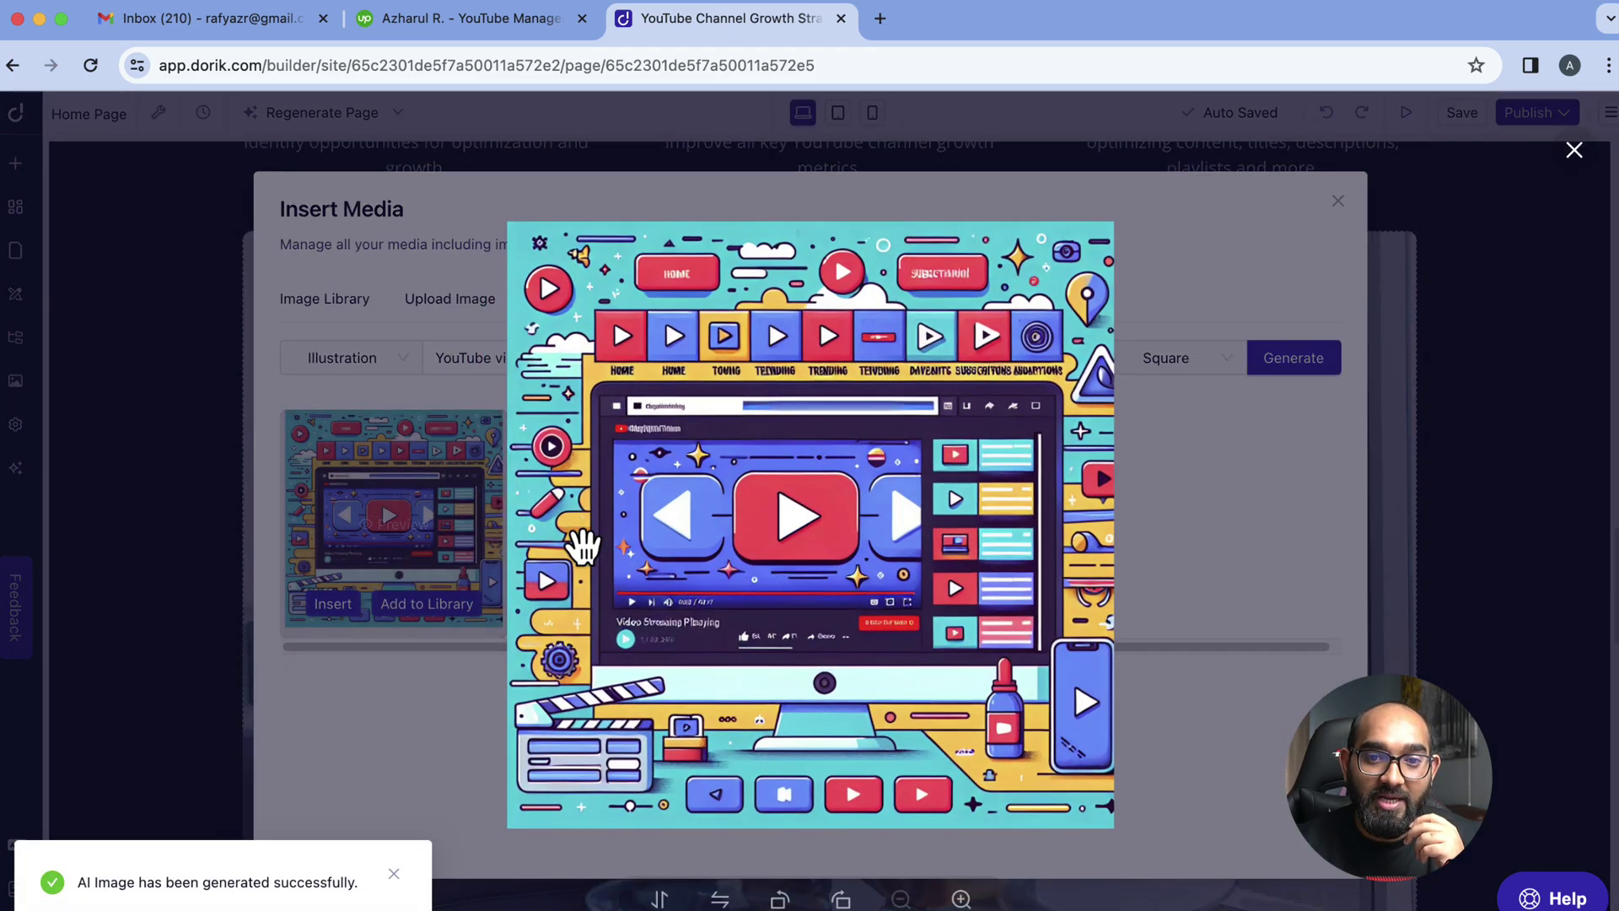
pyautogui.click(1575, 150)
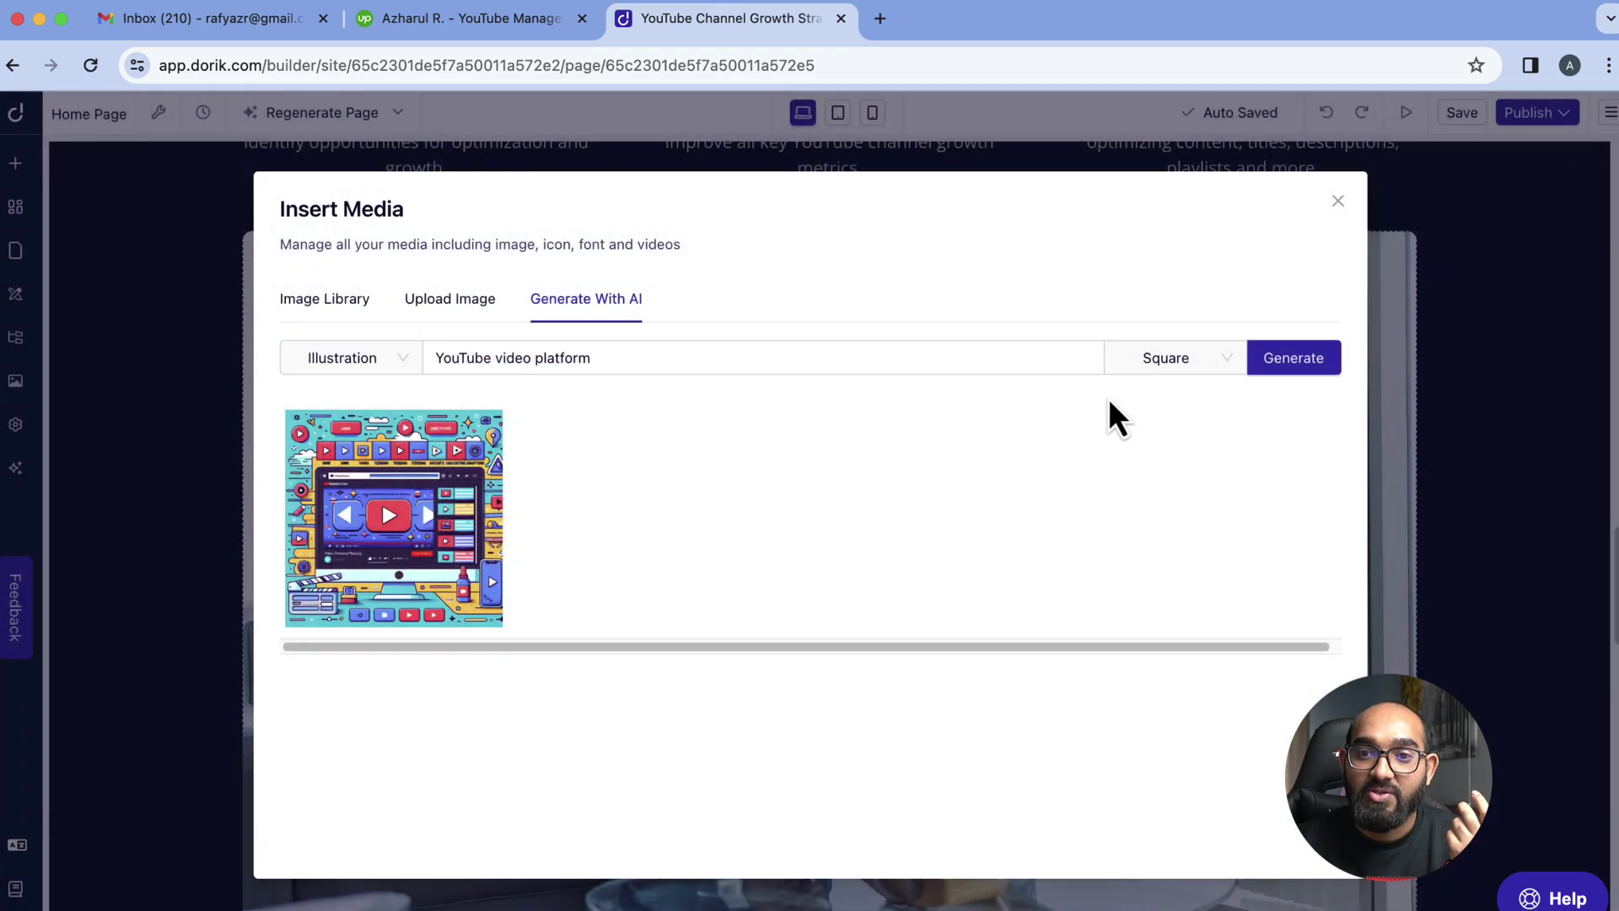
pyautogui.click(1172, 357)
pyautogui.click(346, 357)
pyautogui.click(317, 401)
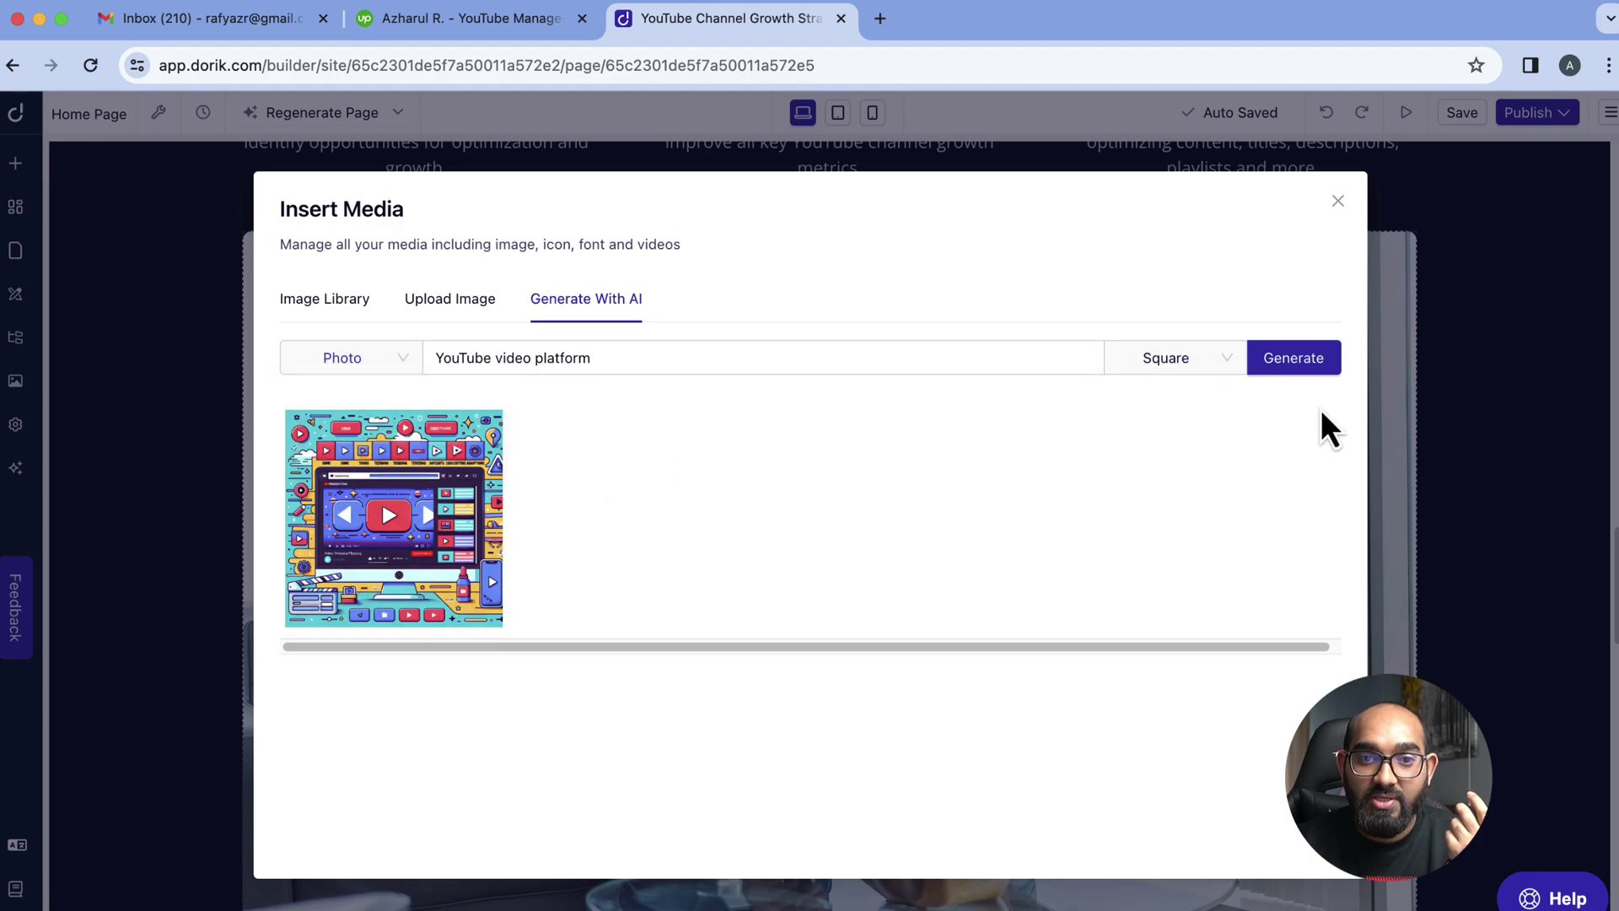
pyautogui.click(1305, 368)
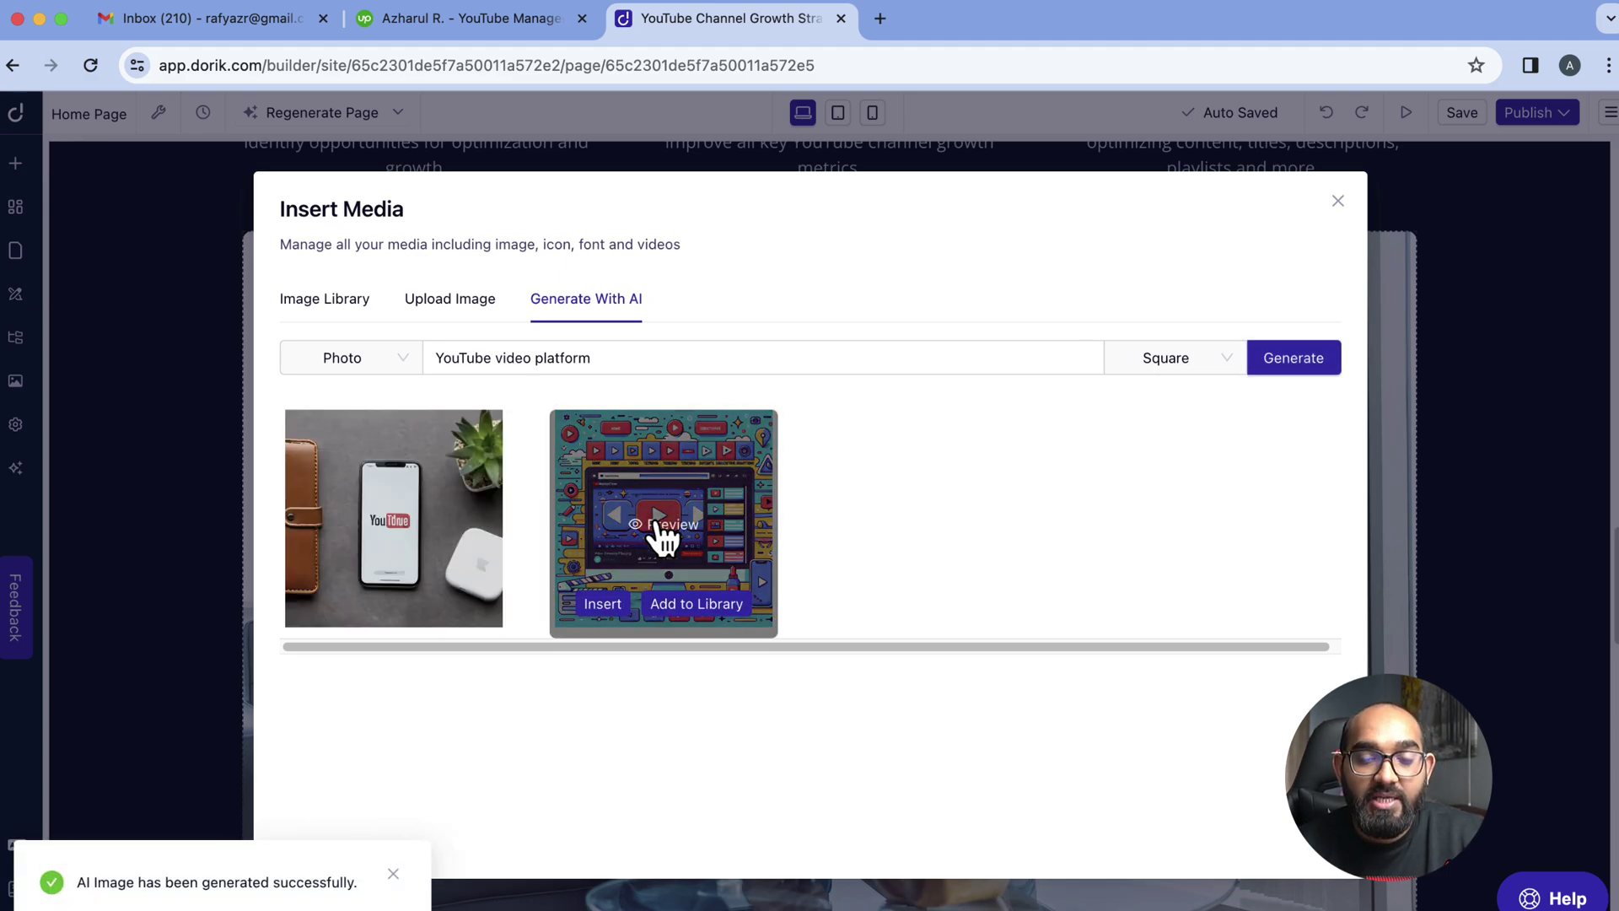
pyautogui.click(452, 550)
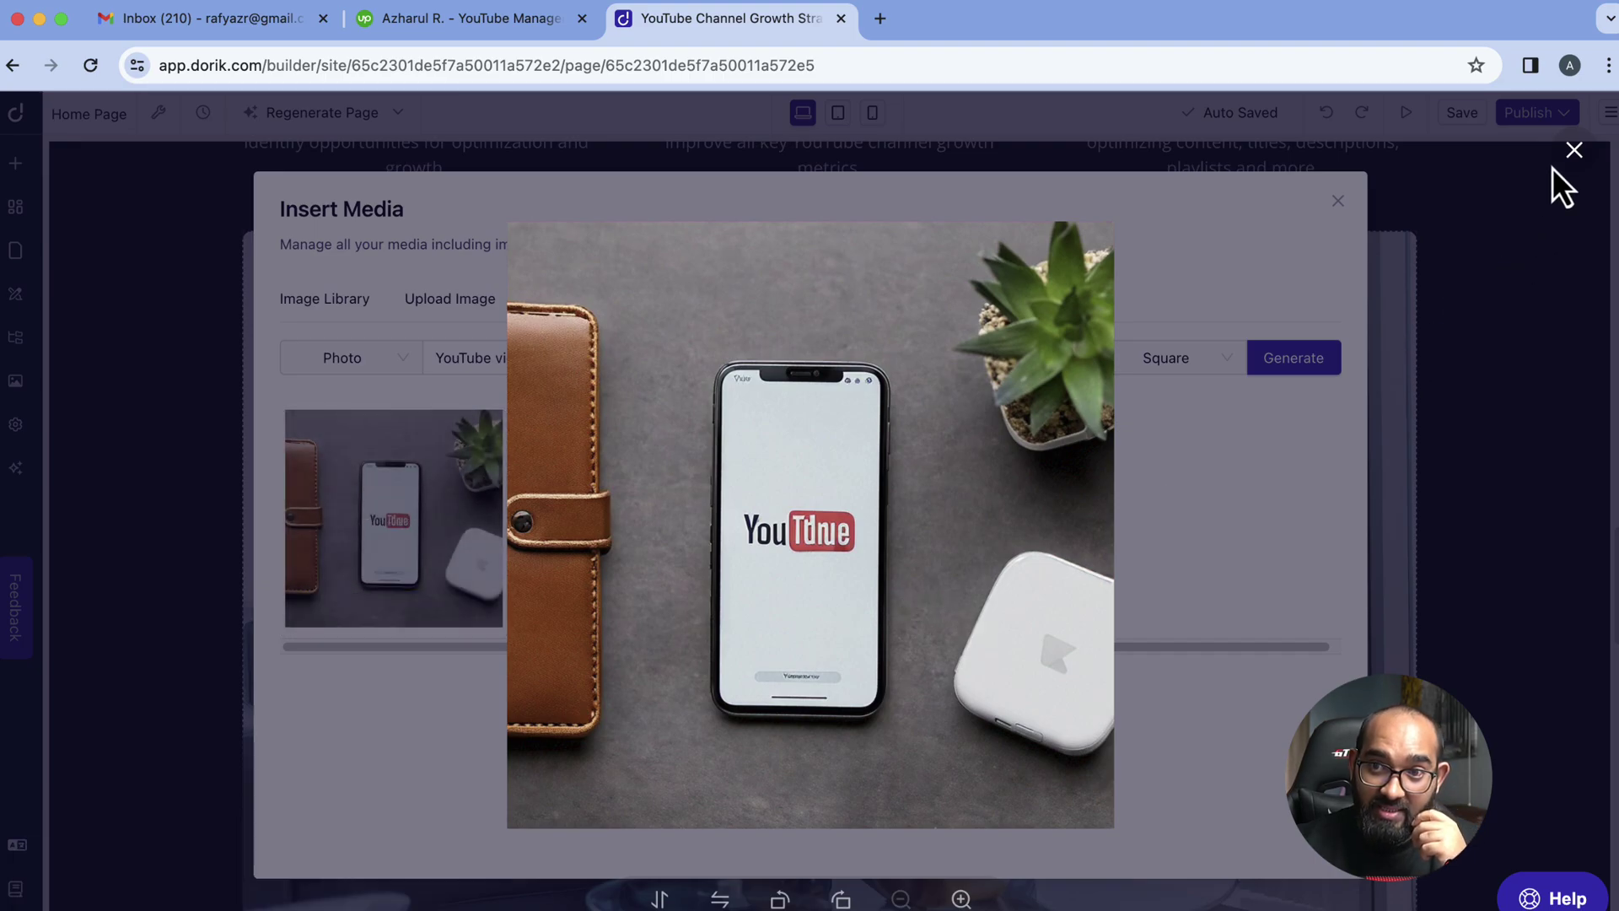
pyautogui.click(1574, 152)
pyautogui.click(370, 600)
pyautogui.click(367, 597)
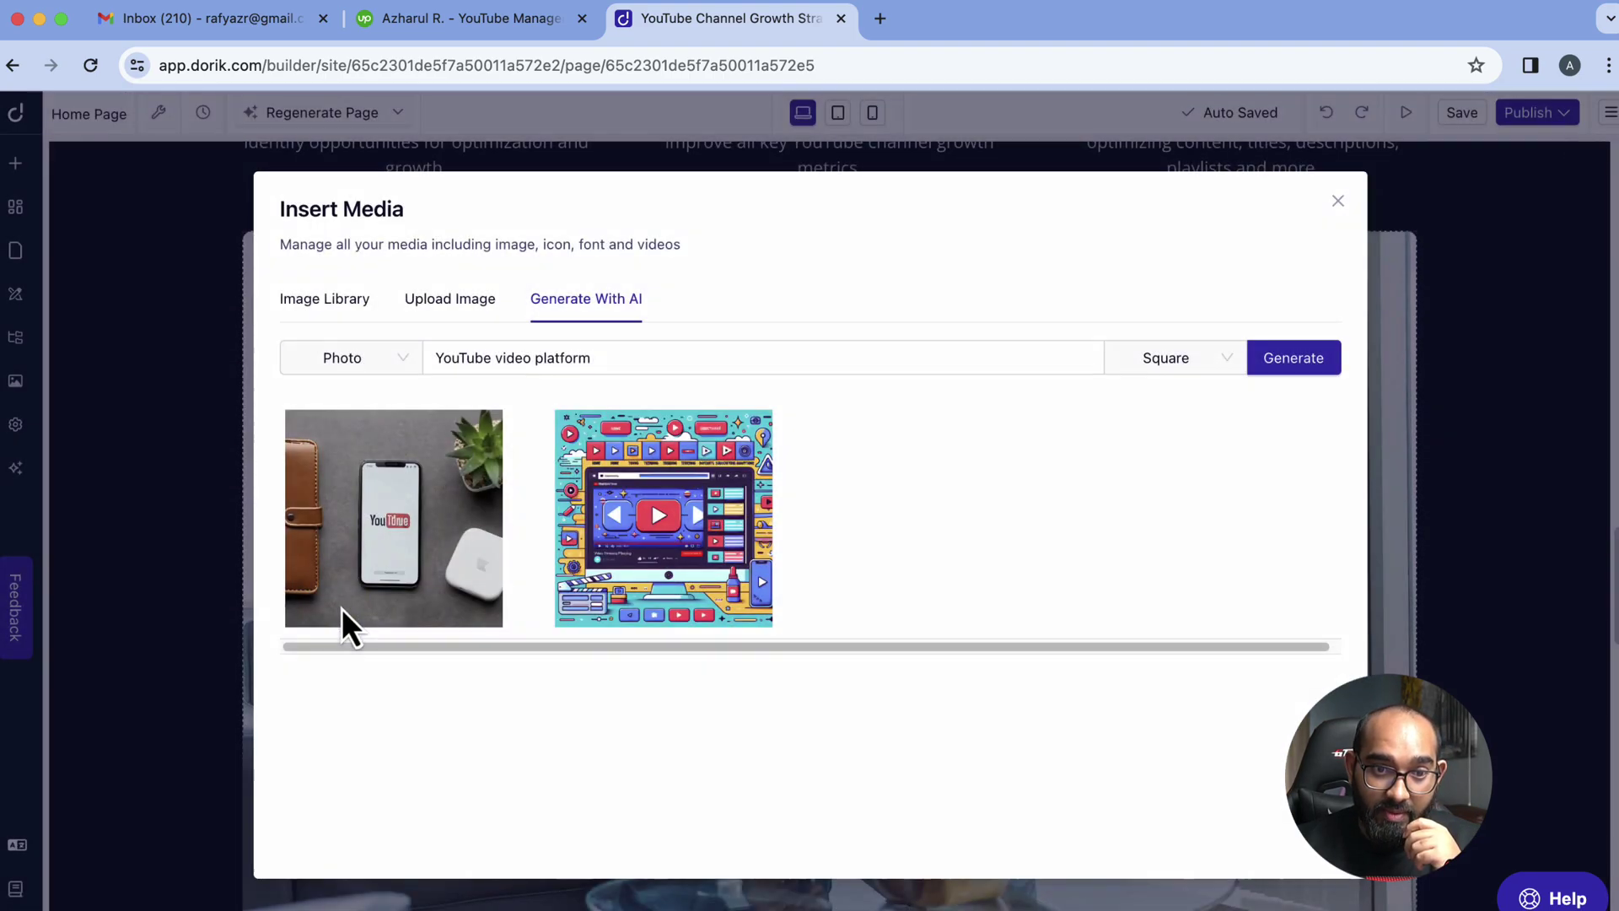
pyautogui.click(1338, 202)
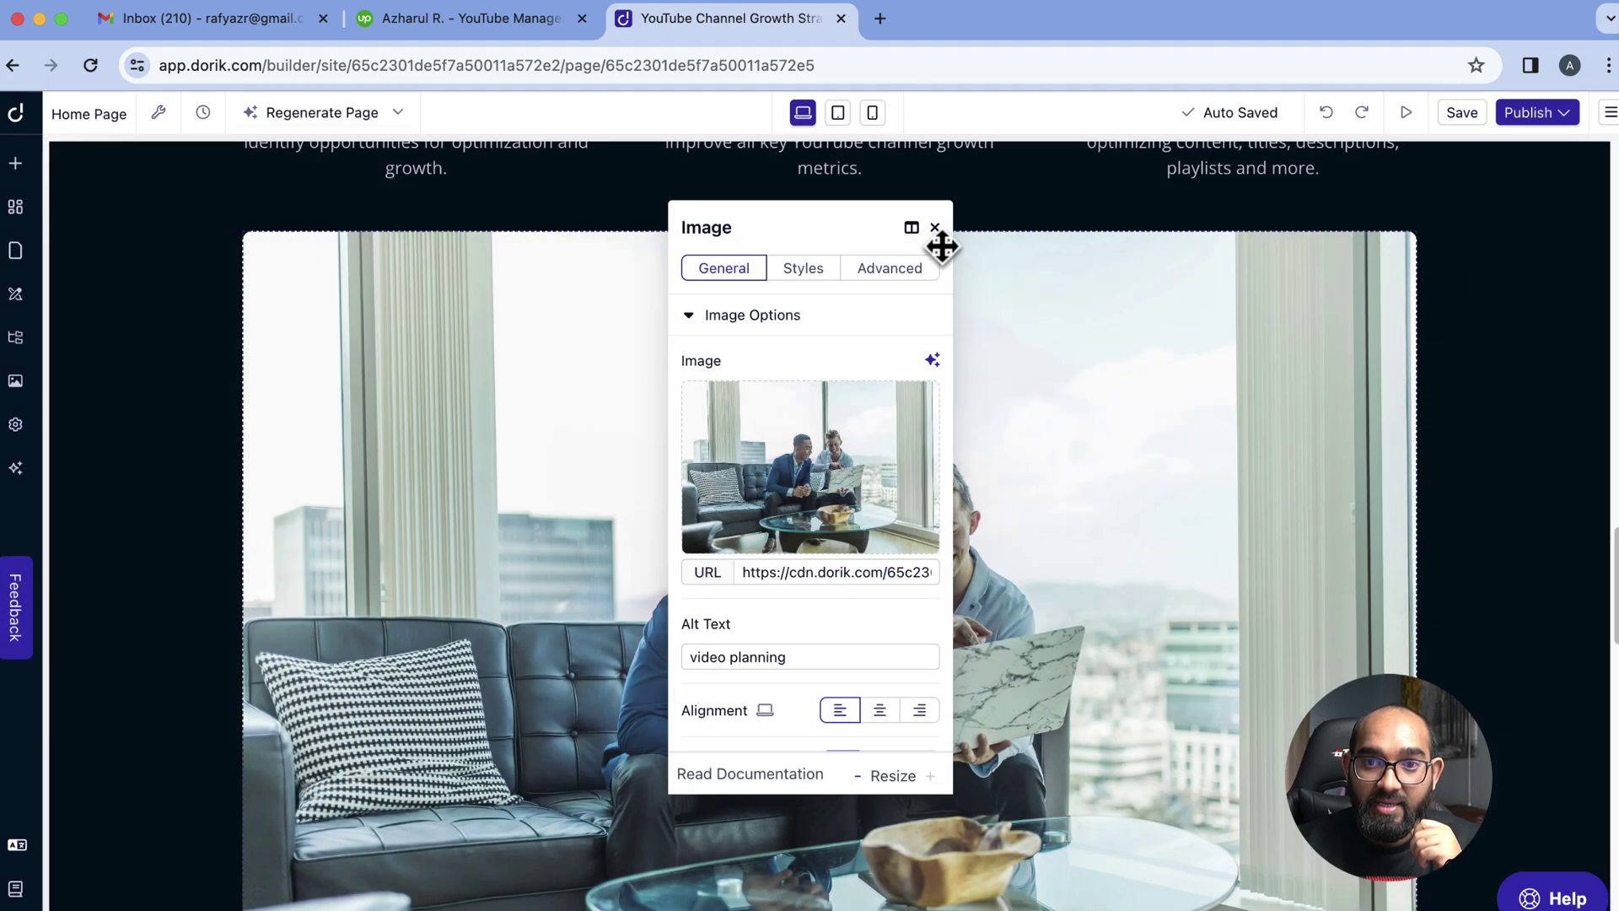
# Delete the office photo and insert the AI-generated phone photo in its place
pyautogui.click(934, 228)
pyautogui.scroll(-3, 1078, 569)
pyautogui.scroll(-2, 1078, 568)
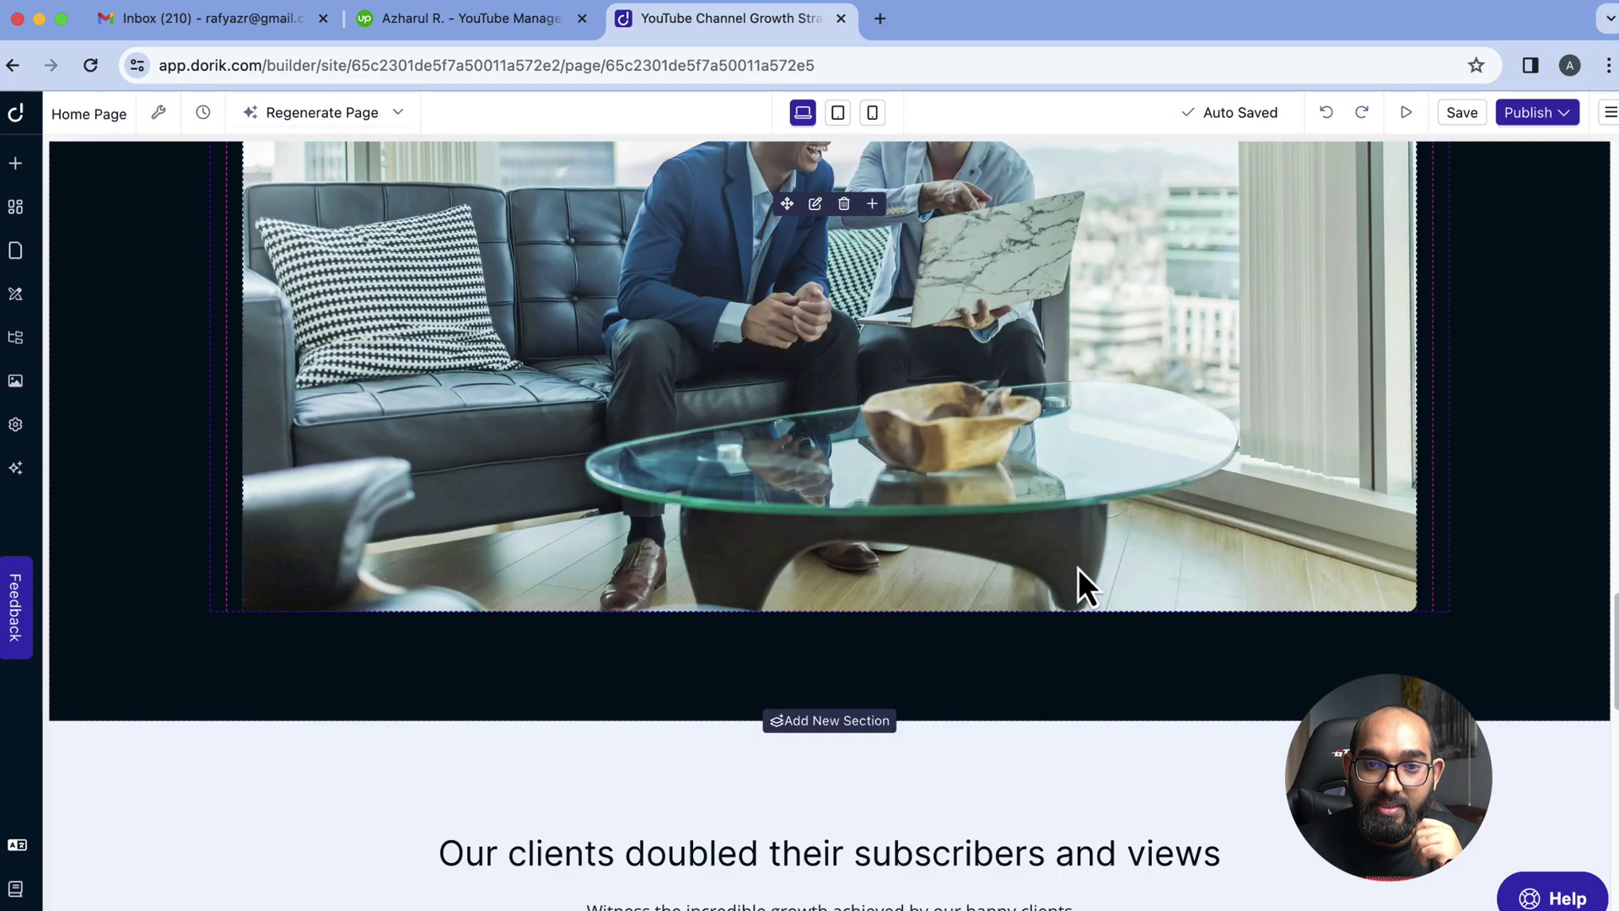
pyautogui.scroll(9, 1078, 568)
pyautogui.scroll(-6, 943, 608)
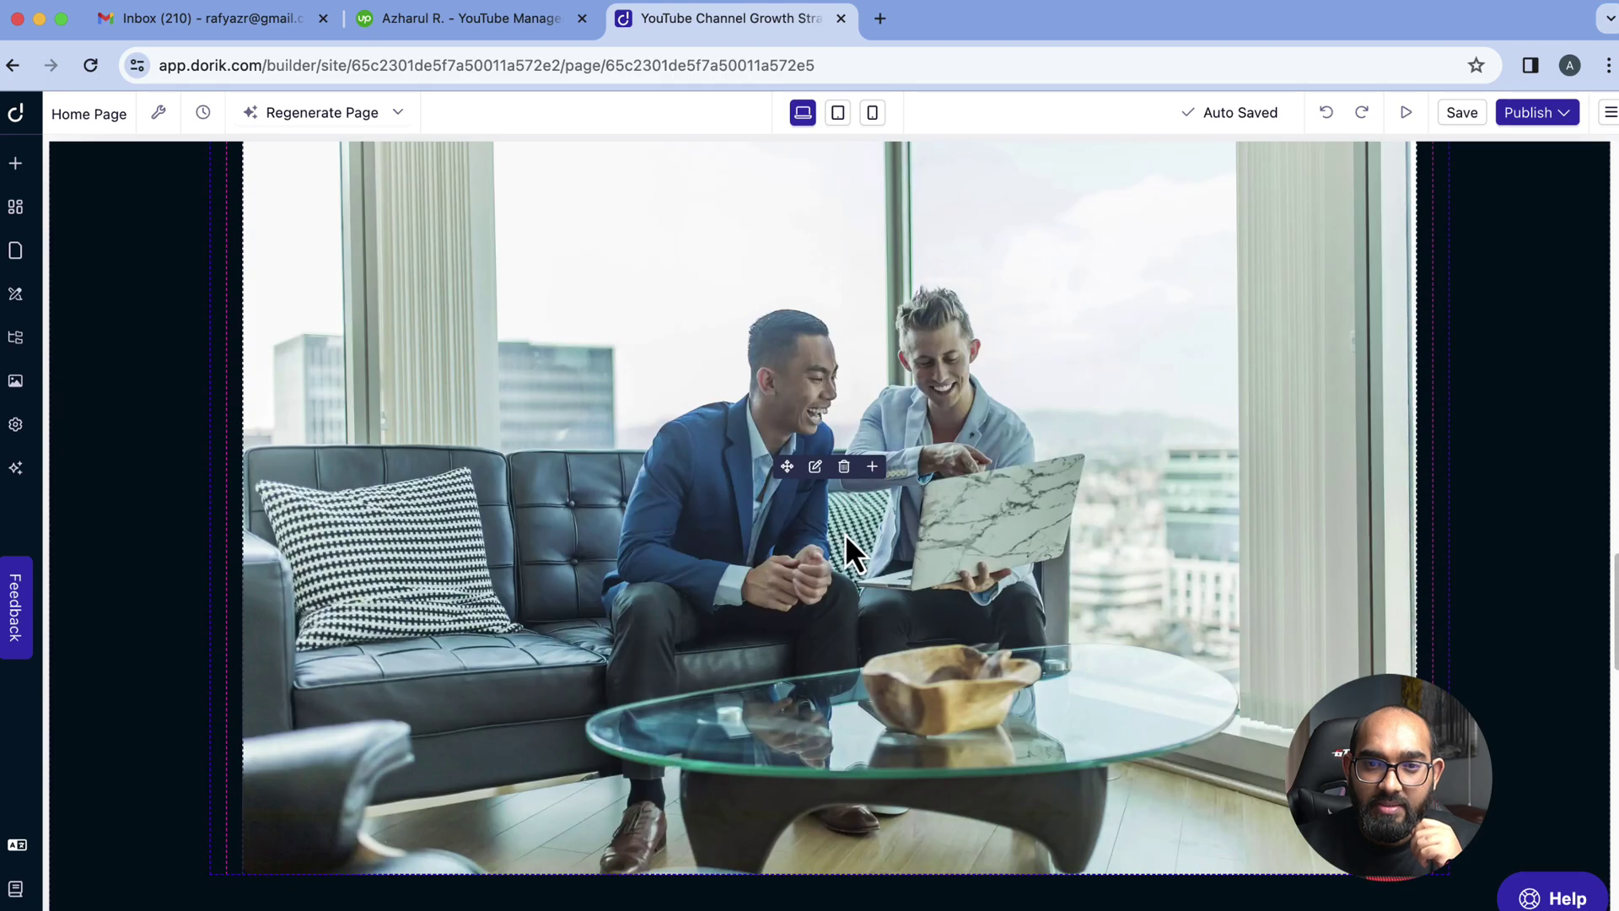
pyautogui.click(824, 559)
pyautogui.click(822, 501)
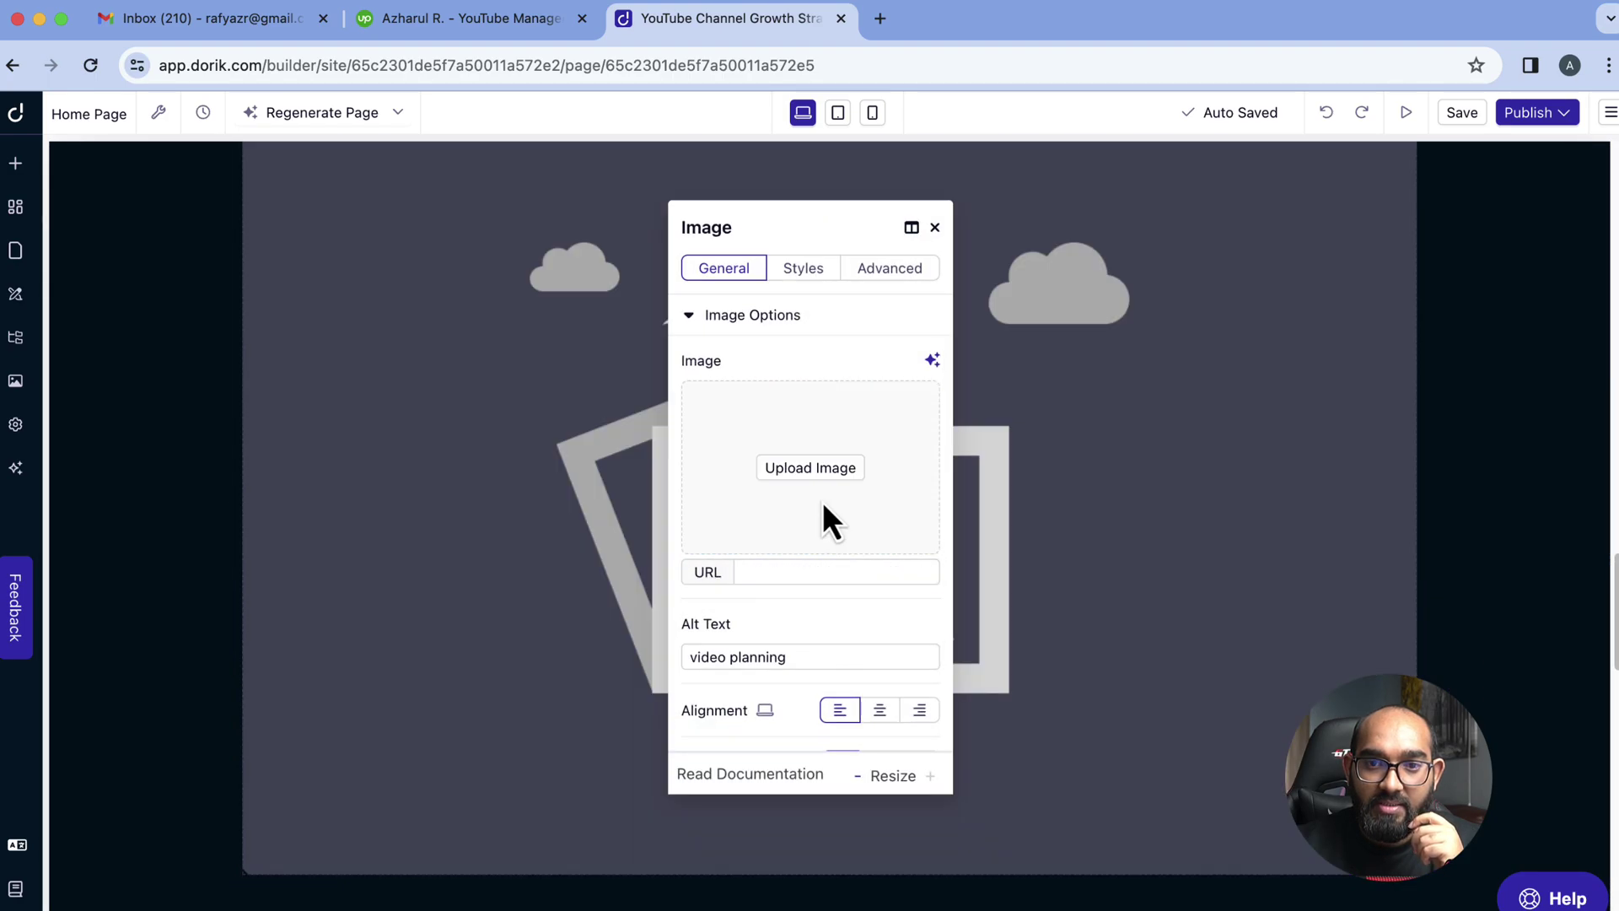
pyautogui.click(822, 501)
pyautogui.click(1339, 201)
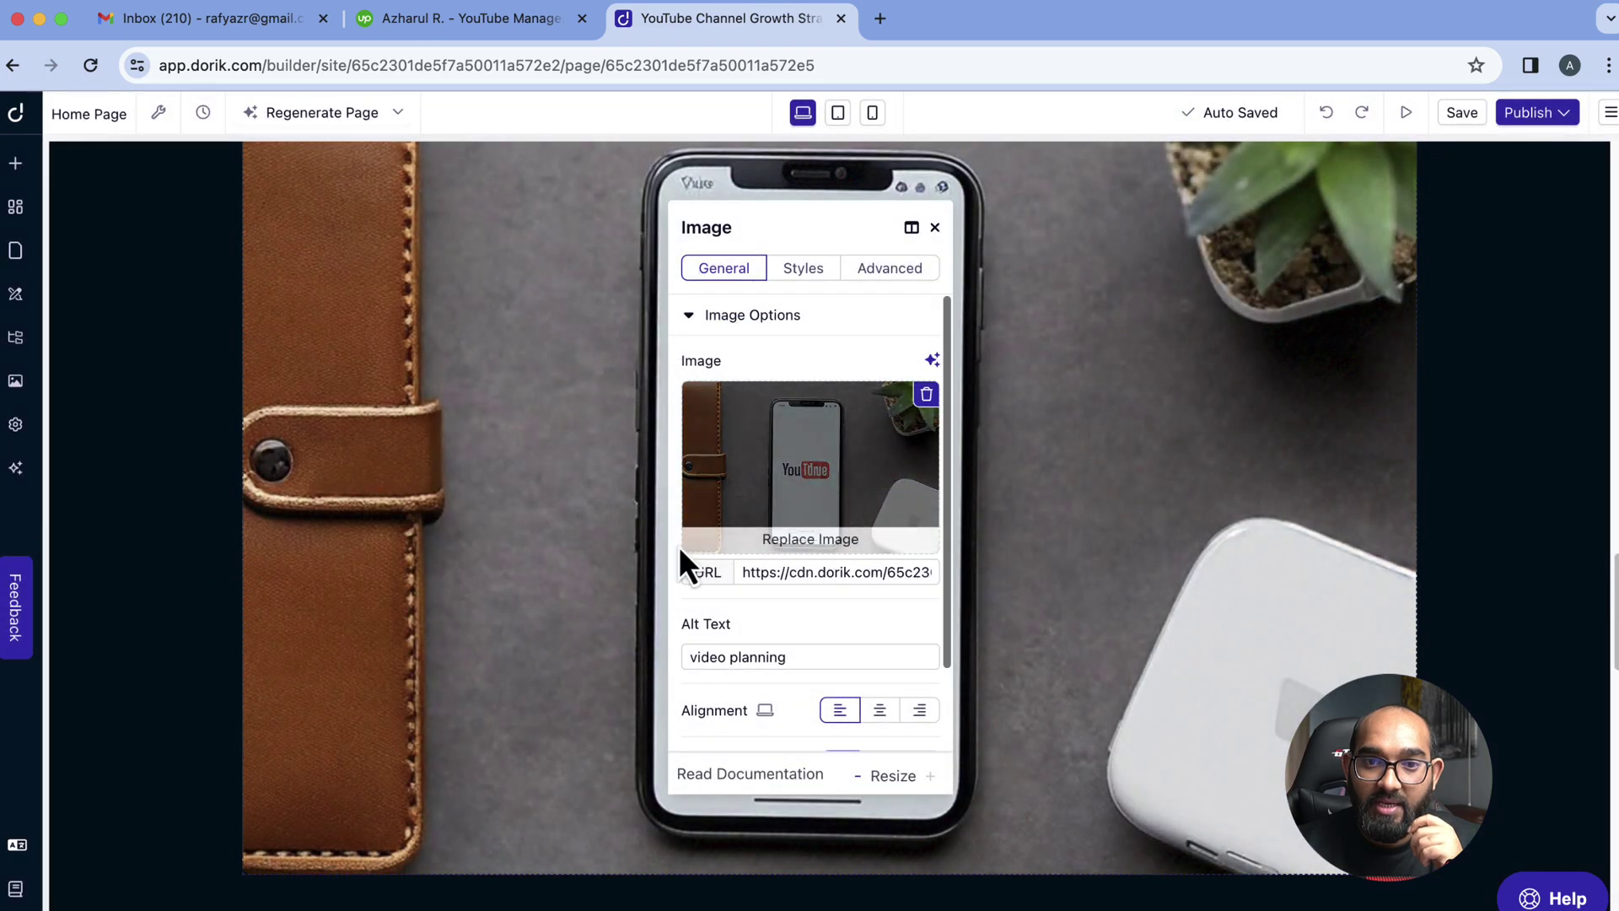
pyautogui.scroll(5, 1434, 565)
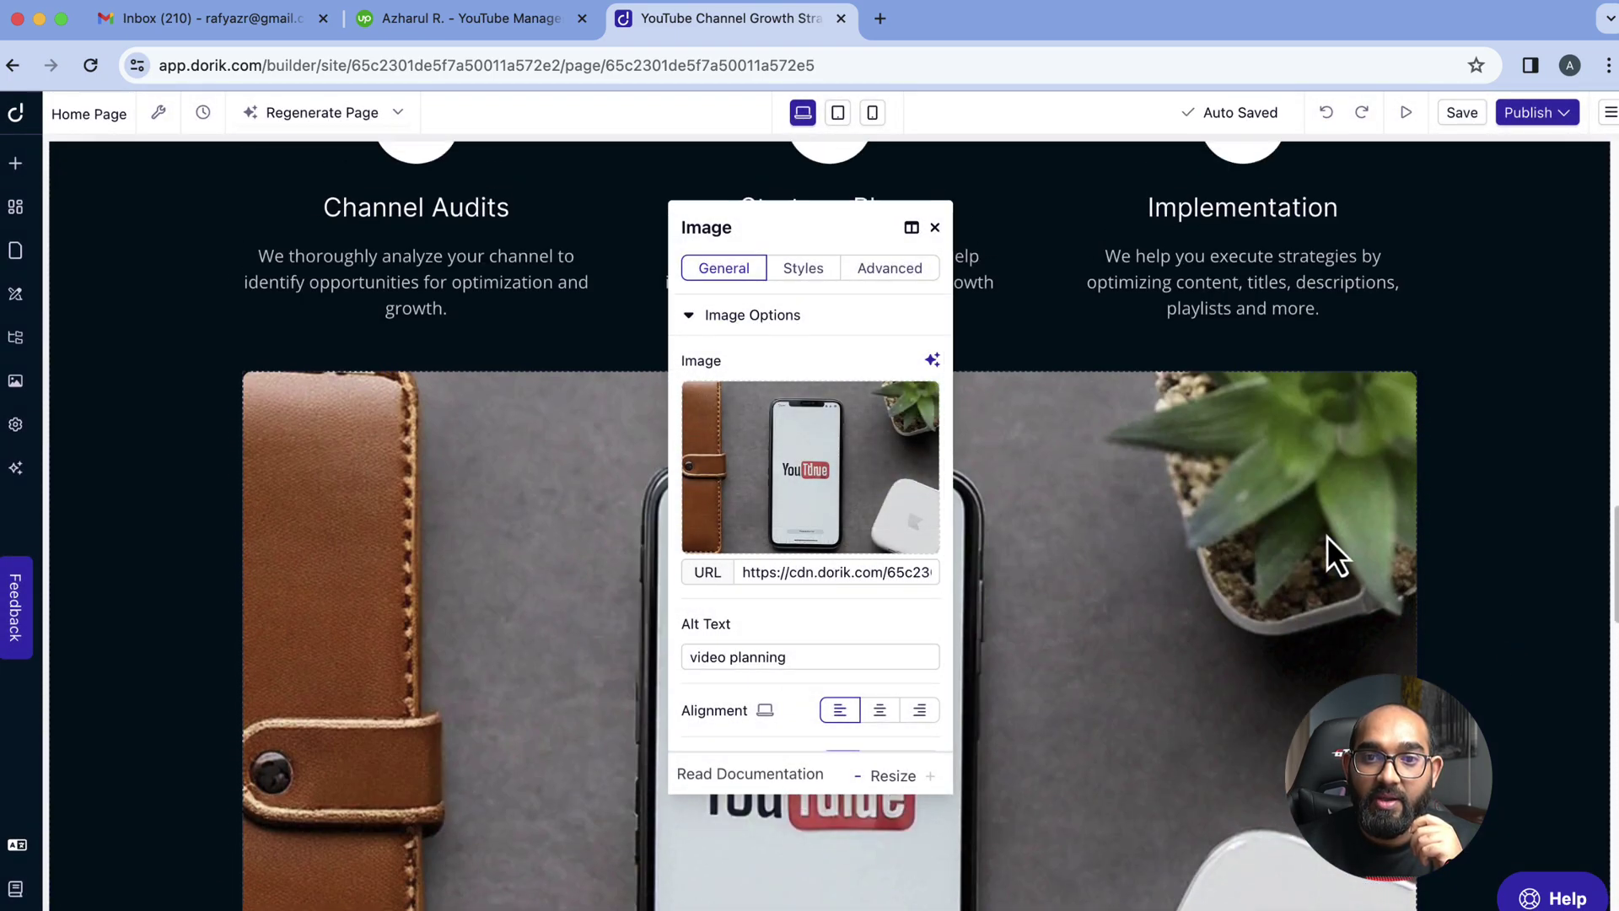
pyautogui.click(934, 227)
# Check the saved components, then browse the 28 general elements in Add New Element
pyautogui.scroll(5, 568, 742)
pyautogui.scroll(-15, 568, 742)
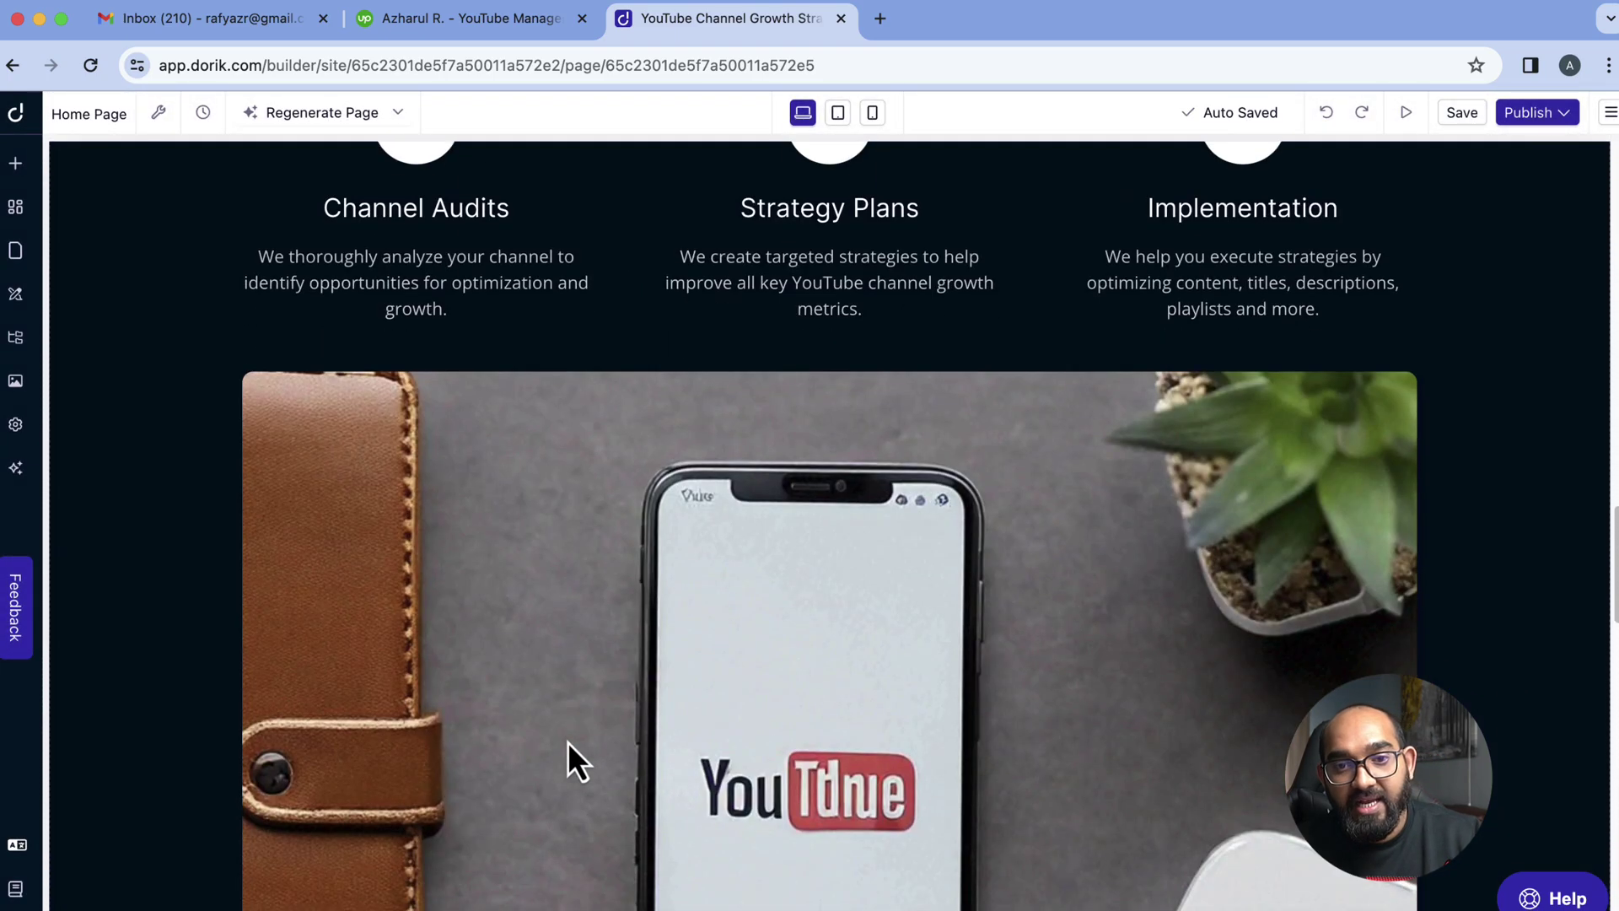
pyautogui.scroll(-10, 477, 755)
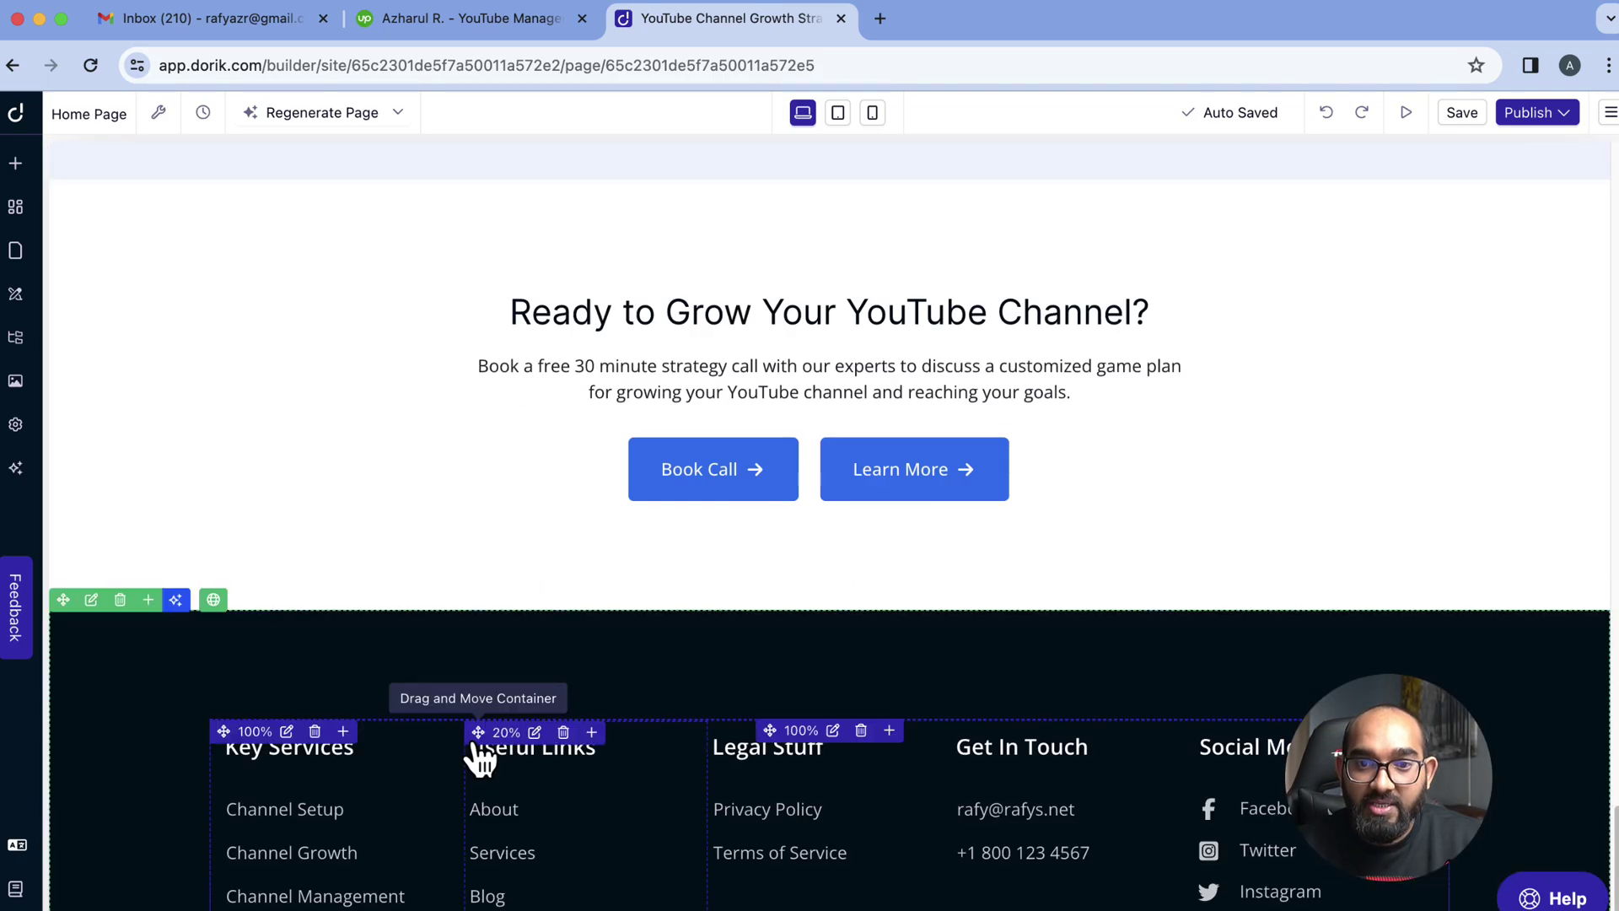
pyautogui.scroll(10, 843, 725)
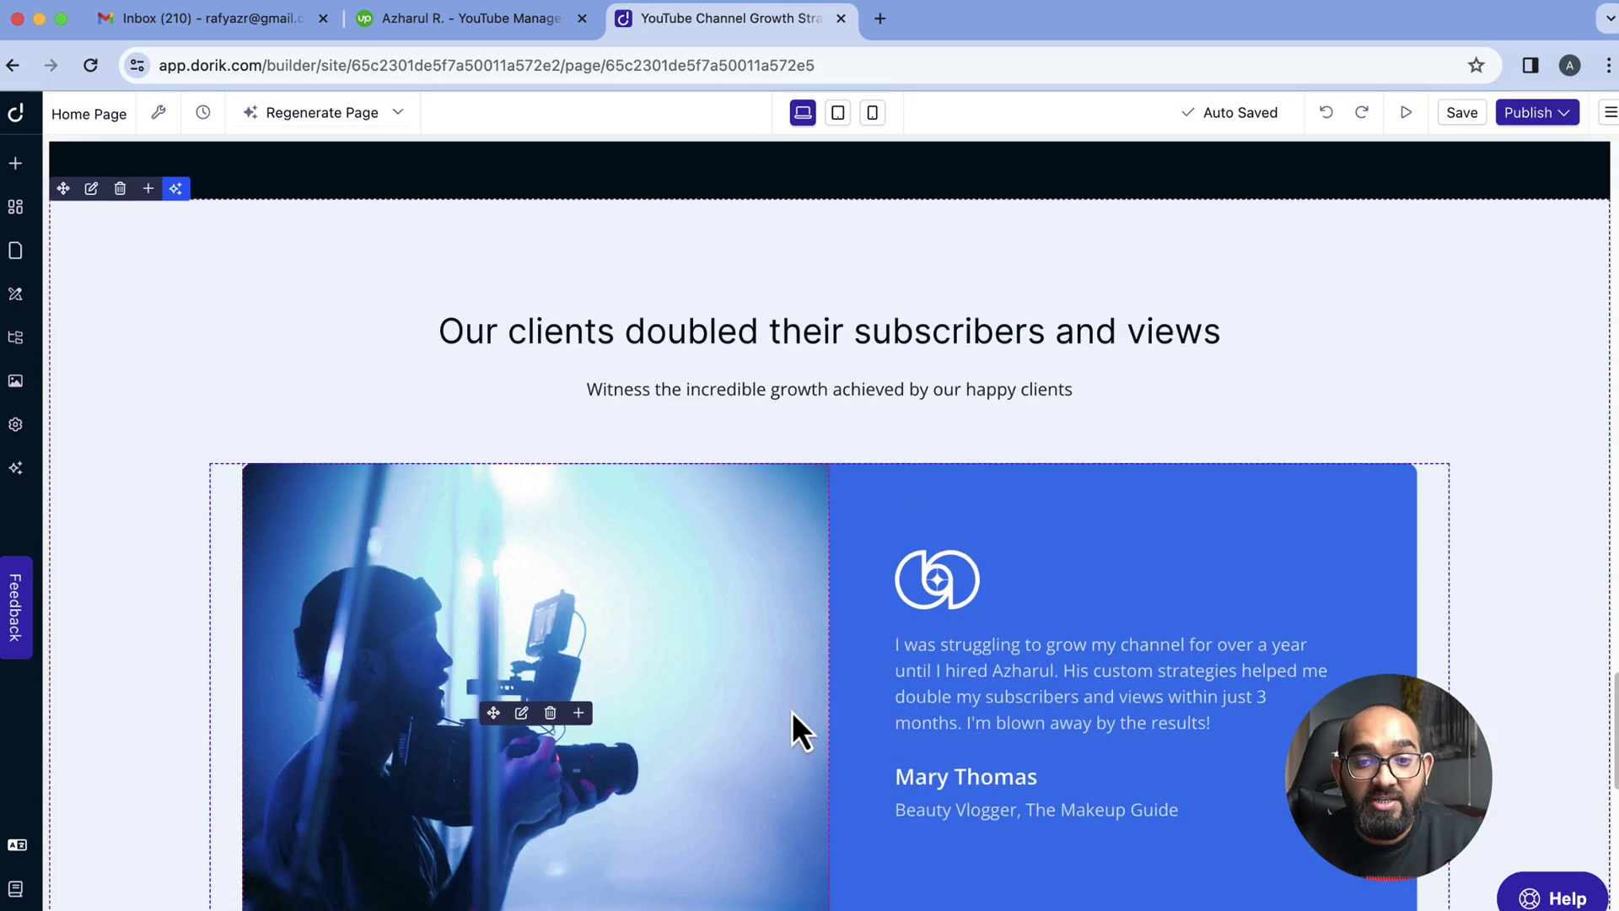
pyautogui.scroll(10, 795, 730)
pyautogui.scroll(10, 1095, 609)
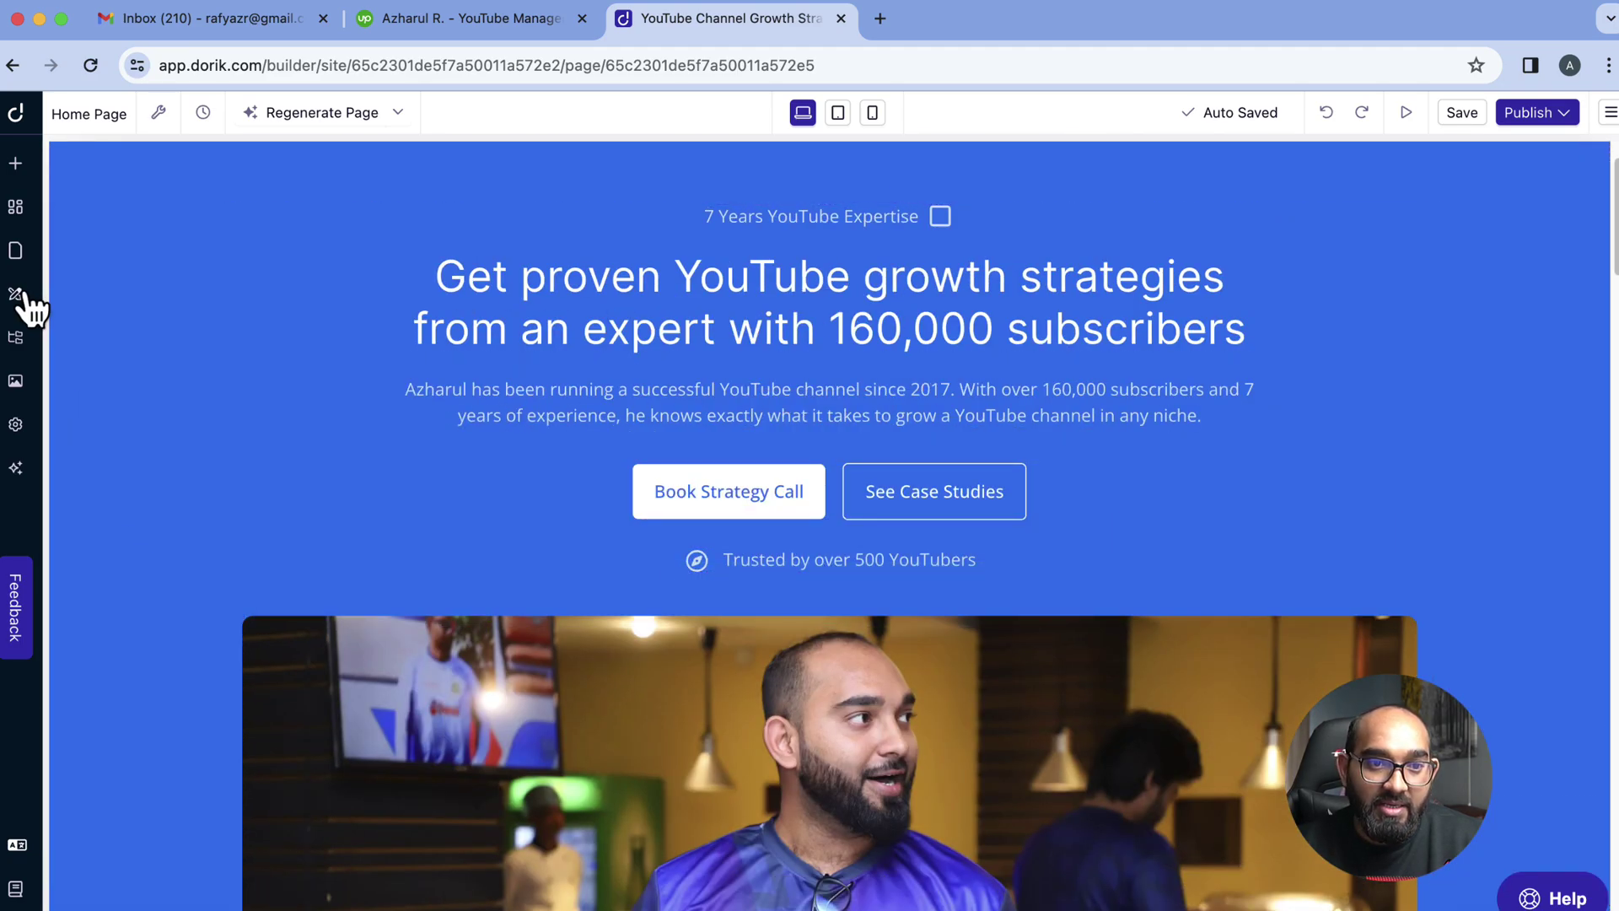
pyautogui.click(16, 207)
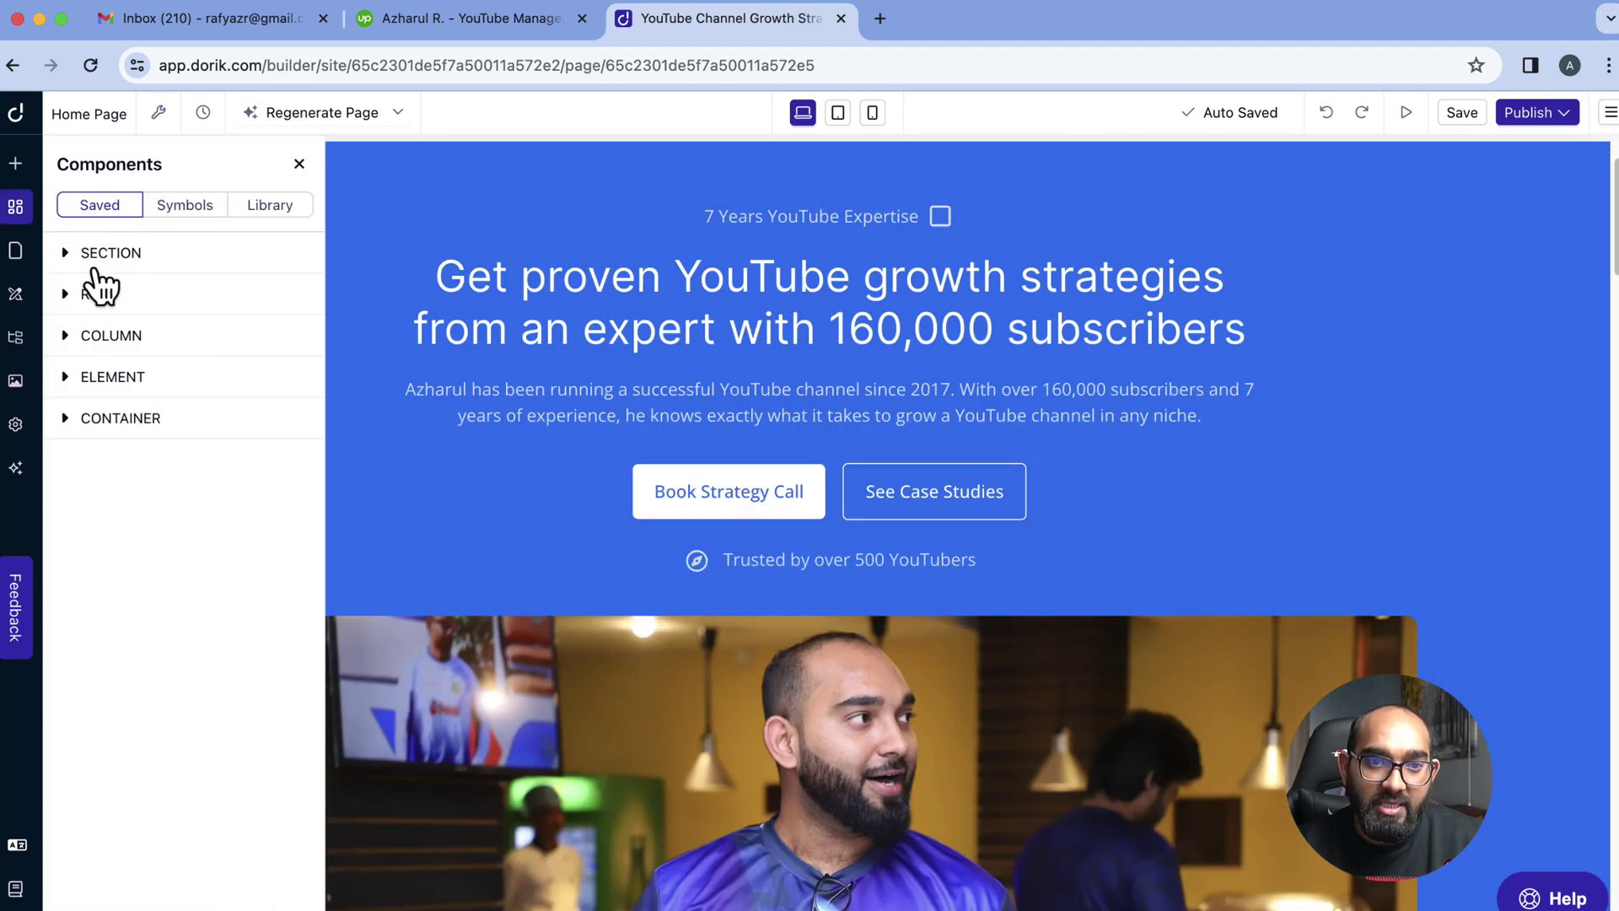
pyautogui.click(15, 163)
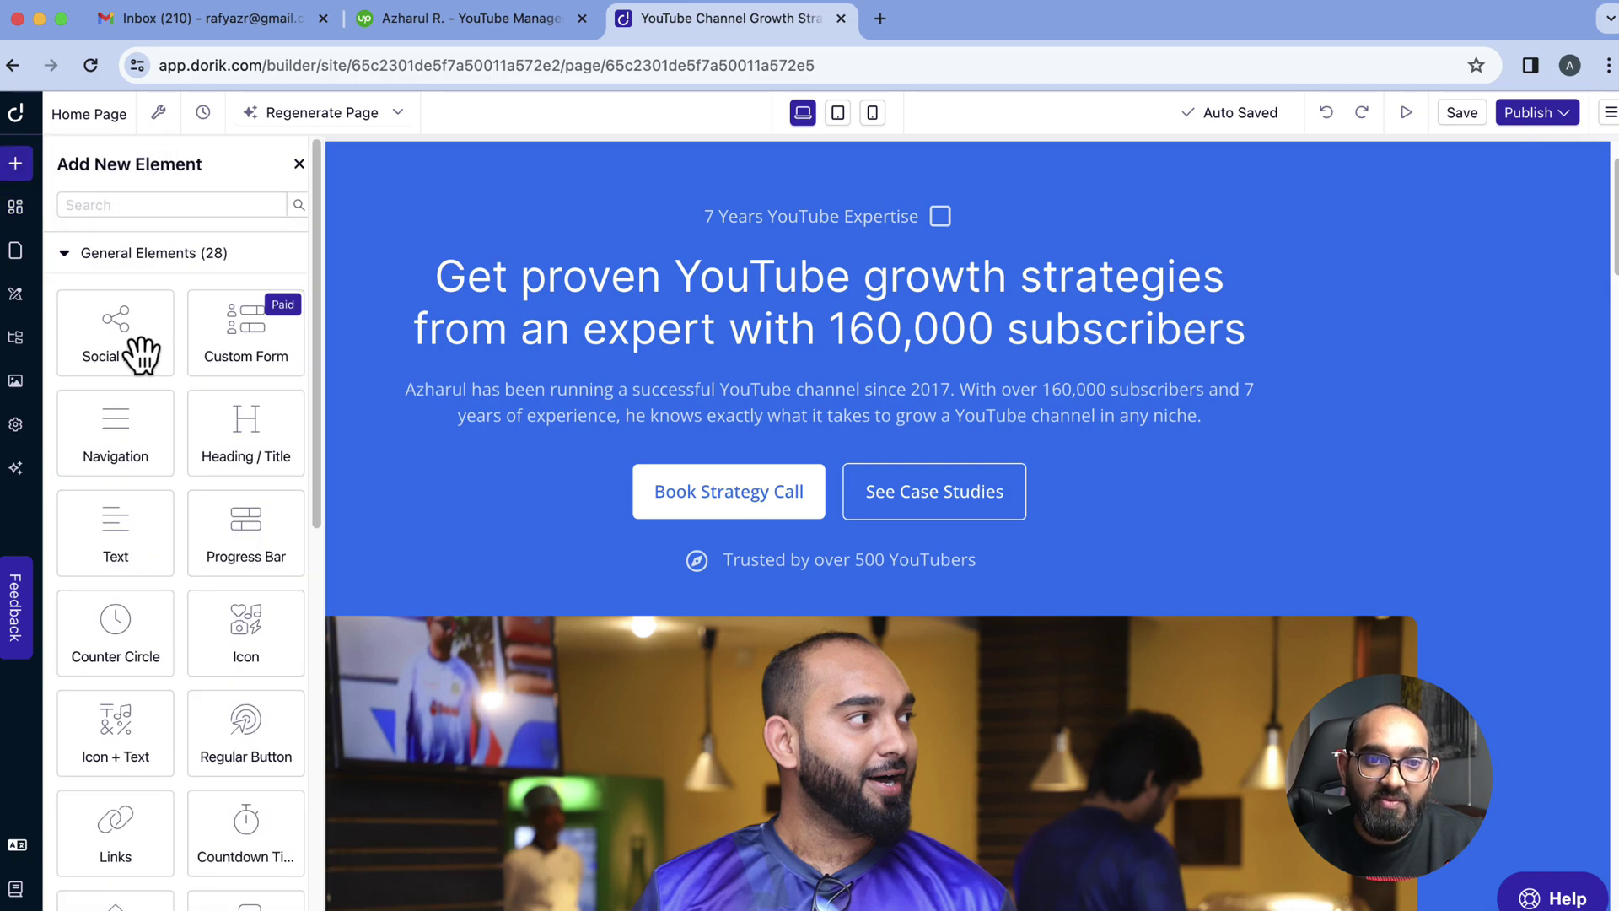
pyautogui.scroll(-10, 217, 542)
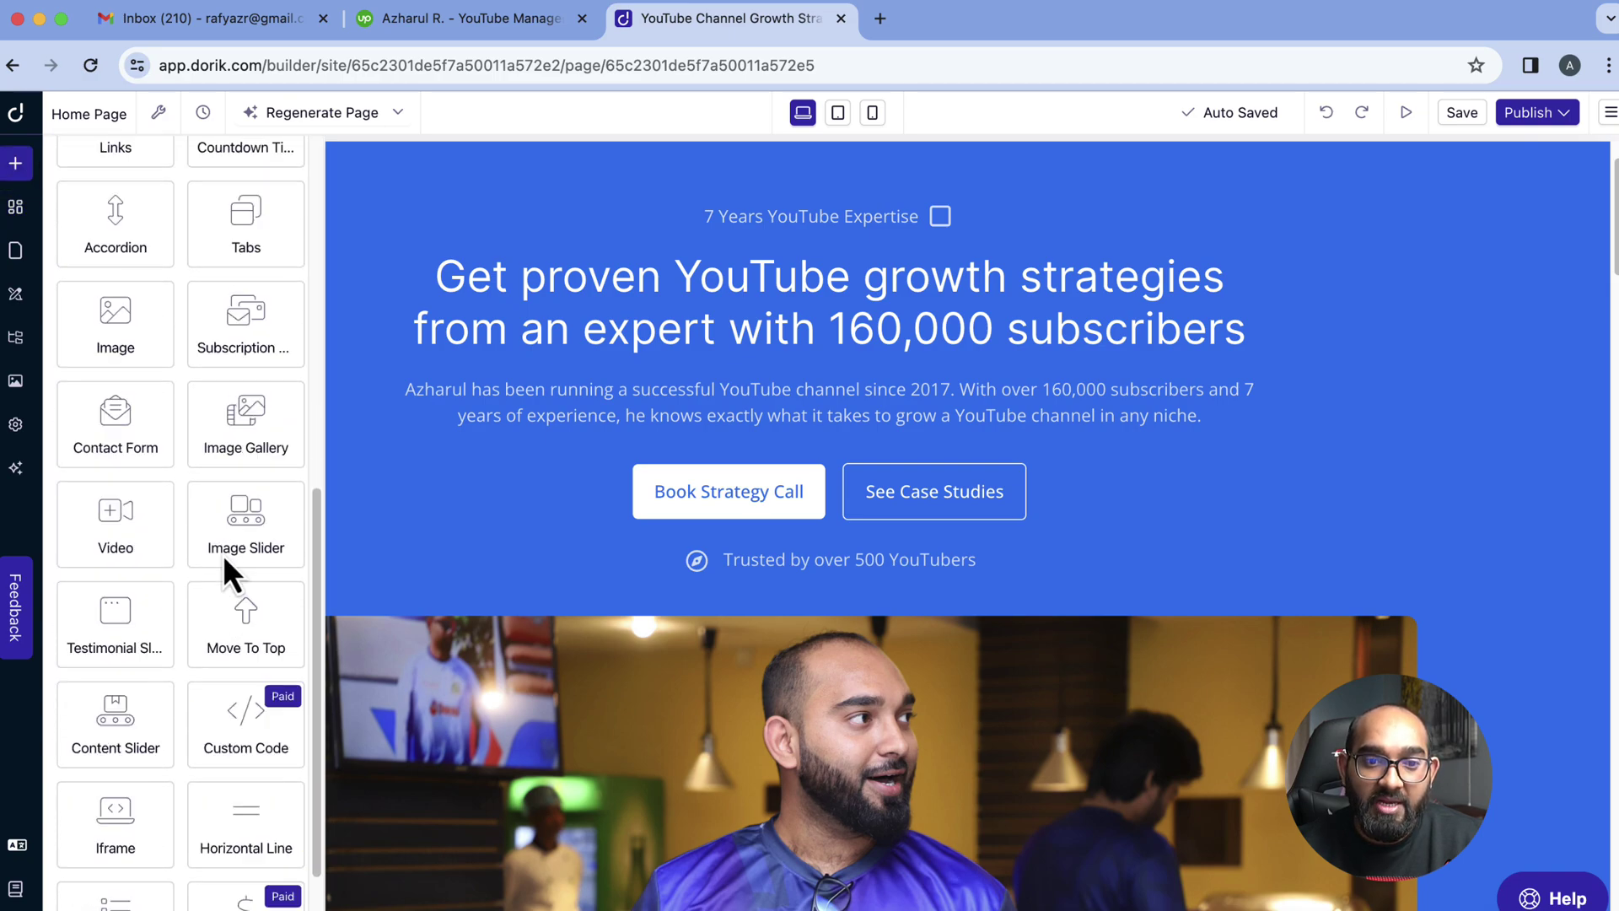
pyautogui.scroll(7, 148, 540)
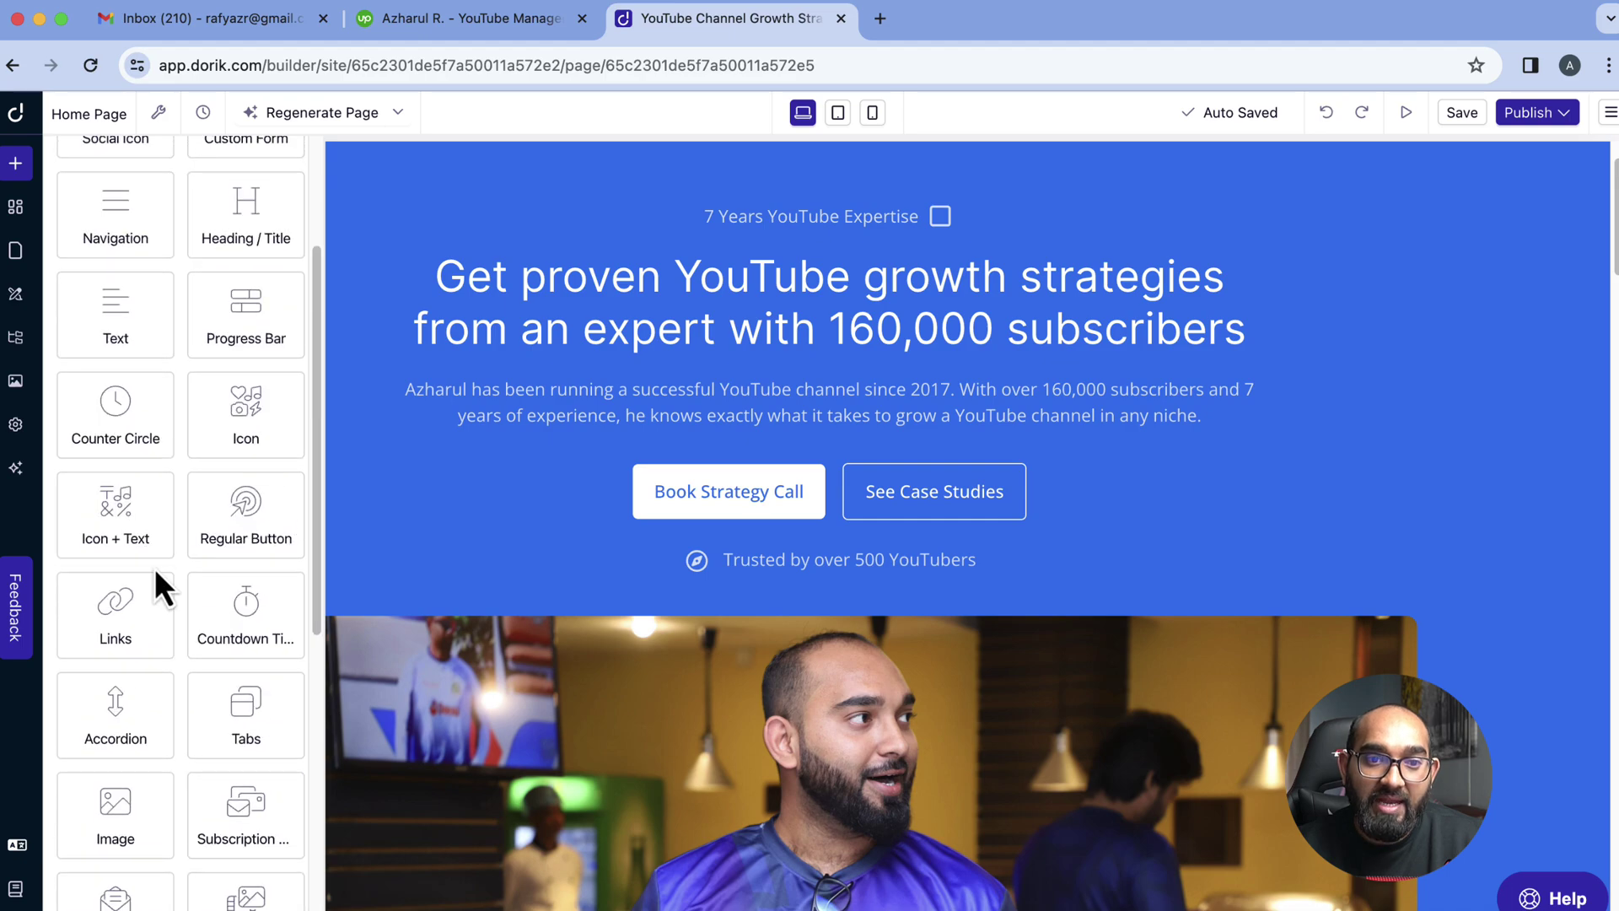
pyautogui.scroll(3, 249, 497)
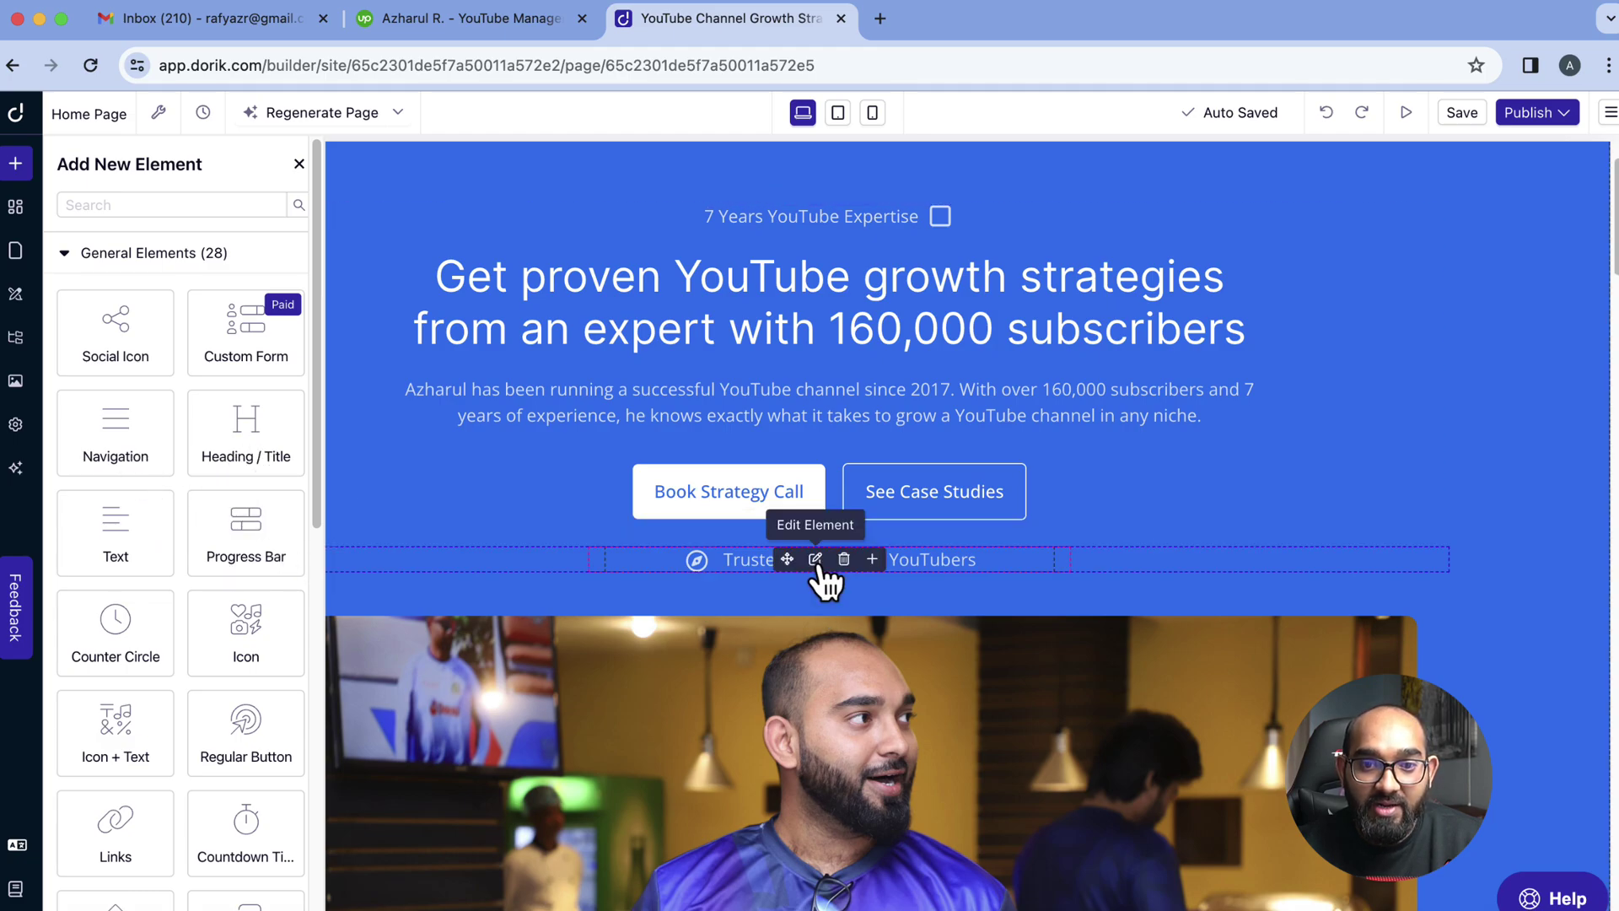
pyautogui.scroll(-10, 782, 597)
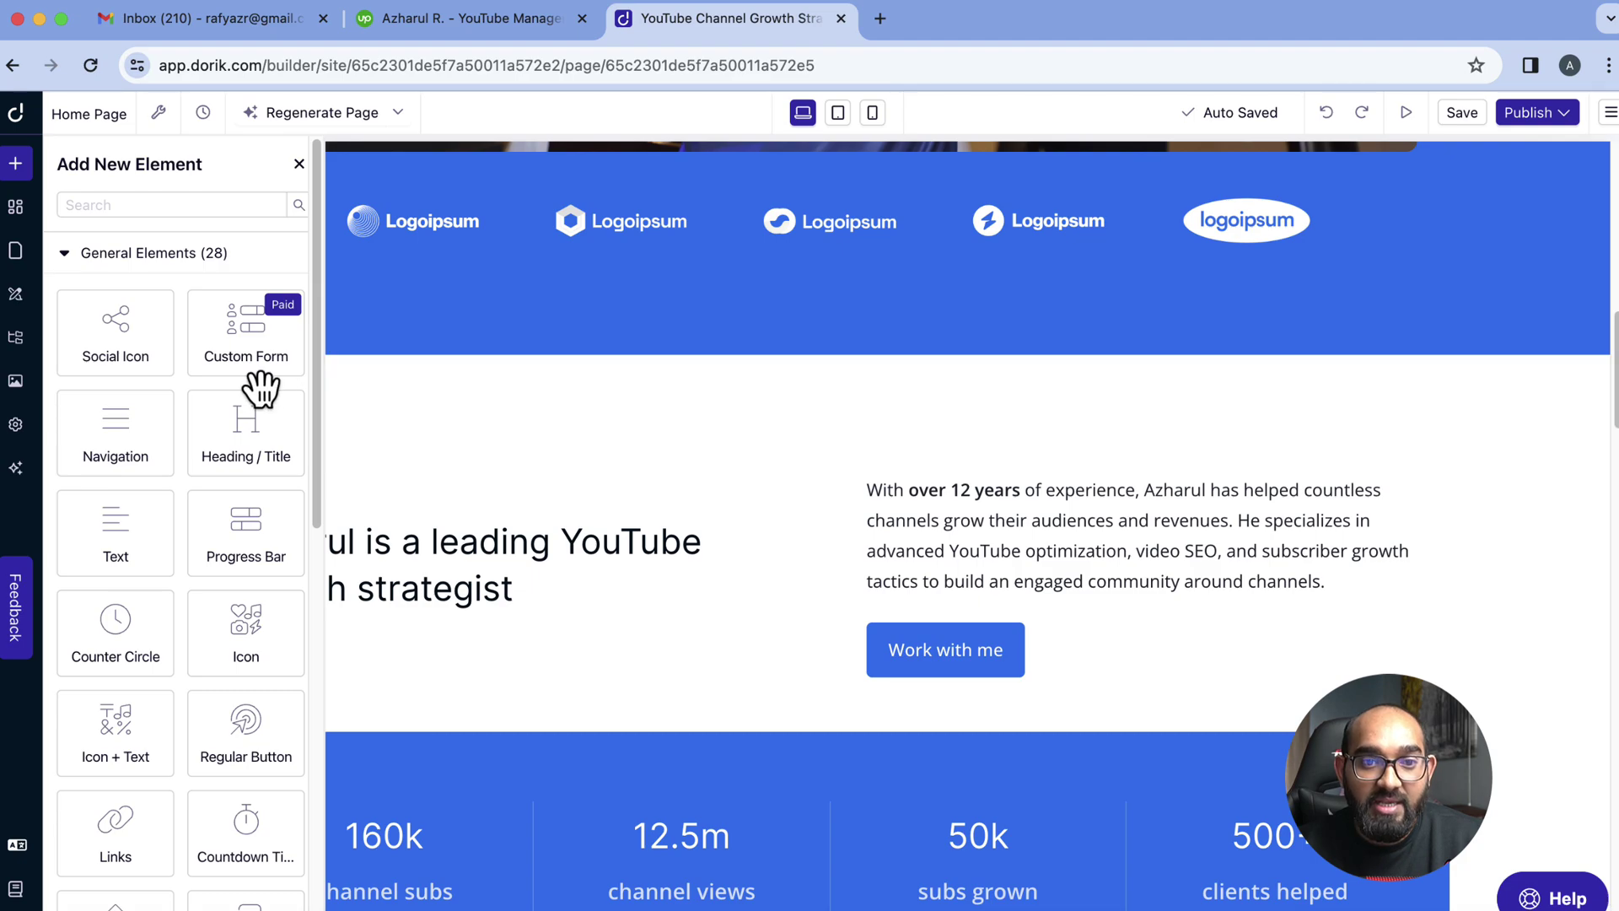
# Add a trial Heading element to the about section, then delete it again
pyautogui.moveTo(245, 427); pyautogui.dragTo(676, 477)
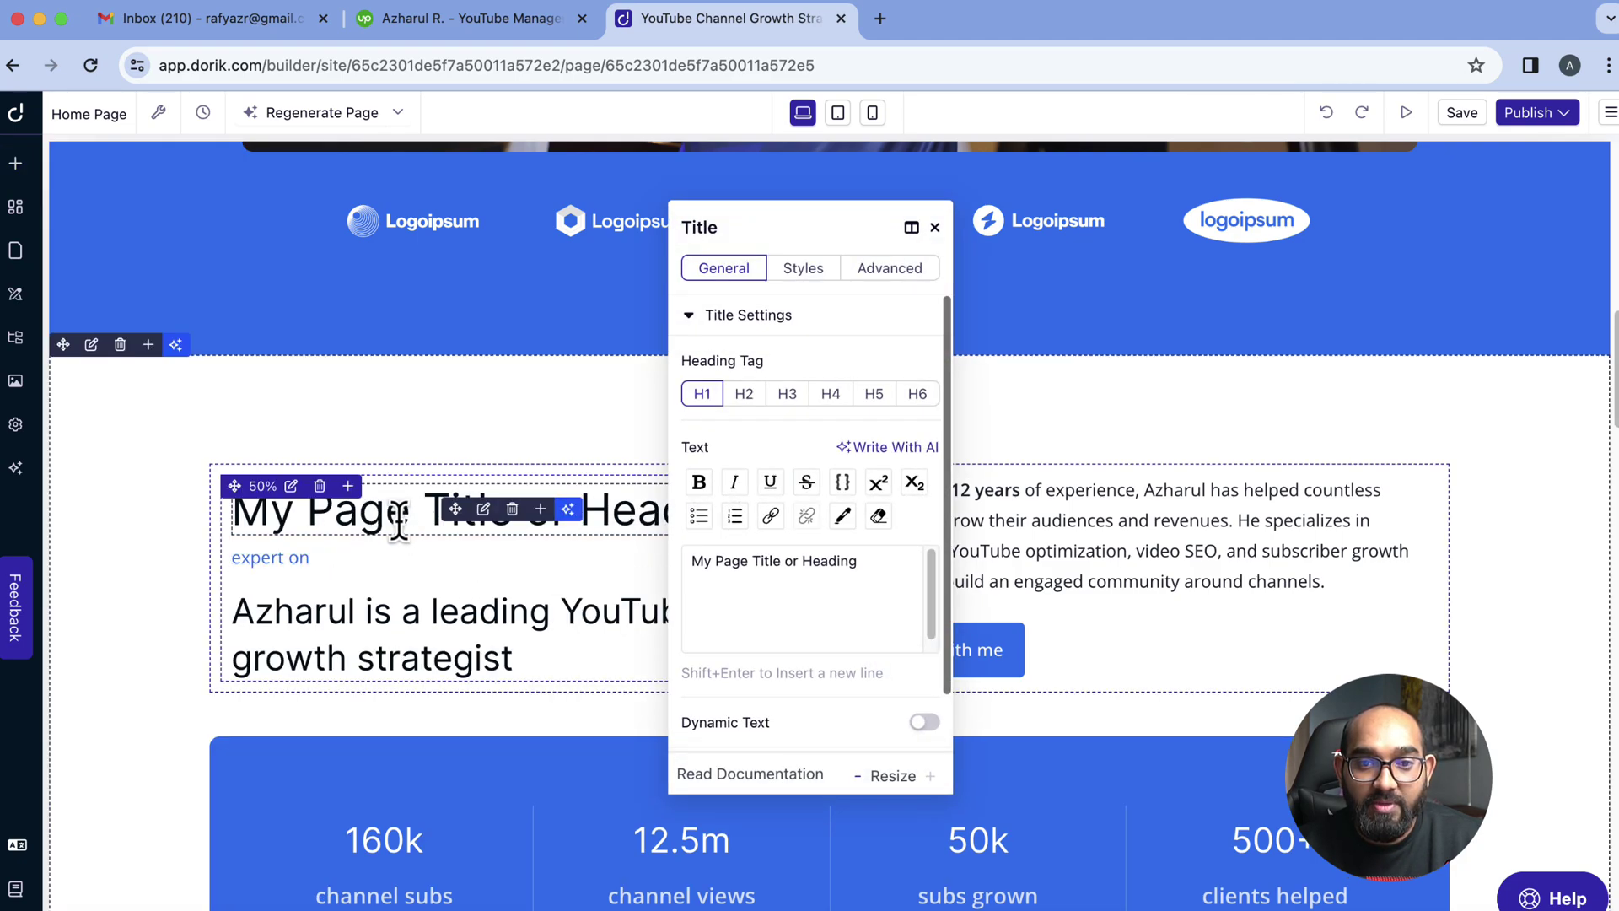
pyautogui.click(934, 226)
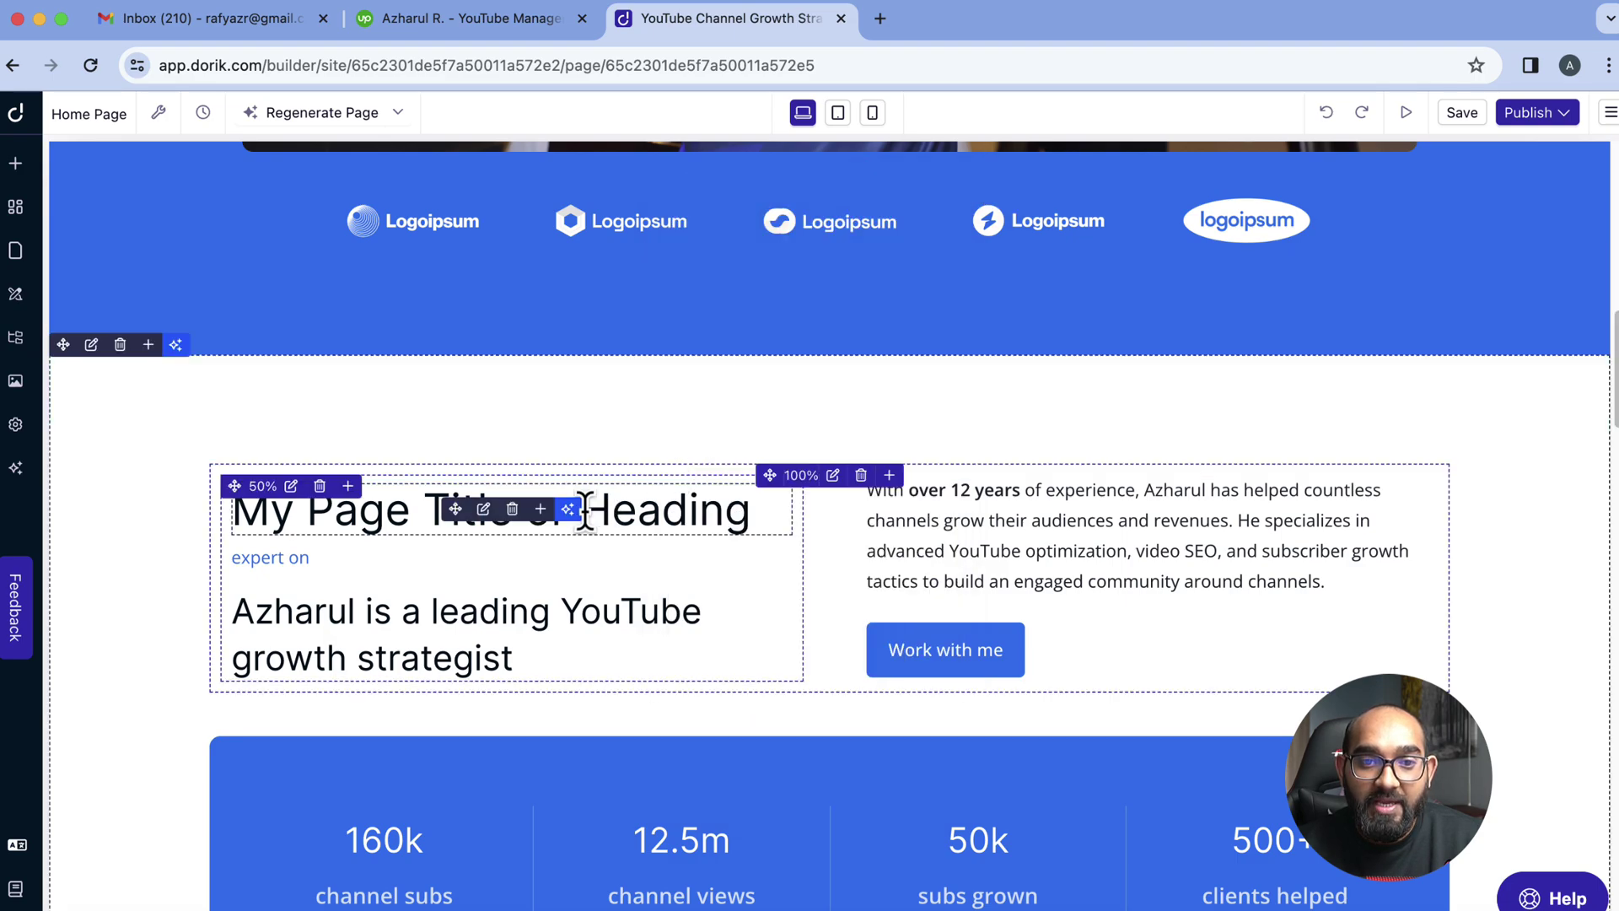
pyautogui.click(512, 517)
pyautogui.scroll(-3, 477, 720)
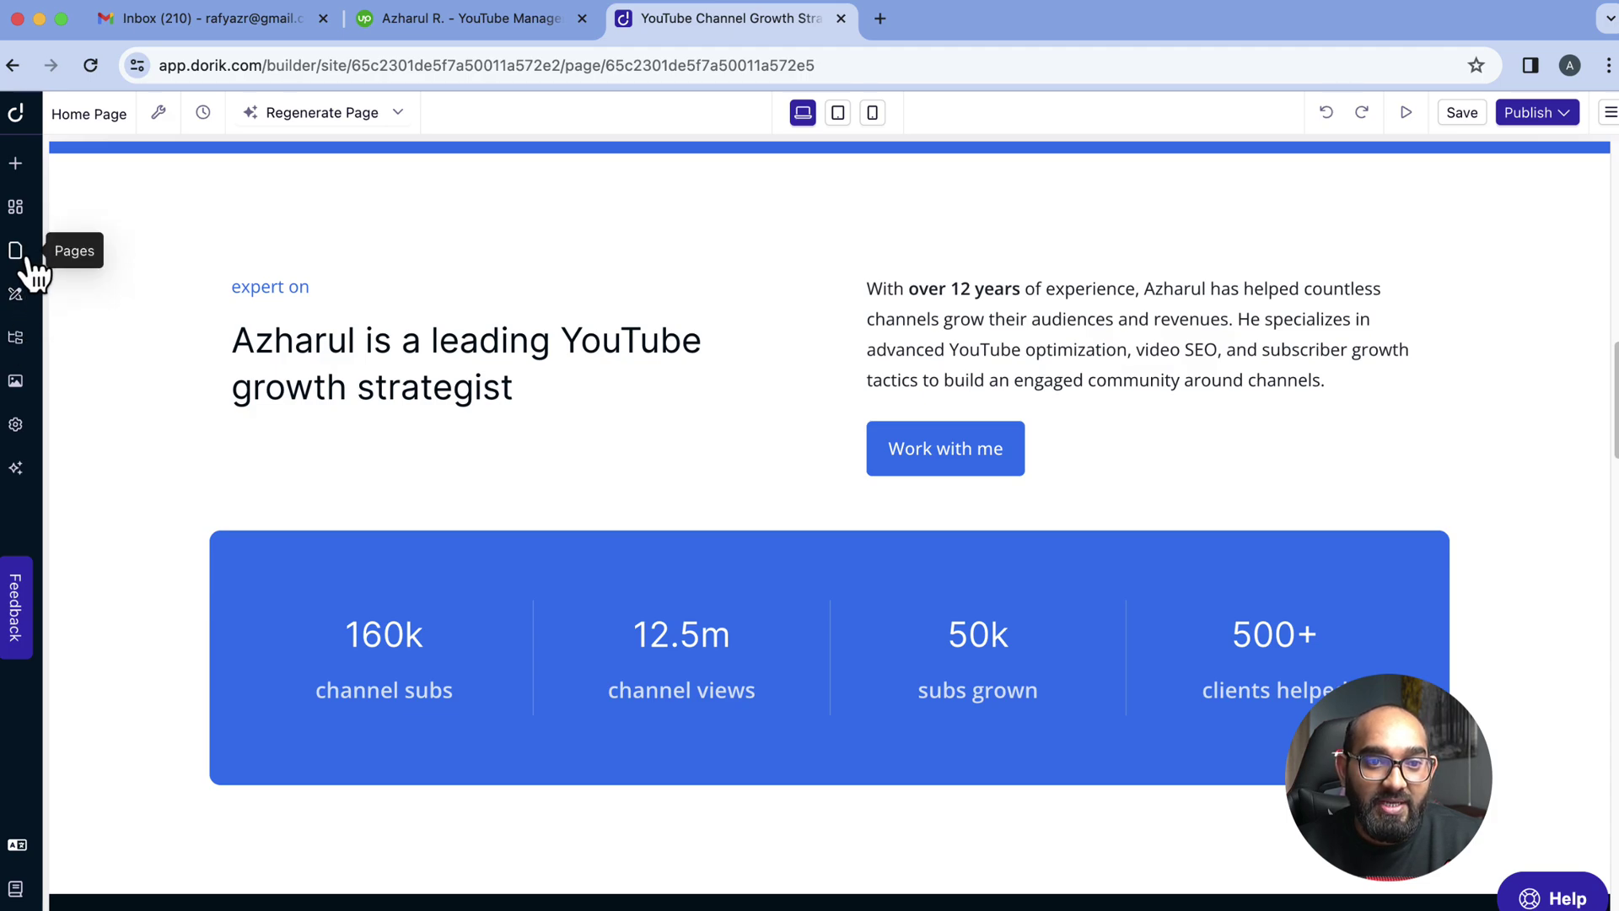
# Look through the sidebar panels, then open AI Quick Style for colour and typography suggestions
pyautogui.click(22, 295)
pyautogui.click(26, 337)
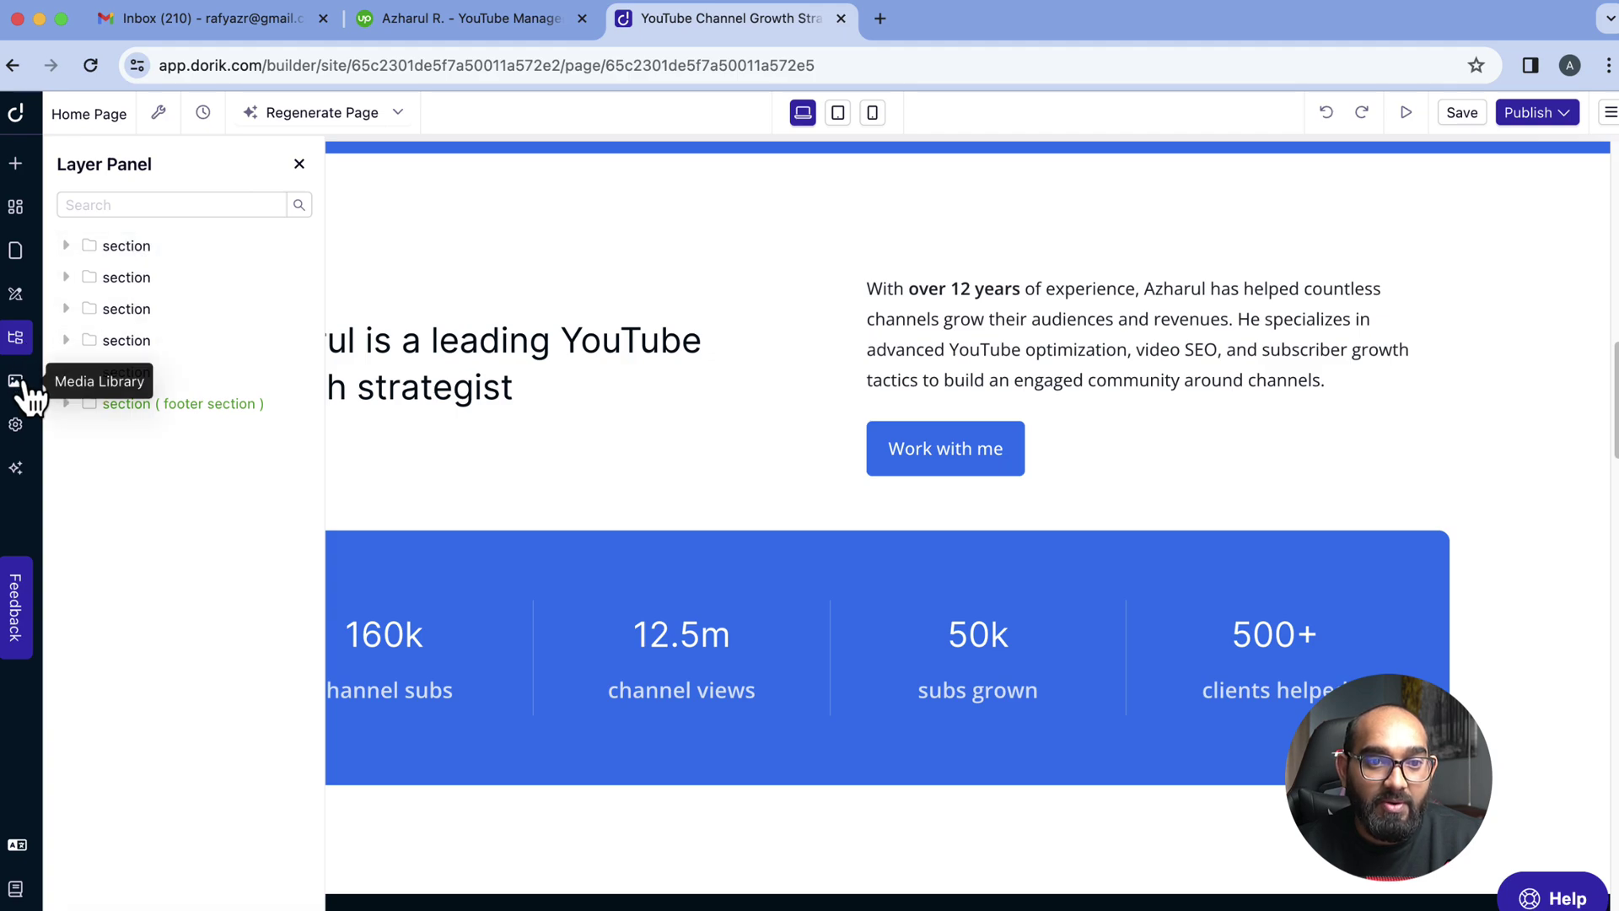
pyautogui.click(22, 385)
pyautogui.click(21, 428)
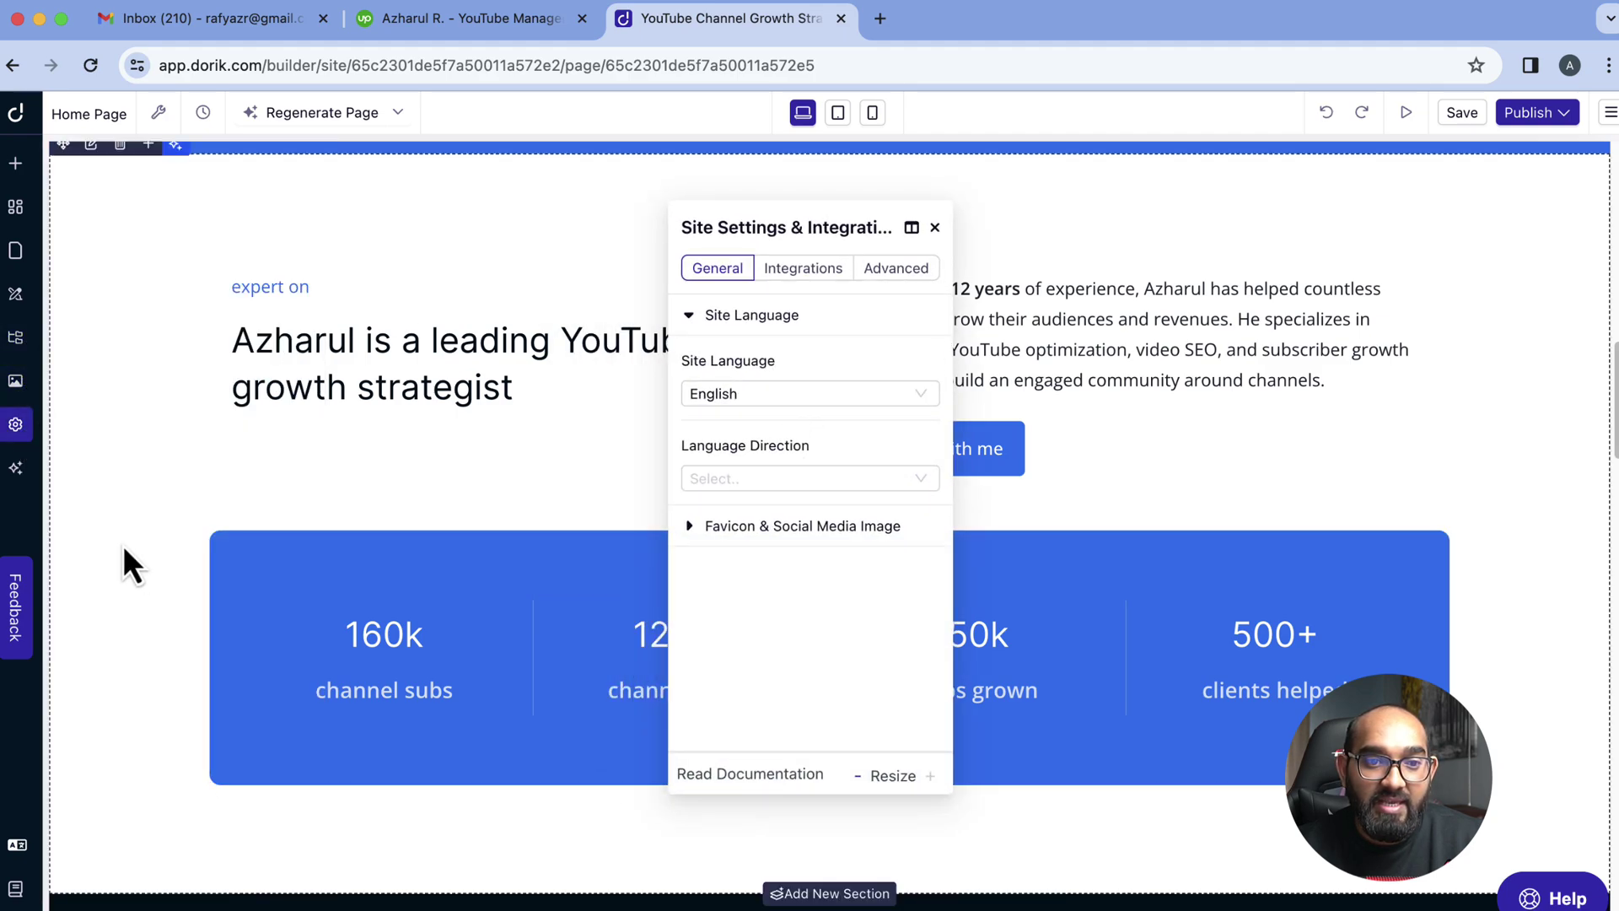
pyautogui.click(15, 477)
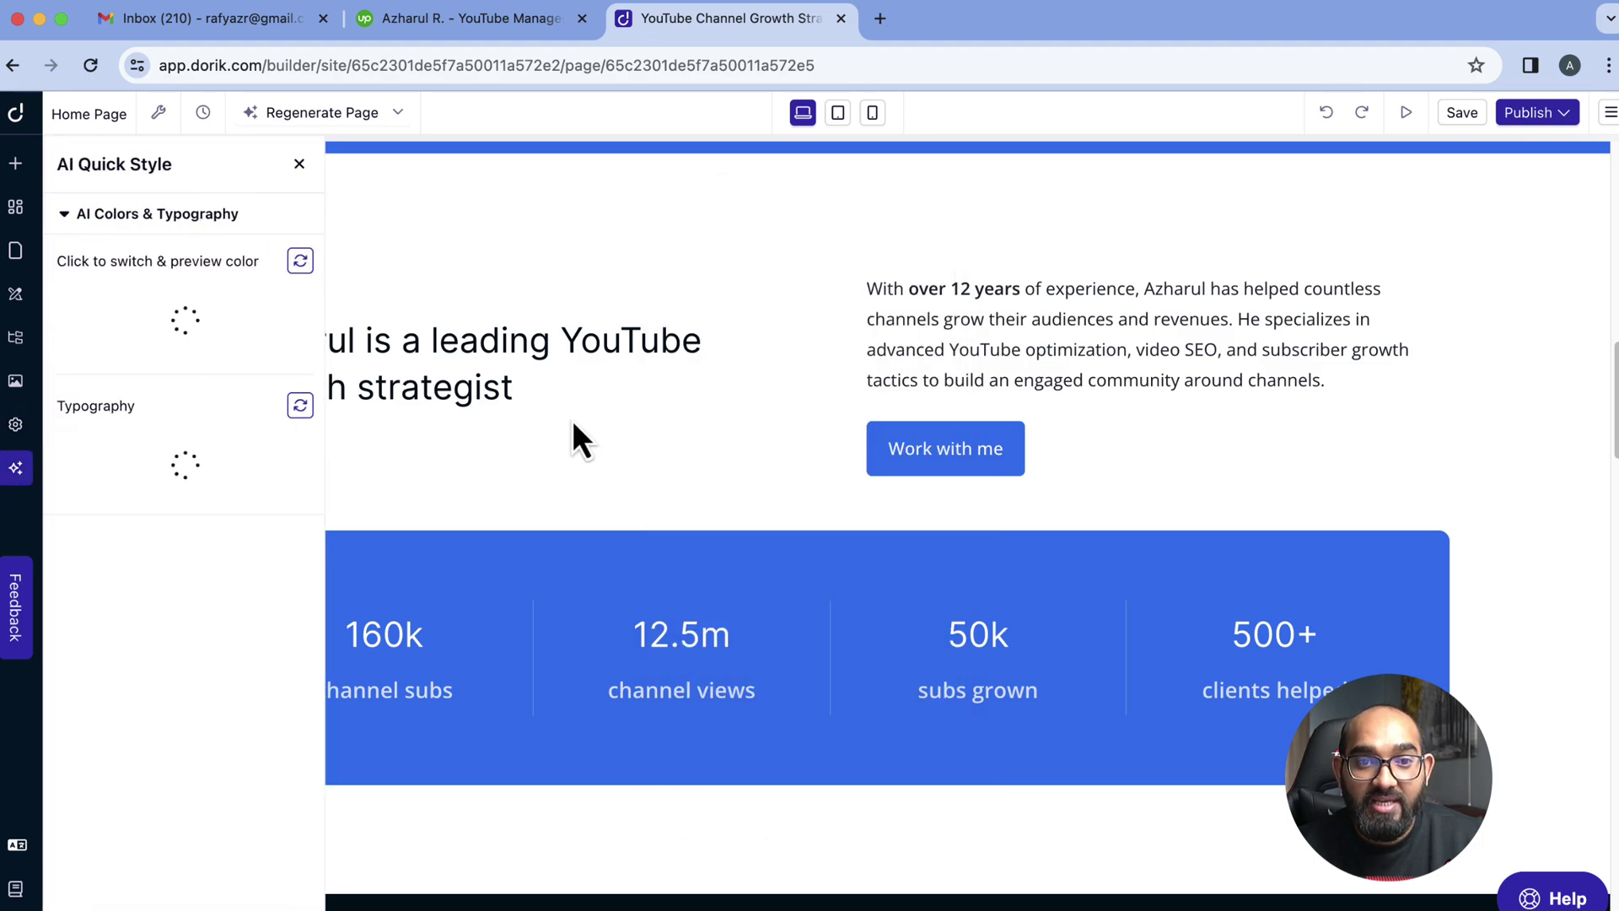
# Scroll the canvas up and down to review the red palette across the page sections
pyautogui.scroll(10, 572, 418)
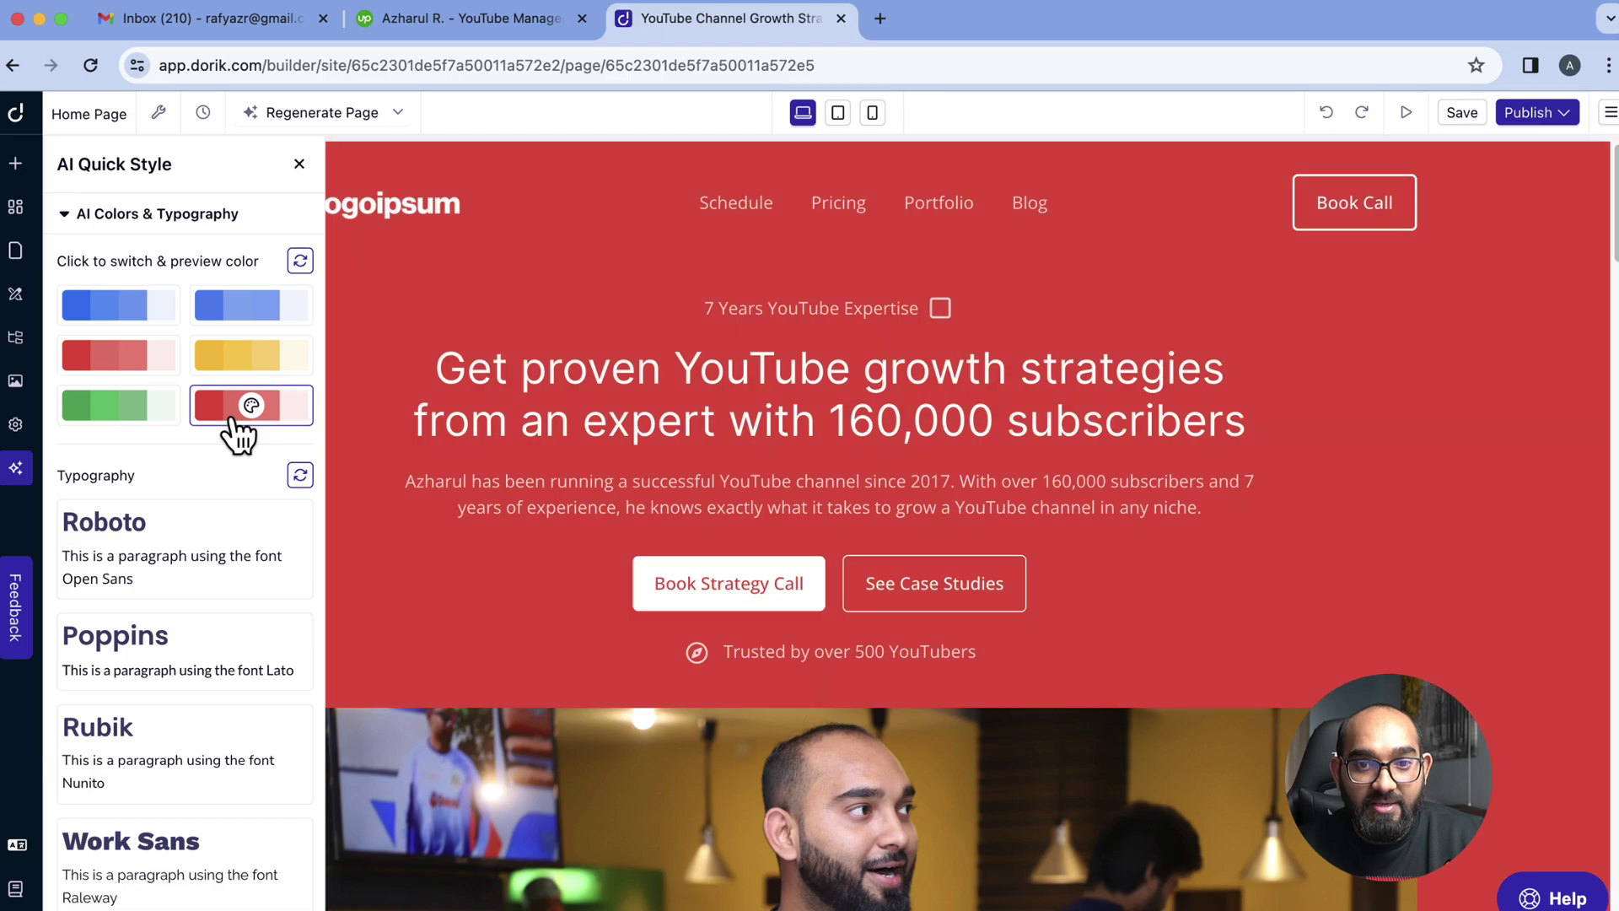
pyautogui.scroll(-10, 1464, 579)
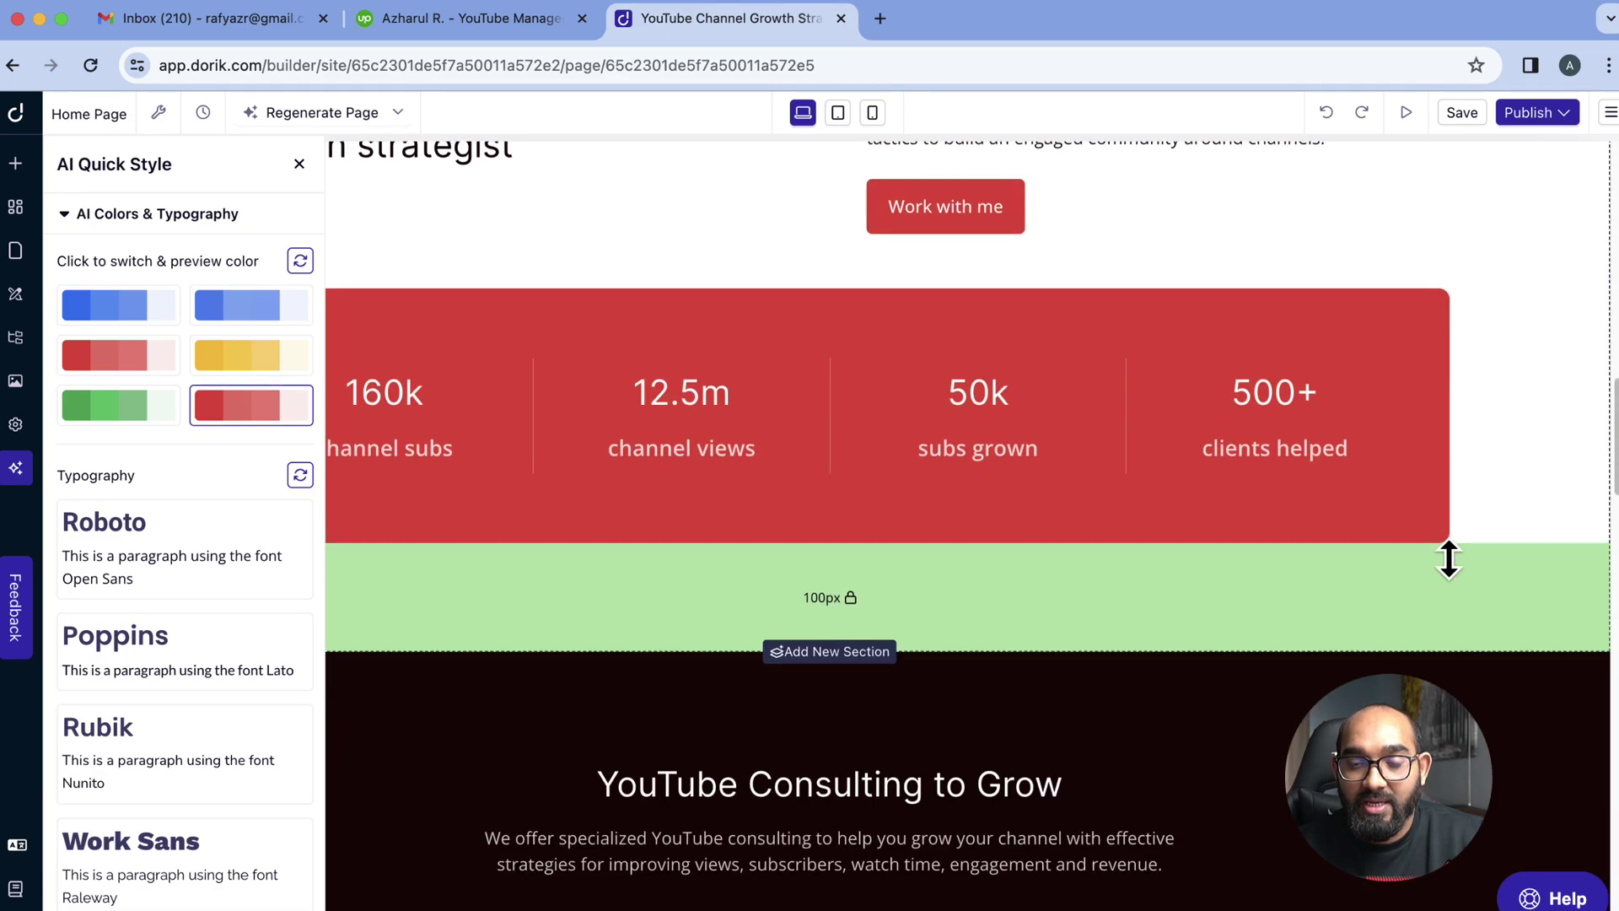
pyautogui.scroll(-15, 1449, 560)
pyautogui.scroll(8, 1294, 579)
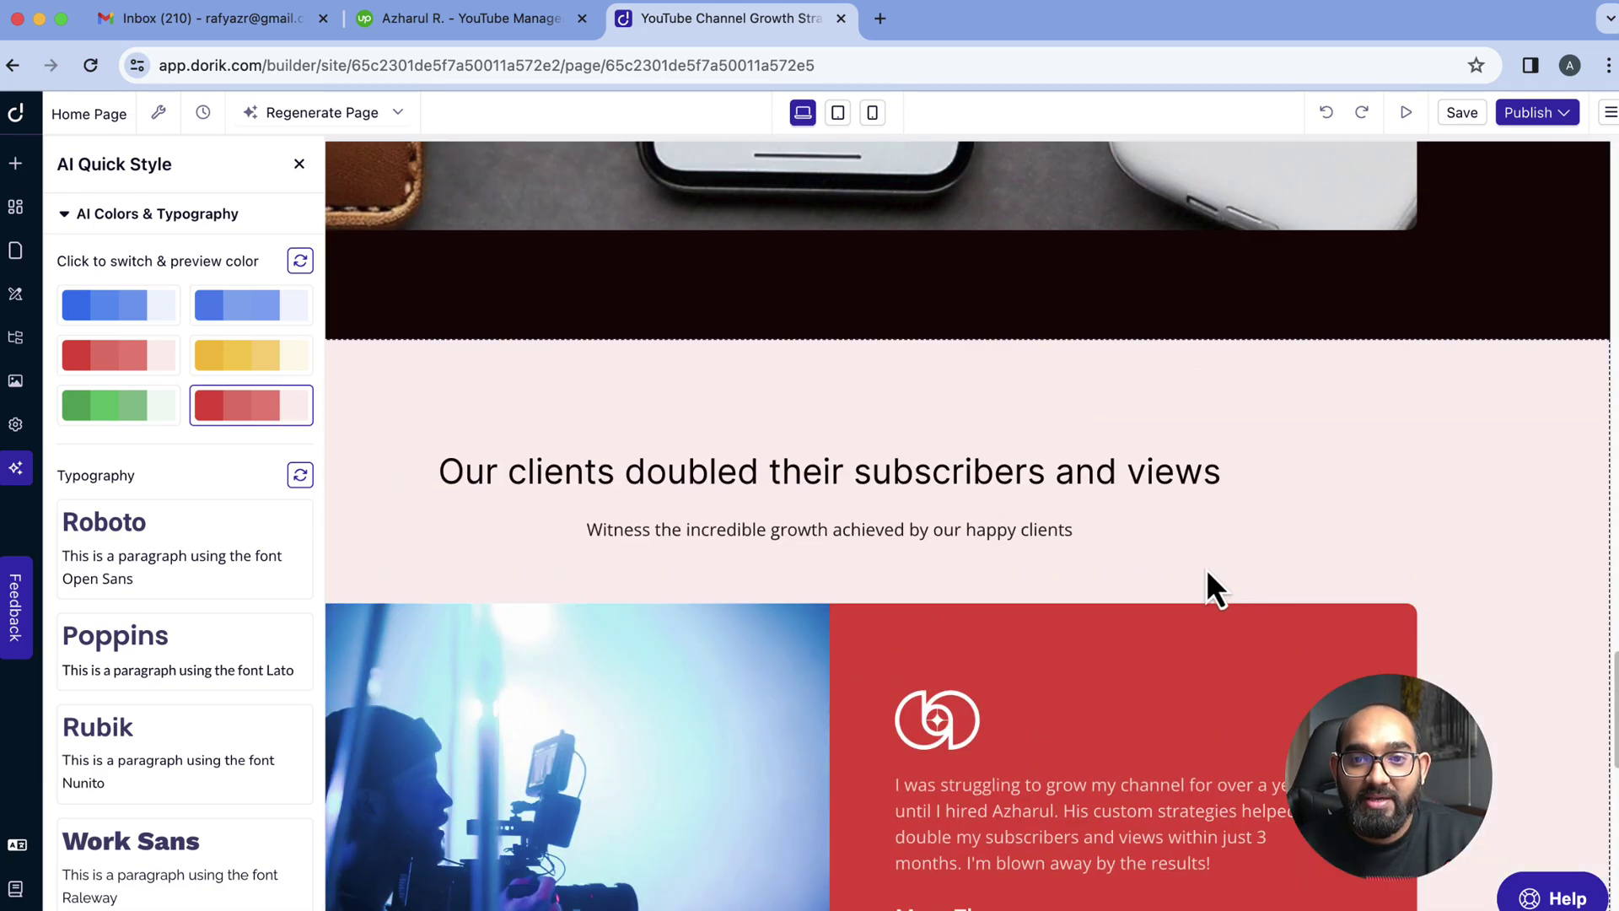
pyautogui.scroll(20, 1206, 568)
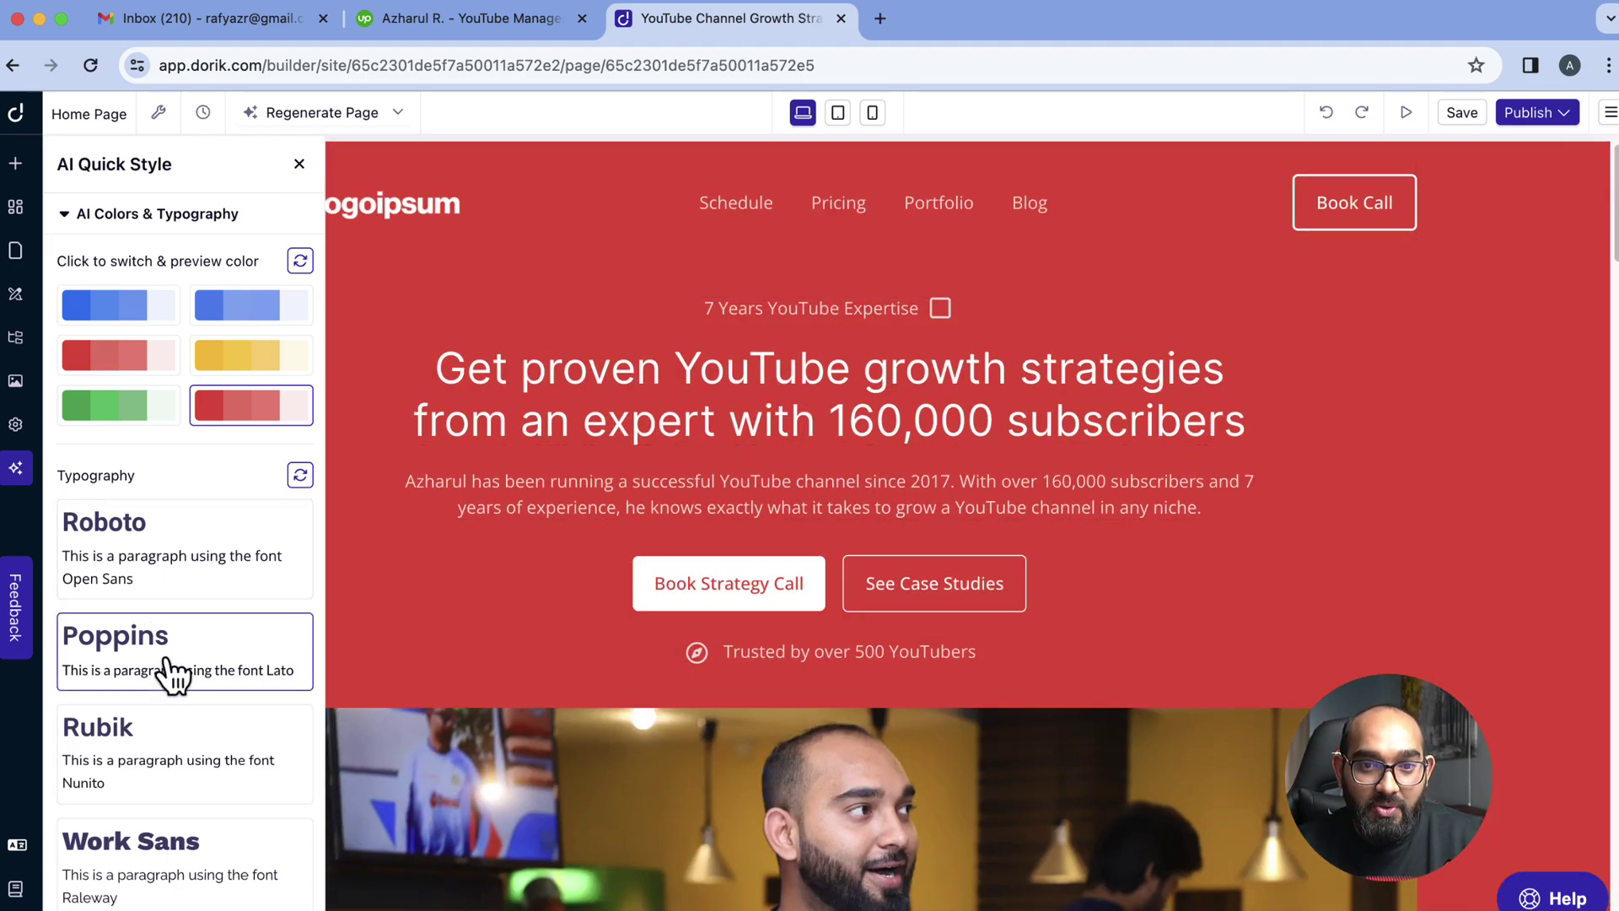
# Try out the Poppins, Roboto, Rubik, Work Sans and Oswald typography pairings
pyautogui.click(152, 679)
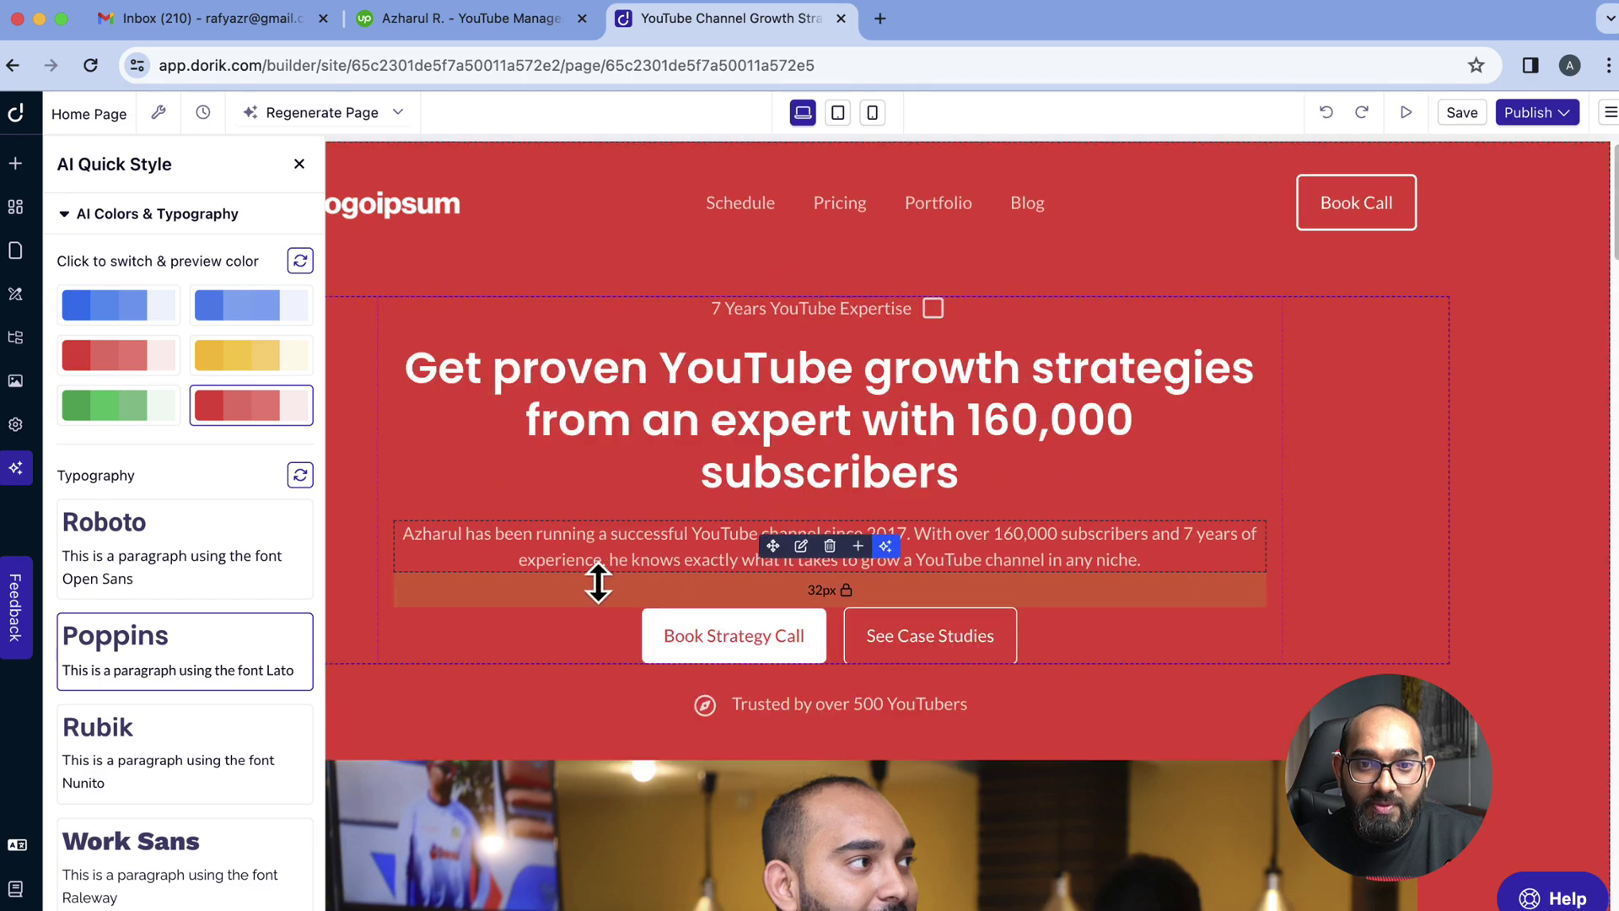
pyautogui.click(207, 588)
pyautogui.click(180, 762)
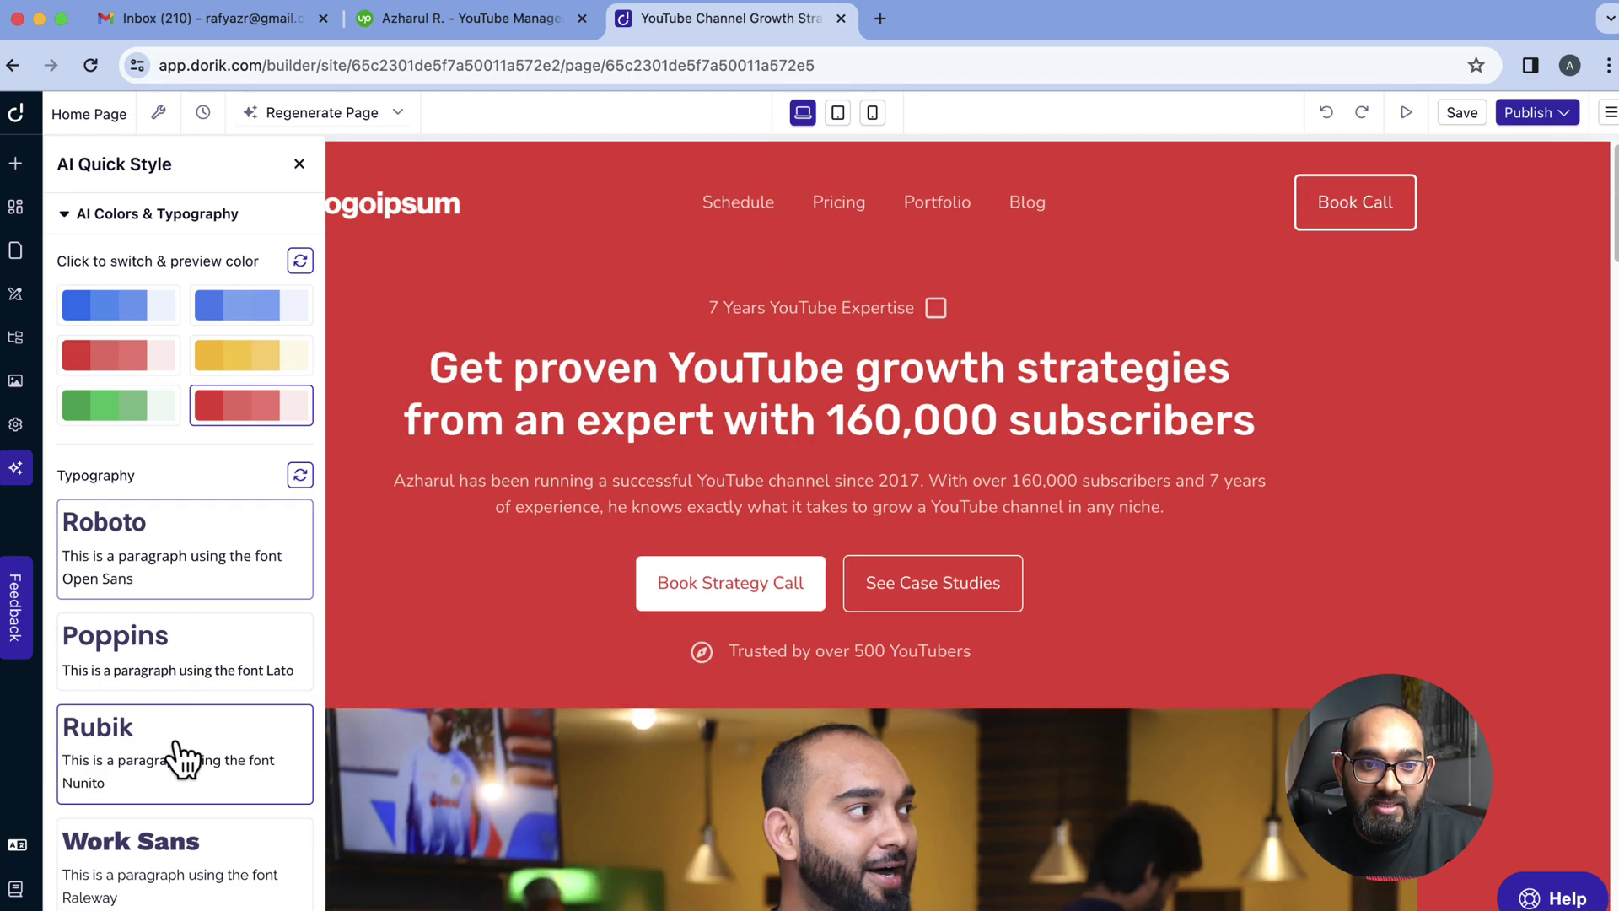
pyautogui.click(172, 860)
pyautogui.scroll(-3, 198, 788)
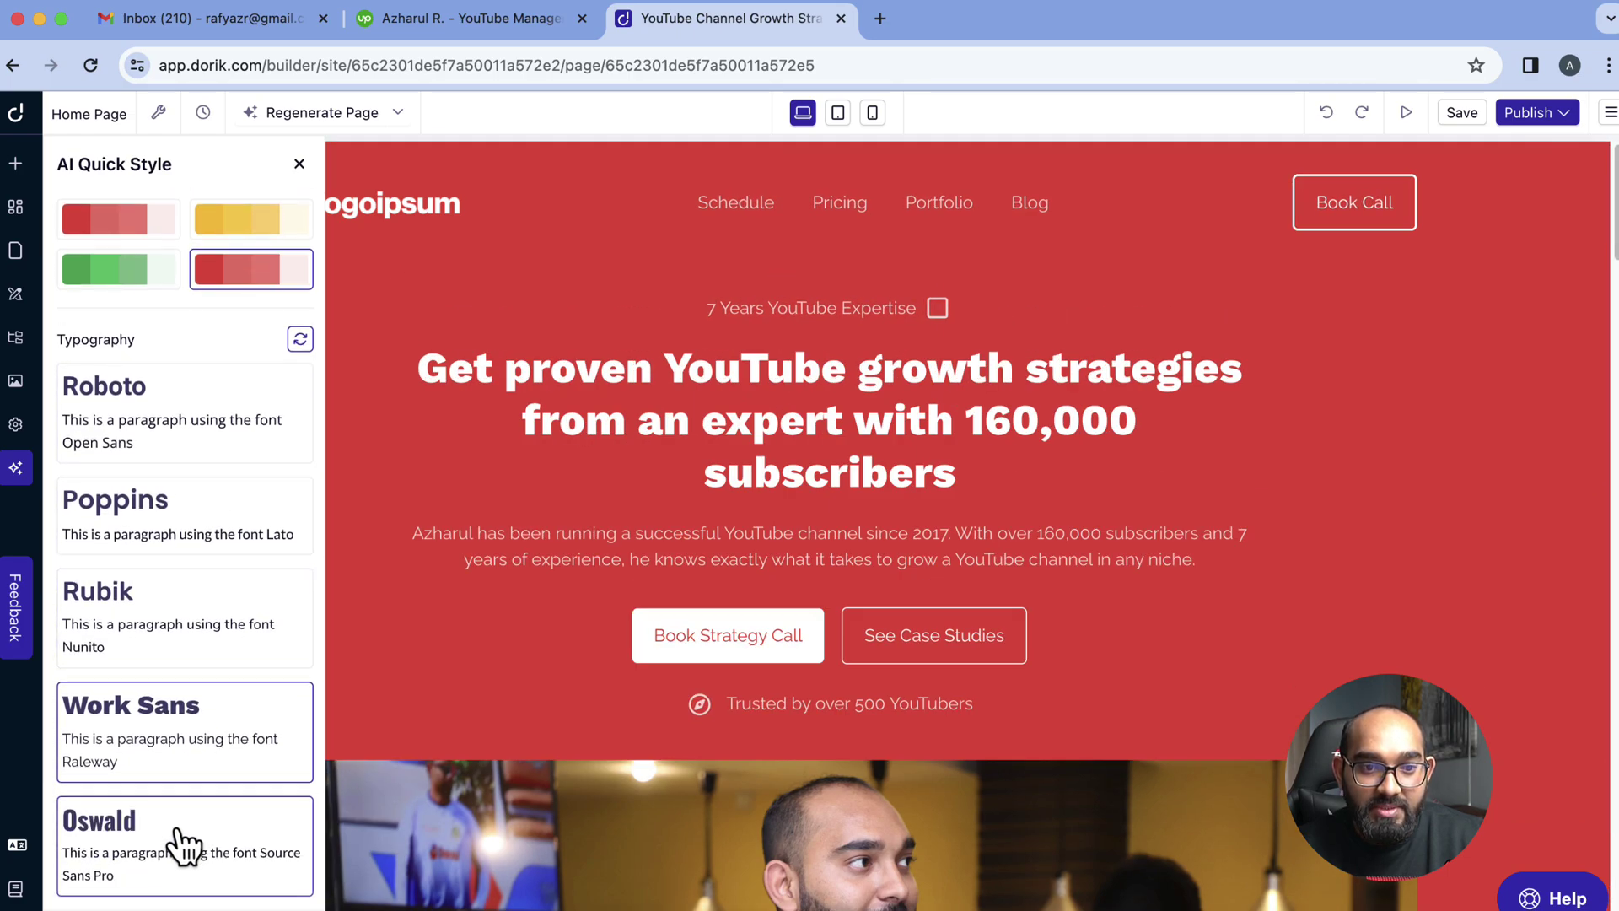
pyautogui.click(180, 840)
# Settle on Poppins headings with Lato body text and bring up the Publish Site dialog
pyautogui.click(157, 544)
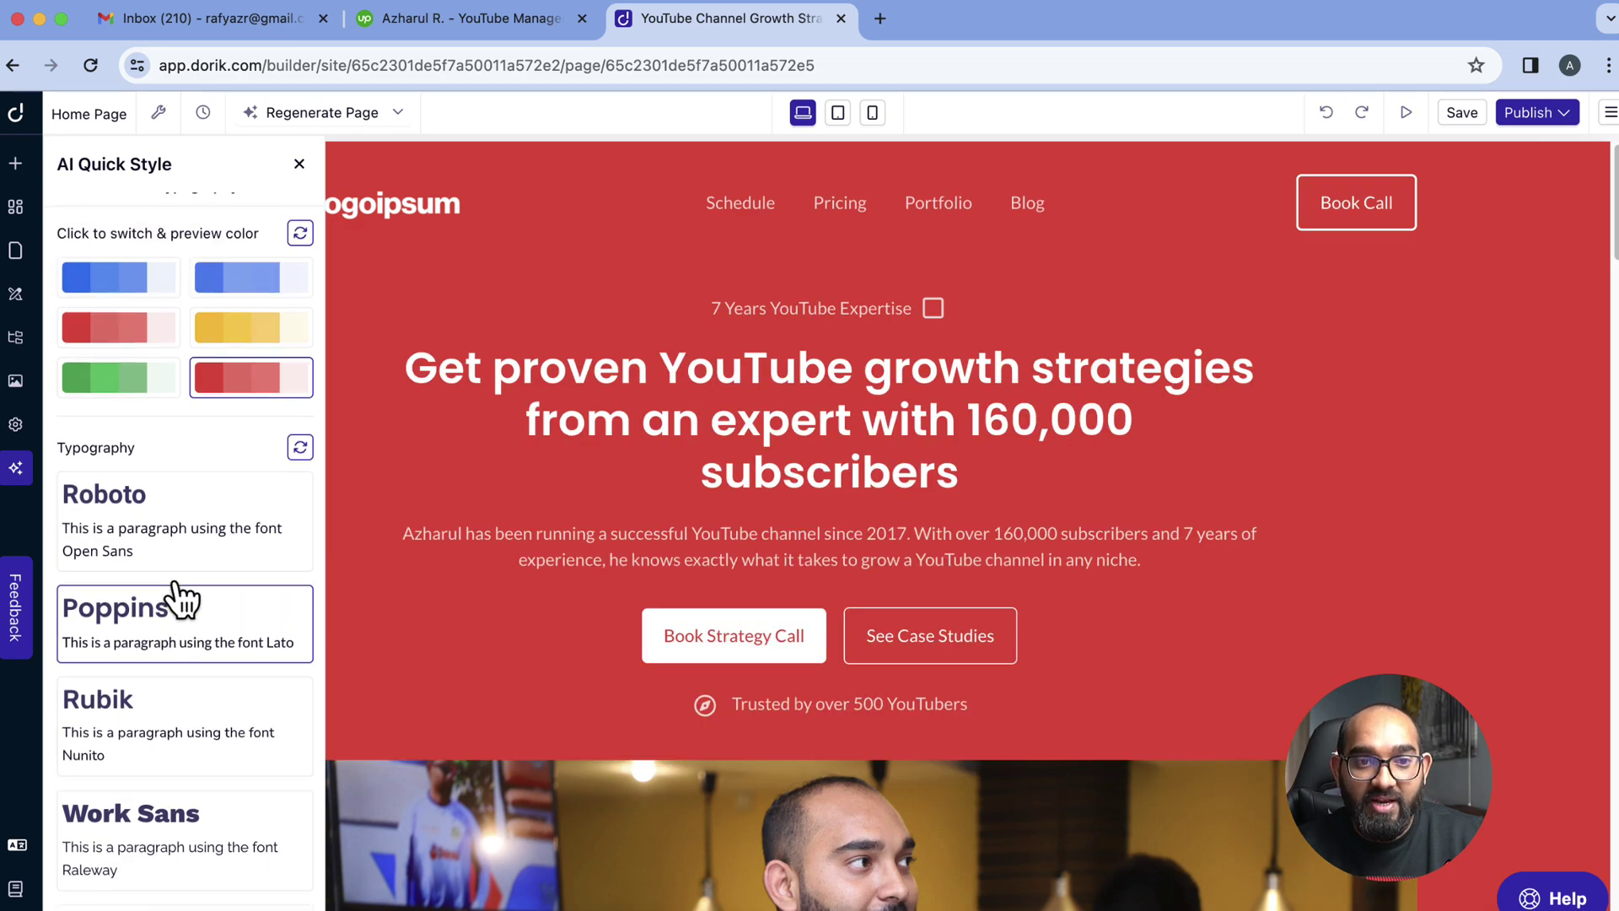
pyautogui.click(299, 164)
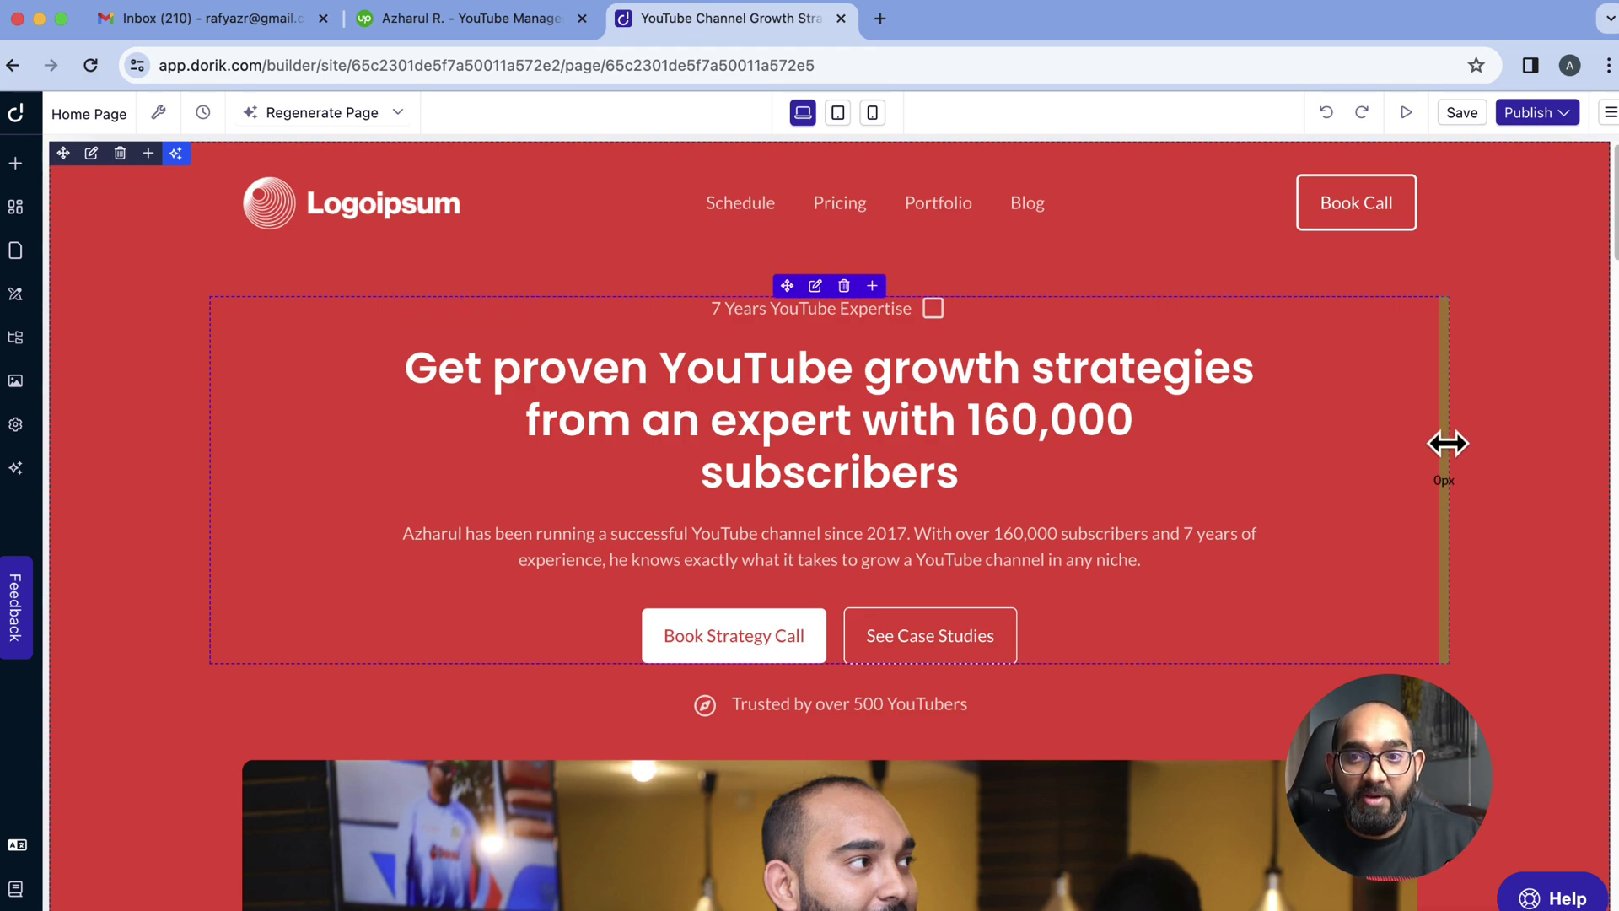
pyautogui.click(1556, 113)
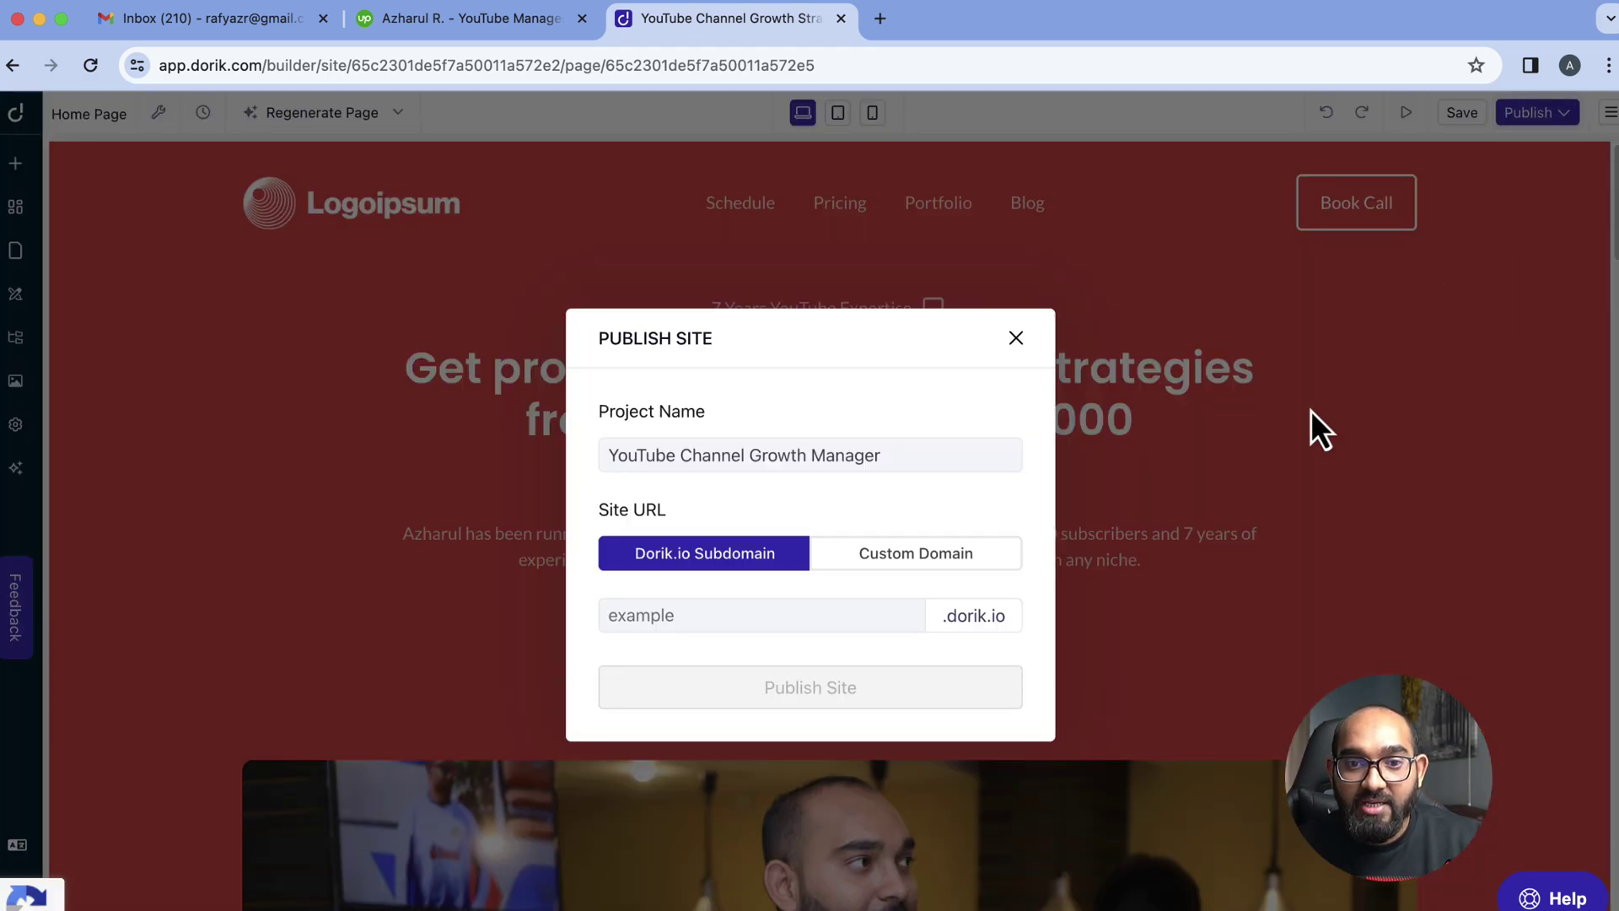
# Publish the site on a .dorik.io subdomain made from the owner's name plus 'youtuber'
pyautogui.click(909, 557)
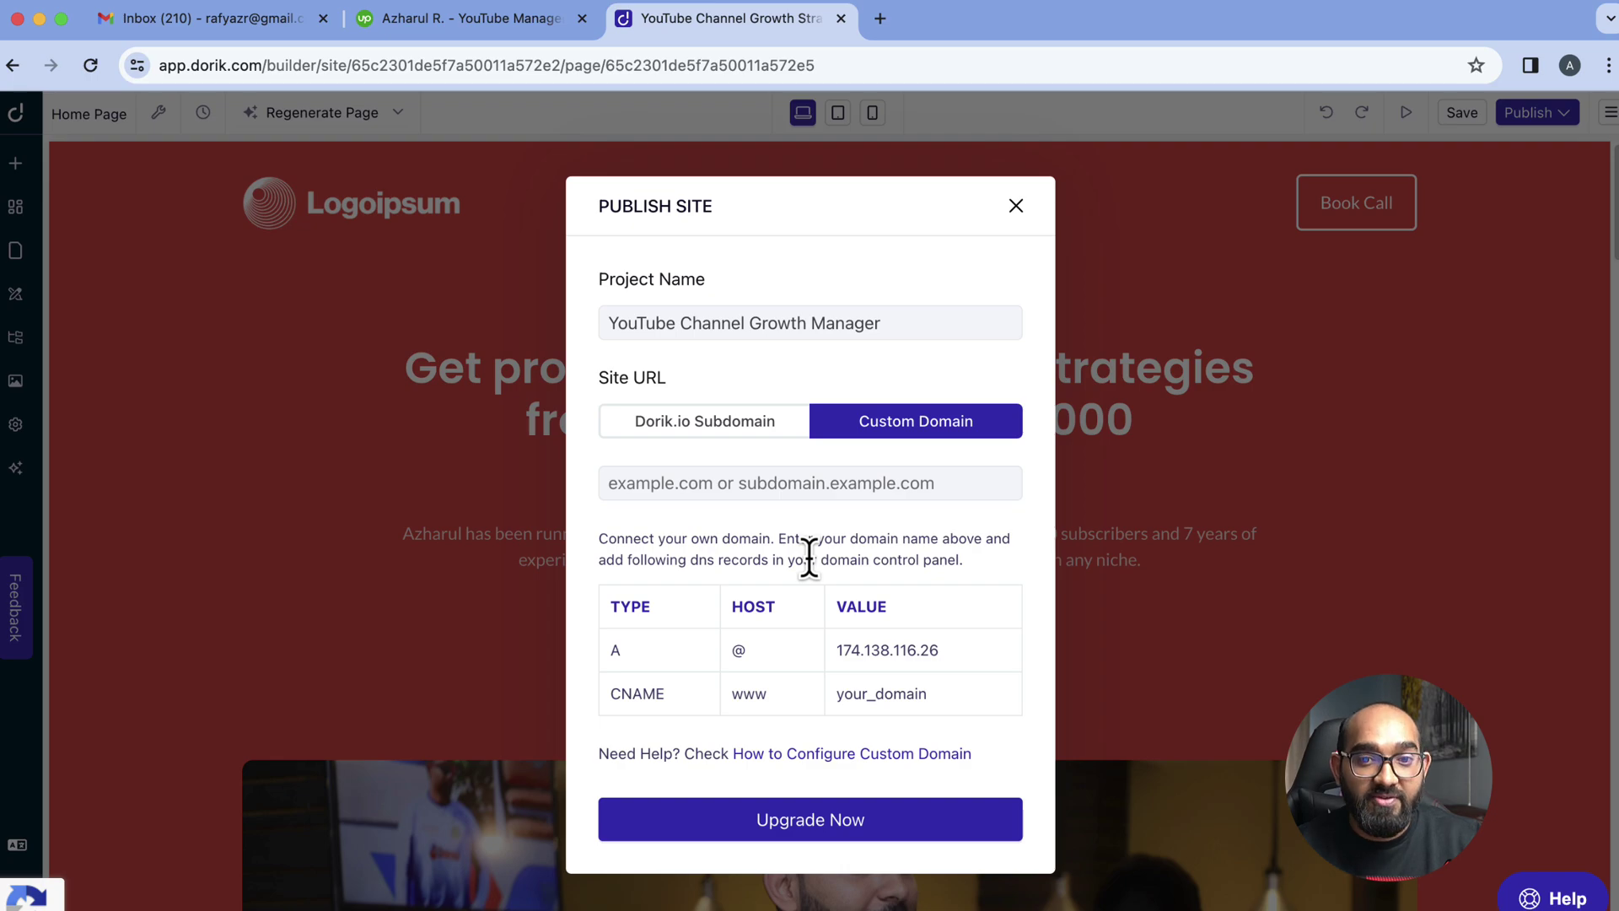
pyautogui.click(747, 439)
pyautogui.click(693, 617)
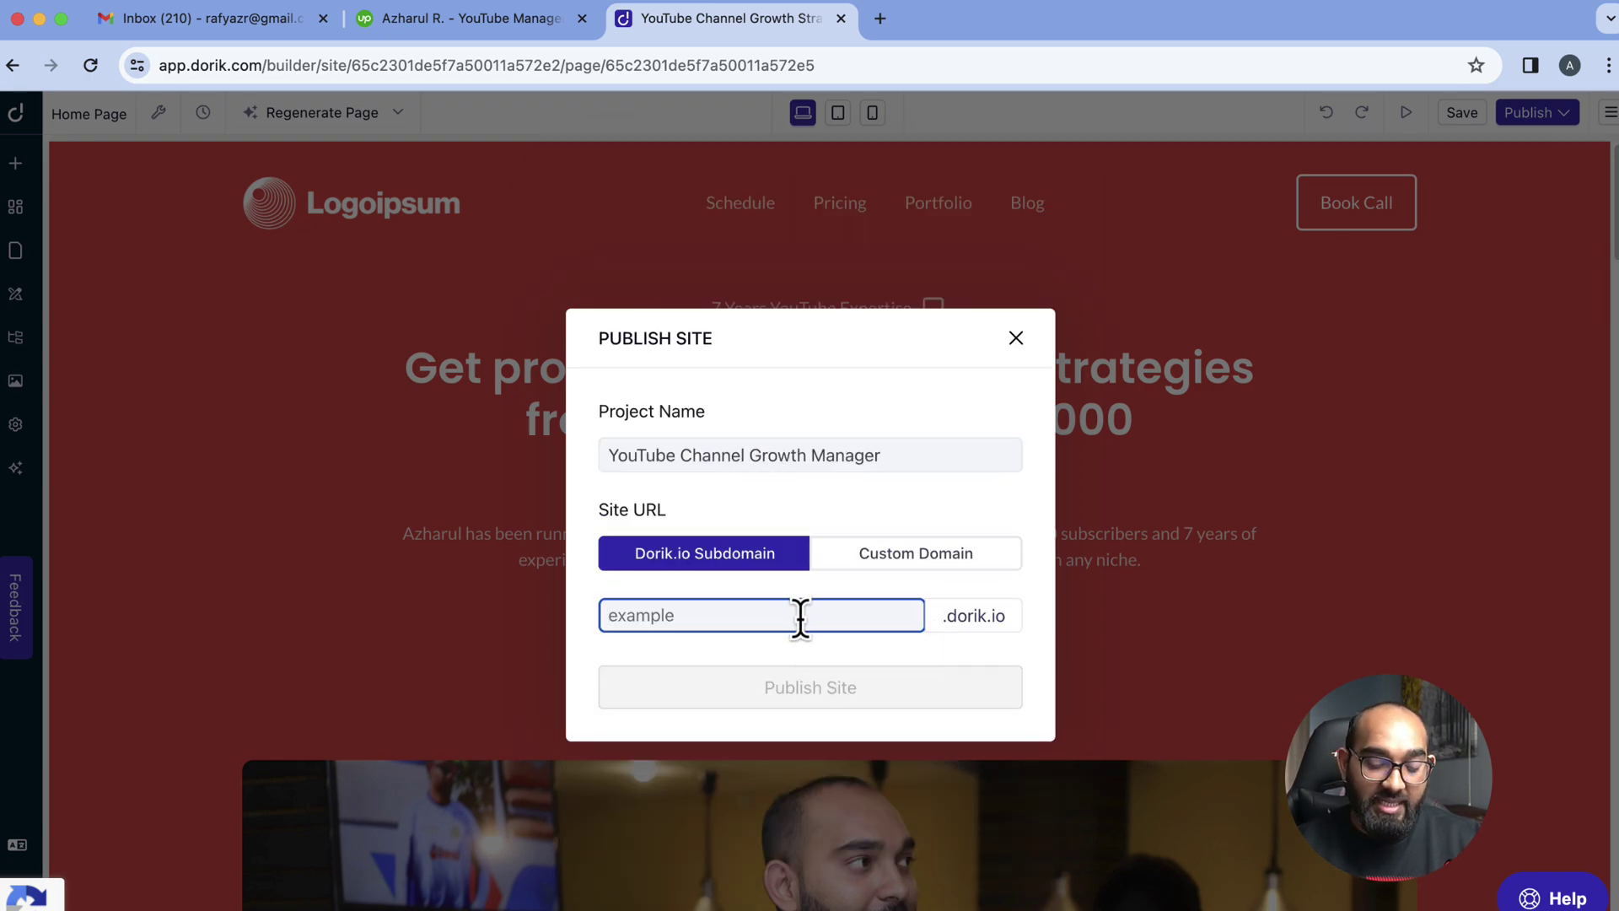
pyautogui.write('azharu')
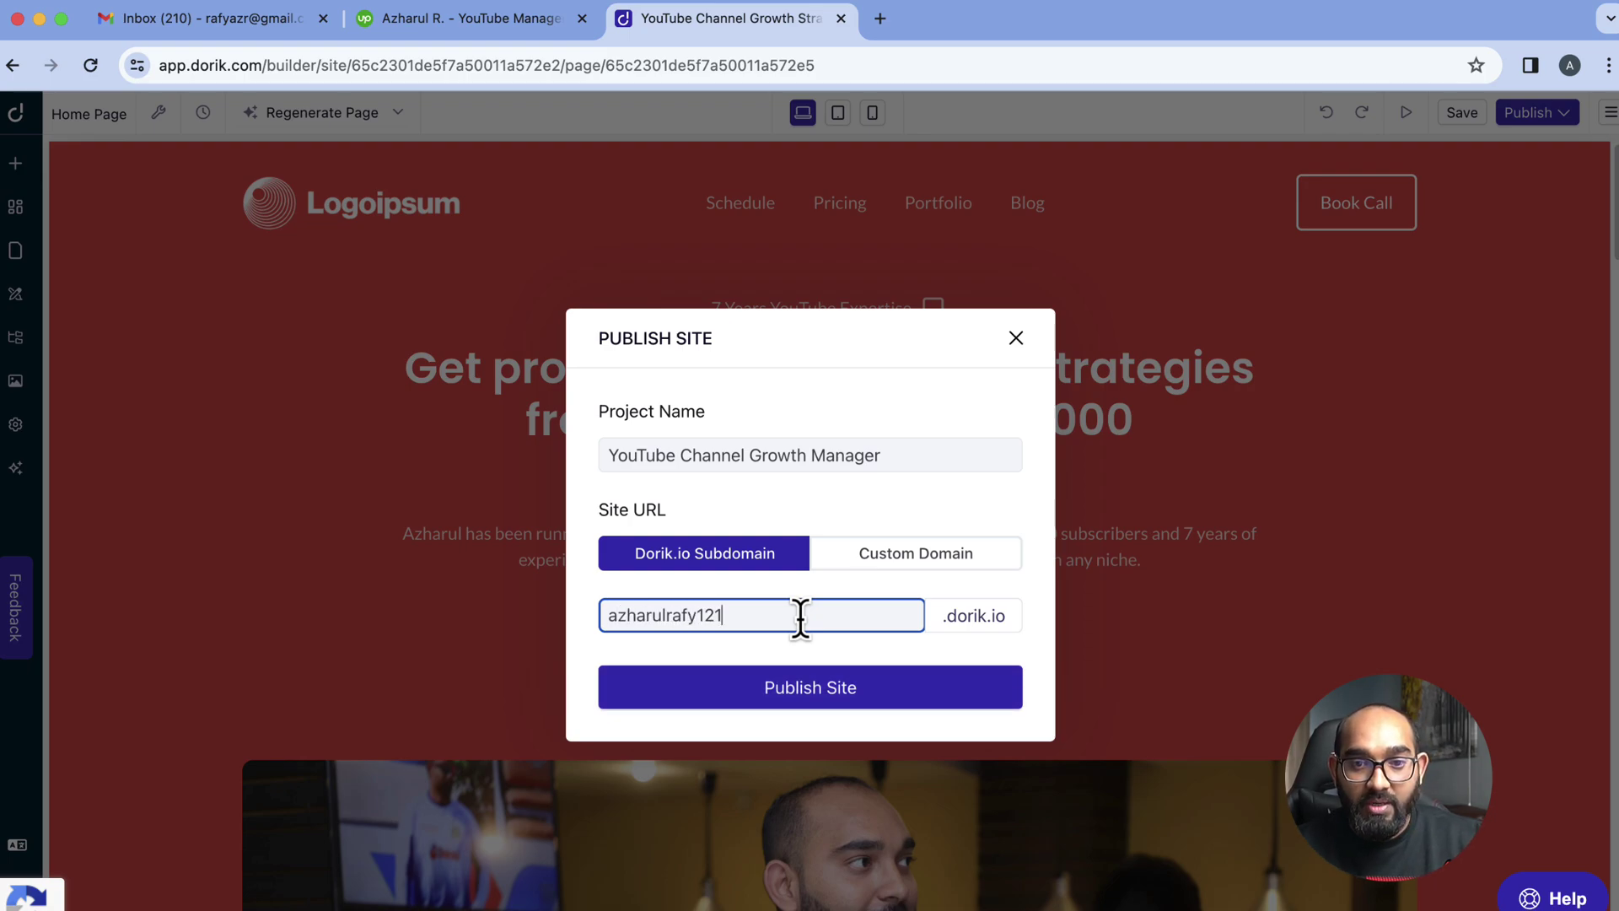
pyautogui.write('lrafy')
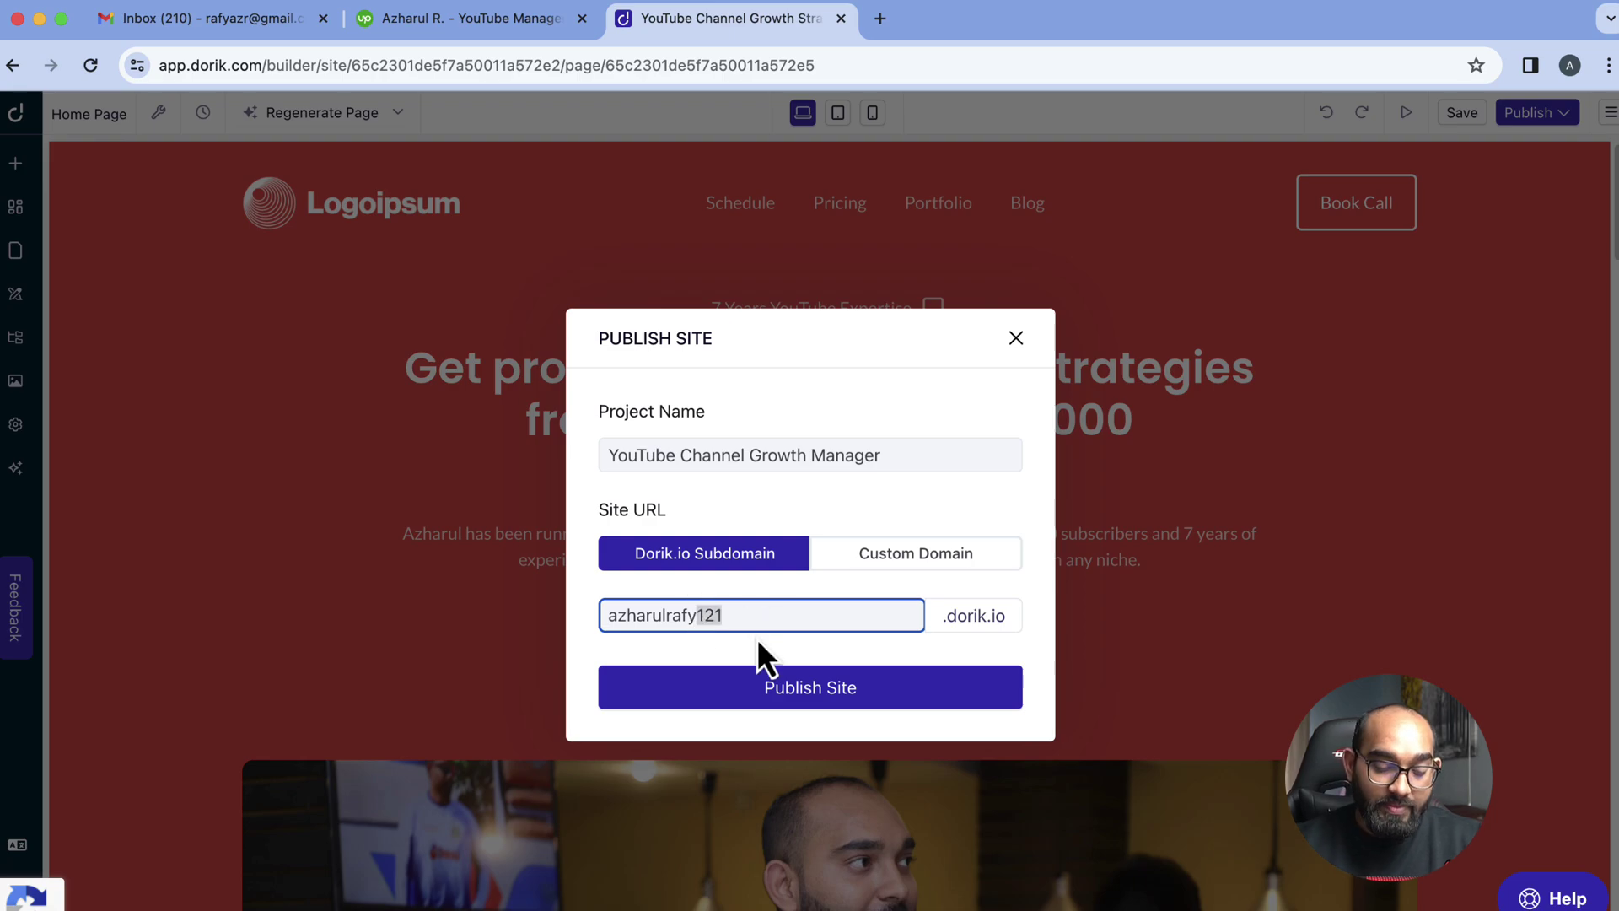
pyautogui.write('youtuber')
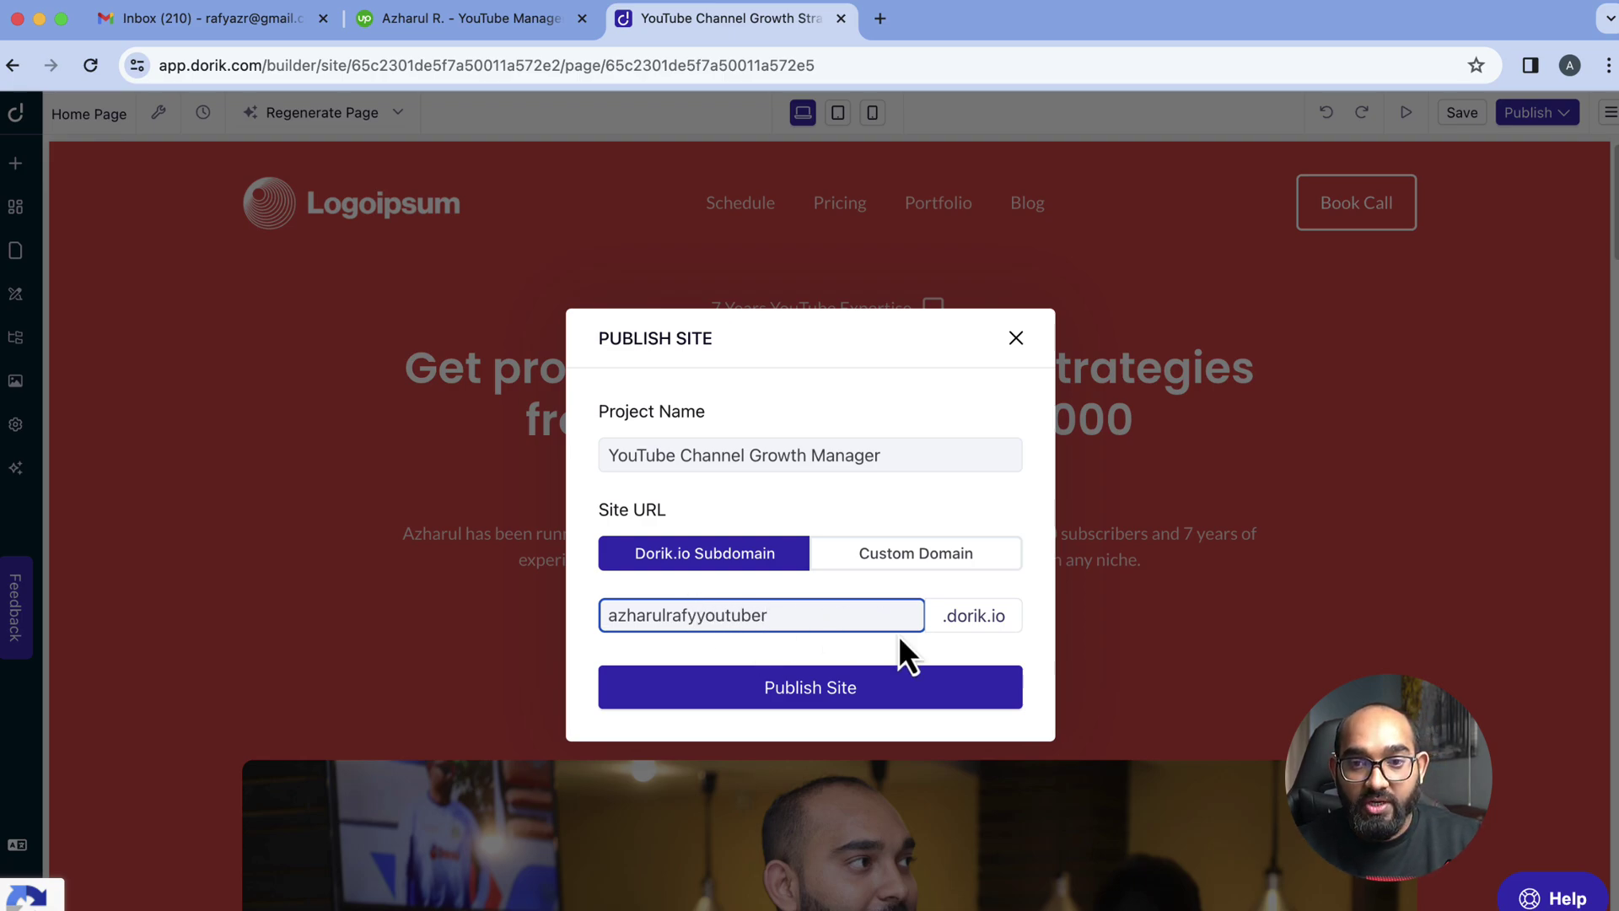
pyautogui.click(853, 704)
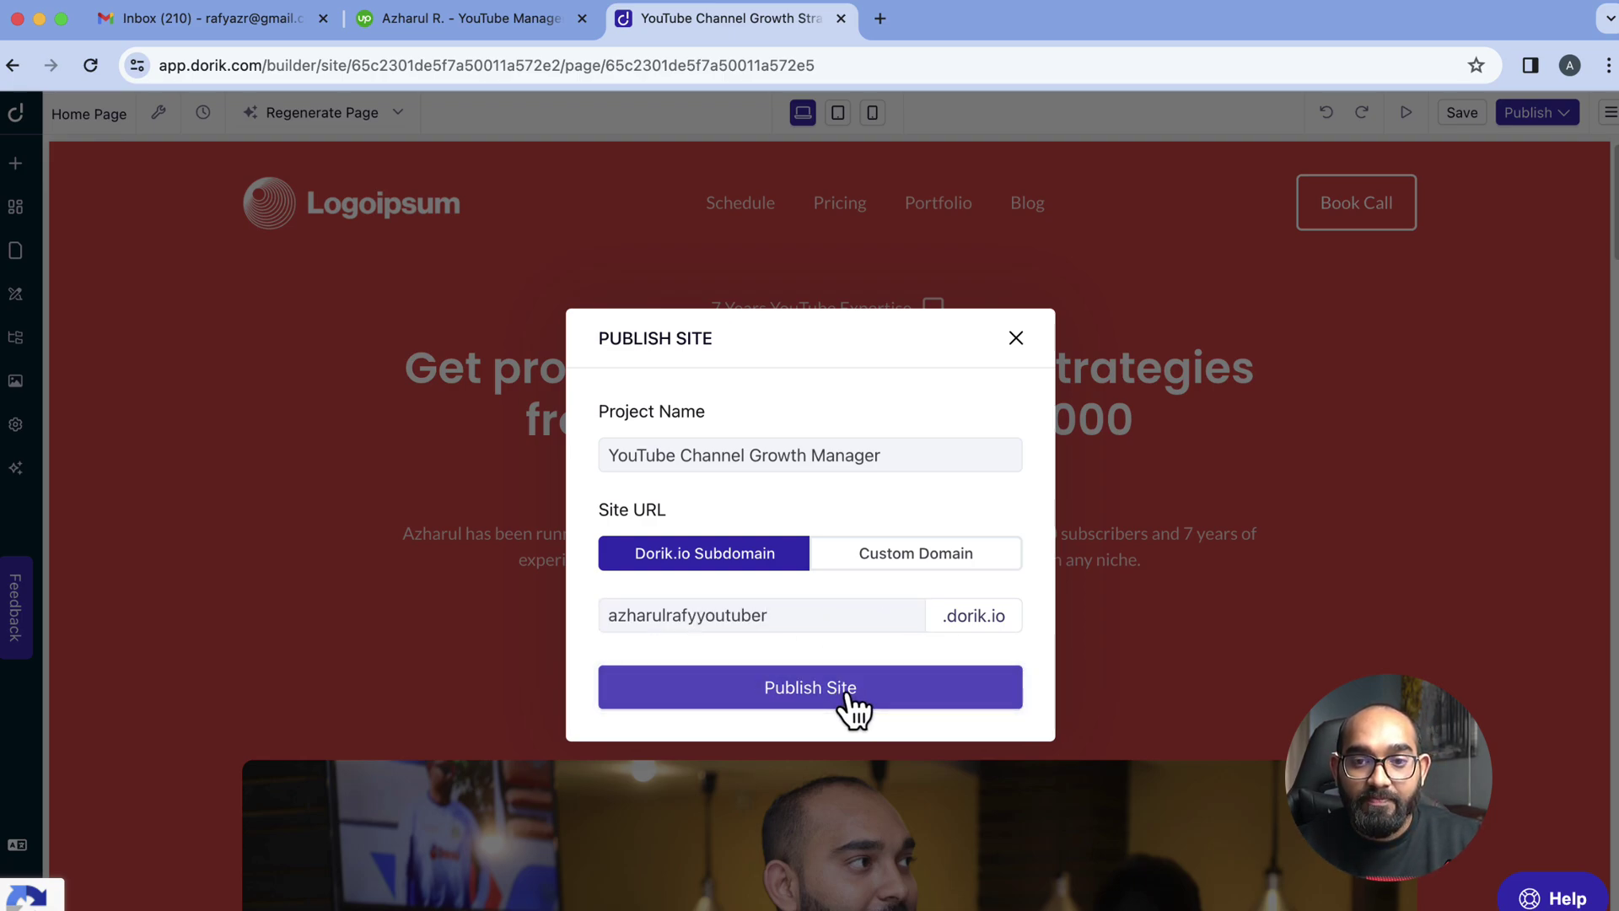
pyautogui.click(848, 695)
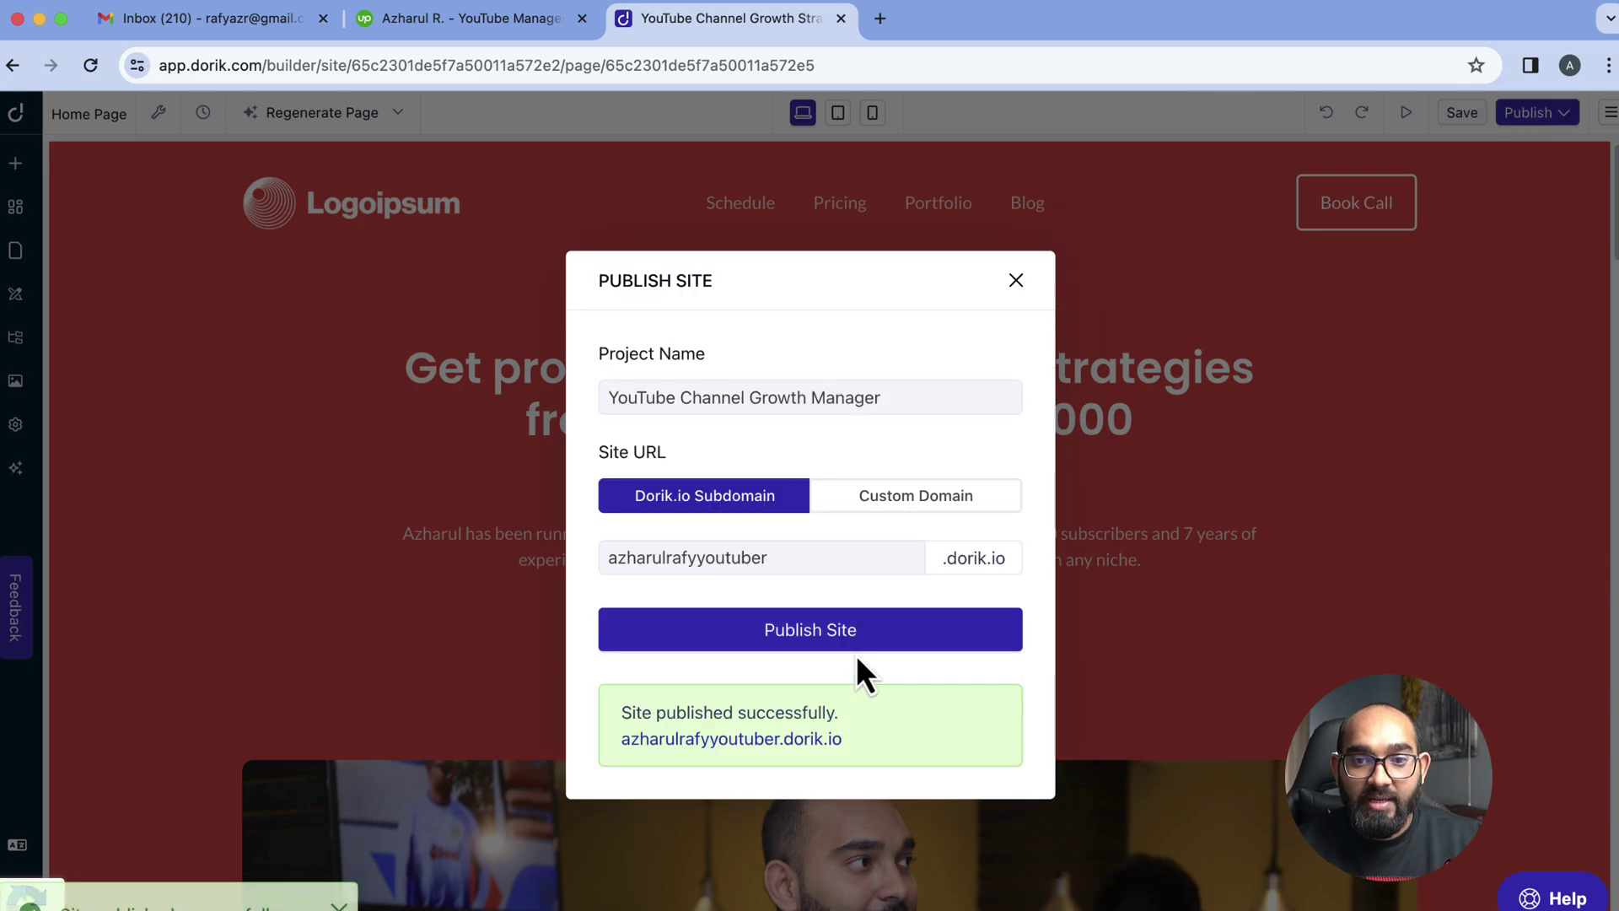
# Open the published site in a new tab, then close that tab
pyautogui.click(714, 739)
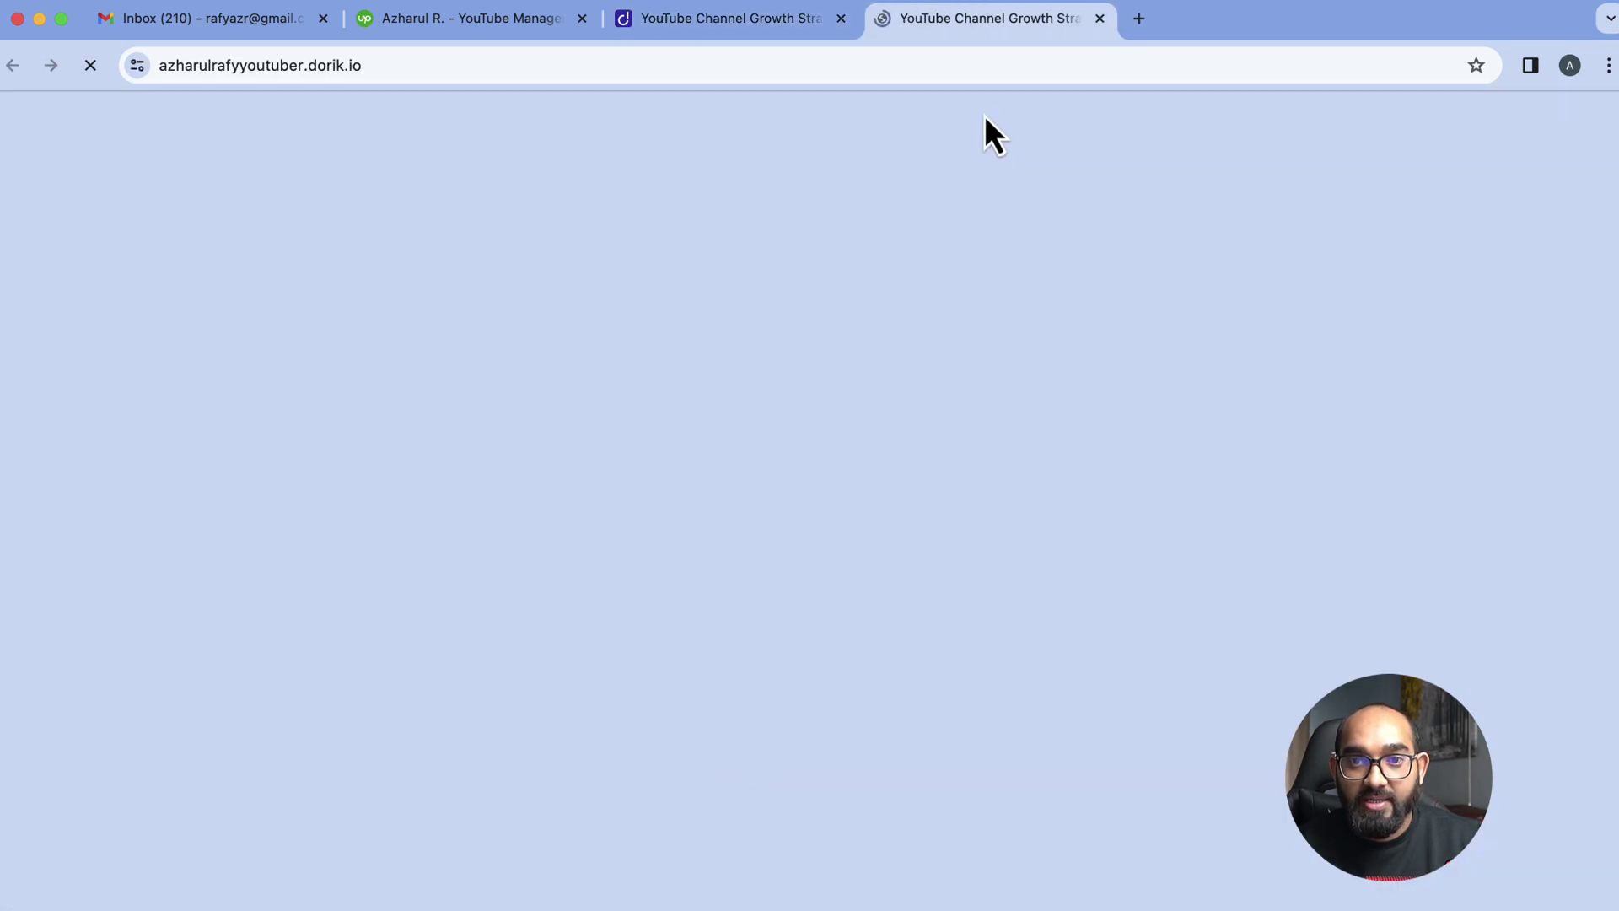
pyautogui.click(939, 62)
pyautogui.press('BackSpace')
pyautogui.press('super+w')
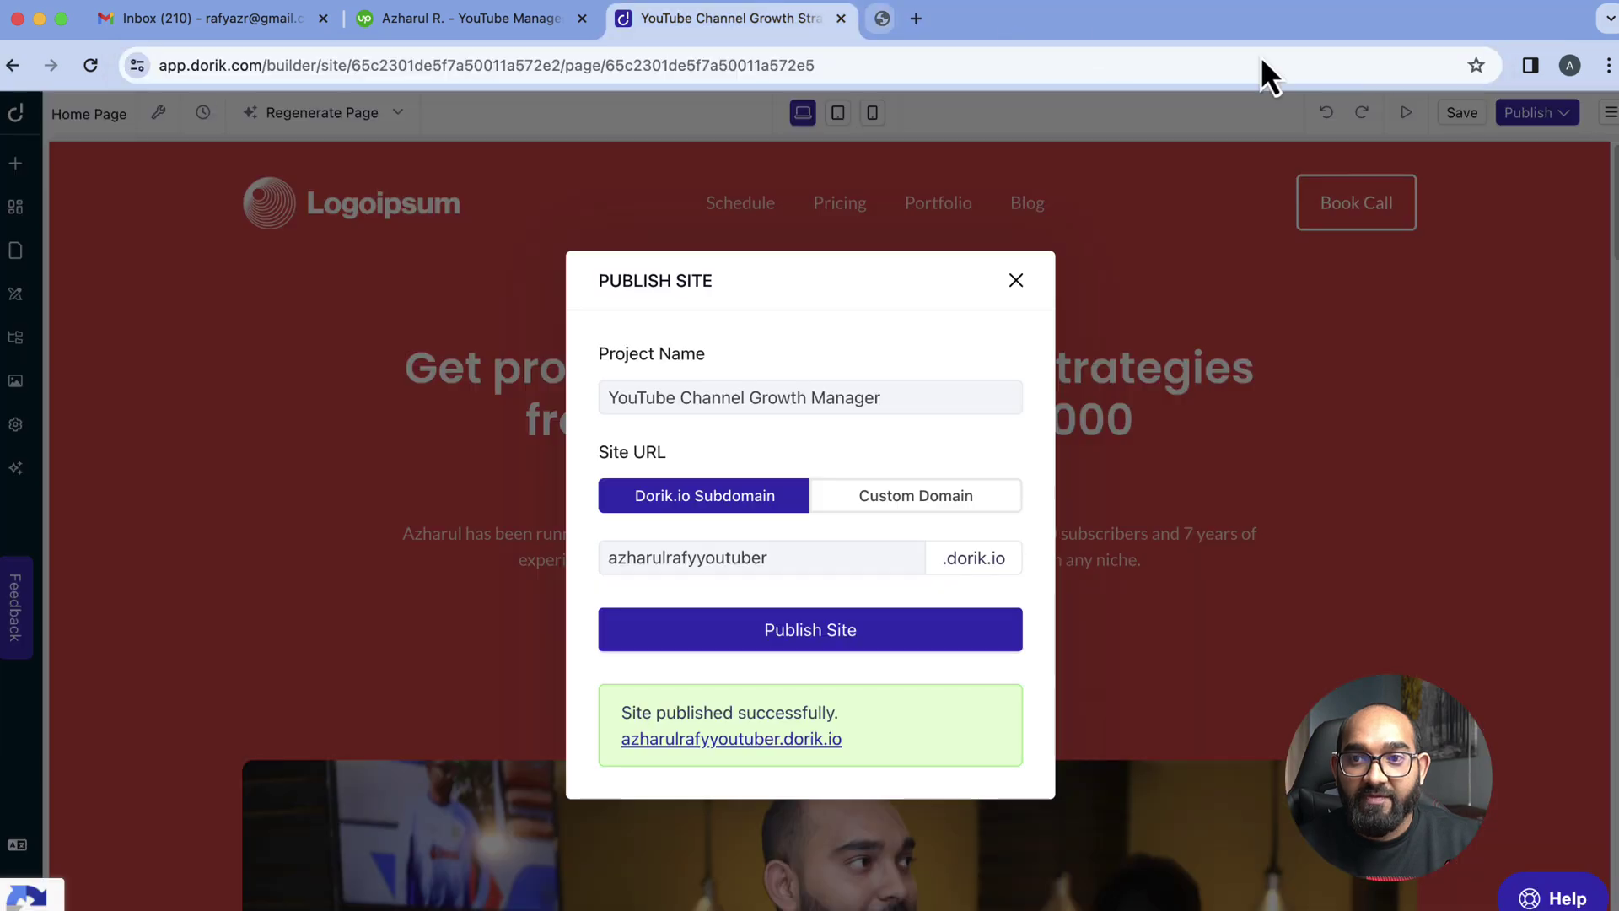
# Load the published .dorik.io subdomain in an incognito window and scroll through the live site
pyautogui.click(1609, 65)
pyautogui.click(1433, 177)
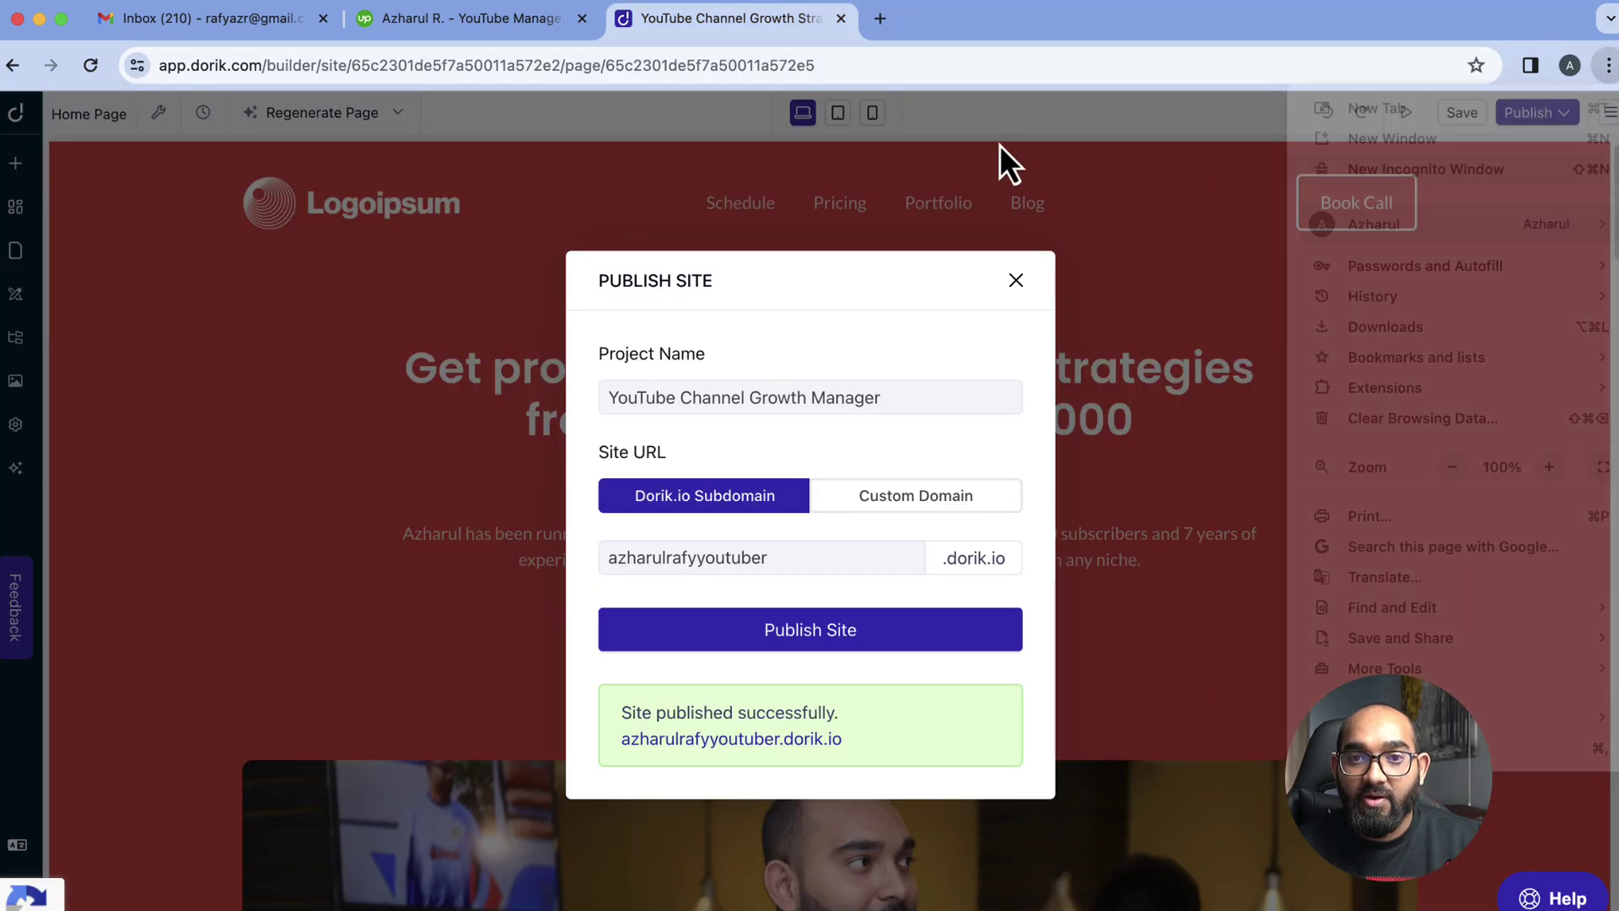
pyautogui.write('azharulrafyyoutuber.dorik.io')
pyautogui.press('Return')
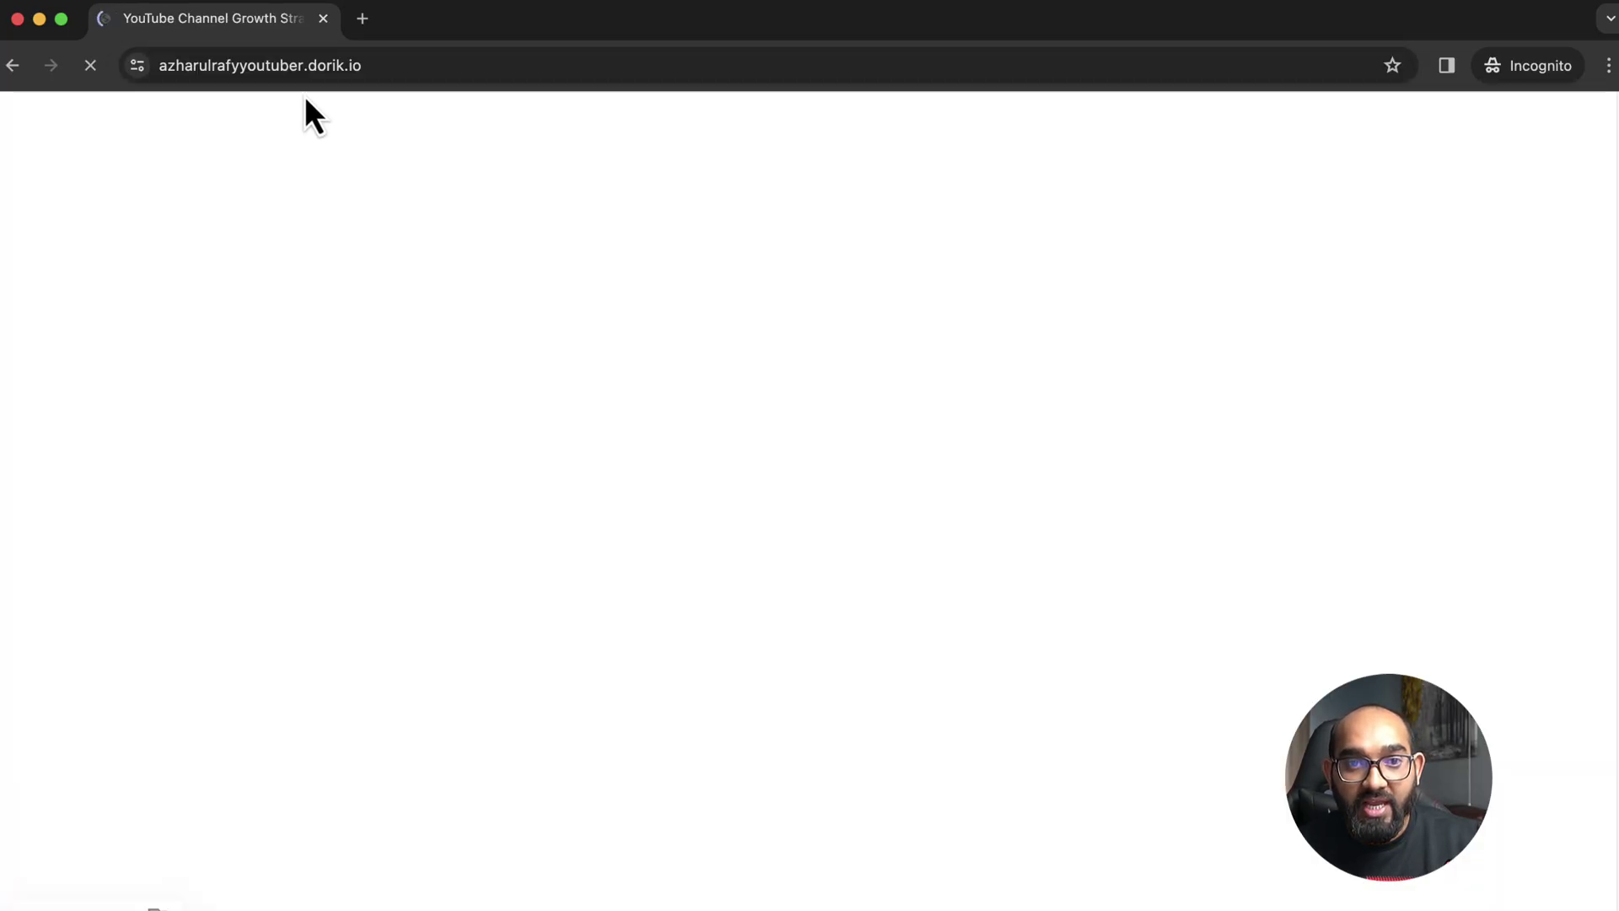
pyautogui.scroll(-3, 138, 582)
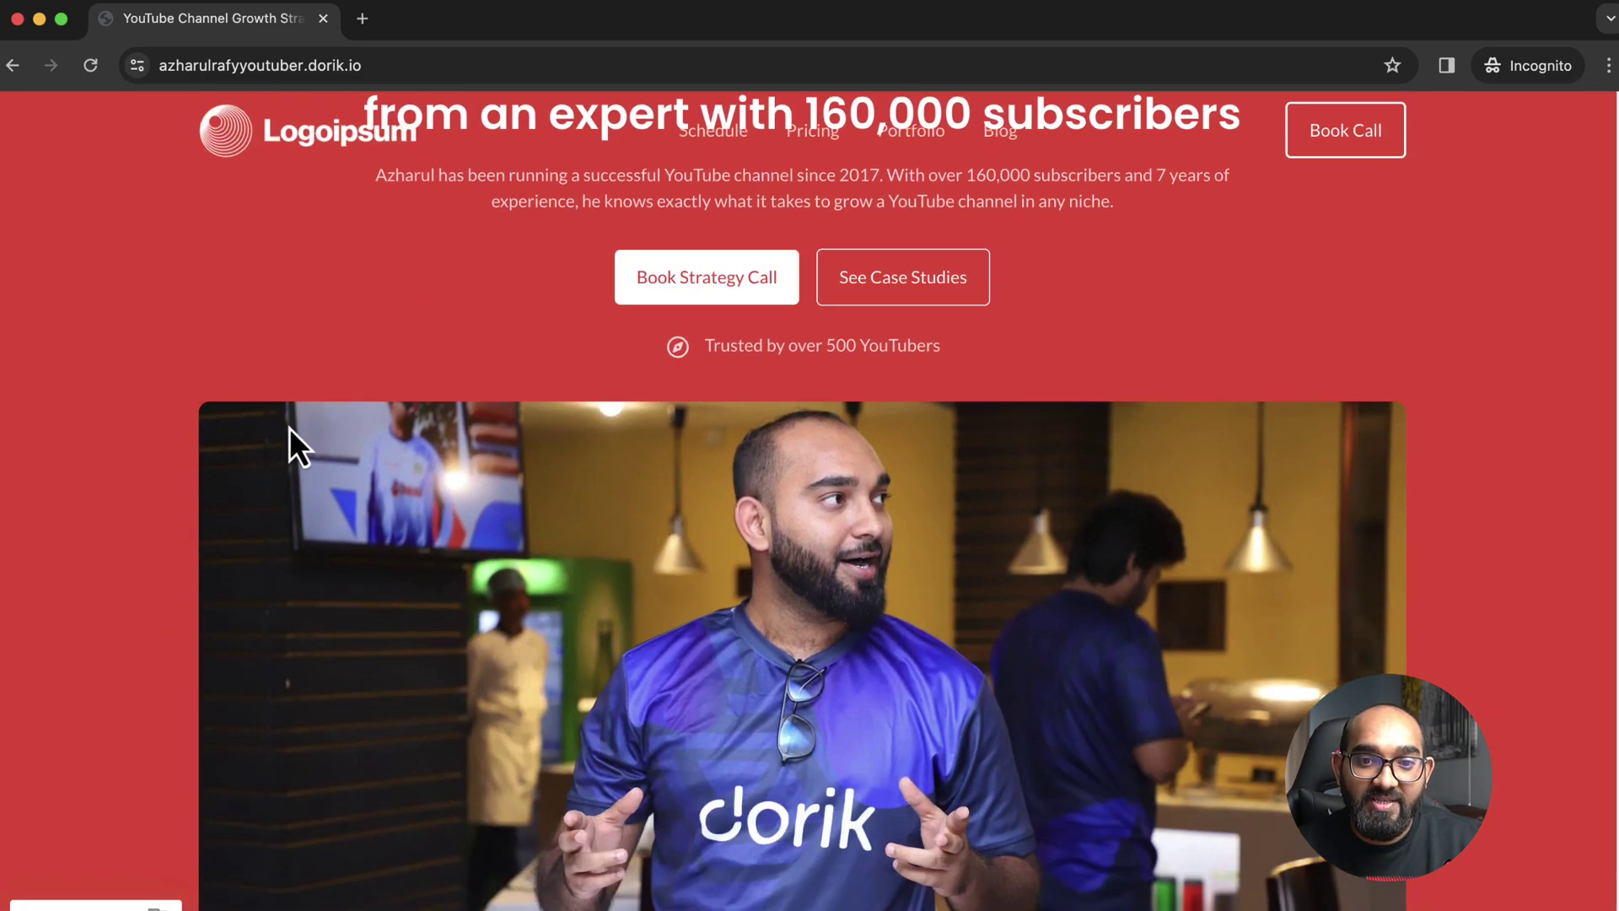
pyautogui.scroll(3, 289, 441)
pyautogui.scroll(-8, 661, 307)
pyautogui.scroll(-10, 188, 496)
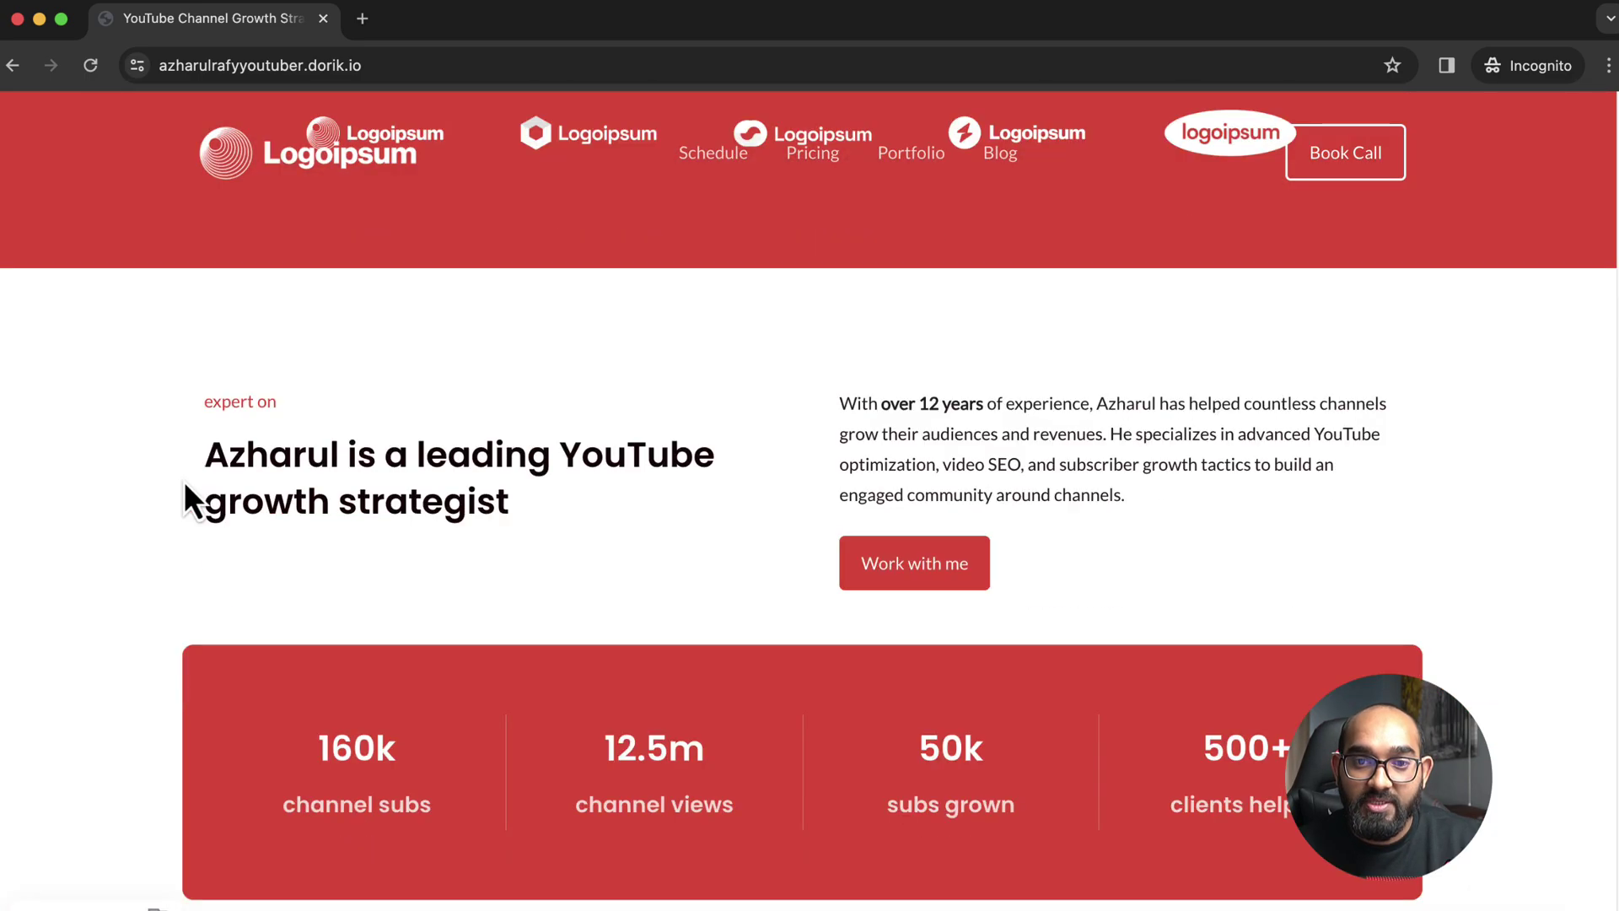
pyautogui.scroll(-5, 189, 477)
pyautogui.scroll(15, 189, 478)
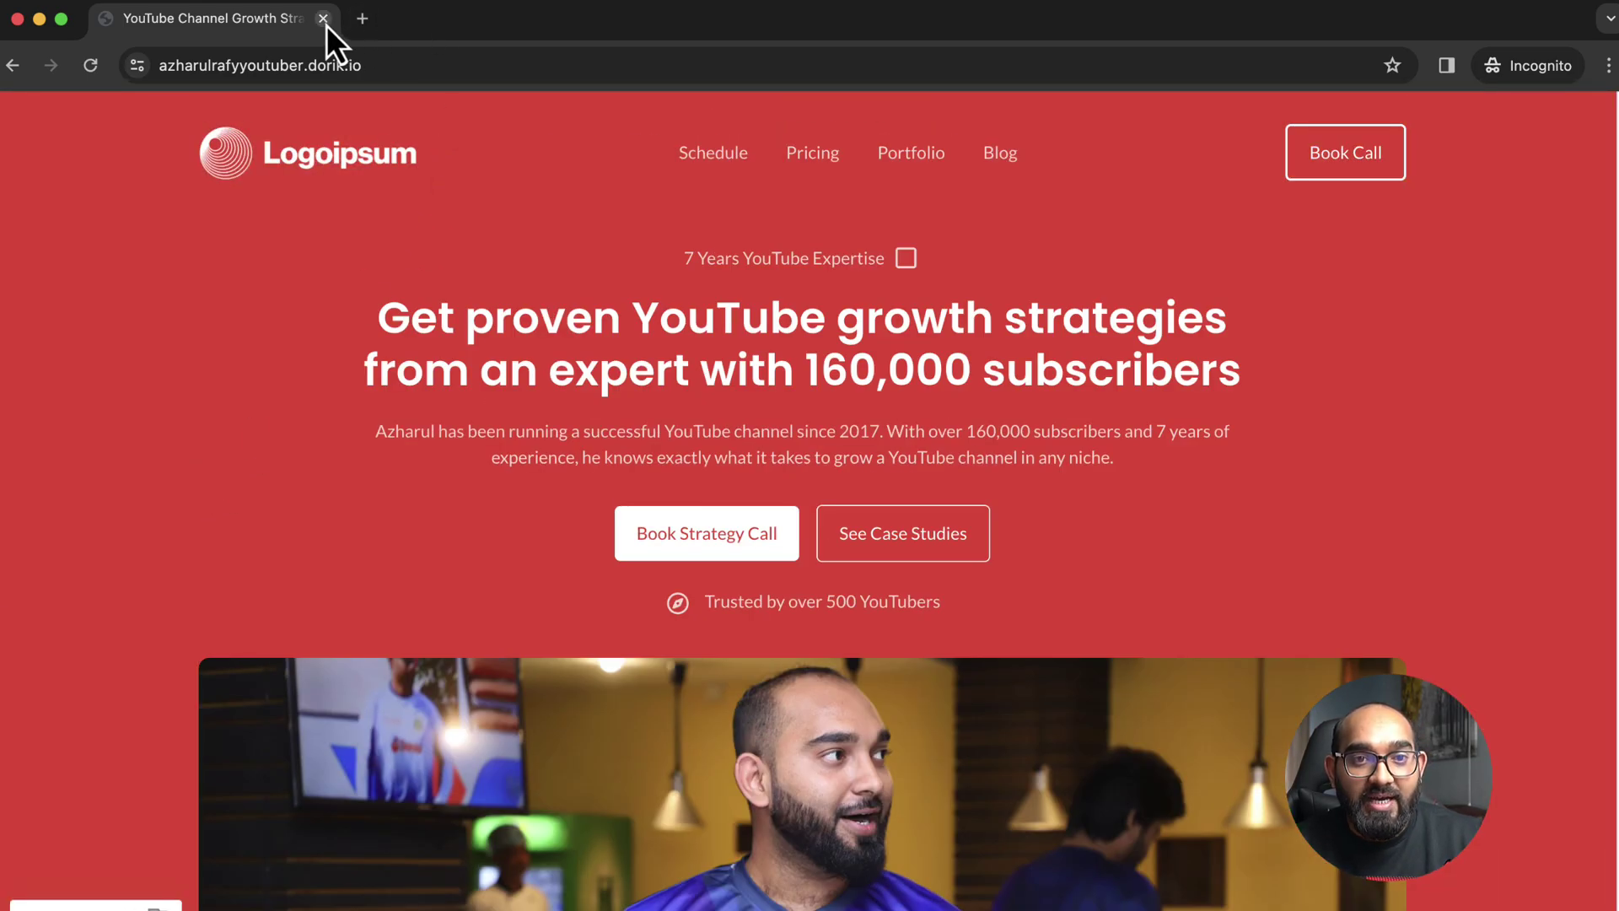
# Close the incognito window and publish confirmation, returning to the Upwork freelancer profile
pyautogui.click(323, 18)
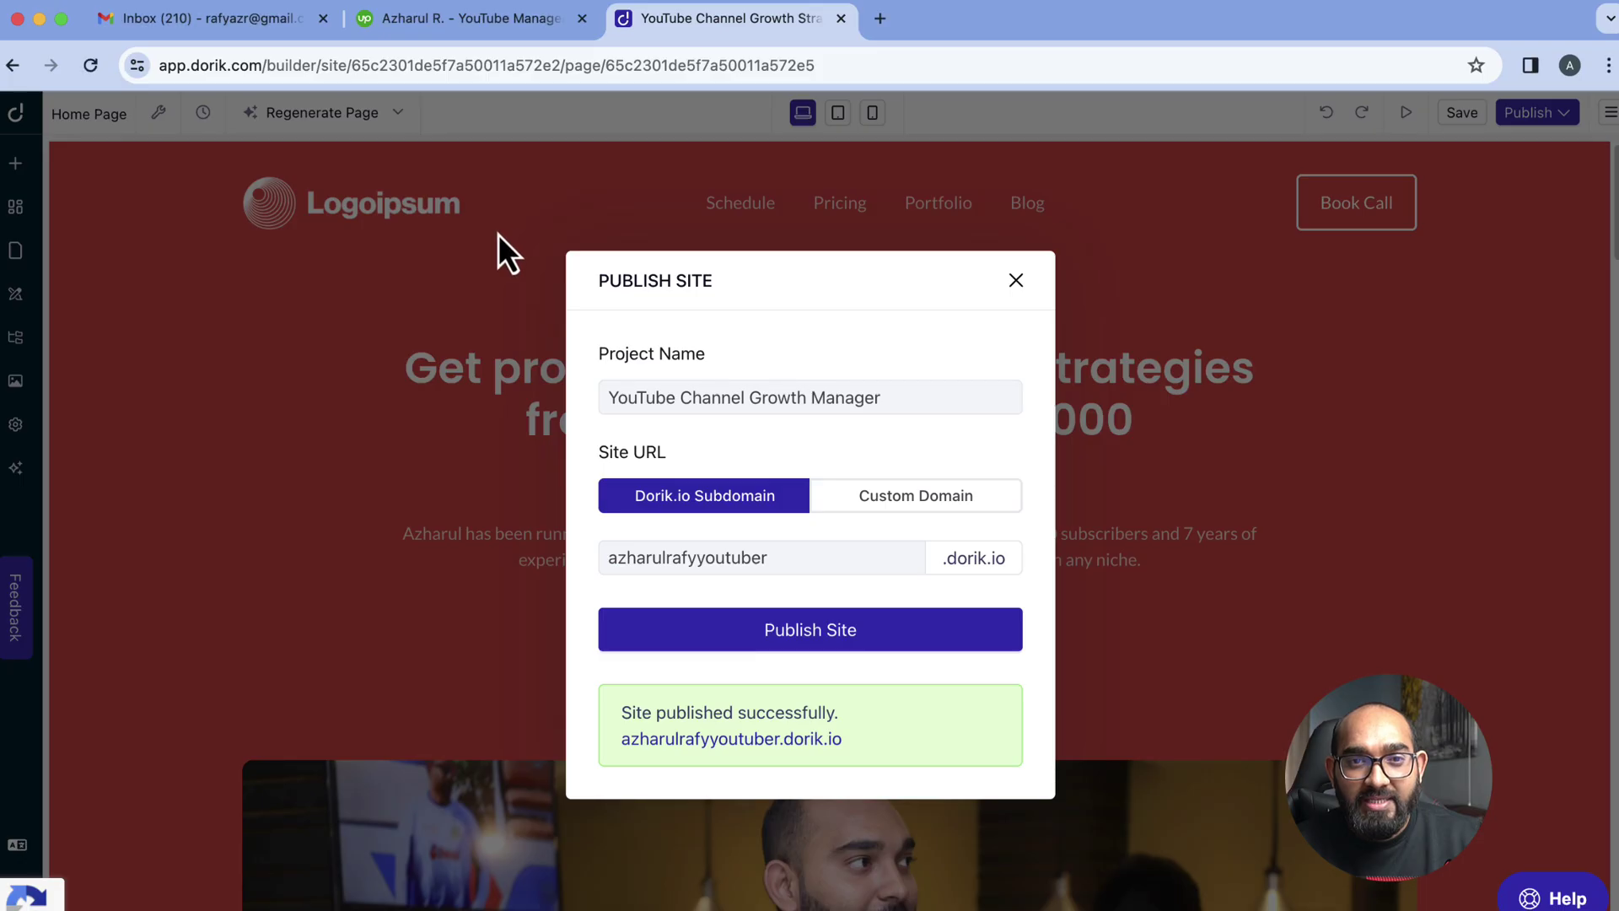
pyautogui.click(1014, 281)
pyautogui.click(492, 25)
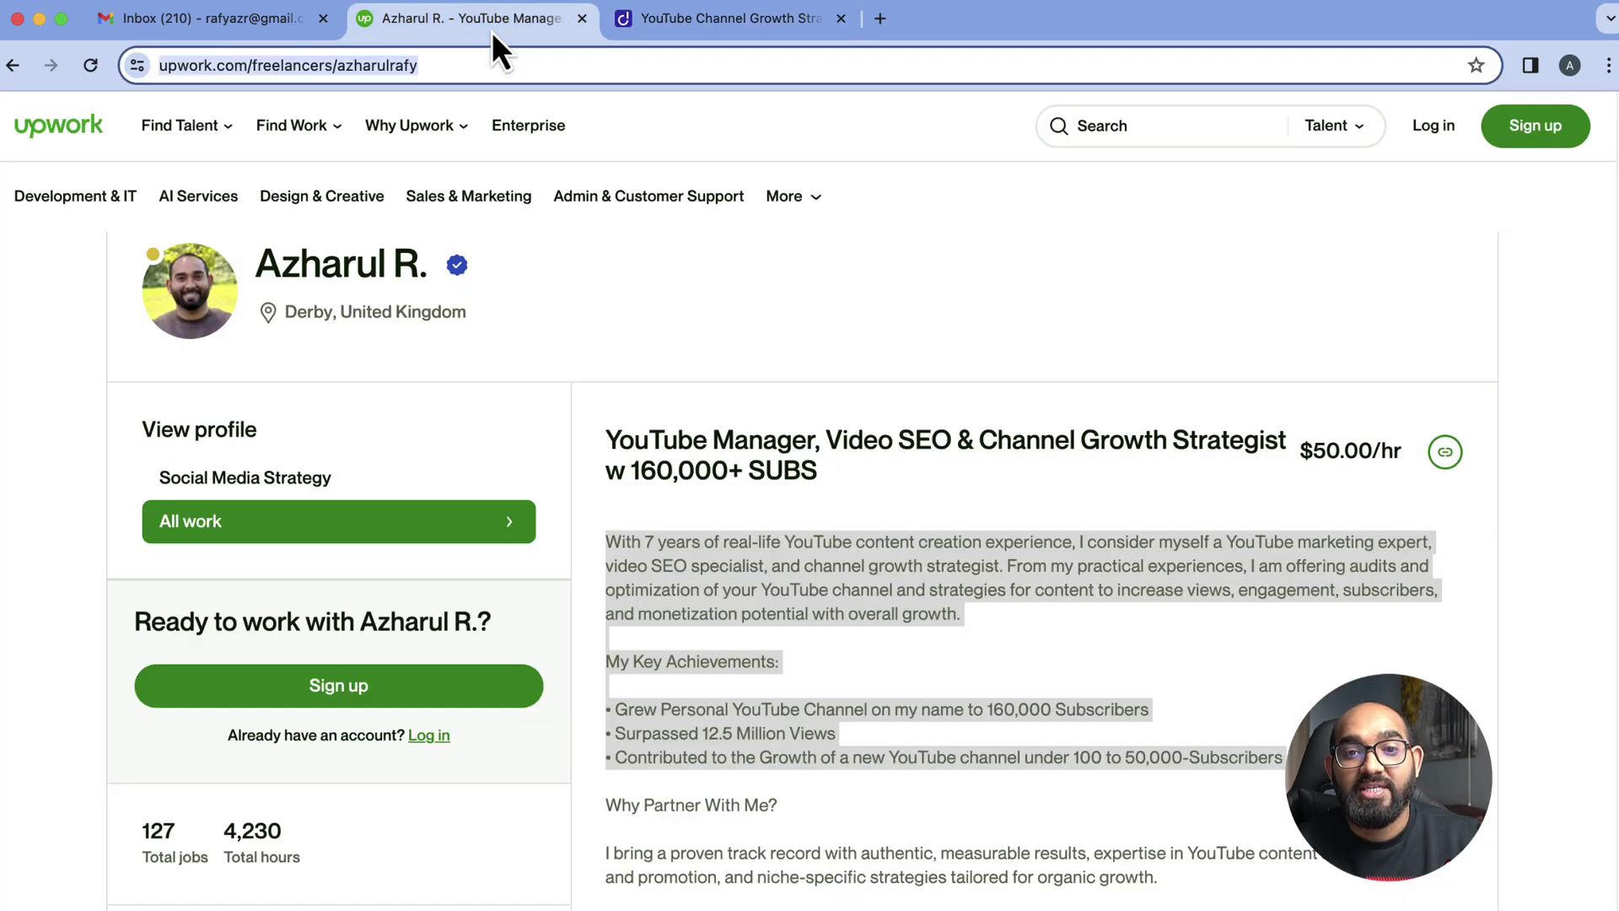